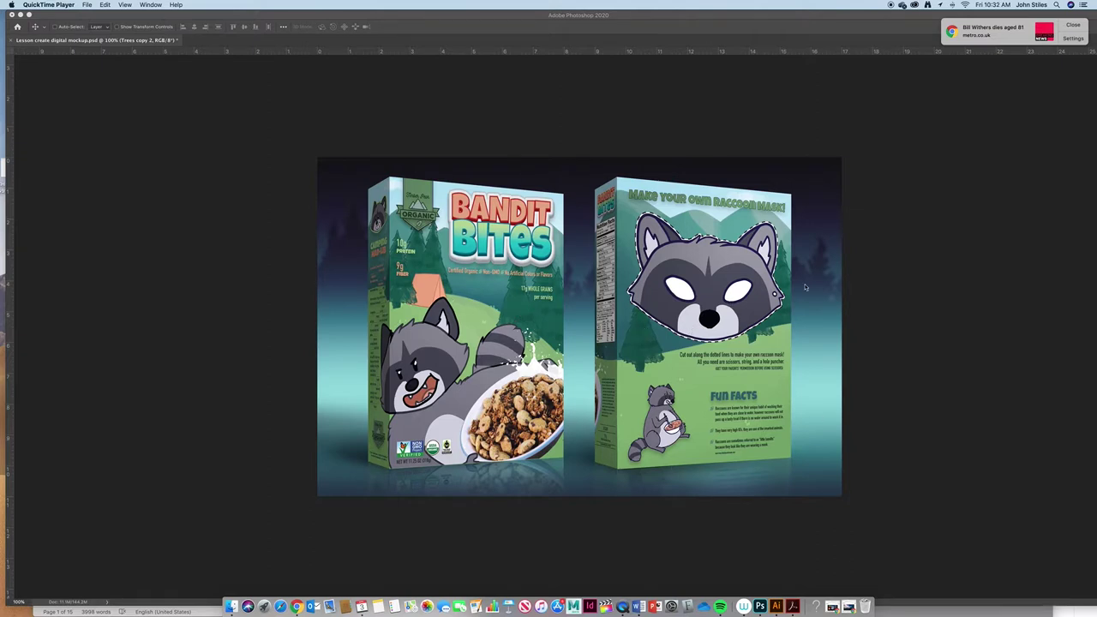
# Open the m_ball_OH NUTS Cereal.pdf file from the 2 Student Examples folder to examine the flat box layout, and close it.
pyautogui.click(881, 159)
pyautogui.hotkey('ctrl', 'Up')
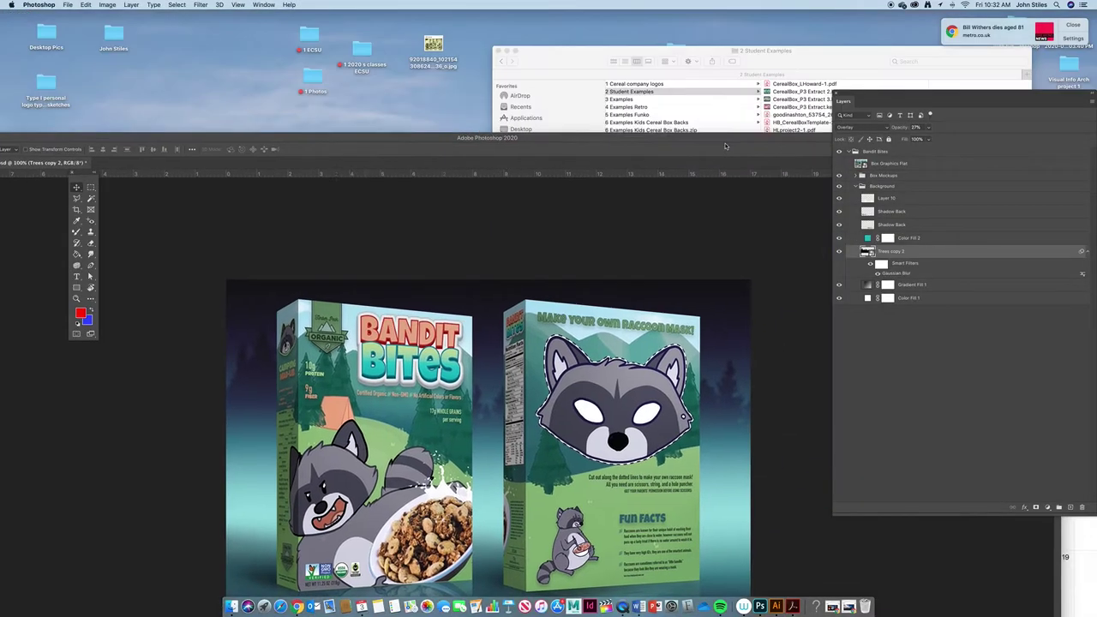
pyautogui.click(780, 151)
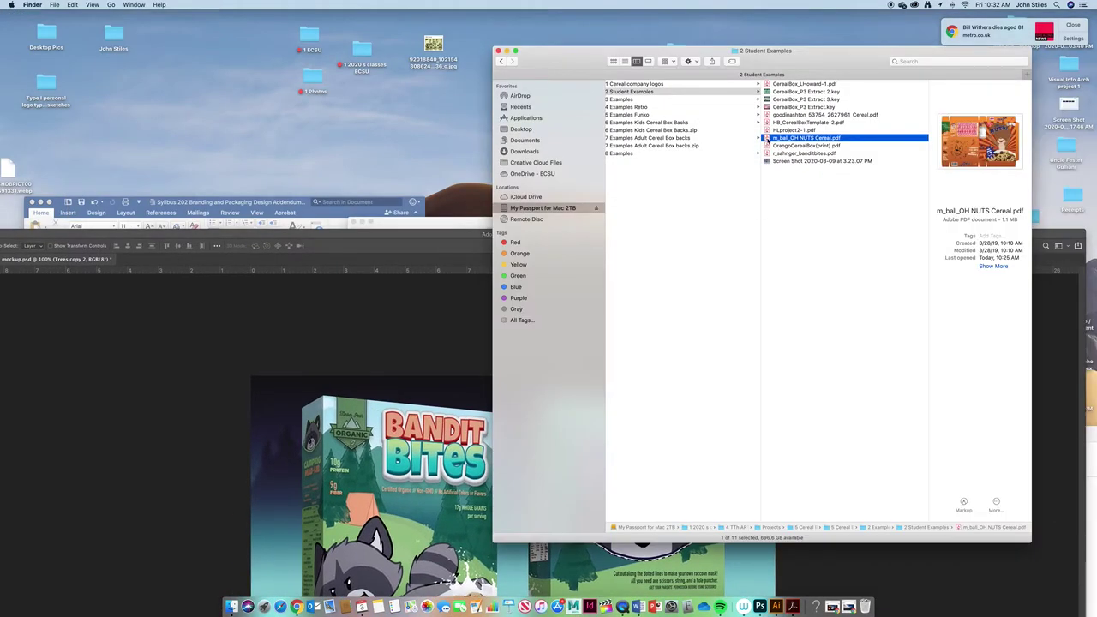
pyautogui.doubleClick(765, 139)
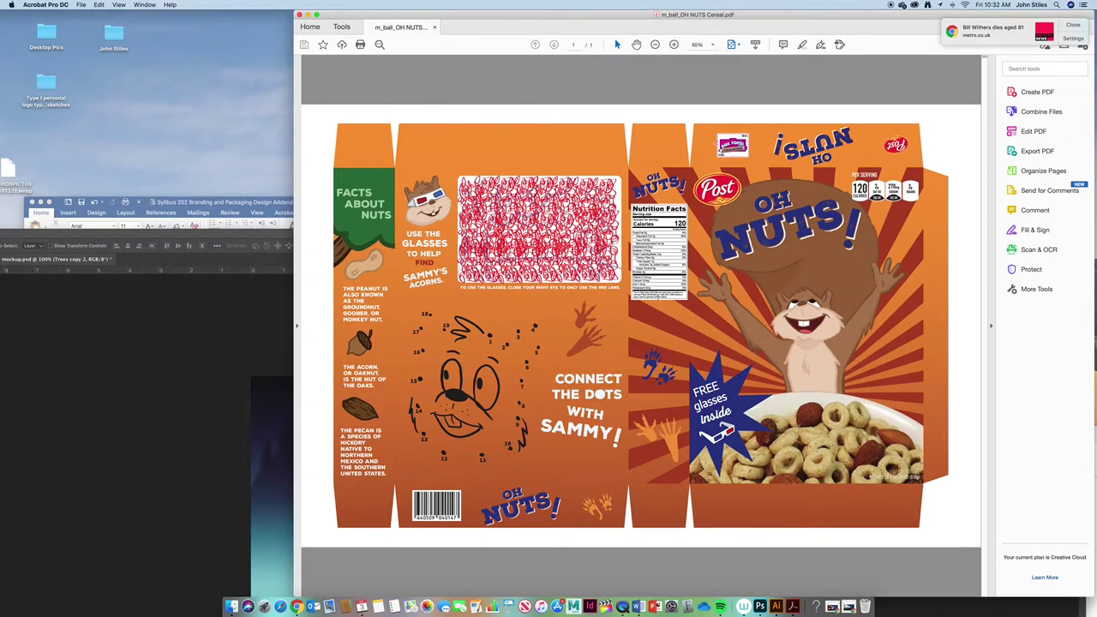
pyautogui.click(299, 16)
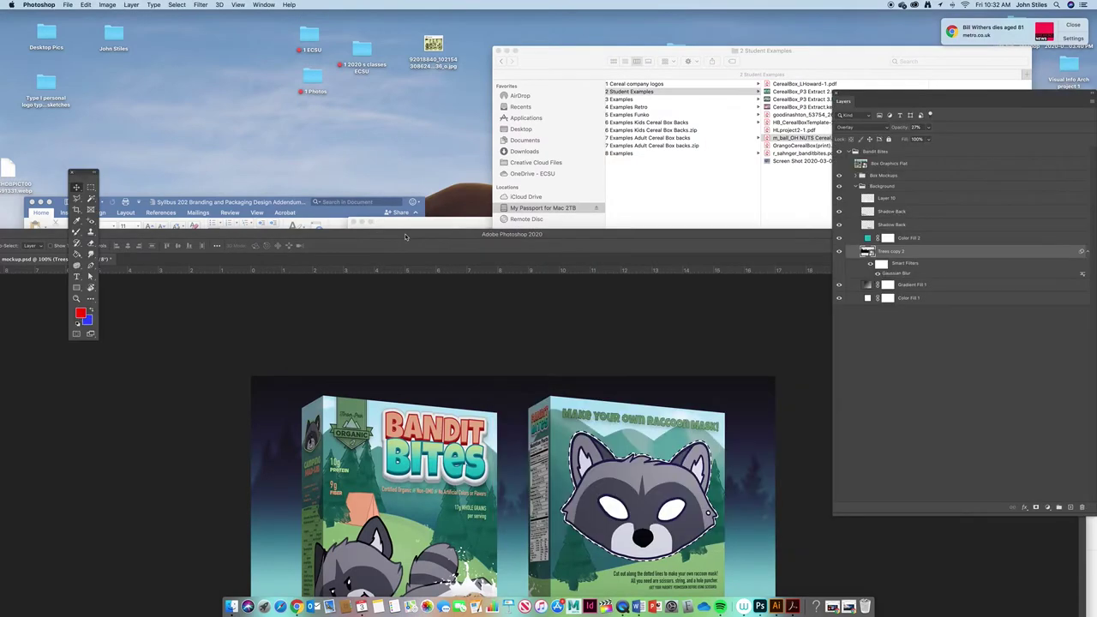
# Create a new Photoshop document from the Tabloid preset in landscape orientation, 17 x 11 inches at 300 pixels/inch, RGB Color.
pyautogui.moveTo(404, 233); pyautogui.dragTo(464, 20)
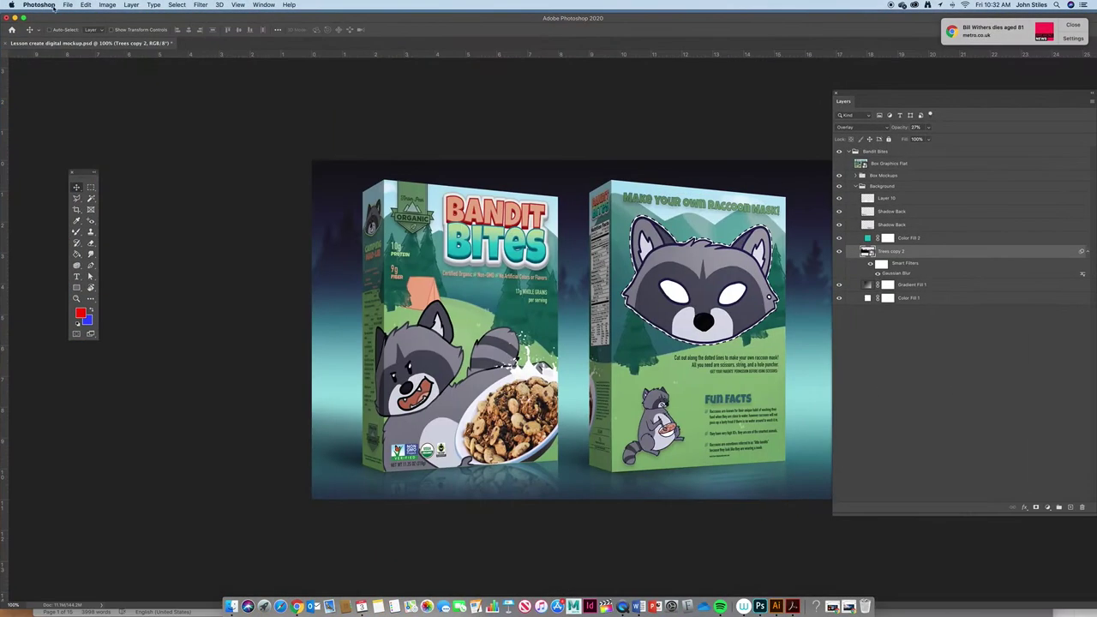
pyautogui.click(68, 6)
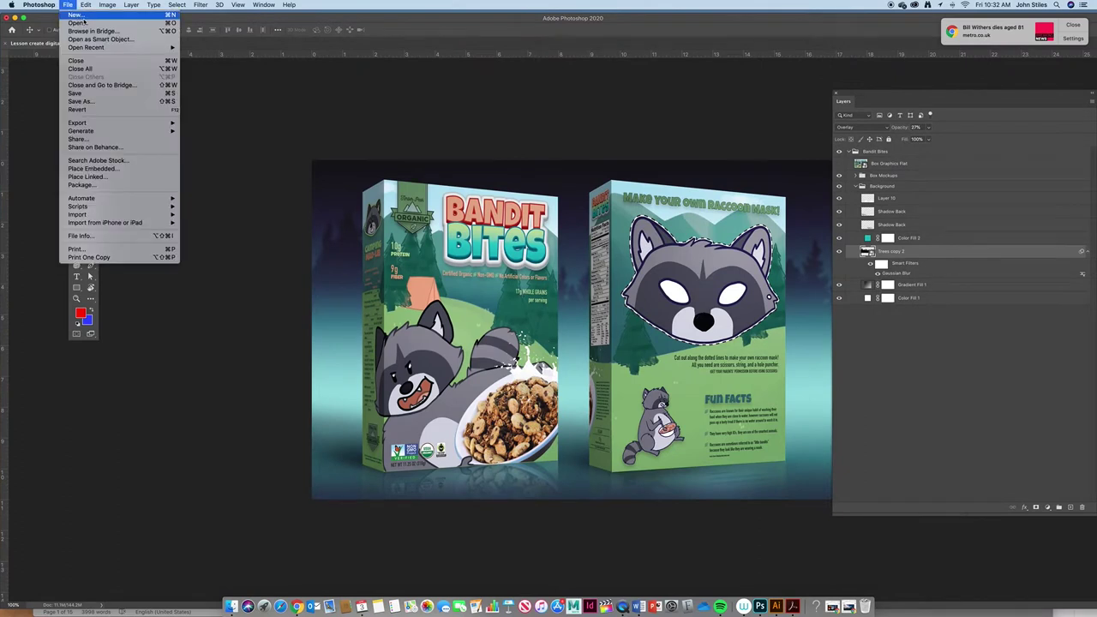
pyautogui.click(91, 17)
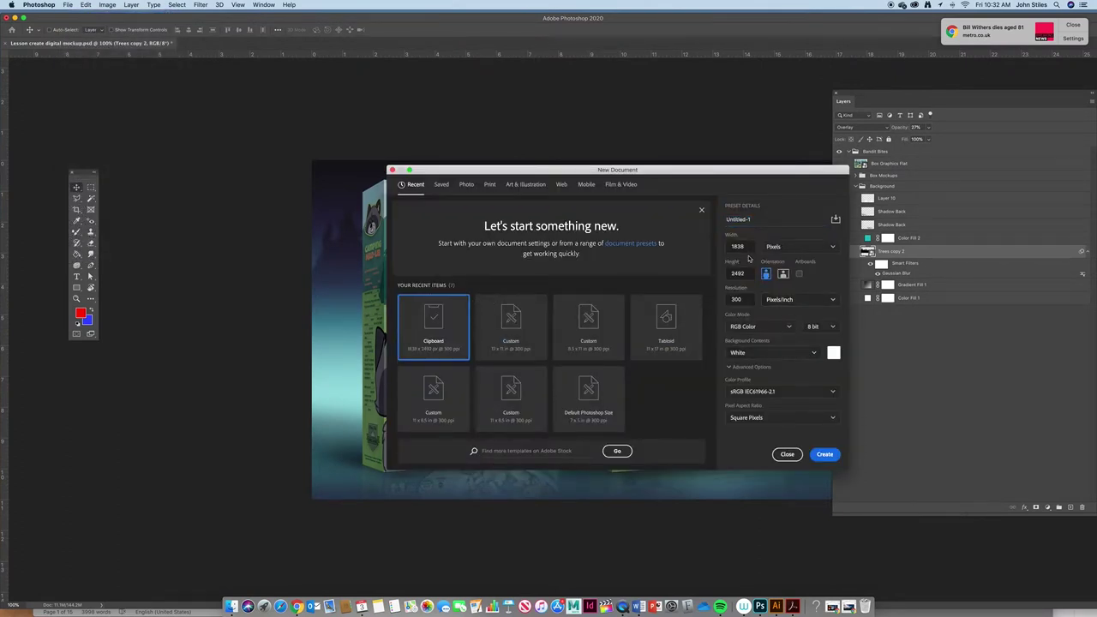
pyautogui.click(795, 248)
pyautogui.click(800, 276)
pyautogui.click(658, 334)
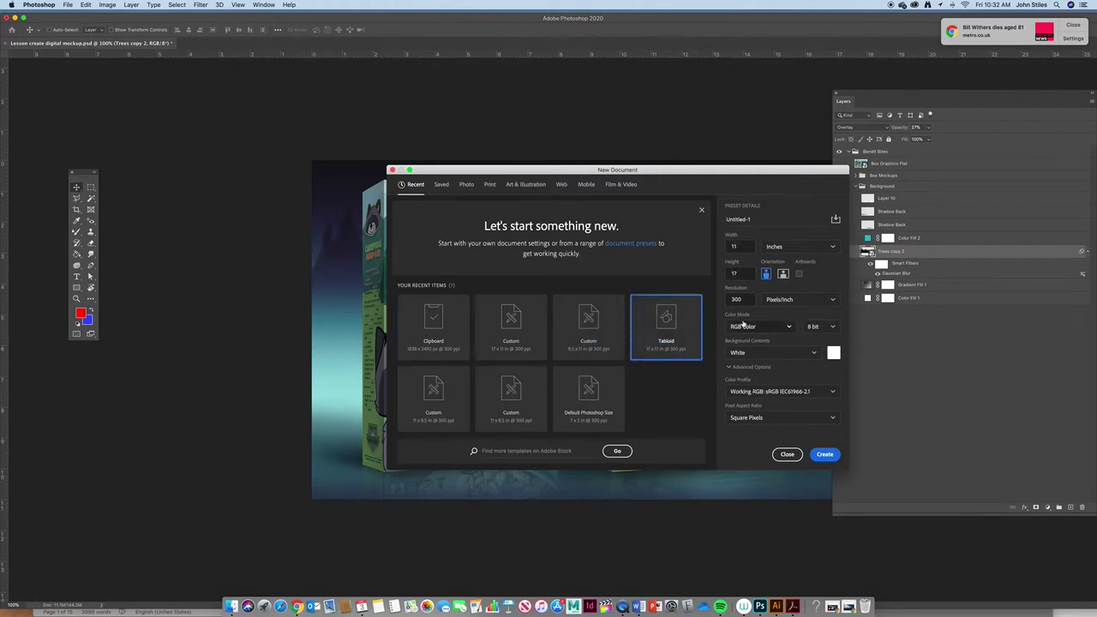
pyautogui.click(783, 274)
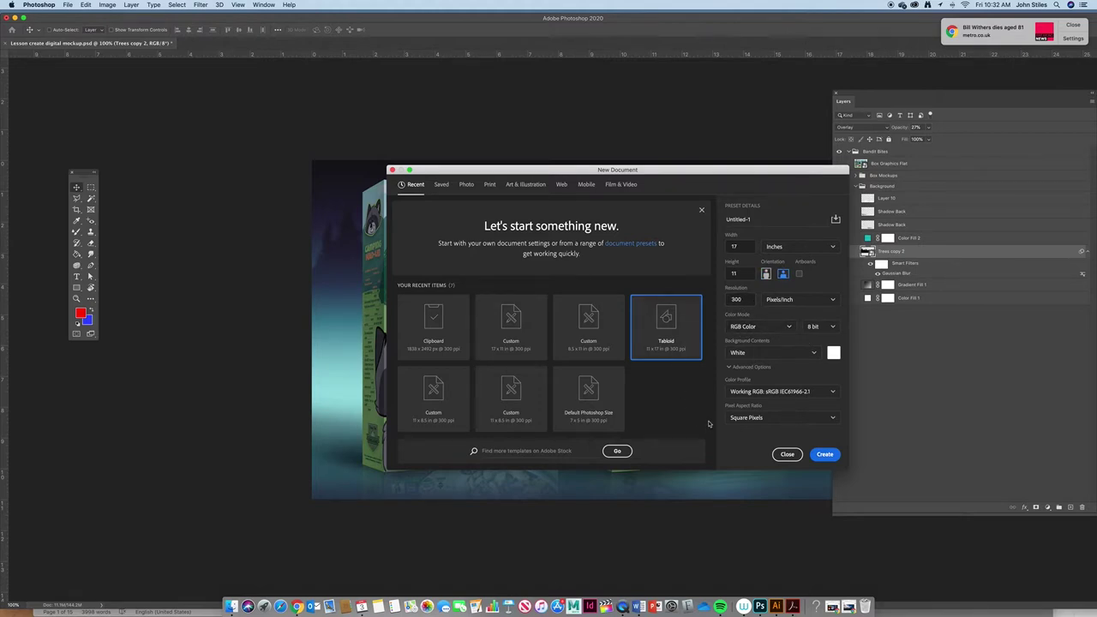
pyautogui.click(830, 457)
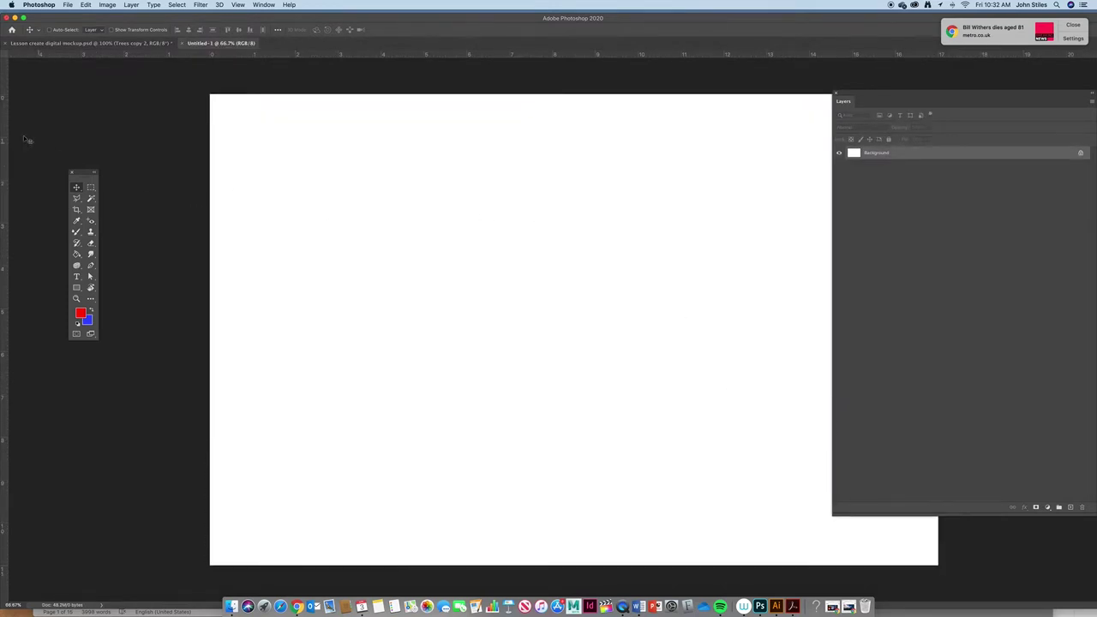
# Place m_ball_OH NUTS Cereal.pdf into the blank document as a smart object, cropped to its bounding box, and commit it.
pyautogui.doubleClick(505, 24)
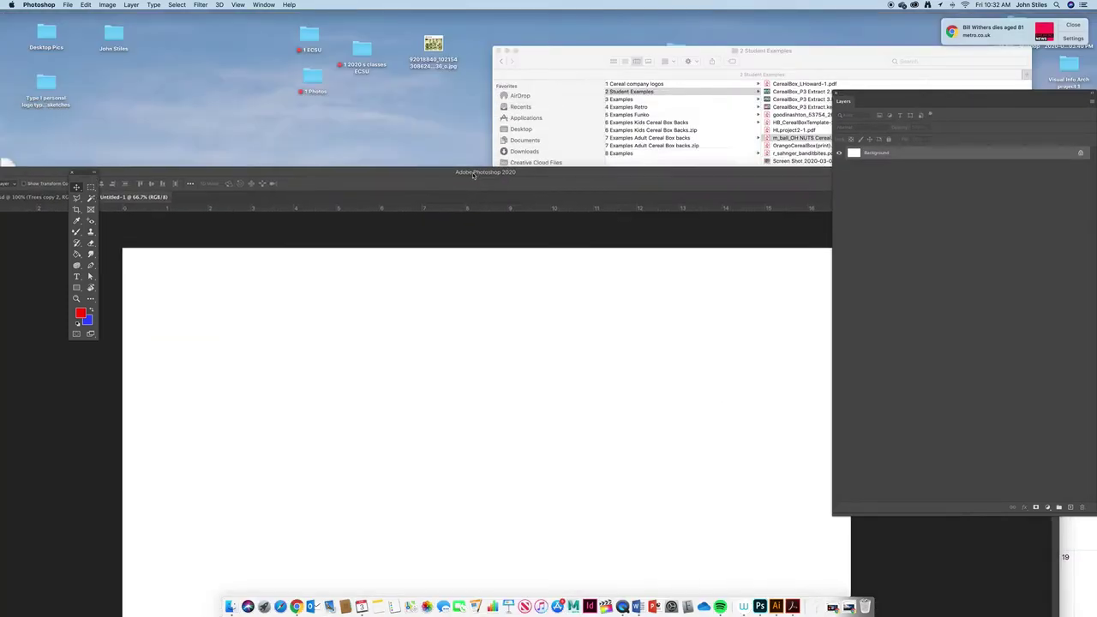
pyautogui.click(833, 59)
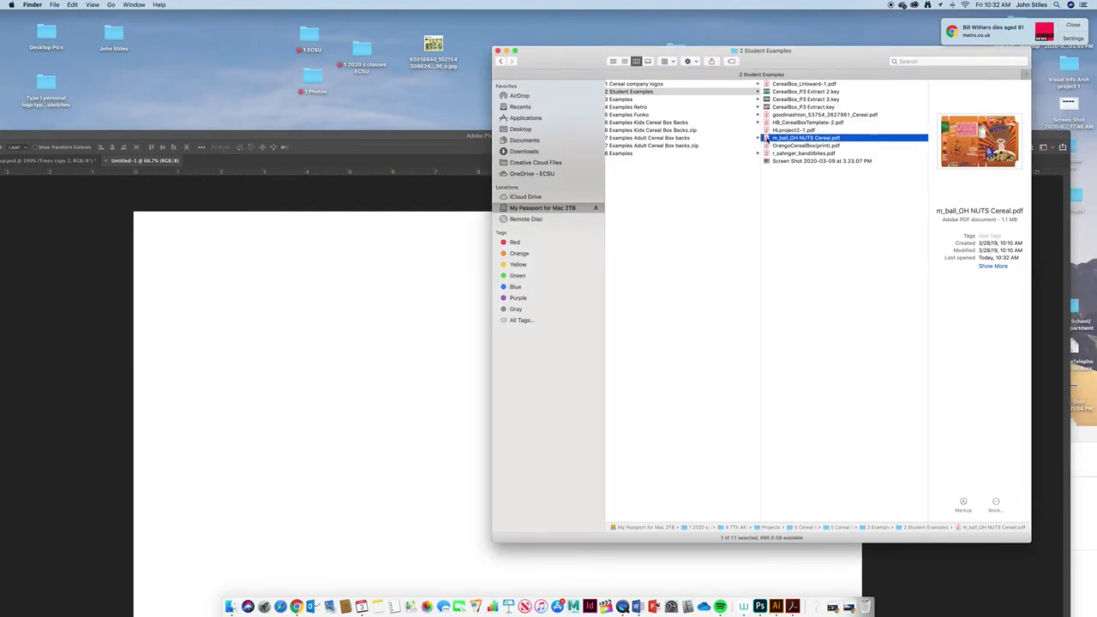
pyautogui.moveTo(767, 140); pyautogui.dragTo(405, 374)
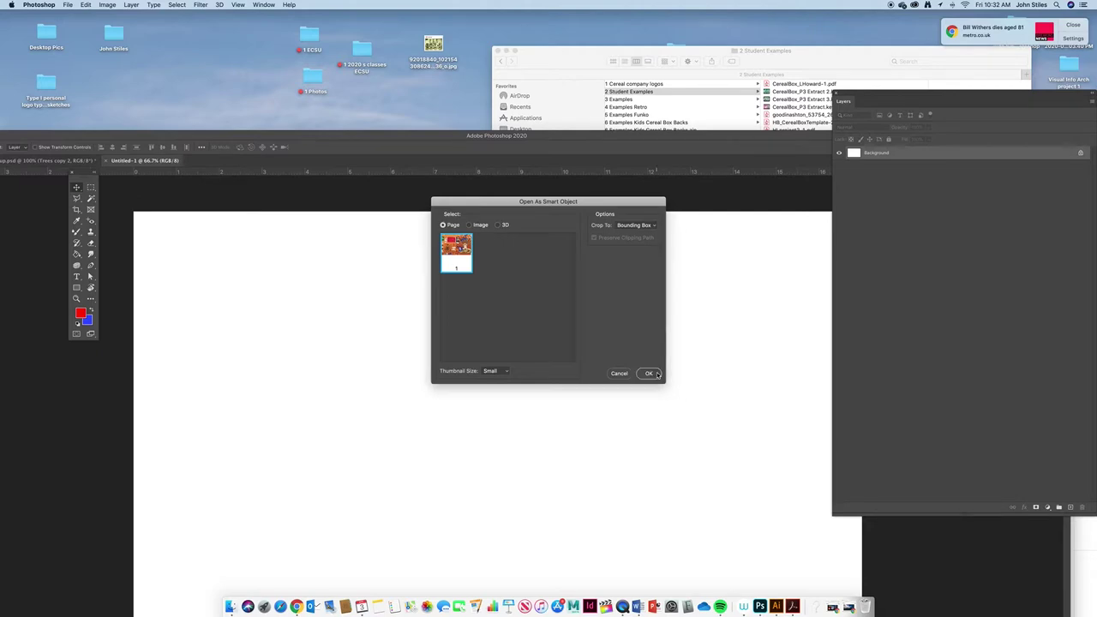
pyautogui.click(657, 374)
pyautogui.doubleClick(529, 138)
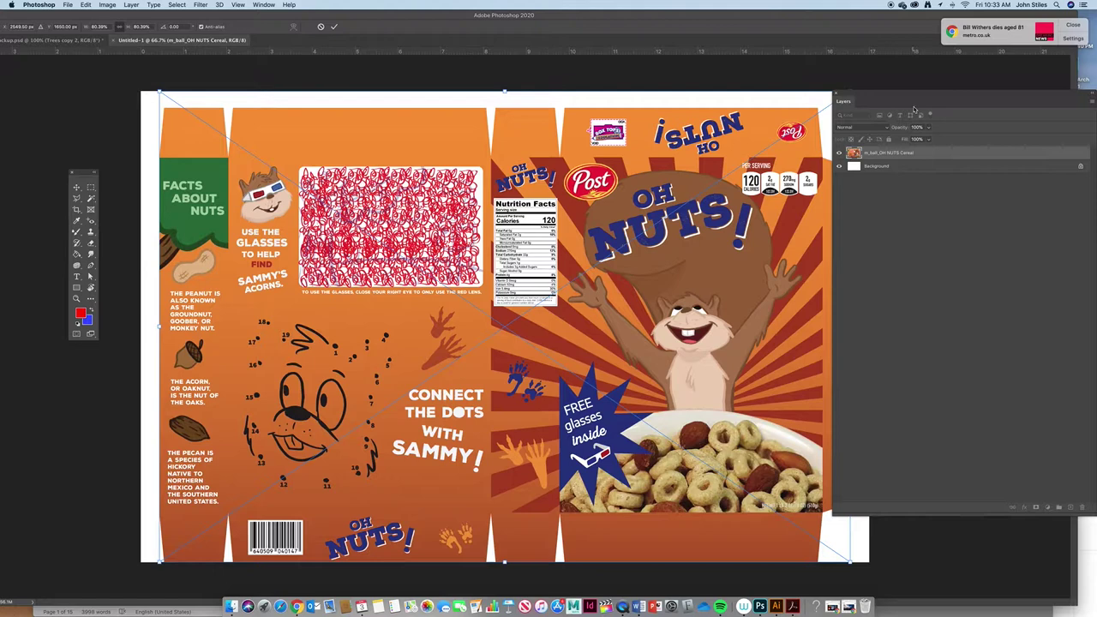
pyautogui.moveTo(888, 96); pyautogui.dragTo(900, 102)
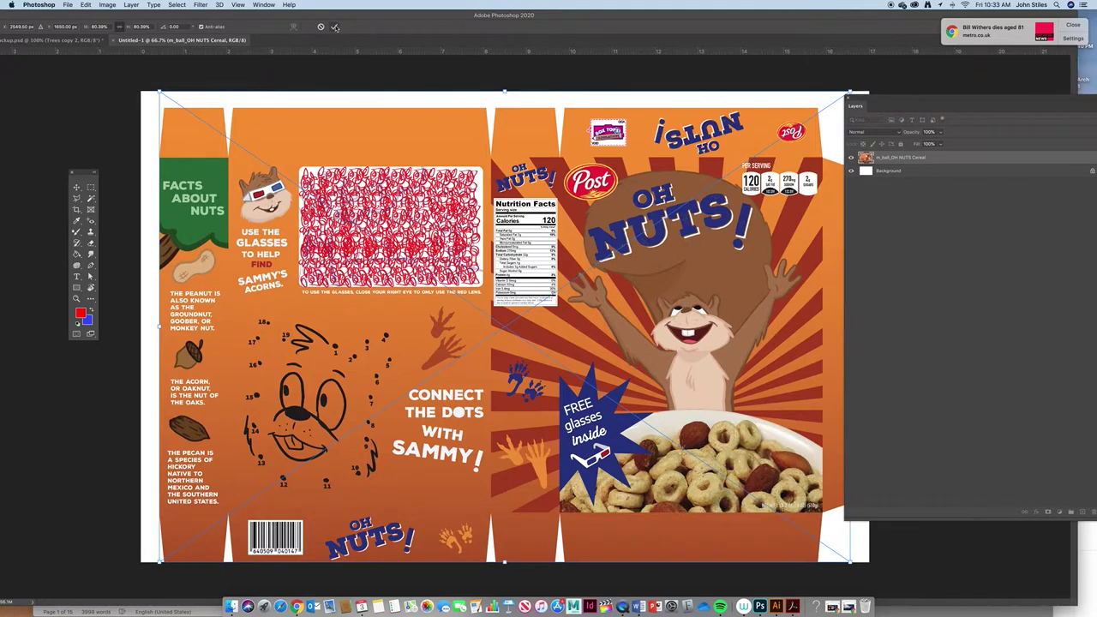
pyautogui.press('Return')
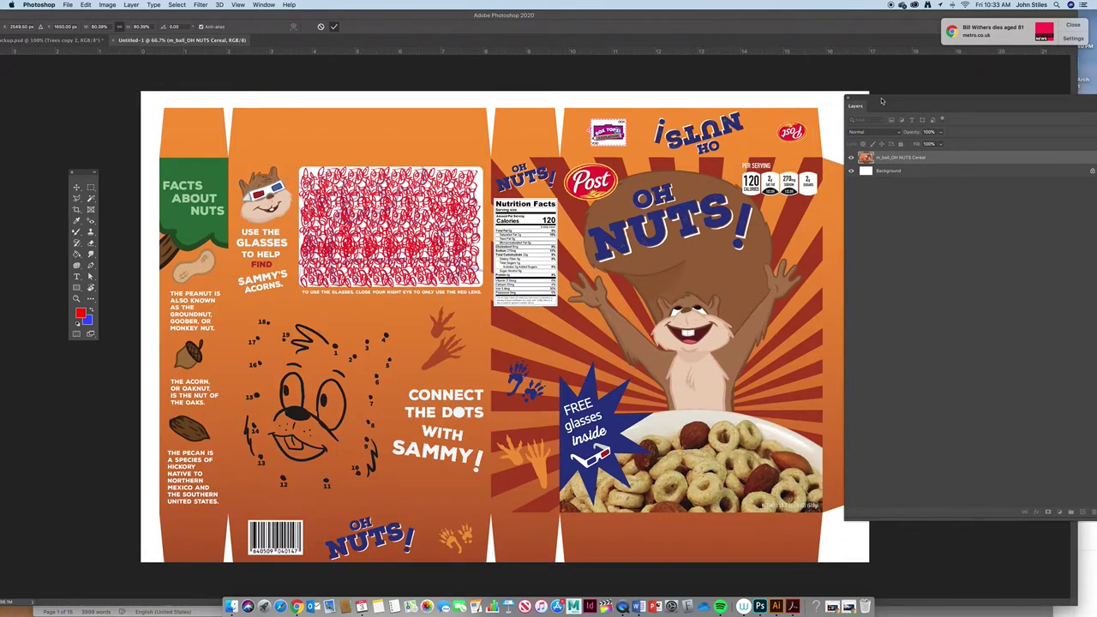
pyautogui.moveTo(889, 102); pyautogui.dragTo(912, 92)
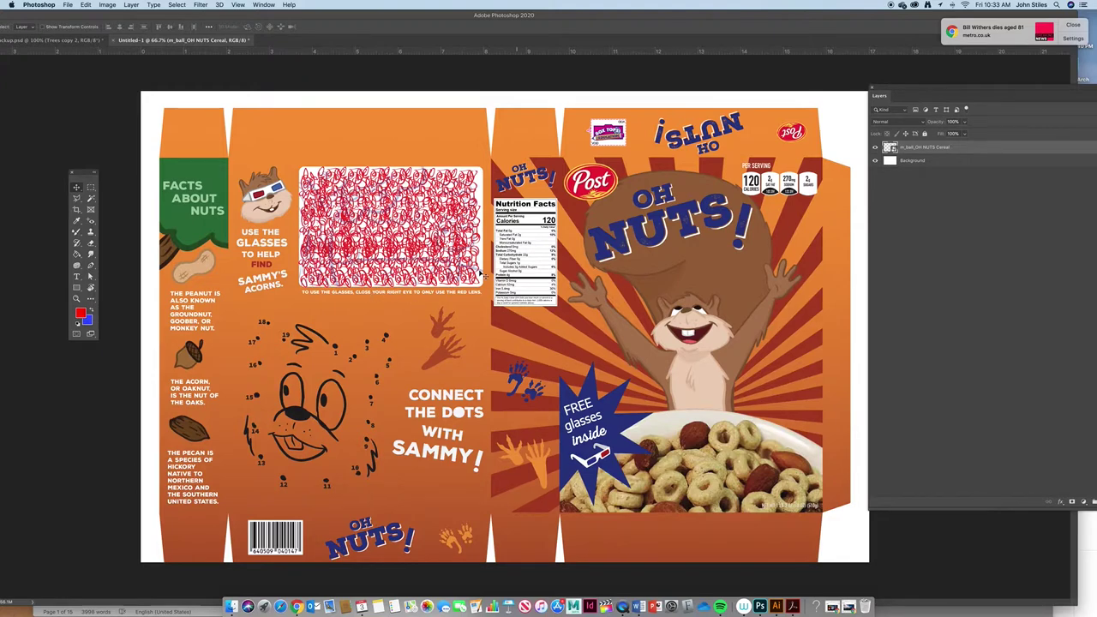
# Add a vertical guide through the narrow nutrition-facts side panel, about 8.5 inches across the page.
pyautogui.doubleClick(351, 17)
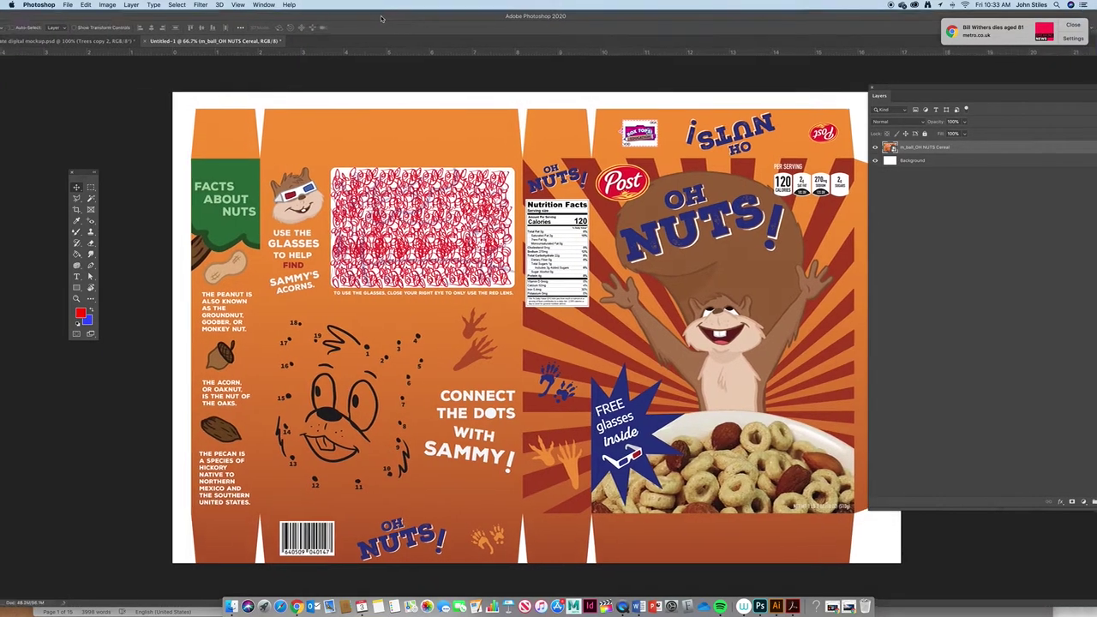
pyautogui.doubleClick(110, 18)
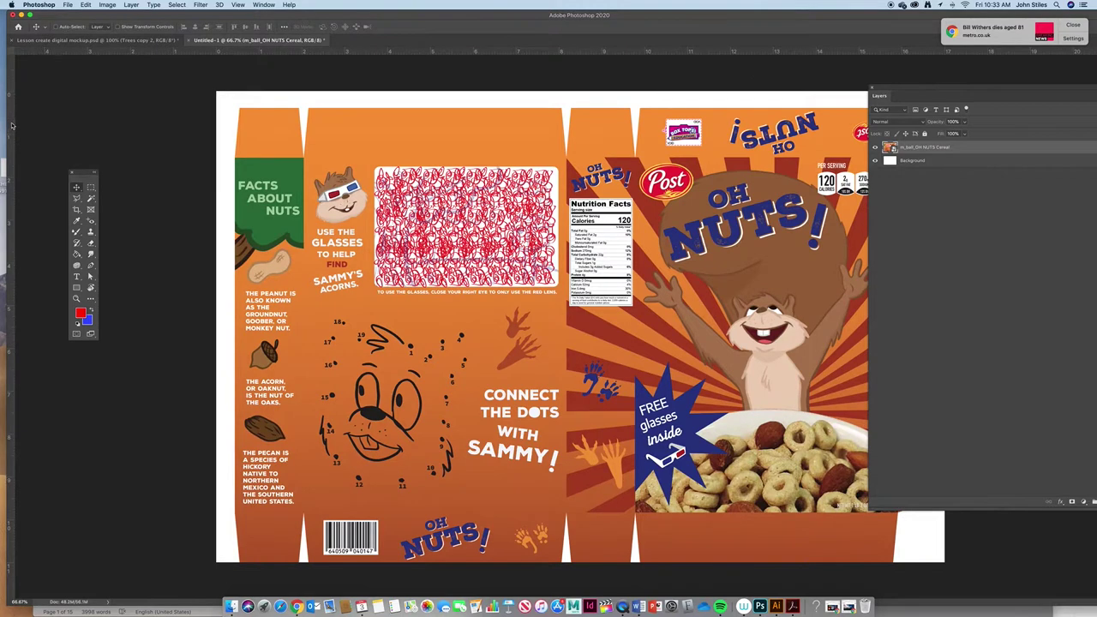
pyautogui.press('super+r')
pyautogui.moveTo(17, 129); pyautogui.dragTo(580, 163)
pyautogui.moveTo(744, 17); pyautogui.dragTo(638, 17)
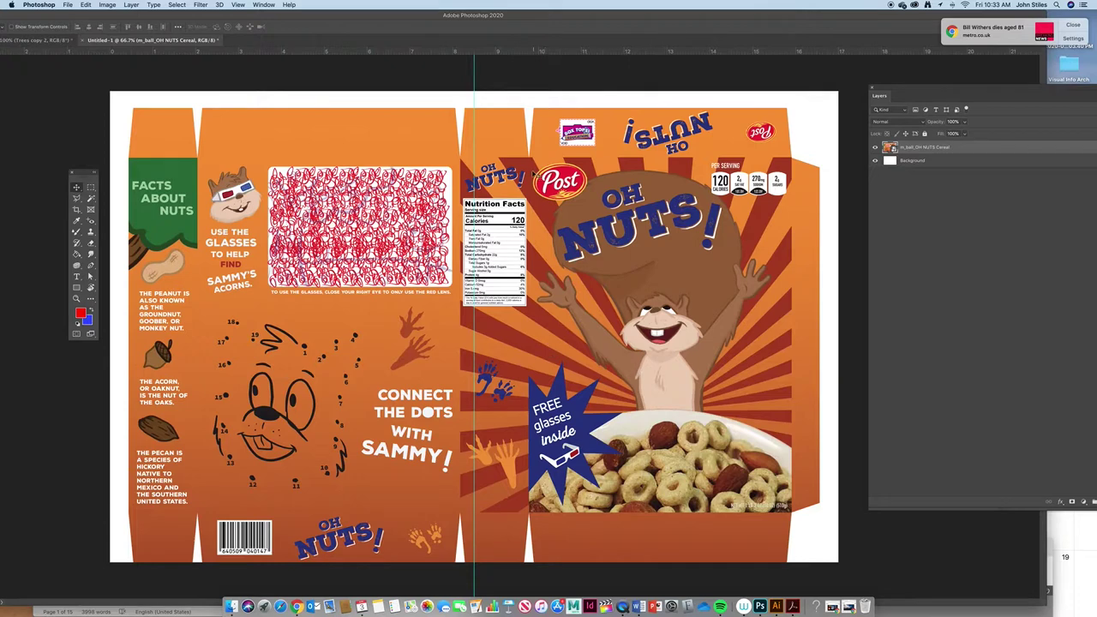
# Add a vertical guide along the front panel's left edge and a horizontal guide along its top edge.
pyautogui.click(91, 187)
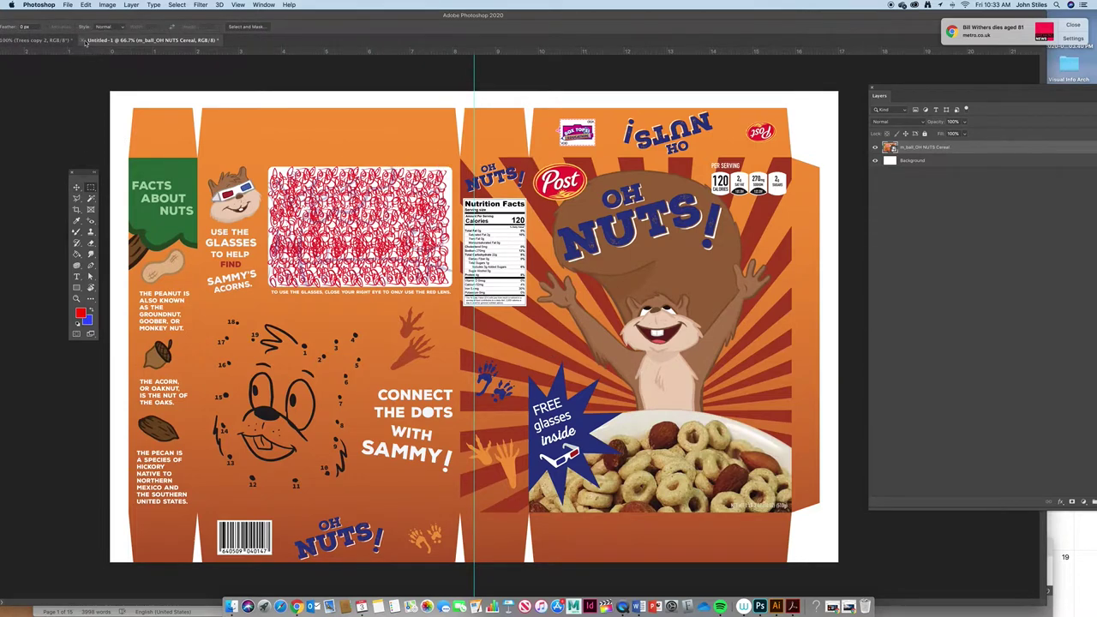
pyautogui.doubleClick(132, 19)
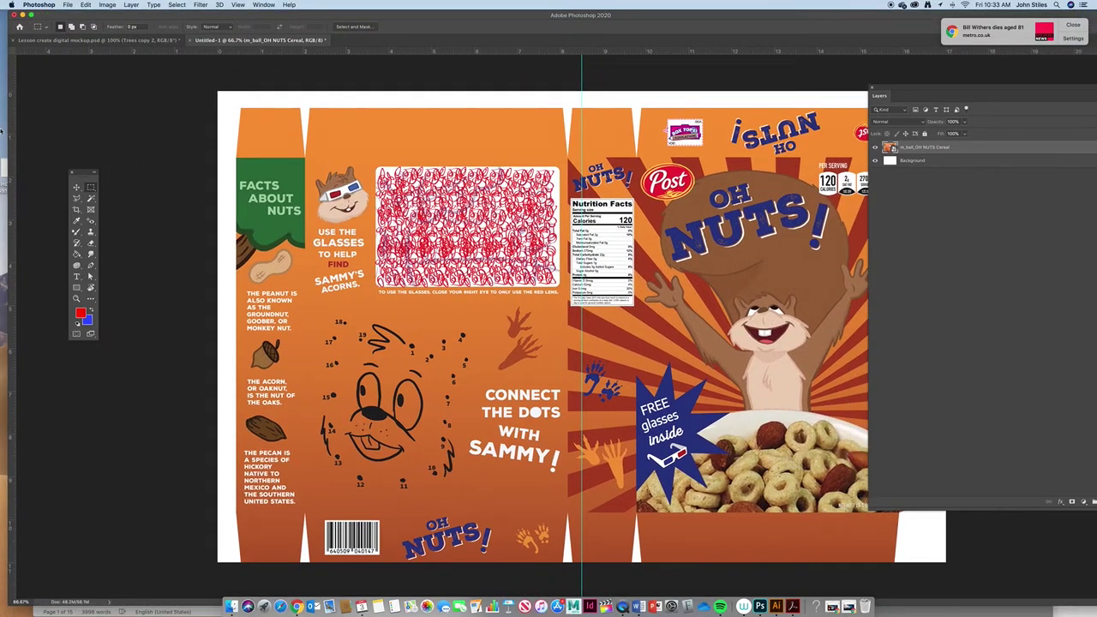
pyautogui.moveTo(13, 134); pyautogui.dragTo(637, 196)
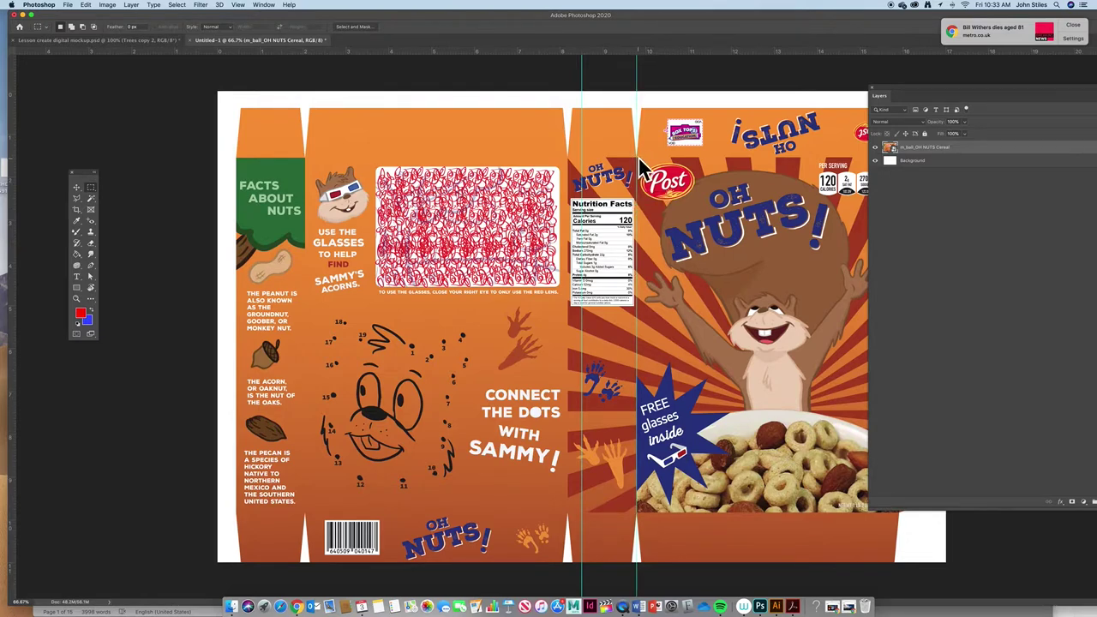
pyautogui.moveTo(444, 54); pyautogui.dragTo(658, 157)
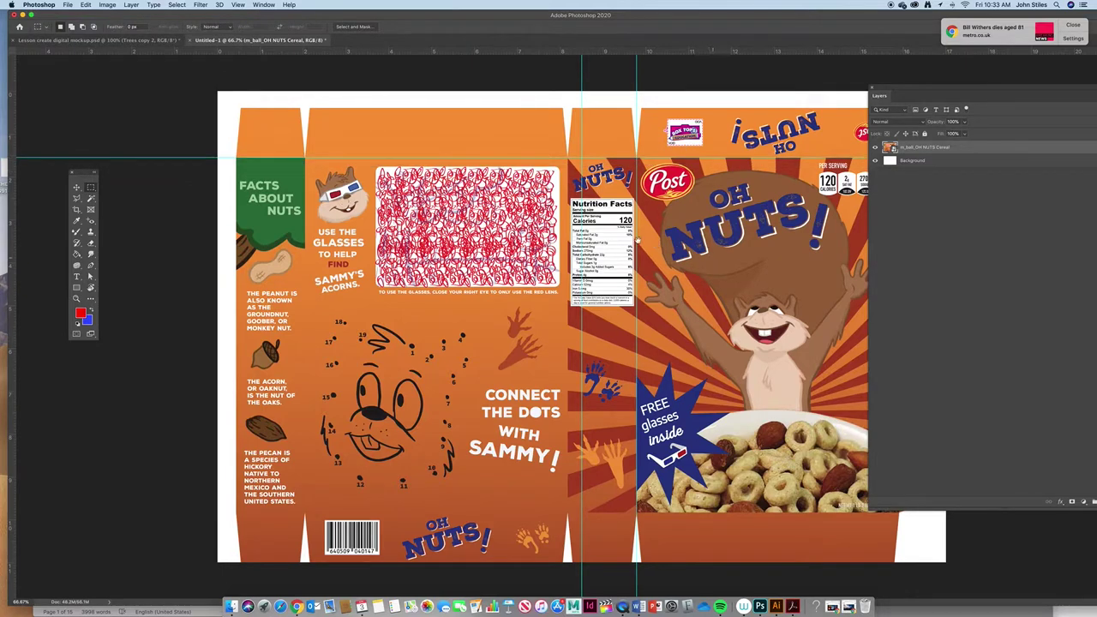
# Select the box's front panel with the Rectangular Marquee tool and copy it onto its own layer.
pyautogui.moveTo(711, 18); pyautogui.dragTo(552, 19)
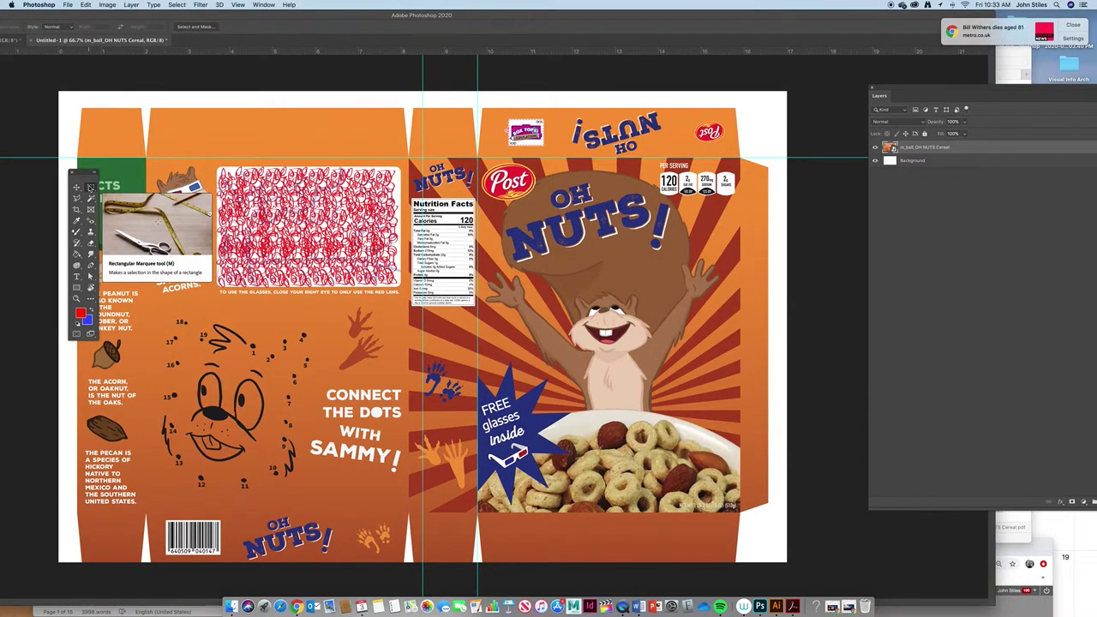
pyautogui.click(91, 186)
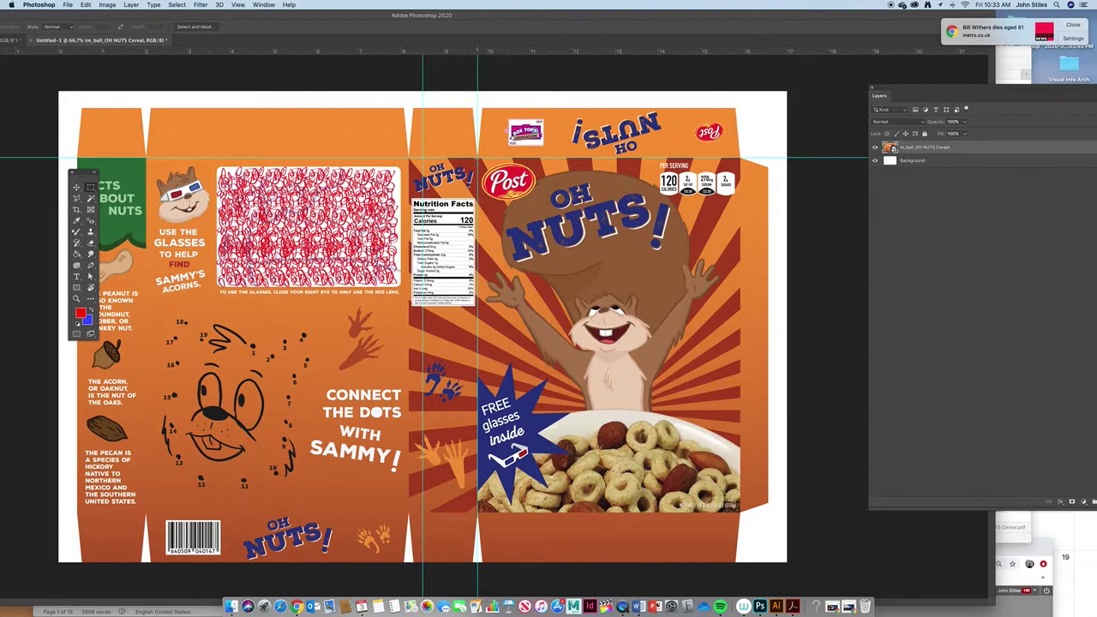
pyautogui.moveTo(487, 154); pyautogui.dragTo(741, 512)
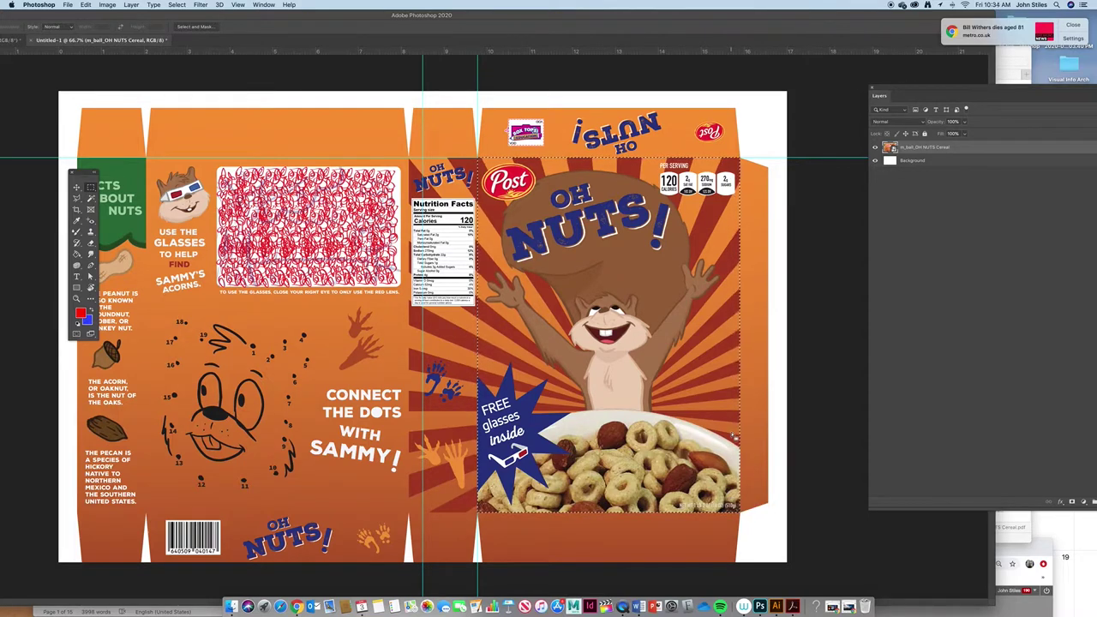
pyautogui.press('super+j')
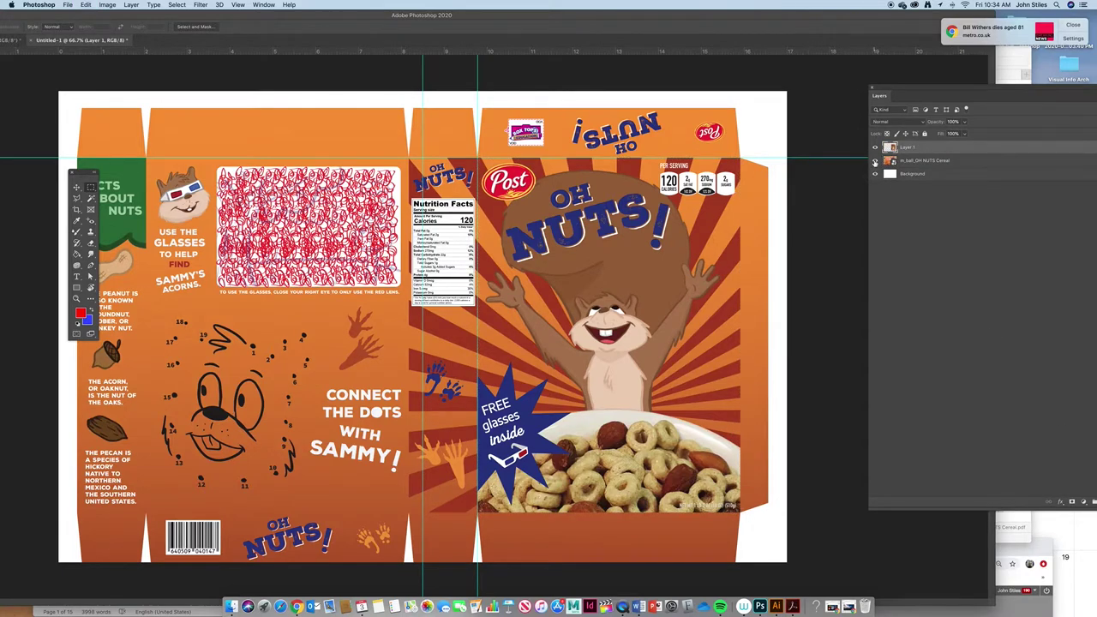
# Hide the m_ball_OH NUTS Cereal layer and move the copied front panel to the left half of the canvas.
pyautogui.click(875, 161)
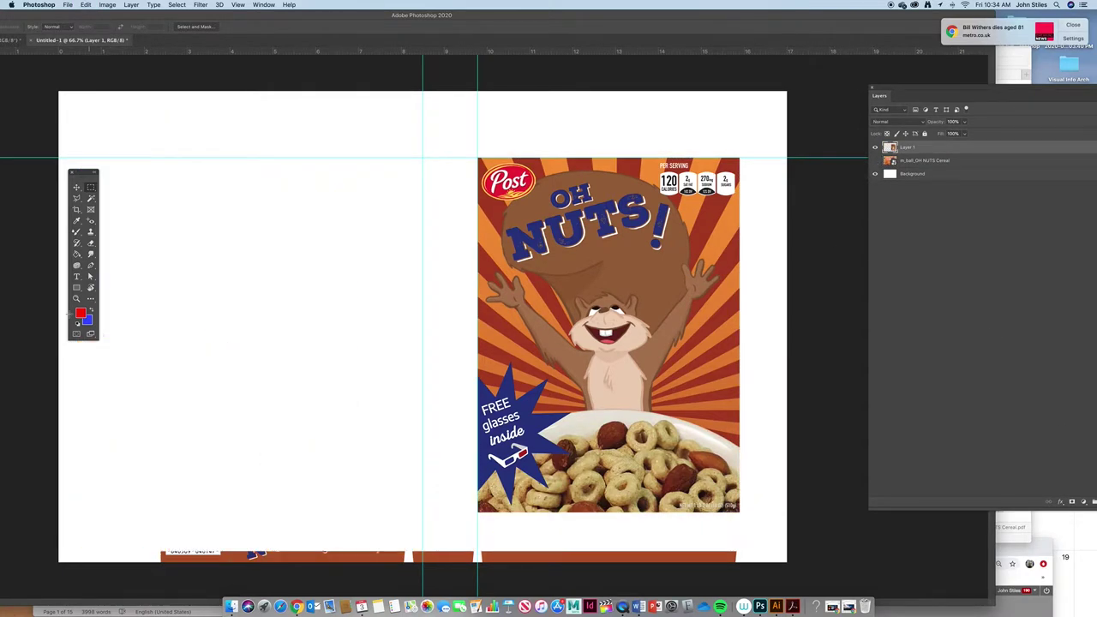
pyautogui.click(78, 186)
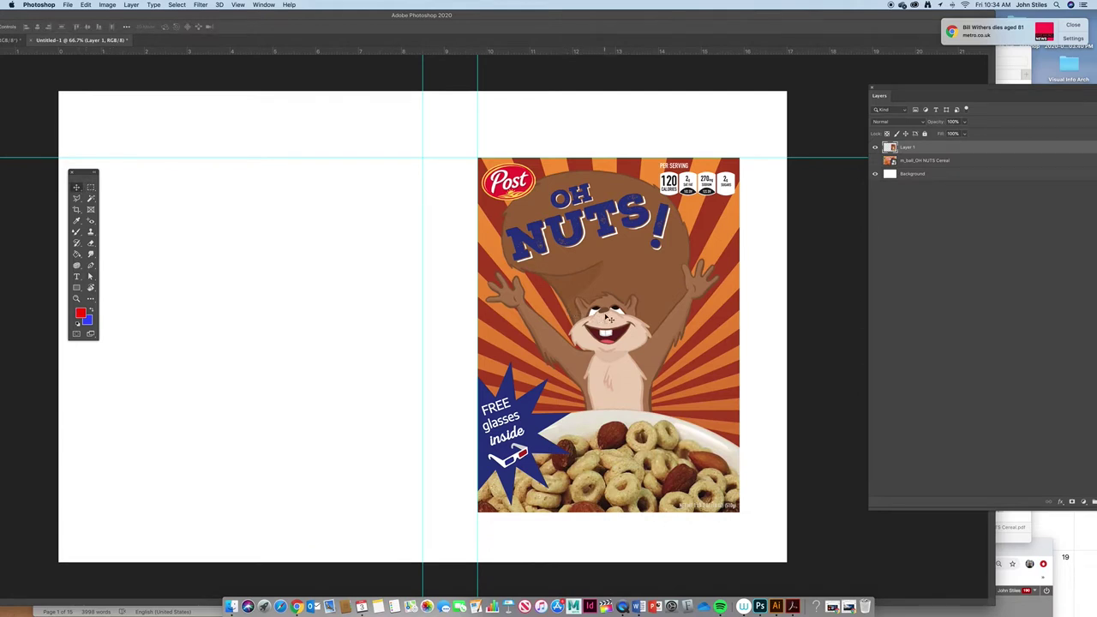
pyautogui.moveTo(606, 309); pyautogui.dragTo(271, 311)
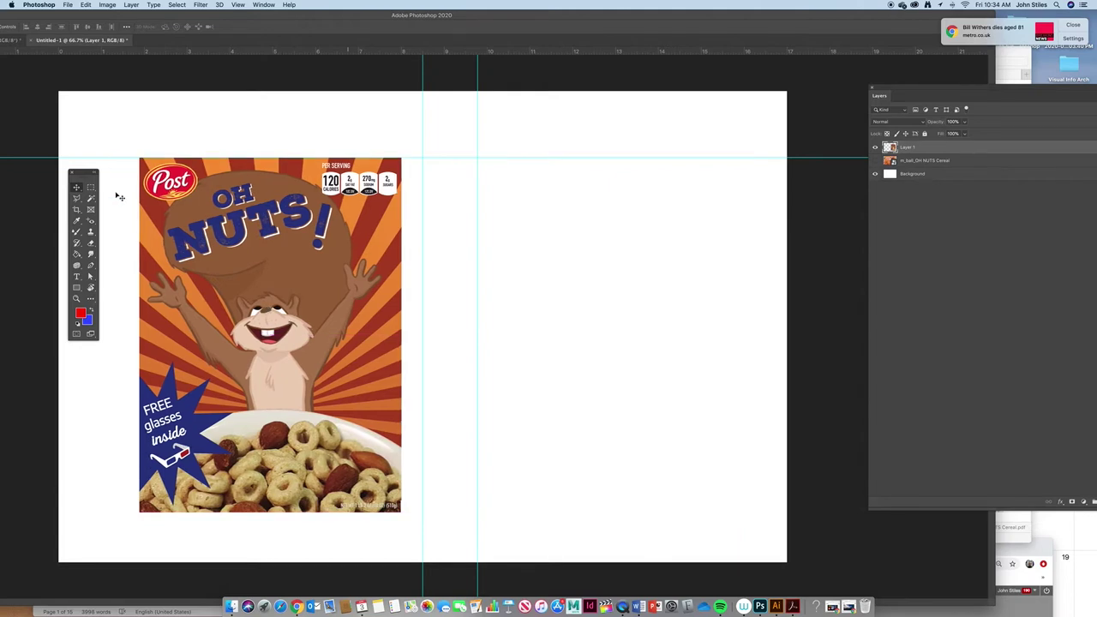
# Switch to the Bandit Bites mockup document, display its guides to examine how they frame both boxes, and hide them again.
pyautogui.doubleClick(352, 15)
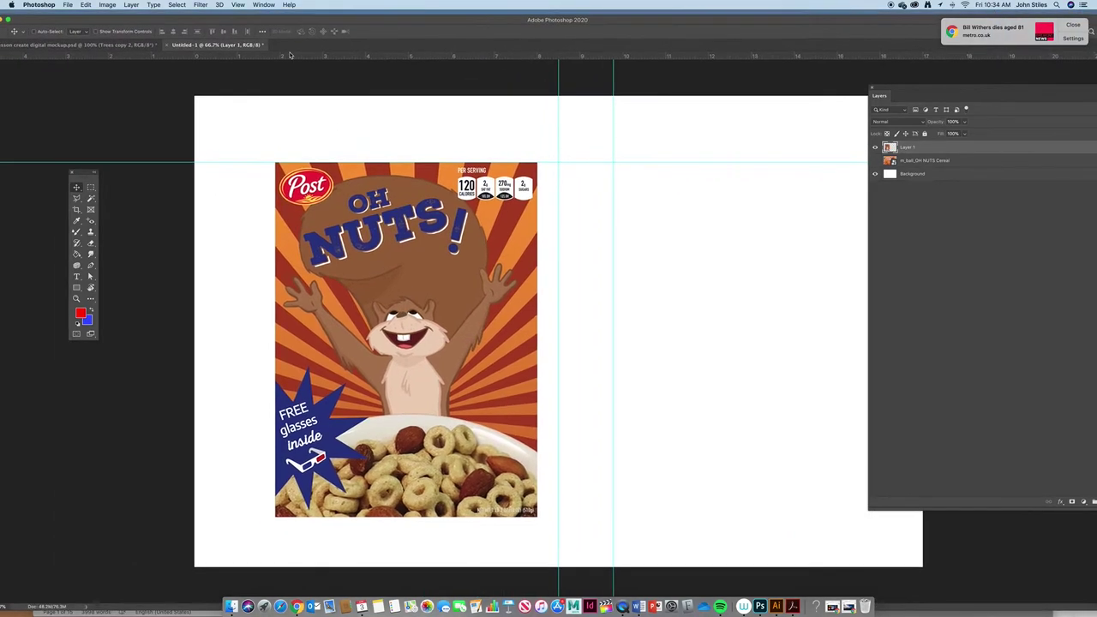
pyautogui.click(120, 45)
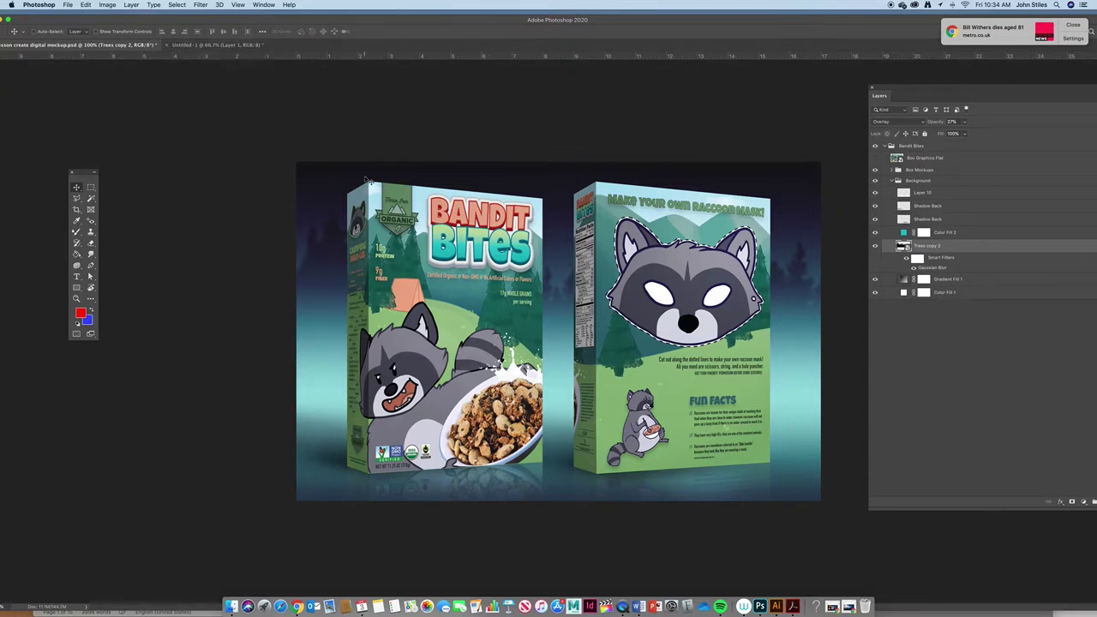
pyautogui.moveTo(447, 58); pyautogui.dragTo(563, 182)
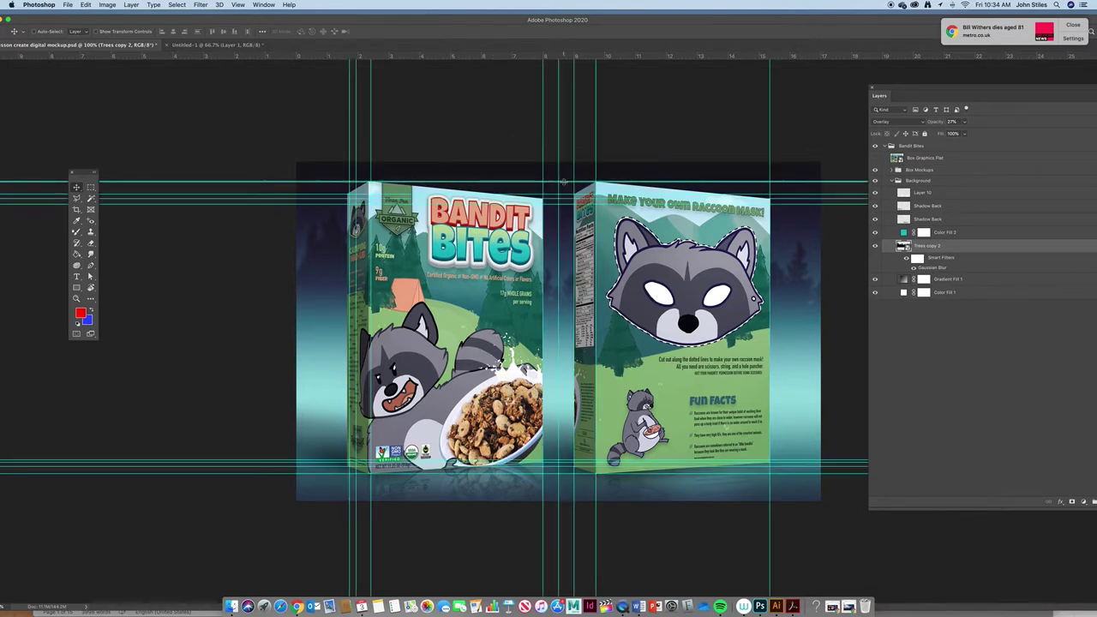
pyautogui.press('super+semicolon')
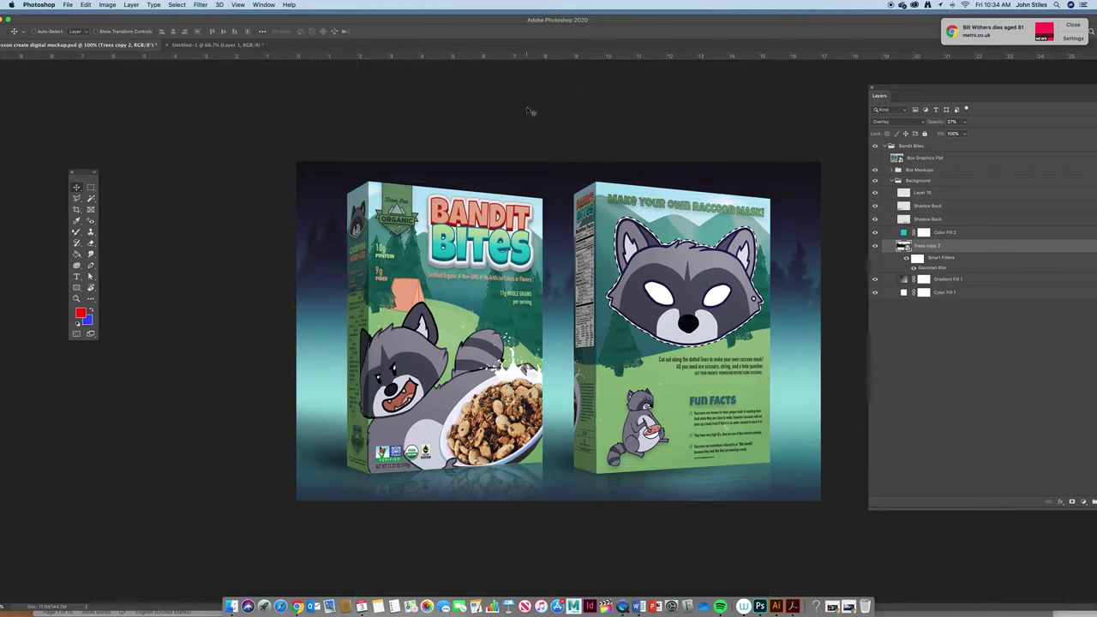
# Return to the OH NUTS document and apply a perspective transform to the copied front panel so its right edge becomes shorter.
pyautogui.moveTo(469, 56); pyautogui.dragTo(514, 193)
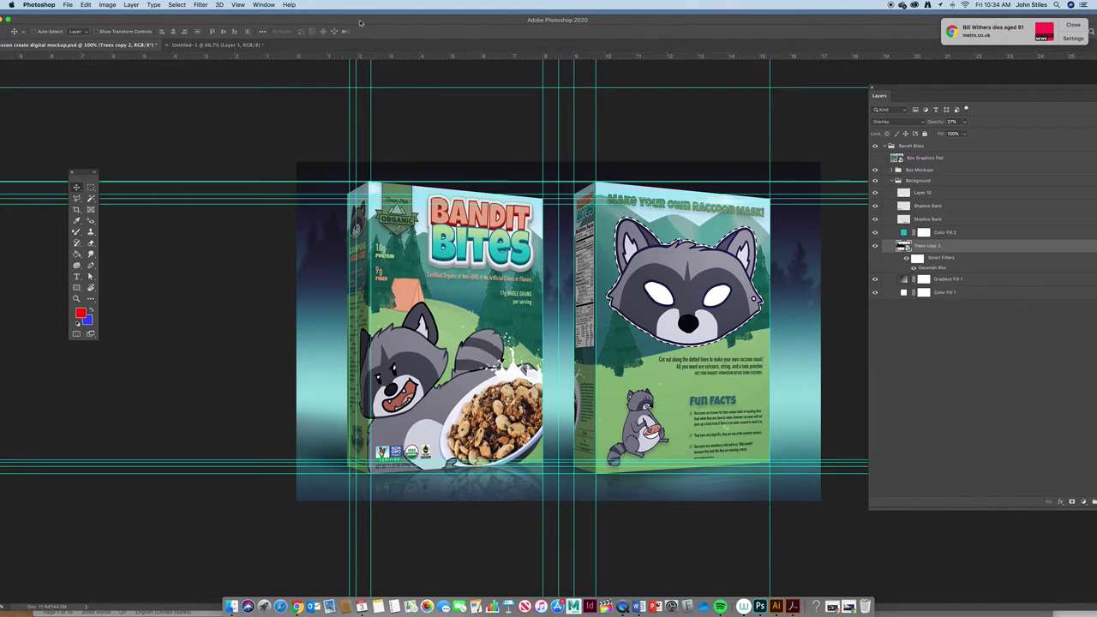
pyautogui.click(199, 45)
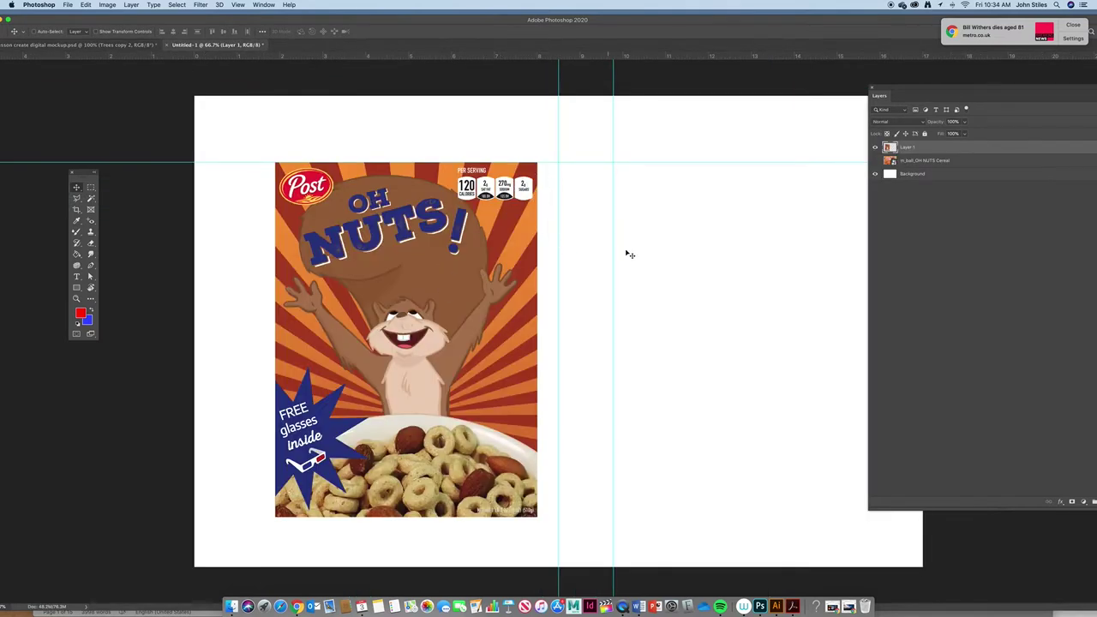
pyautogui.press('super')
pyautogui.press('super+t')
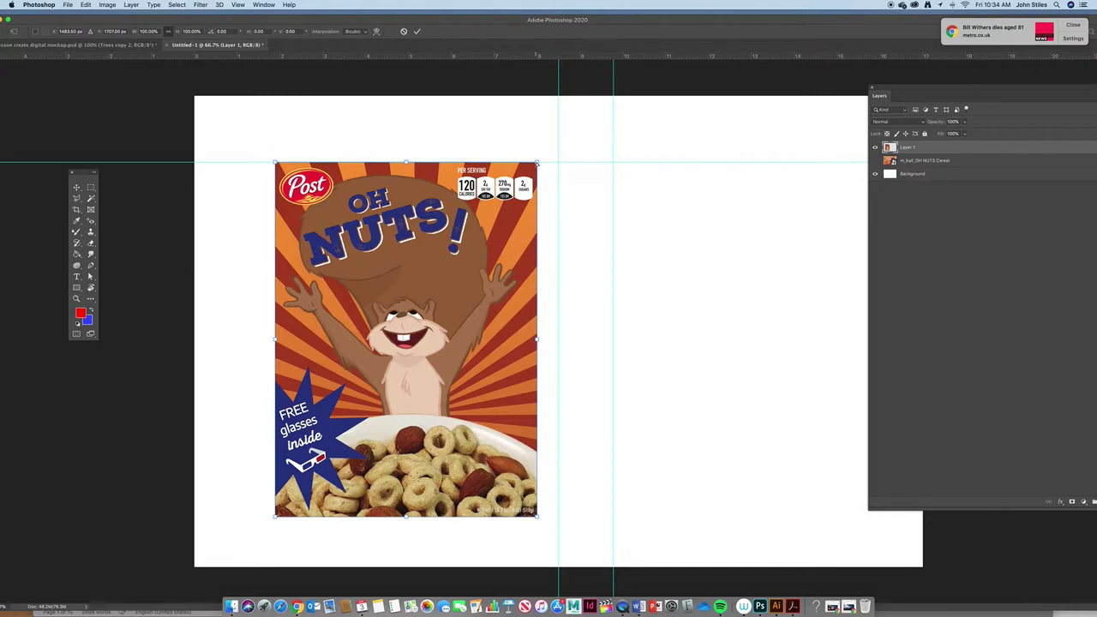
pyautogui.moveTo(537, 163); pyautogui.dragTo(537, 190)
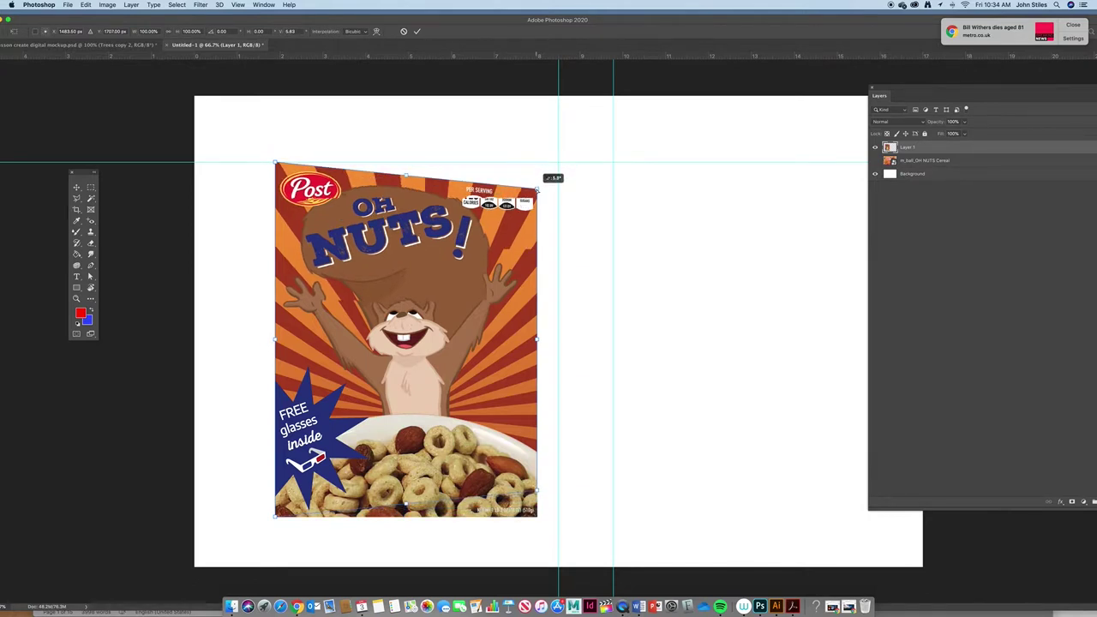
pyautogui.moveTo(537, 190); pyautogui.dragTo(538, 186)
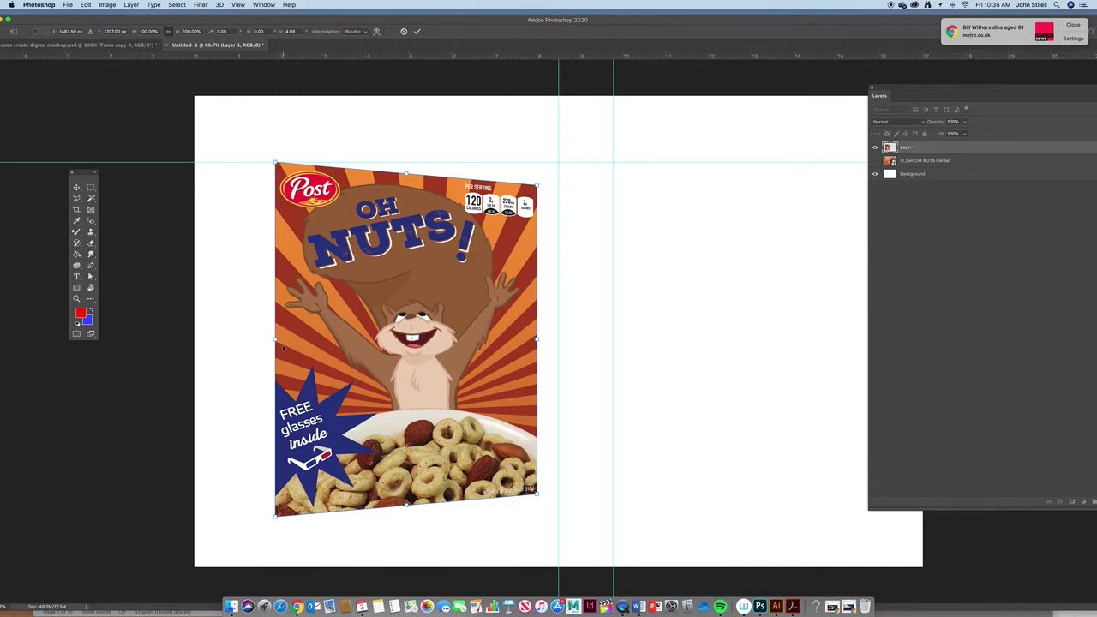
# Narrow the front panel from its left side to about 87% width, realign its upper-left corner with the horizontal guide, and commit the transform.
pyautogui.moveTo(274, 339); pyautogui.dragTo(306, 338)
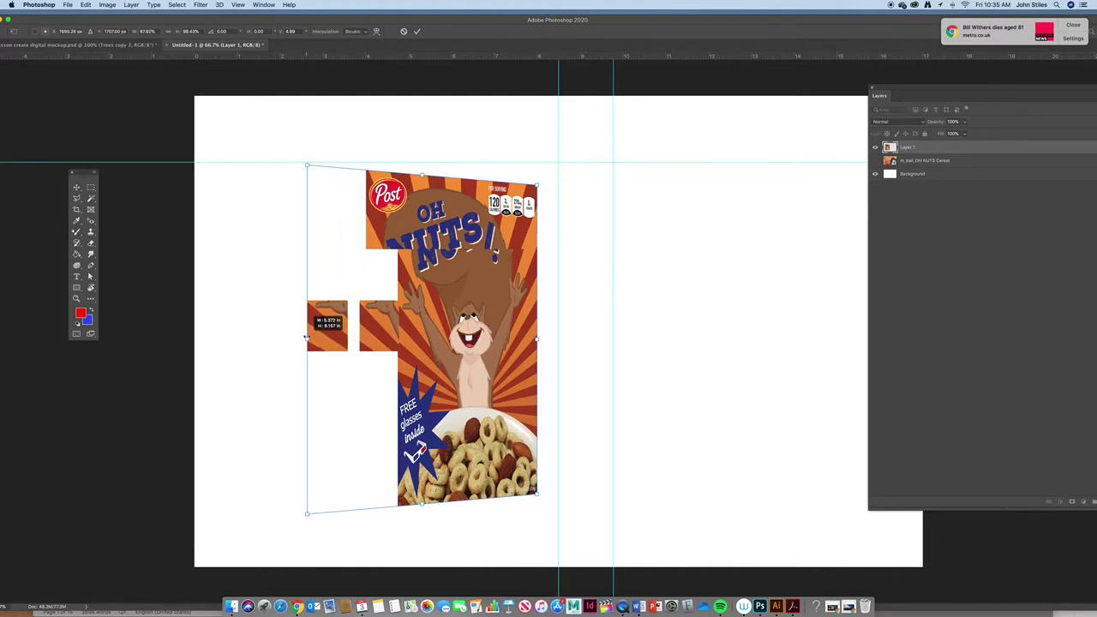
pyautogui.moveTo(306, 338); pyautogui.dragTo(309, 338)
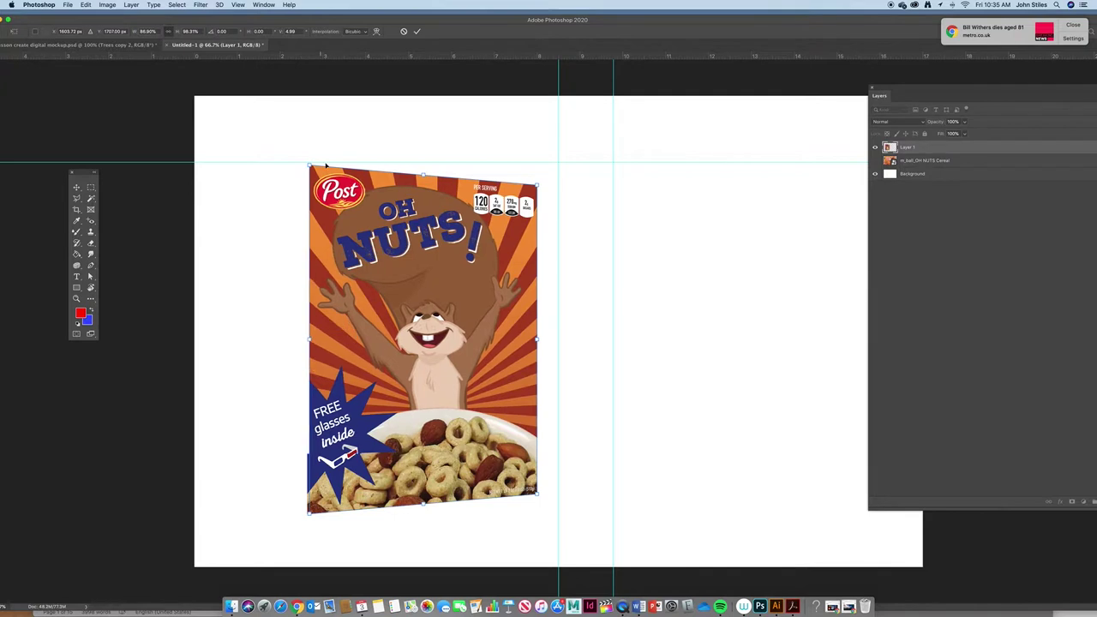
pyautogui.moveTo(309, 165); pyautogui.dragTo(309, 162)
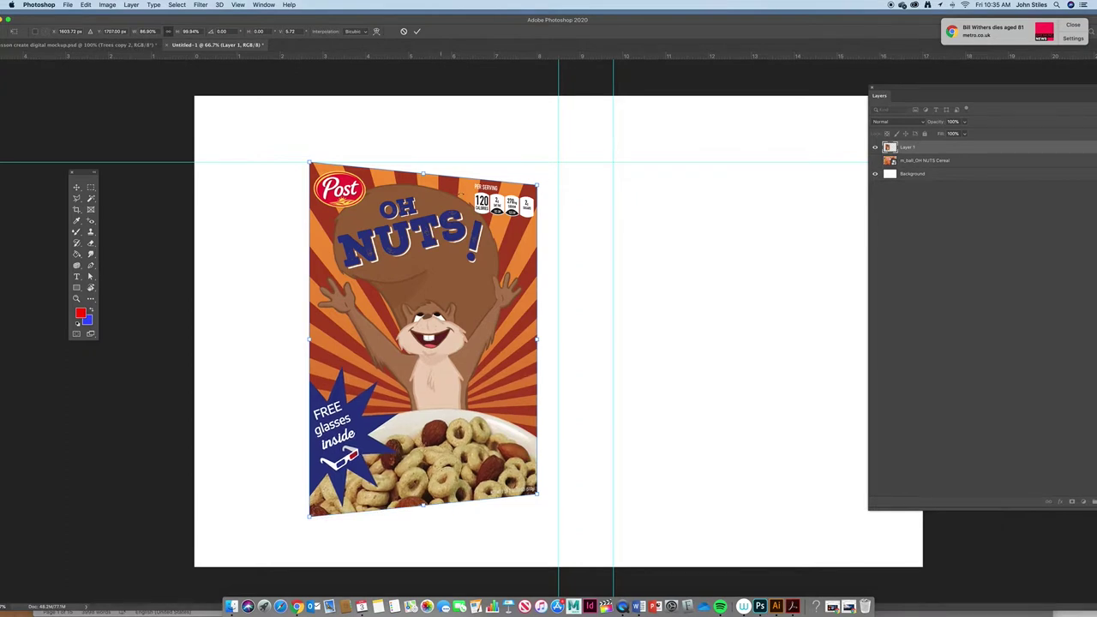
pyautogui.click(417, 31)
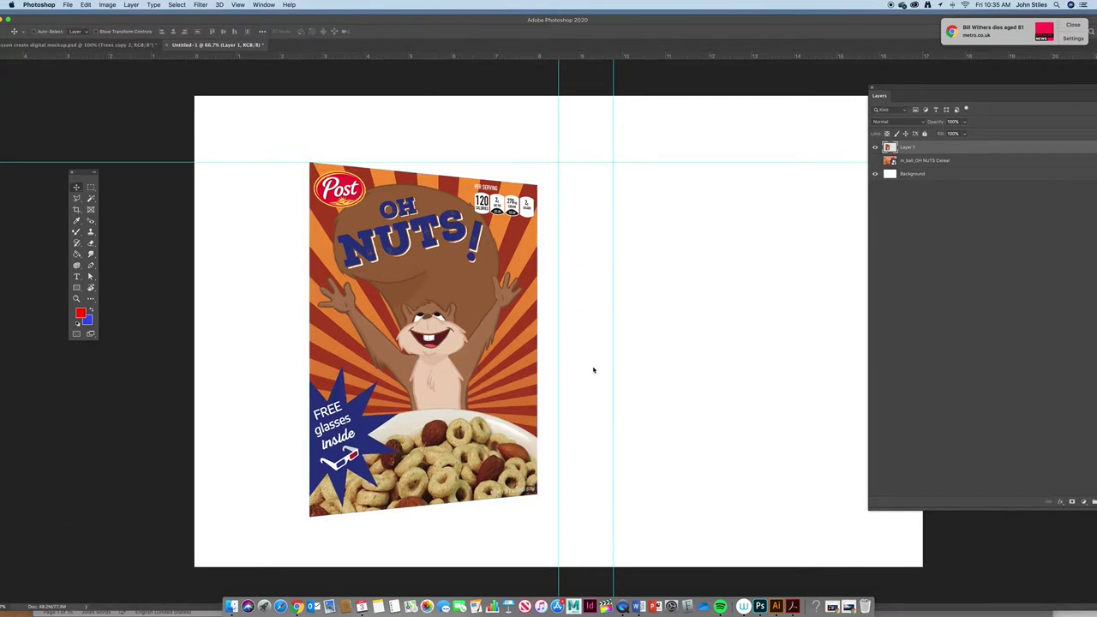
# Check the Bandit Bites reference, then show the flat OH NUTS artwork and copy its Nutrition Facts side panel onto its own layer.
pyautogui.click(111, 45)
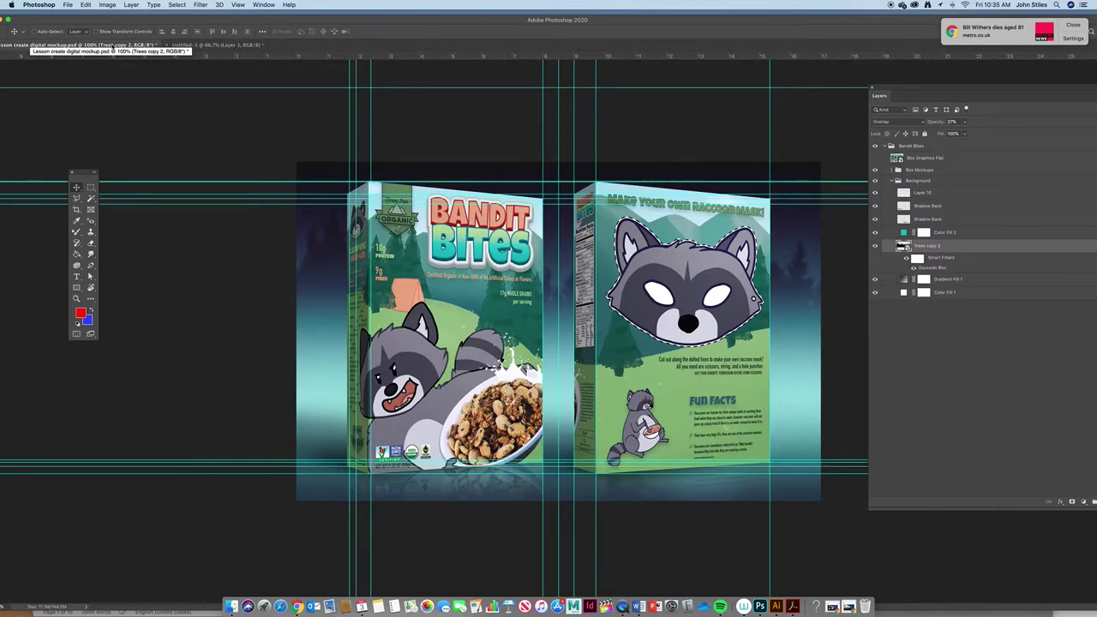
pyautogui.click(194, 46)
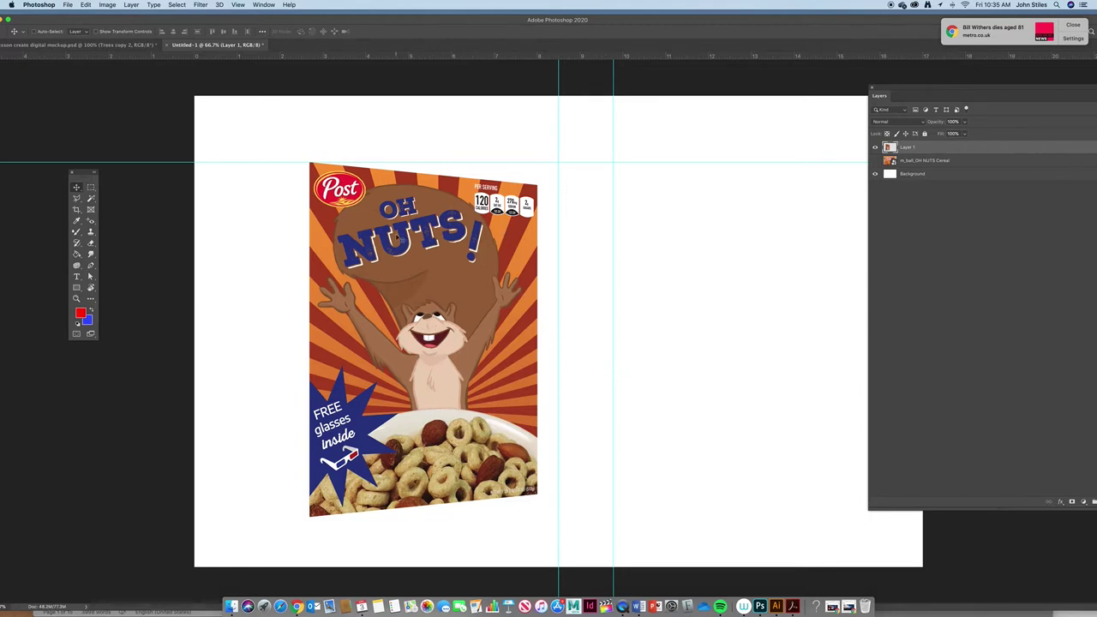
pyautogui.click(875, 161)
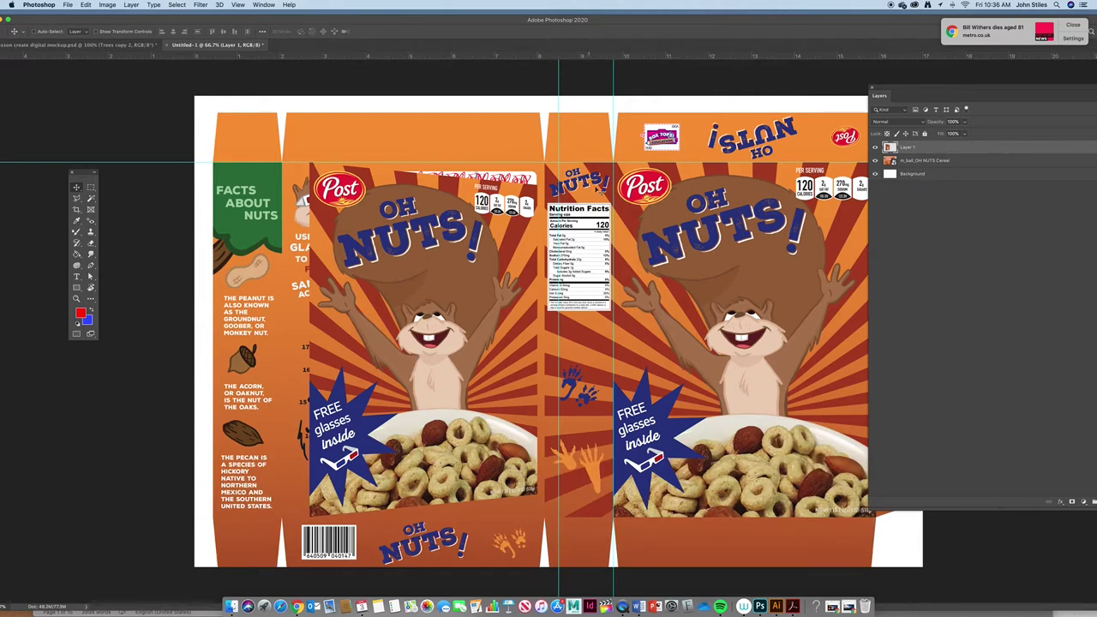
pyautogui.click(92, 187)
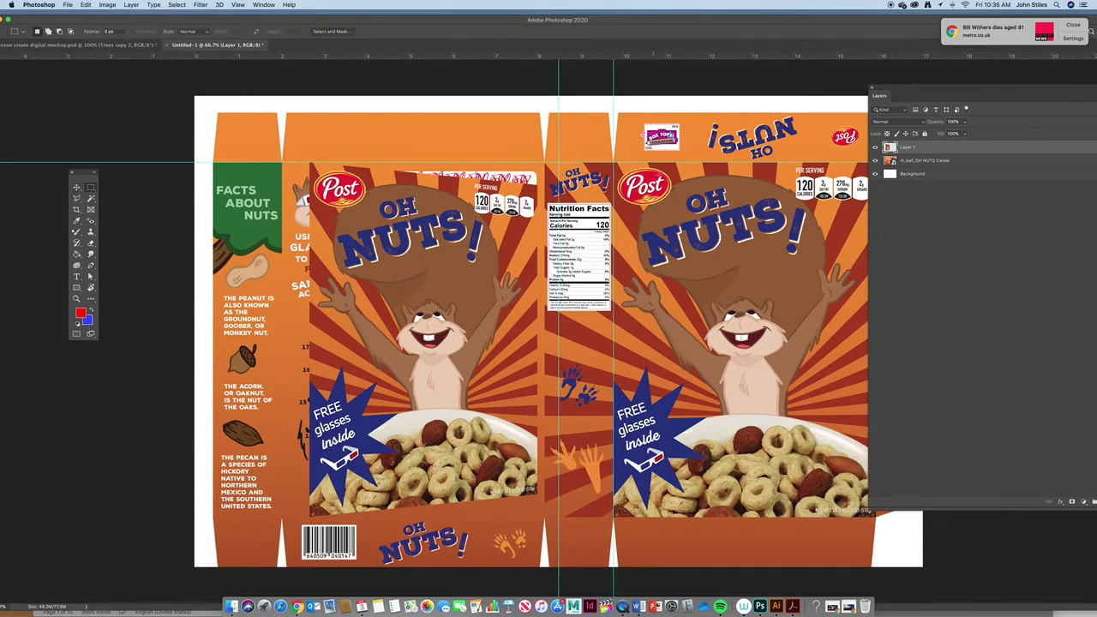
pyautogui.moveTo(611, 163); pyautogui.dragTo(545, 514)
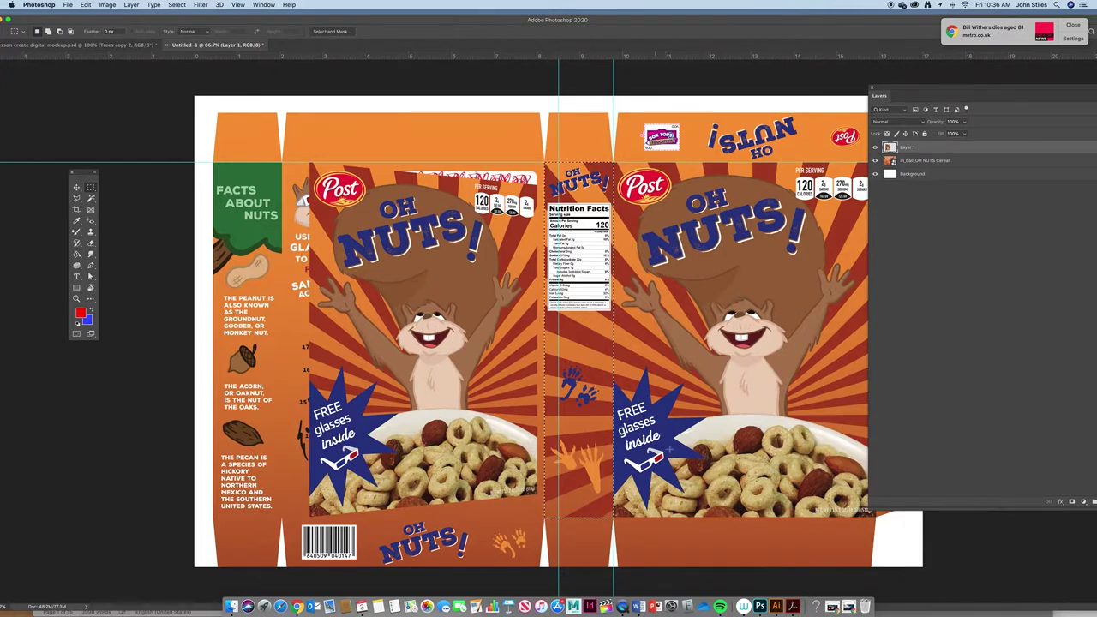
pyautogui.click(890, 161)
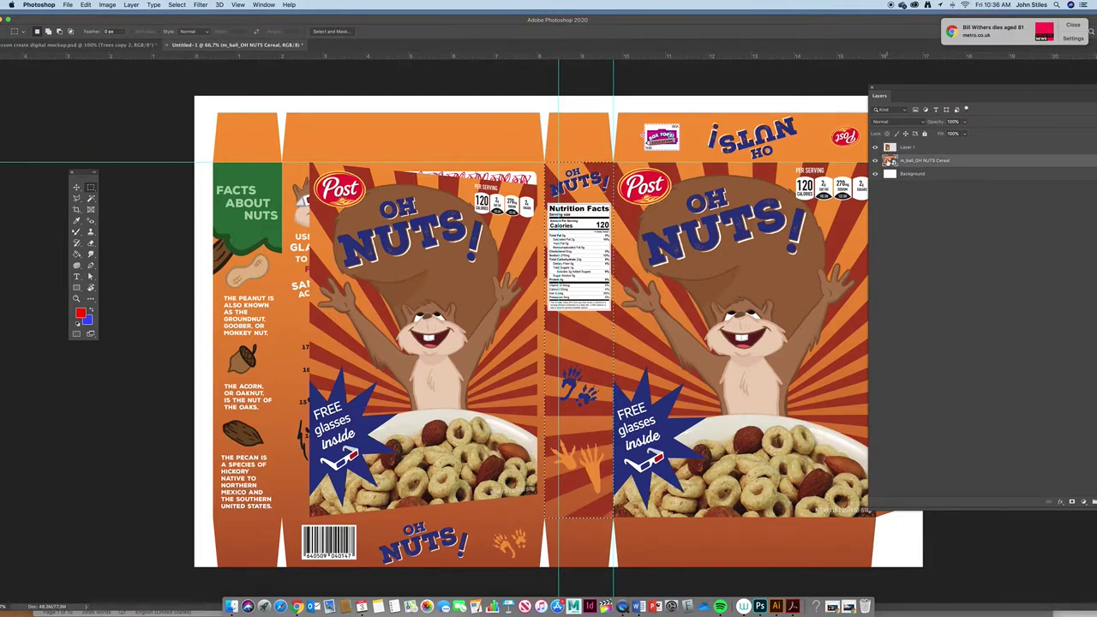
pyautogui.press('super+j')
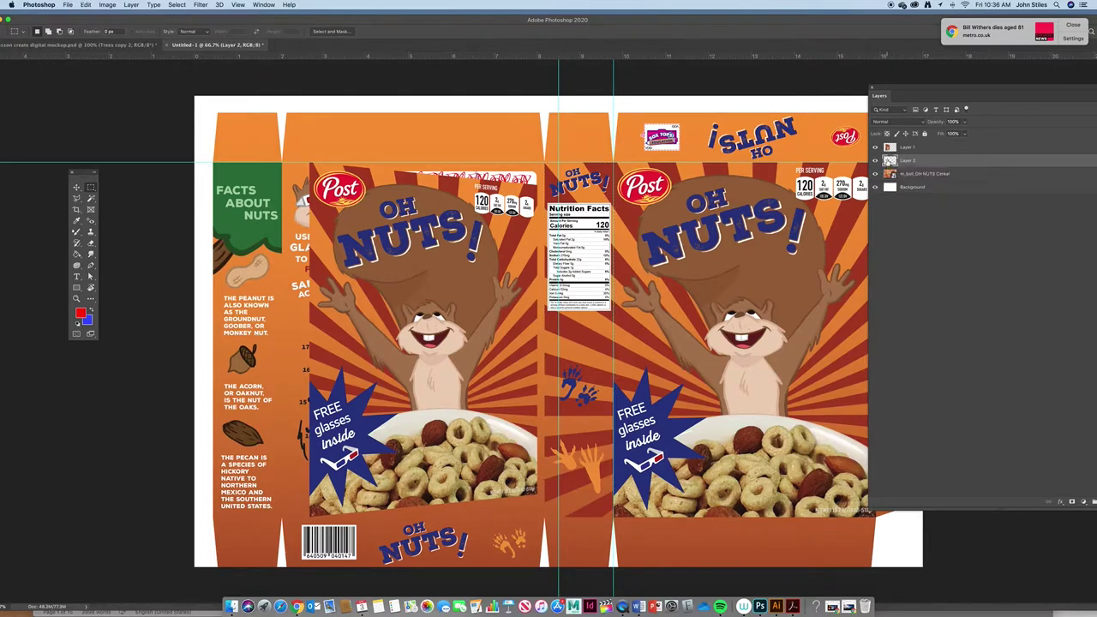
# Copy the flat front panel from the m_ball_OH NUTS Cereal layer onto a new layer and hide the source artwork.
pyautogui.doubleClick(211, 19)
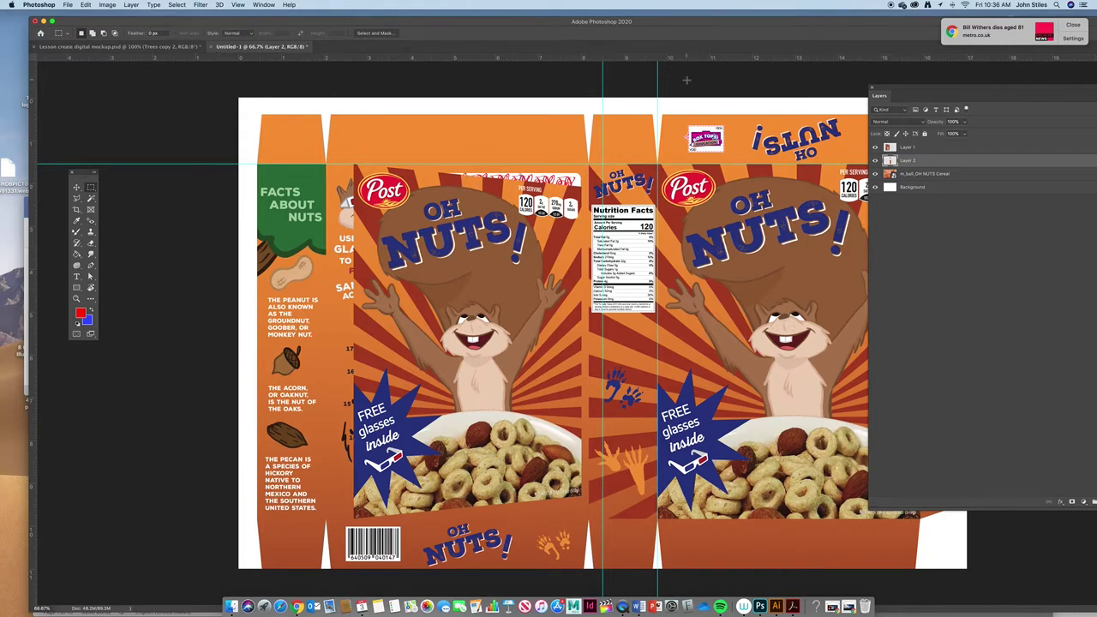
pyautogui.doubleClick(702, 24)
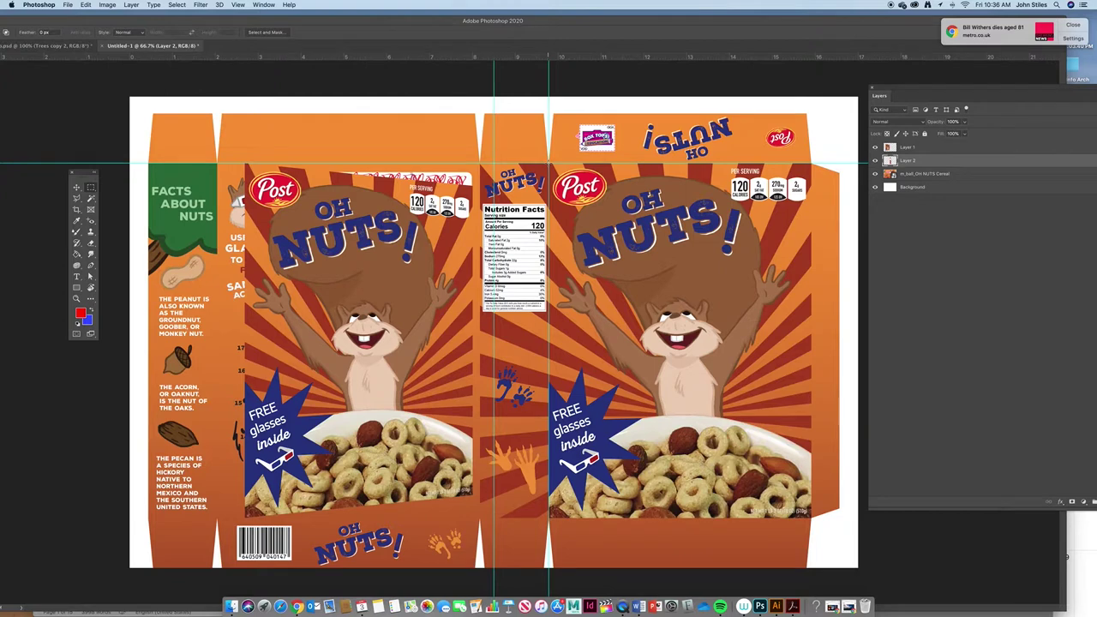
pyautogui.moveTo(548, 161); pyautogui.dragTo(814, 516)
pyautogui.click(893, 174)
pyautogui.press('super+c')
pyautogui.press('super+v')
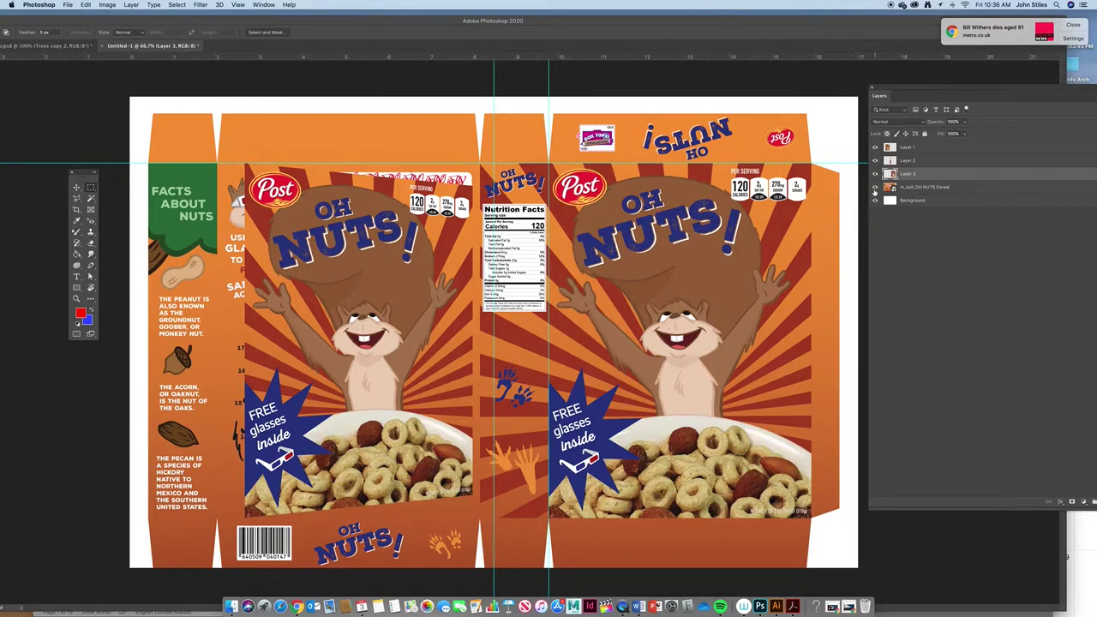
pyautogui.click(875, 187)
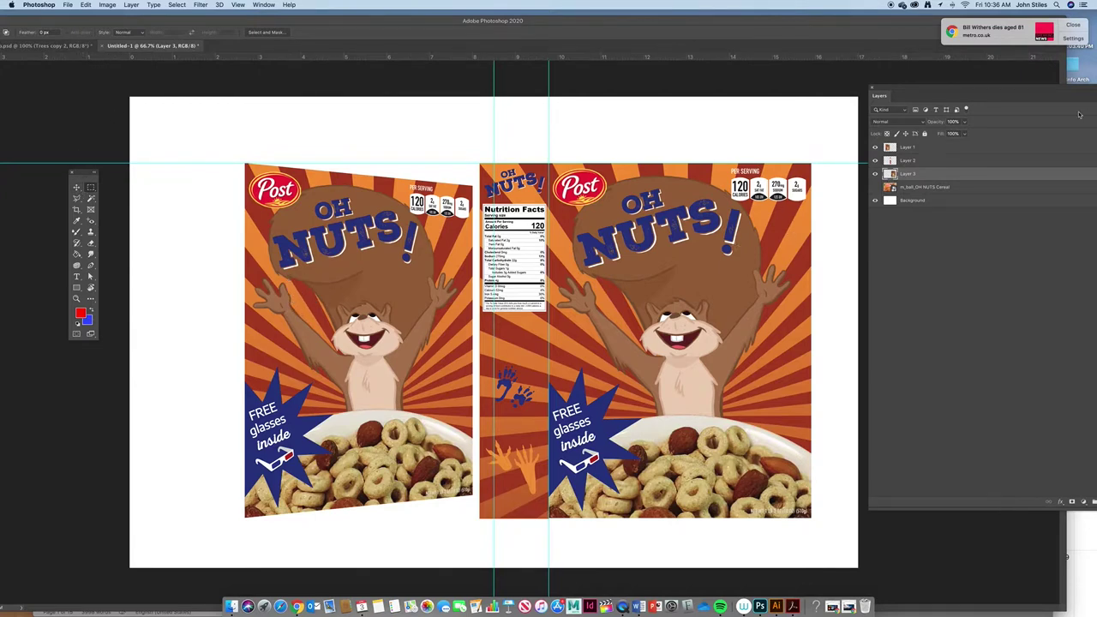
# Rename the flat front layer Front, the side panel layer Side, and the perspective front layer Front Pers.
pyautogui.doubleClick(907, 174)
pyautogui.write('c')
pyautogui.doubleClick(908, 160)
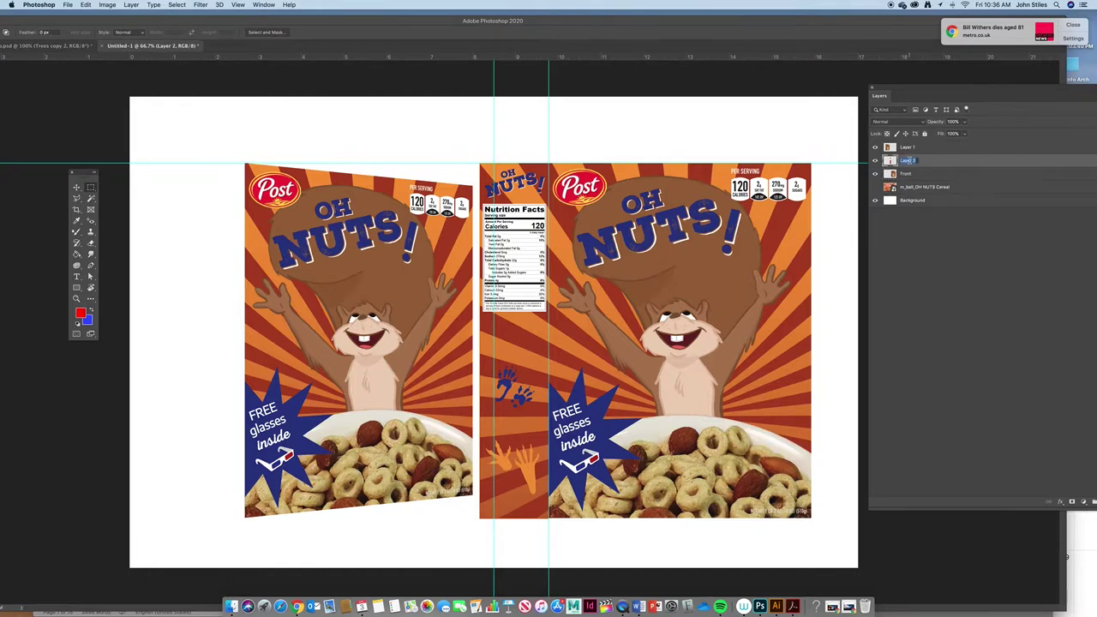
pyautogui.write('B')
pyautogui.doubleClick(907, 147)
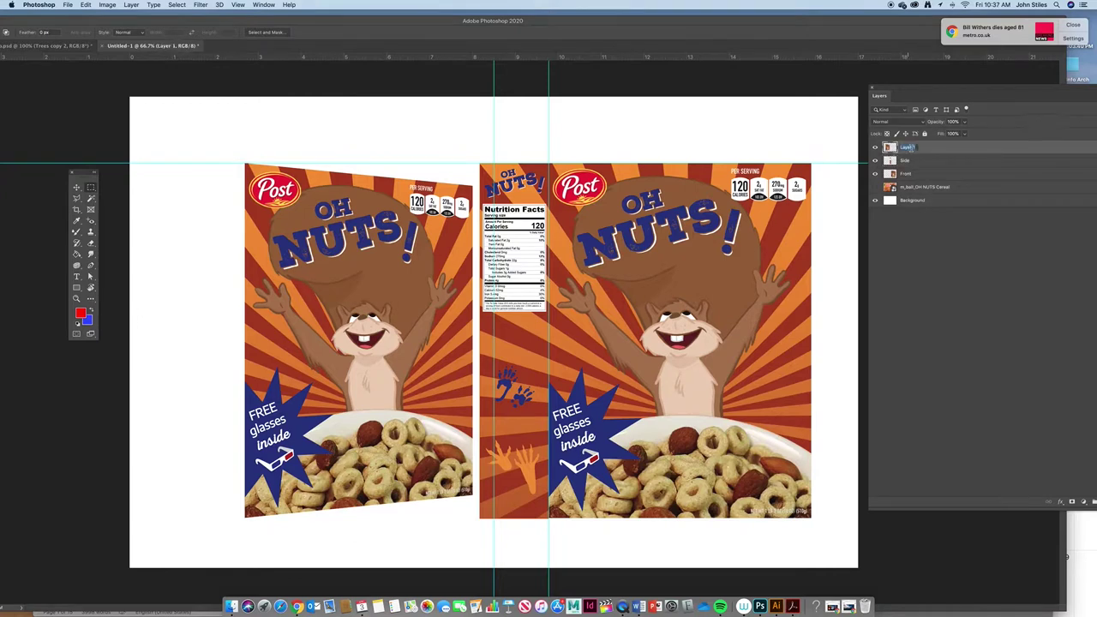
pyautogui.write('T')
pyautogui.press('Return')
# Hide the Front layer and move the Side panel against the left edge of the perspective front panel.
pyautogui.click(875, 174)
pyautogui.click(893, 163)
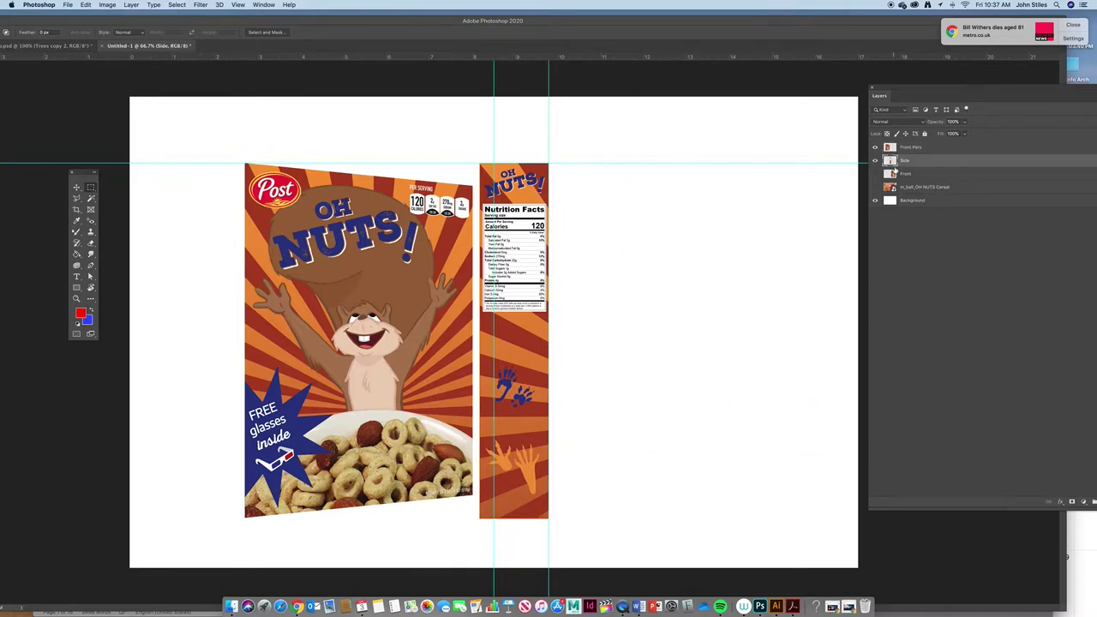
pyautogui.click(76, 188)
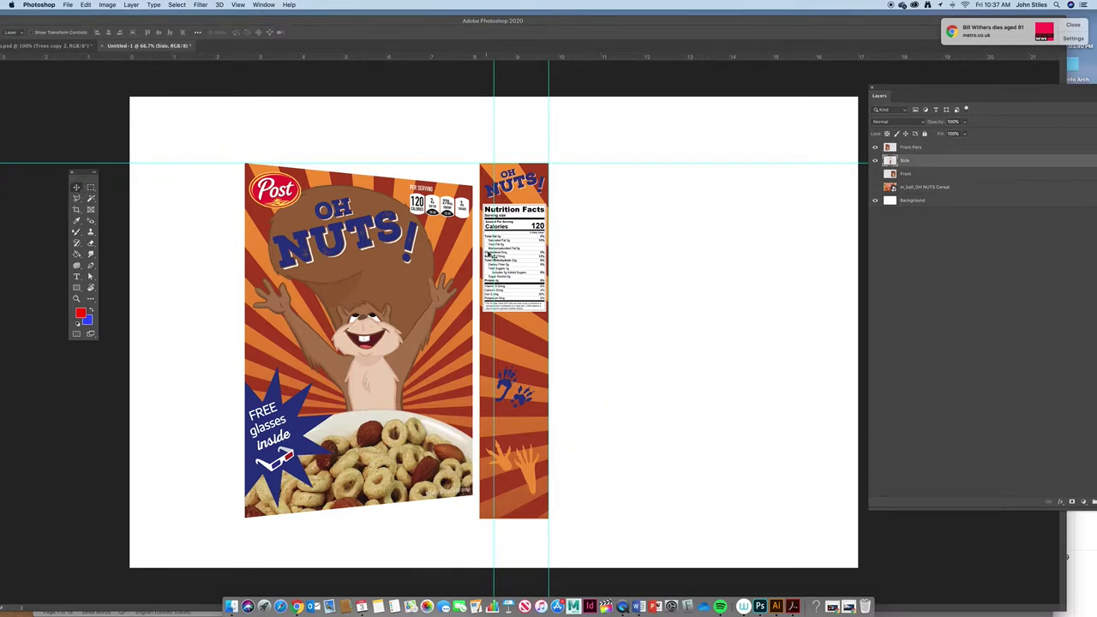
pyautogui.moveTo(514, 244); pyautogui.dragTo(221, 252)
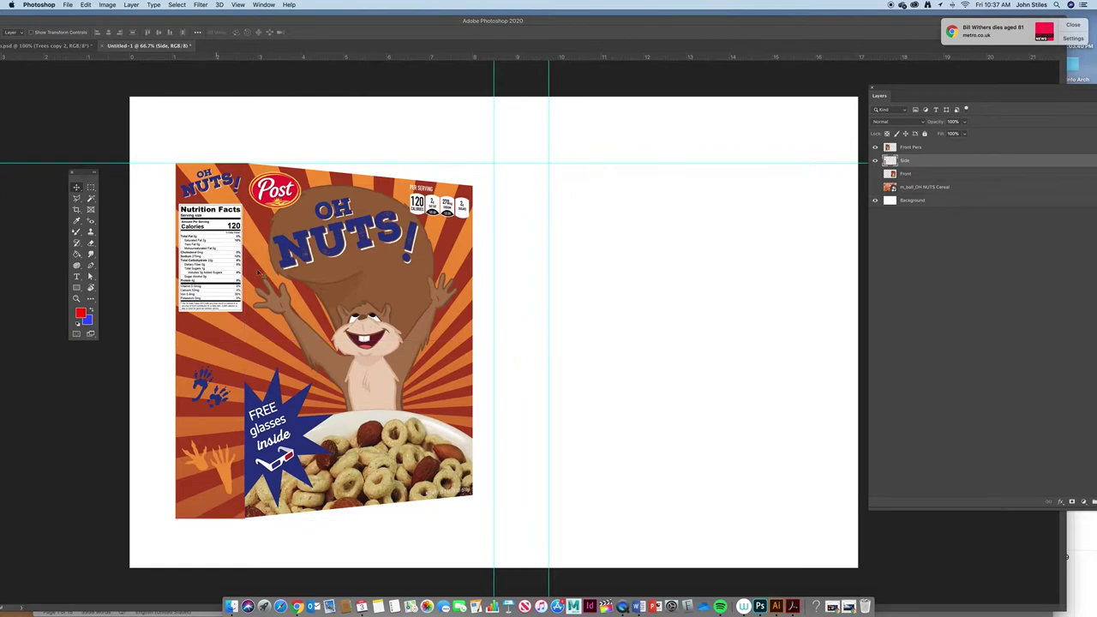
# Free Transform the Side panel, raising its bottom edge slightly to meet the front panel's lower-left corner, and commit.
pyautogui.scroll(1, 249, 355)
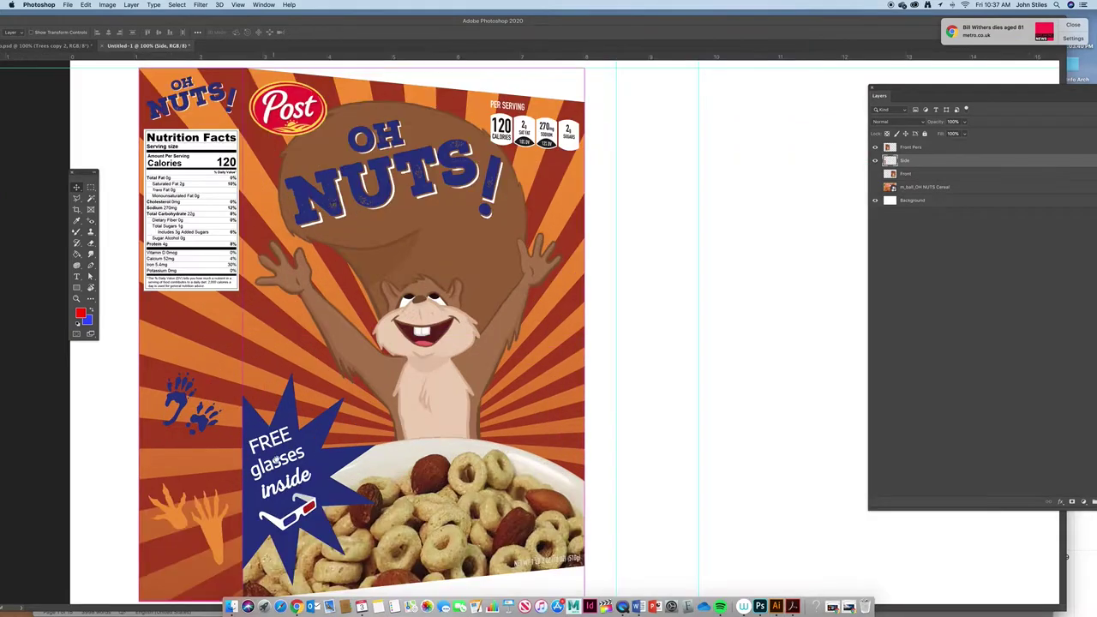
pyautogui.scroll(-3, 367, 305)
pyautogui.hscroll(-2, 366, 306)
pyautogui.scroll(-1, 365, 368)
pyautogui.scroll(2, 360, 425)
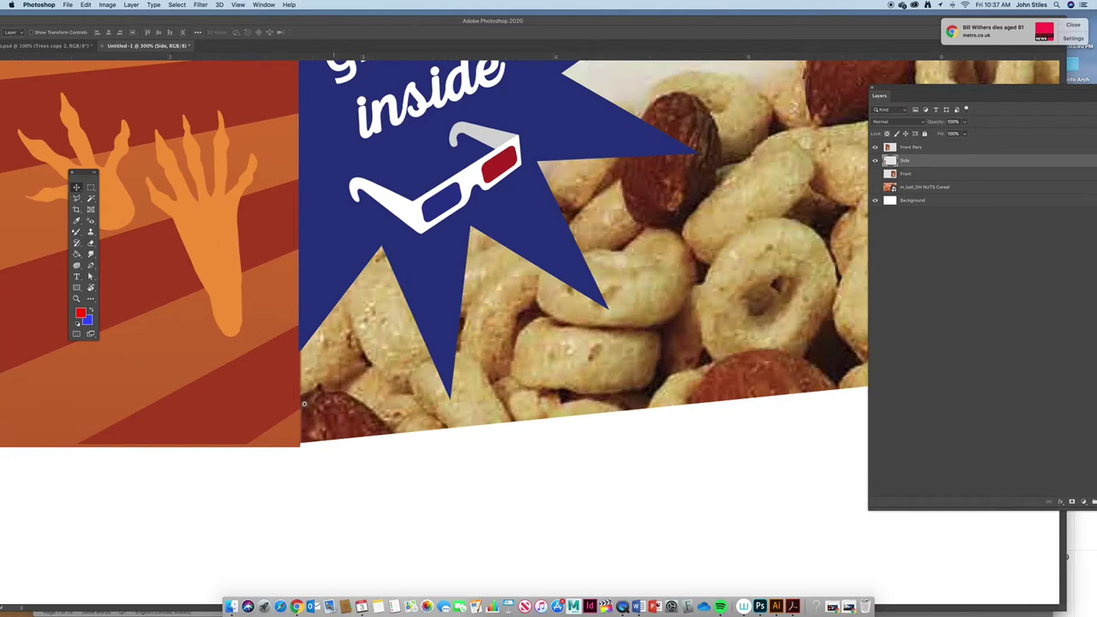
pyautogui.press('super+t')
pyautogui.hscroll(-3, 269, 451)
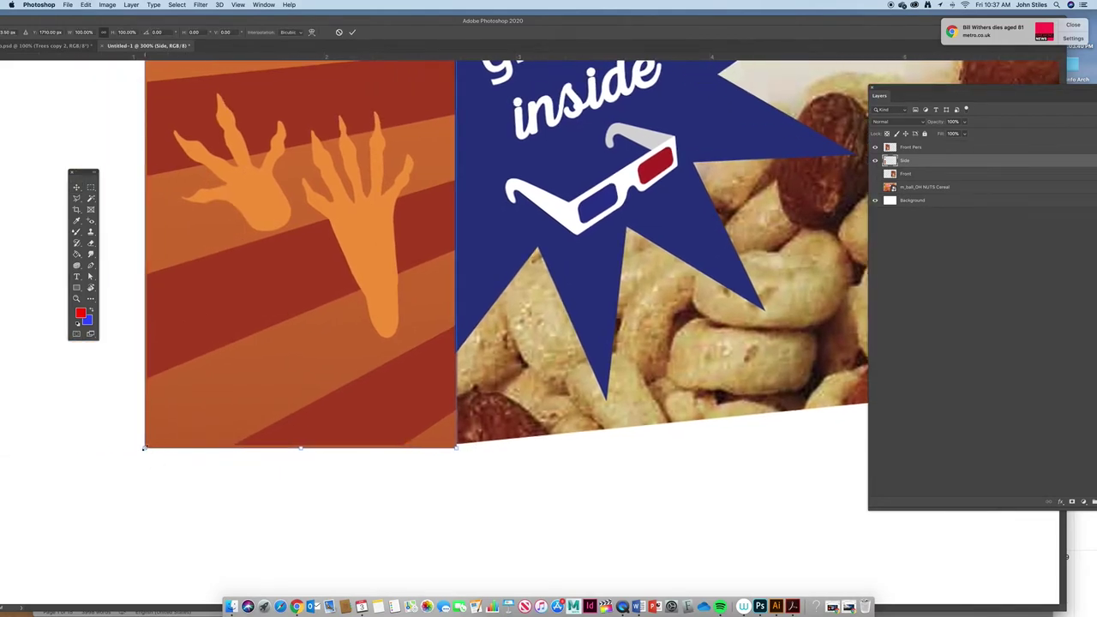
pyautogui.moveTo(144, 447); pyautogui.dragTo(147, 444)
pyautogui.click(352, 32)
# Apply a perspective transform to the Side panel so its outer left edge becomes shorter and recedes from the front panel.
pyautogui.scroll(-5, 541, 243)
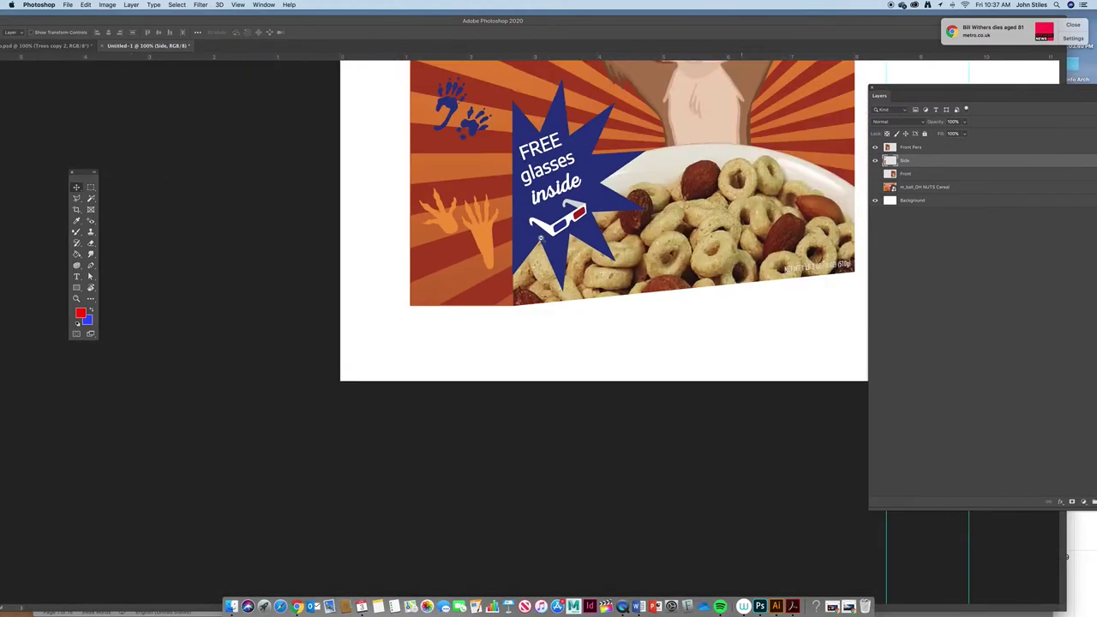
pyautogui.press('super+minus')
pyautogui.press('super+minus')
pyautogui.press('super+minus')
pyautogui.press('super+equal')
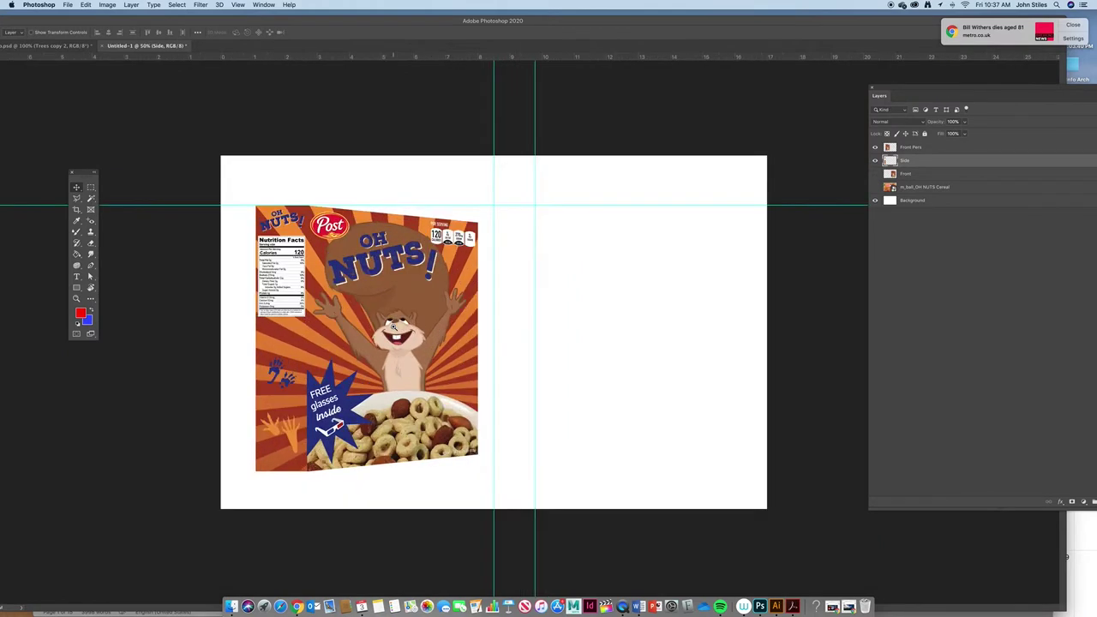
pyautogui.press('super+equal')
pyautogui.press('super+t')
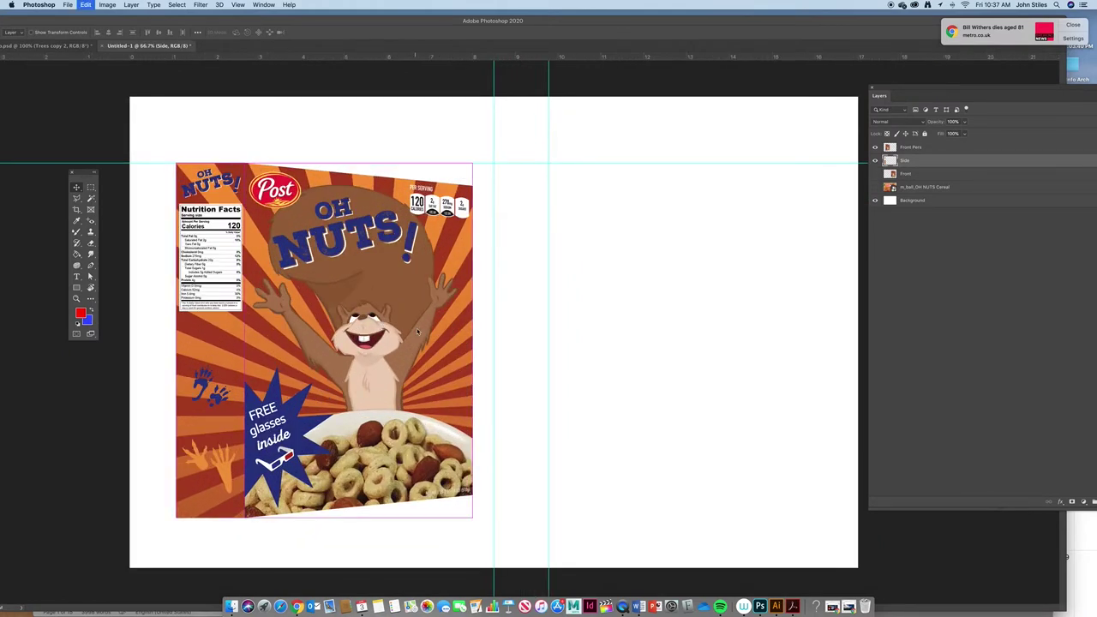
pyautogui.moveTo(176, 163)
pyautogui.mouseDown()
pyautogui.moveTo(182, 188)
pyautogui.moveTo(180, 167)
pyautogui.moveTo(180, 178)
pyautogui.mouseUp()
pyautogui.moveTo(177, 515); pyautogui.dragTo(178, 504)
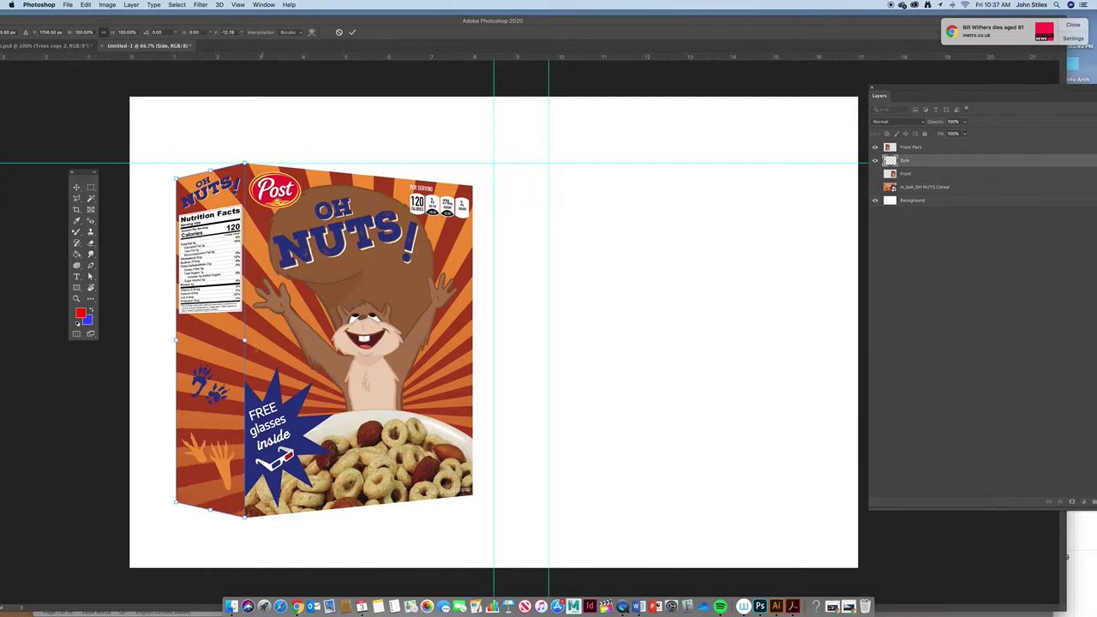
# Narrow the Side panel from its outer left edge to about 58% width, keeping it joined to the front panel, and commit.
pyautogui.moveTo(175, 340); pyautogui.dragTo(192, 340)
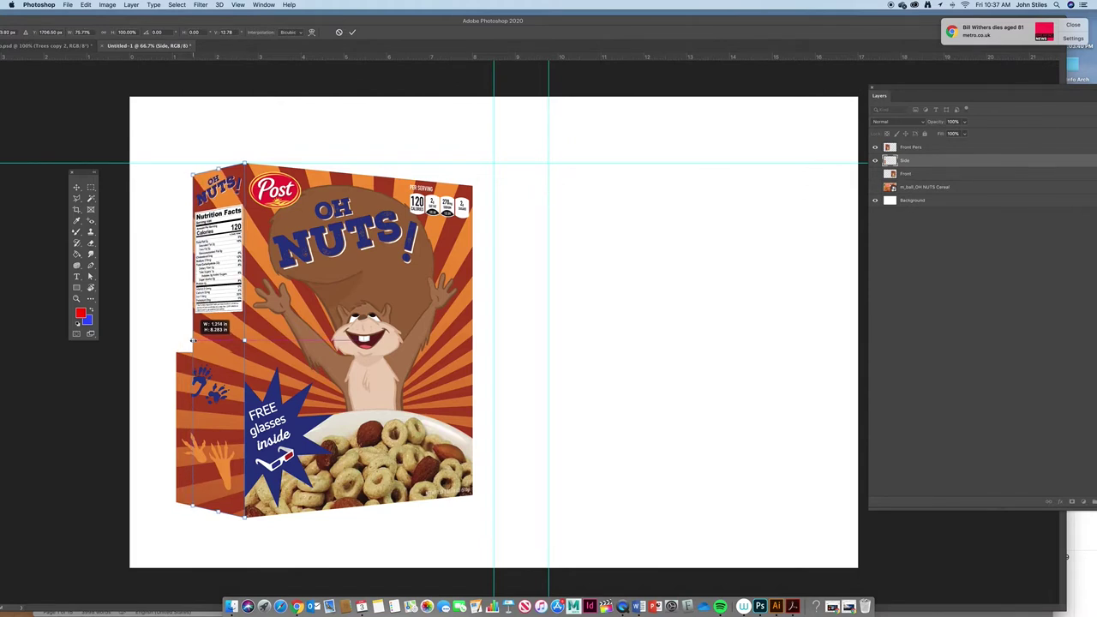
pyautogui.moveTo(192, 340); pyautogui.dragTo(199, 341)
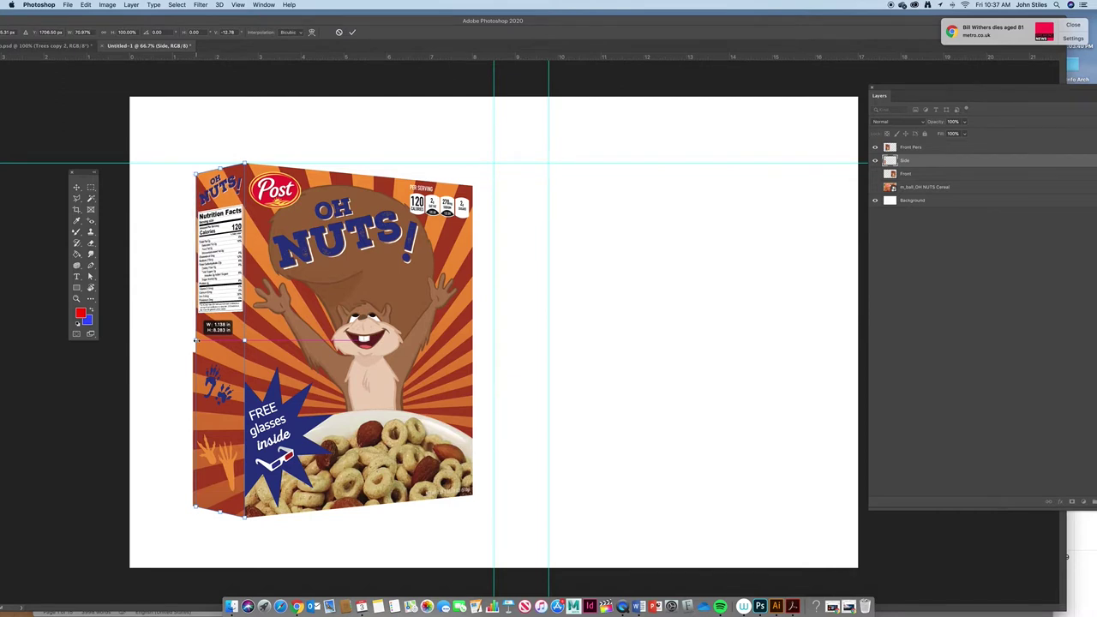
pyautogui.moveTo(199, 341); pyautogui.dragTo(206, 340)
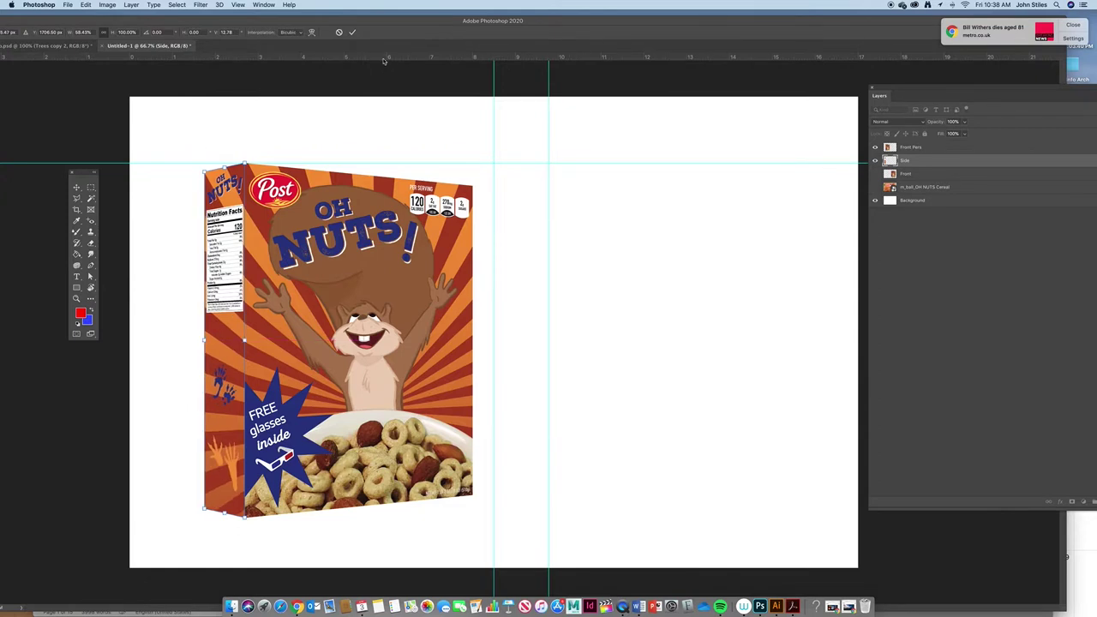
pyautogui.click(352, 33)
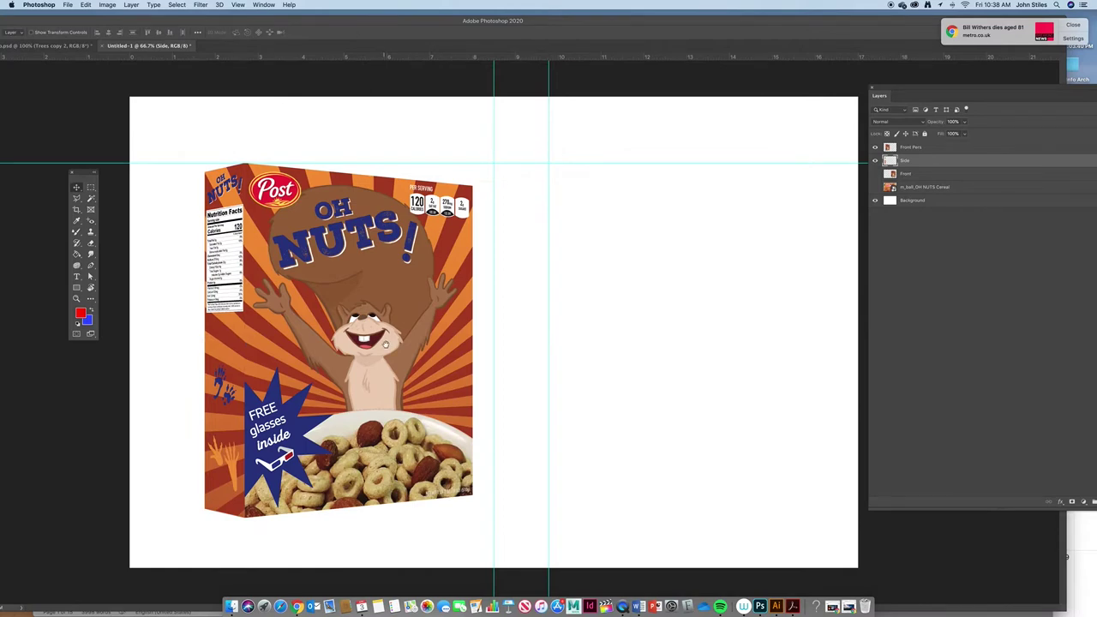
pyautogui.scroll(1, 255, 277)
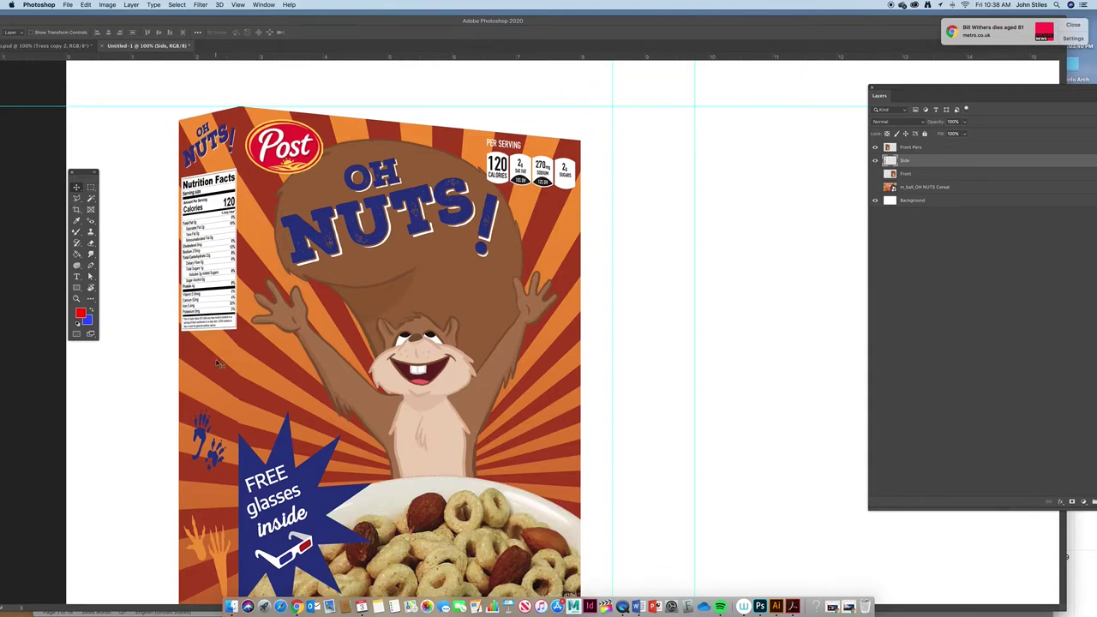
pyautogui.scroll(-1, 256, 275)
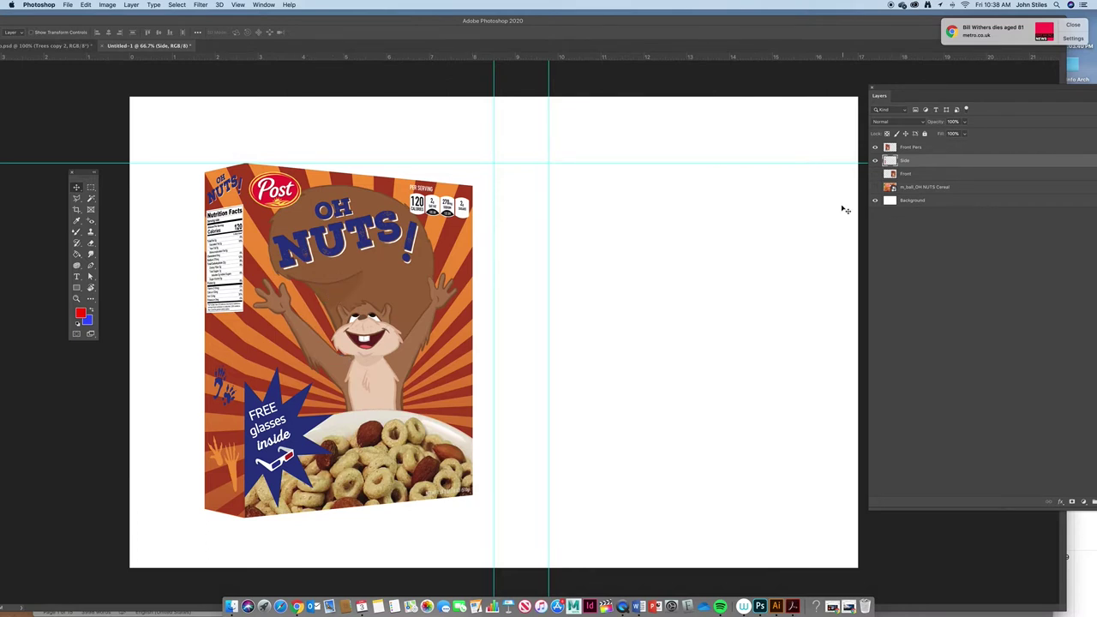
# Group the Front Pers, Side and Front layers and name the group Front.
pyautogui.click(952, 148)
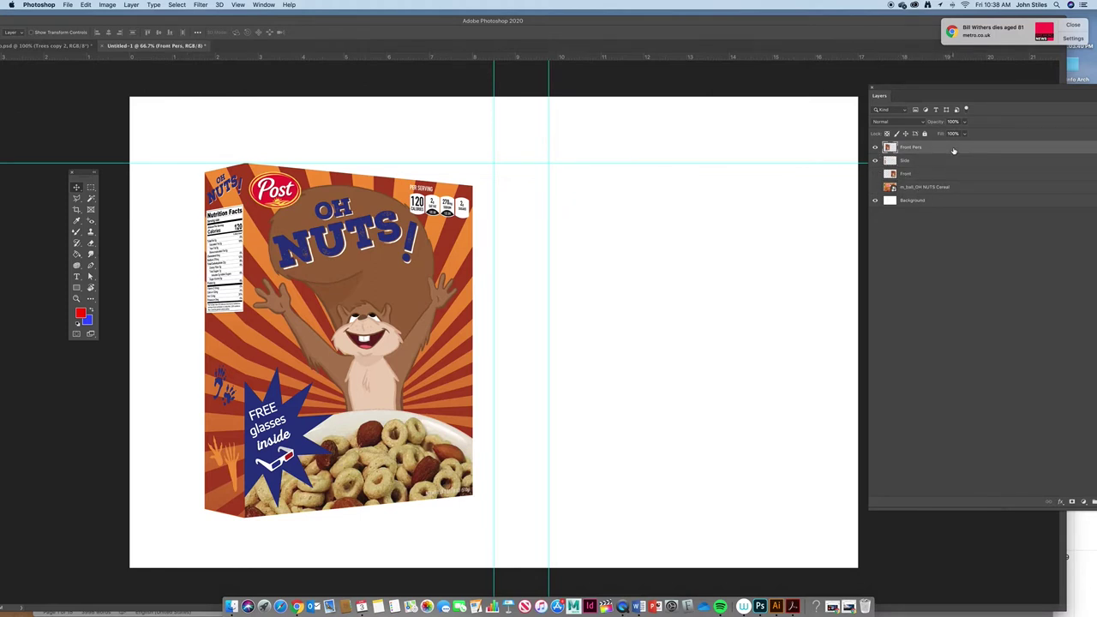
pyautogui.keyDown('shift'); pyautogui.click(954, 163); pyautogui.keyUp('shift')
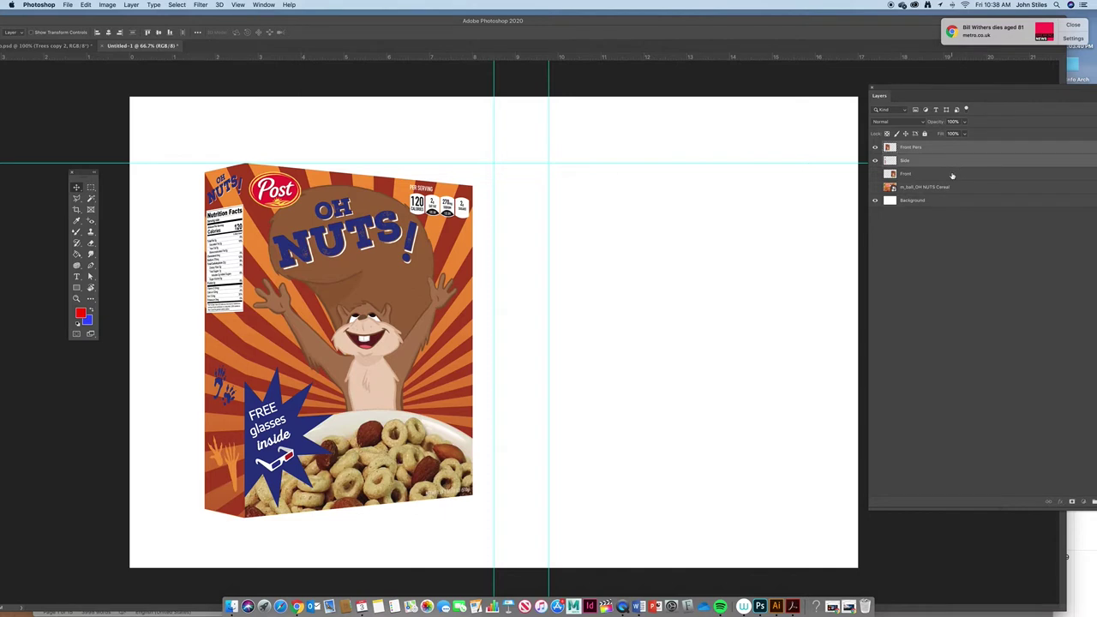
pyautogui.keyDown('shift'); pyautogui.click(951, 175); pyautogui.keyUp('shift')
pyautogui.click(1093, 503)
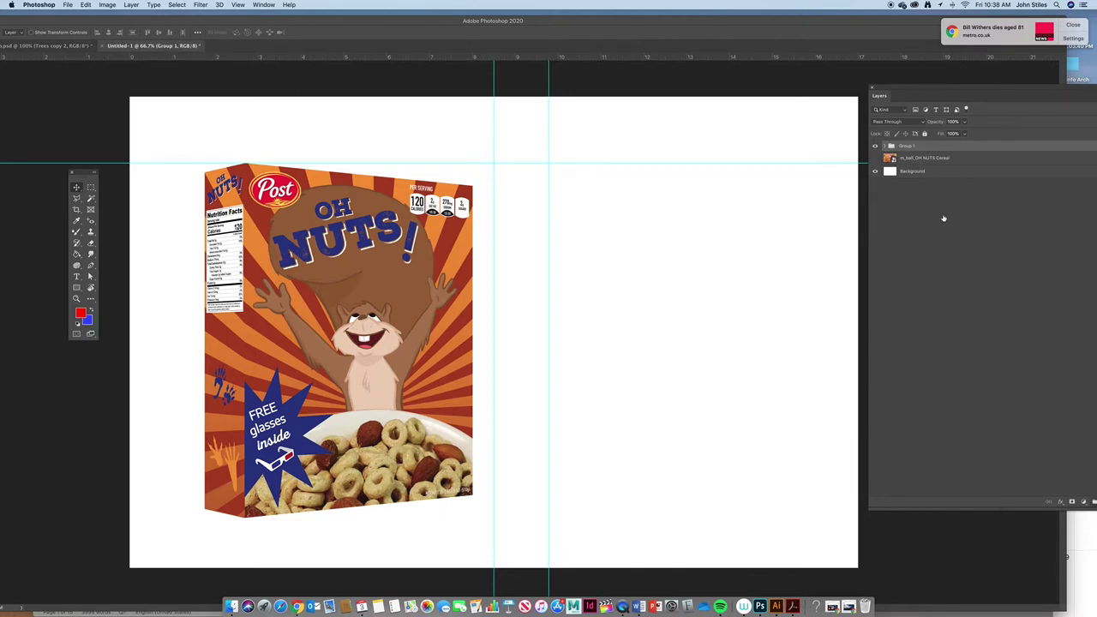
pyautogui.doubleClick(907, 147)
pyautogui.write('Front')
pyautogui.press('Return')
# Duplicate the Front group below the original and move the copied box onto the empty right half of the canvas.
pyautogui.press('super+minus')
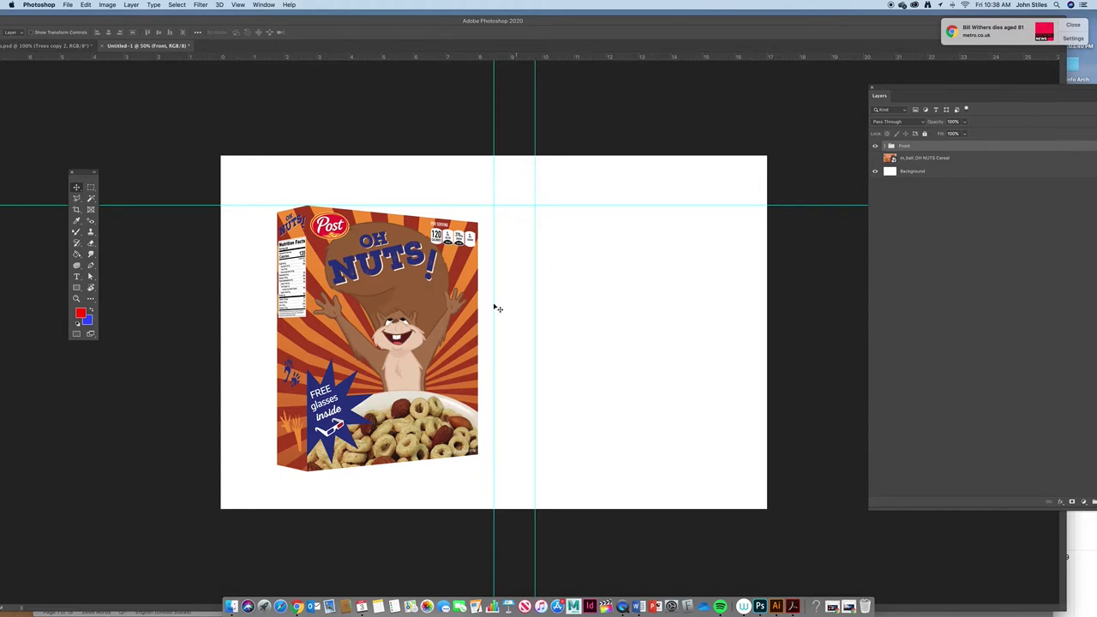
pyautogui.moveTo(910, 89); pyautogui.dragTo(741, 85)
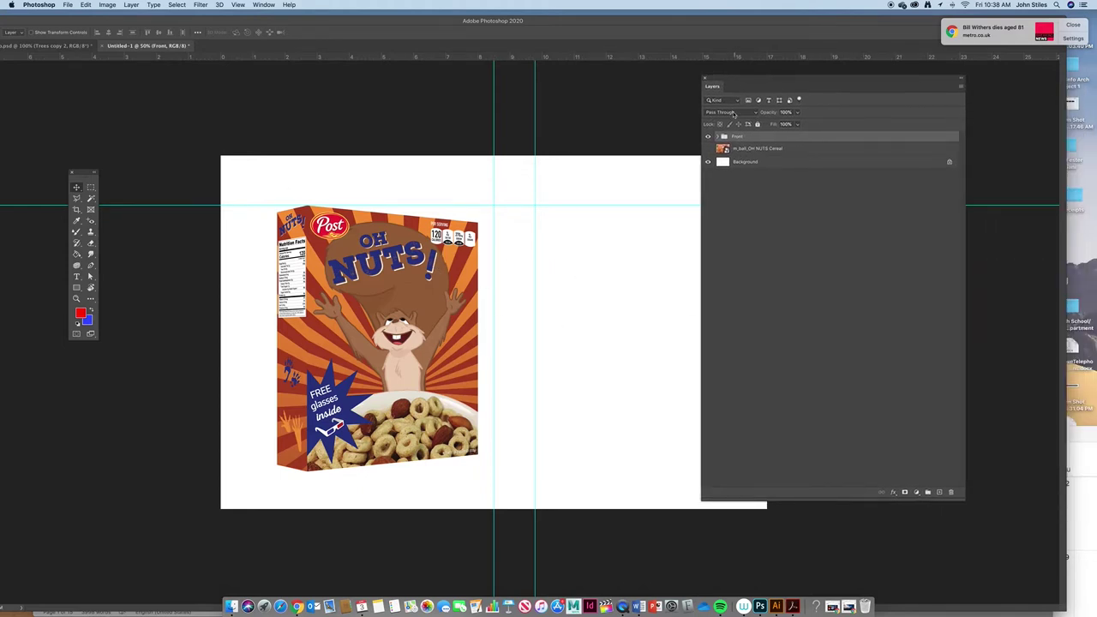
pyautogui.moveTo(725, 141); pyautogui.dragTo(946, 491)
pyautogui.moveTo(726, 140); pyautogui.dragTo(720, 152)
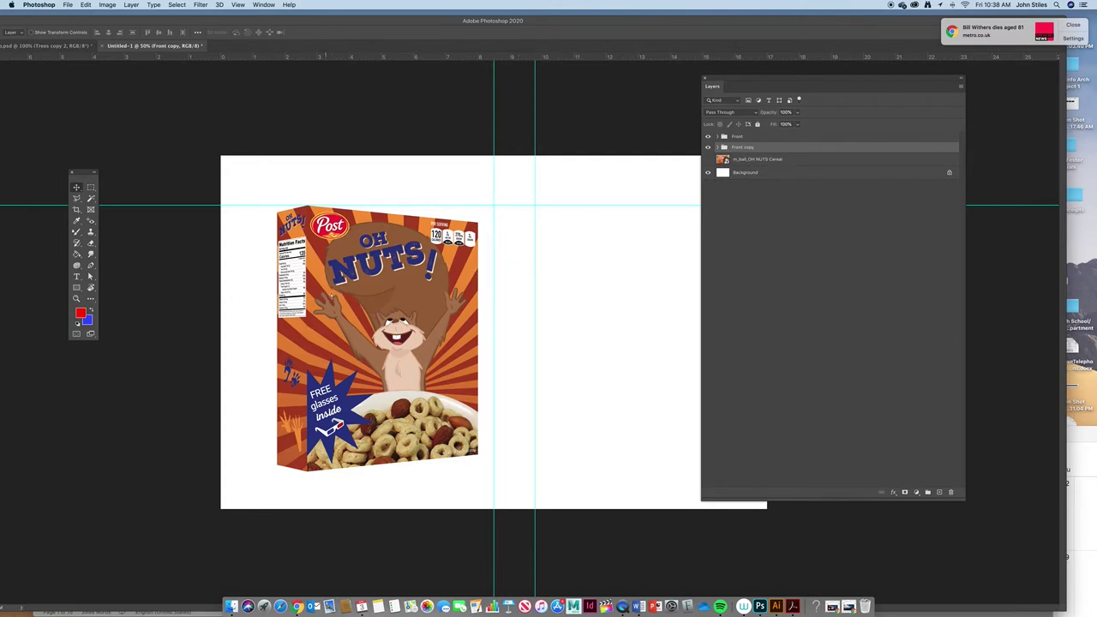
pyautogui.moveTo(368, 300); pyautogui.dragTo(587, 305)
# Add vertical guides at the first box's right edge and equally far past the center guide, and align the copied box to the latter.
pyautogui.moveTo(292, 29); pyautogui.dragTo(370, 25)
pyautogui.moveTo(7, 161)
pyautogui.mouseDown()
pyautogui.moveTo(29, 147)
pyautogui.moveTo(490, 184)
pyautogui.moveTo(567, 177)
pyautogui.moveTo(557, 179)
pyautogui.mouseUp()
pyautogui.moveTo(15, 191); pyautogui.dragTo(589, 205)
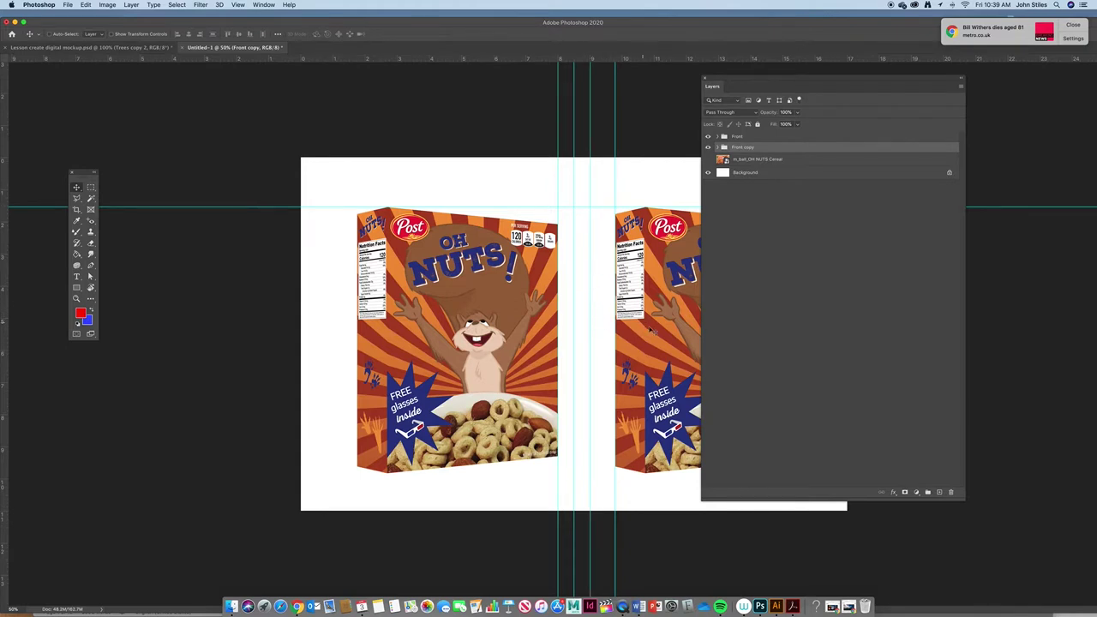
pyautogui.moveTo(648, 338); pyautogui.dragTo(637, 341)
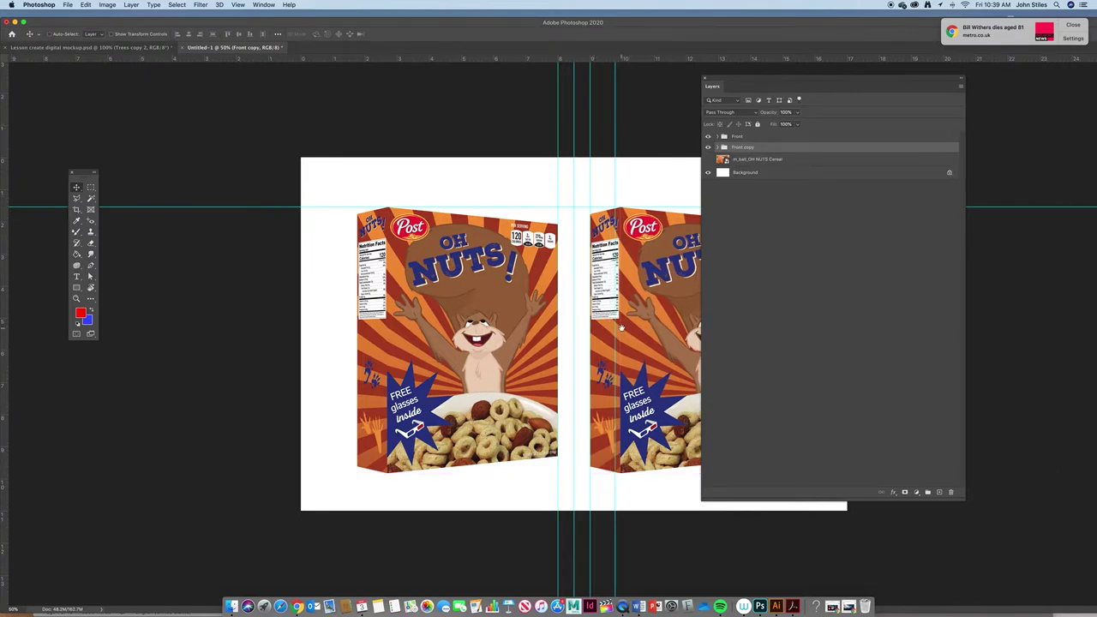
# Lower the opacity of the Front copy group to 34%.
pyautogui.moveTo(768, 84); pyautogui.dragTo(888, 120)
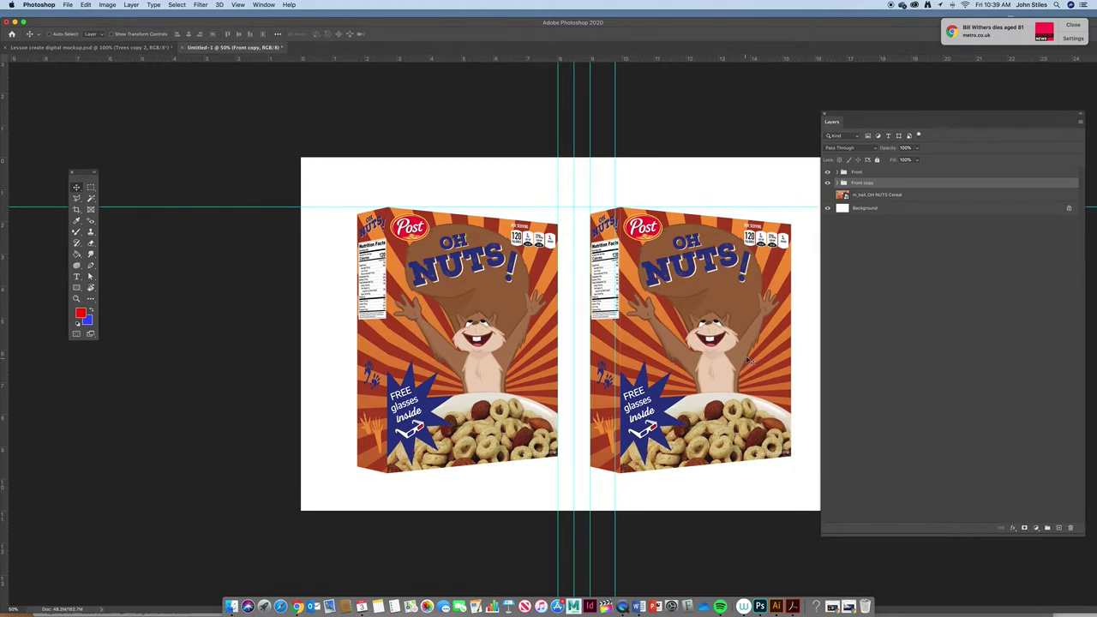
pyautogui.moveTo(918, 149); pyautogui.dragTo(893, 160)
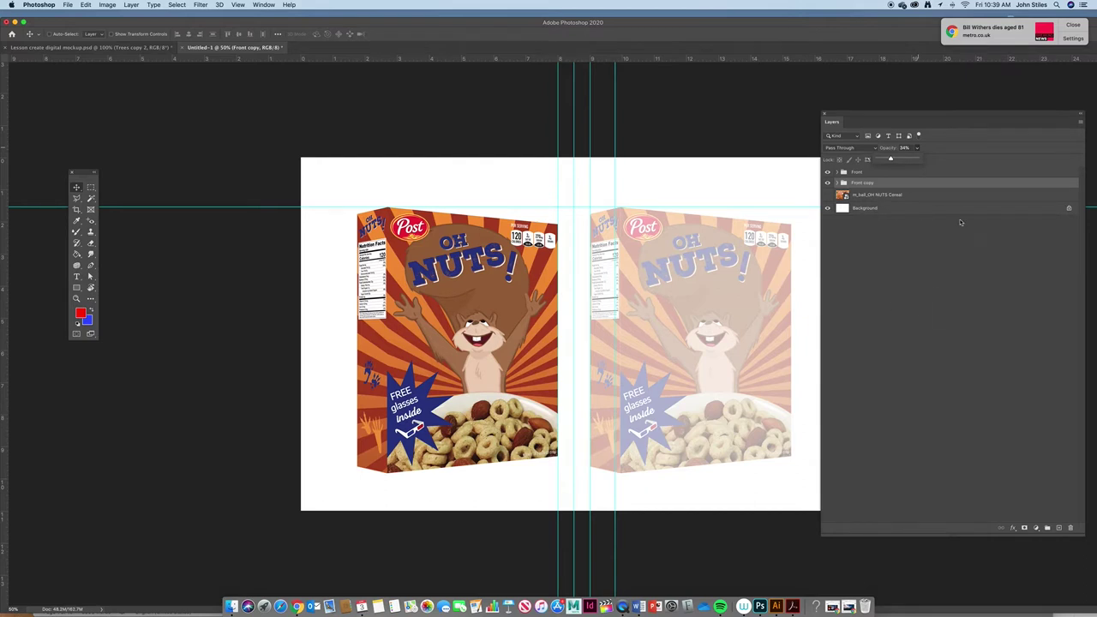
pyautogui.click(924, 305)
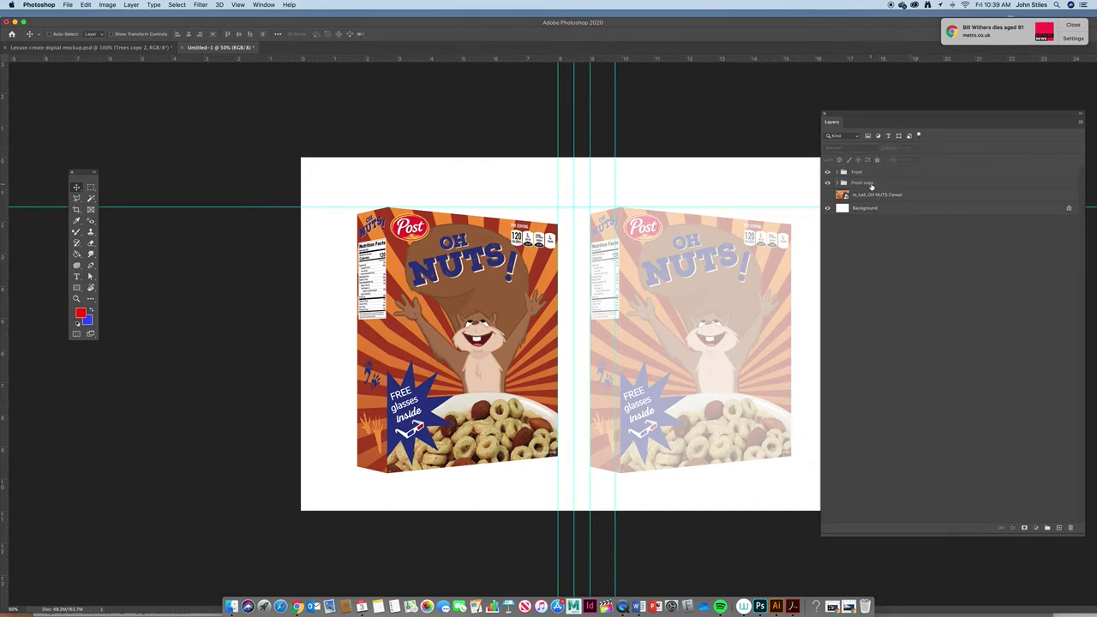
pyautogui.click(871, 185)
pyautogui.click(877, 161)
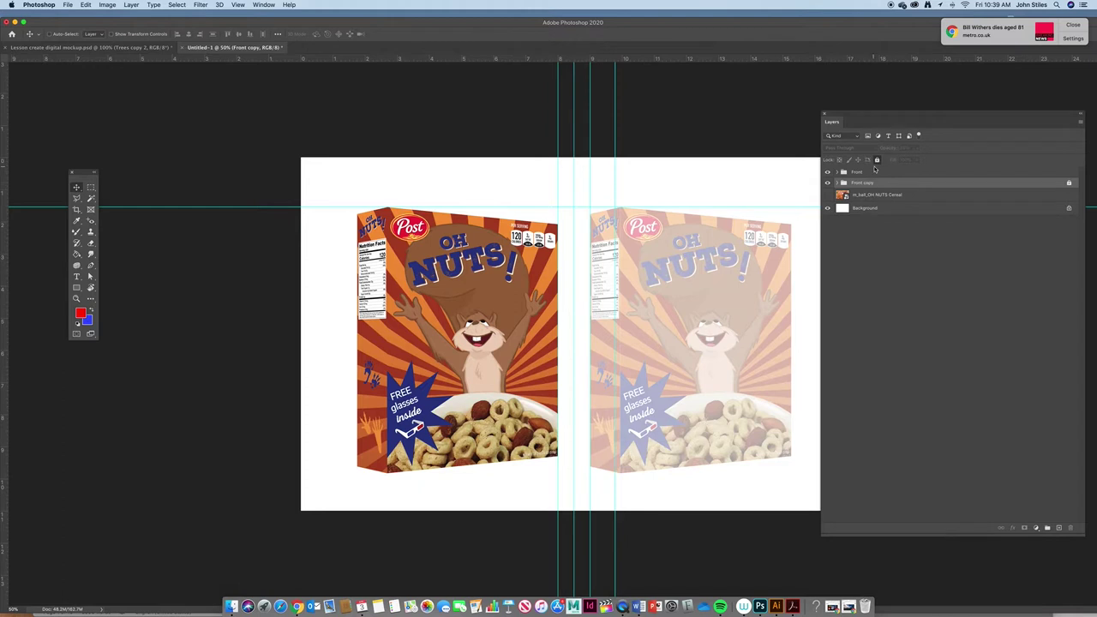
pyautogui.click(877, 160)
pyautogui.click(891, 290)
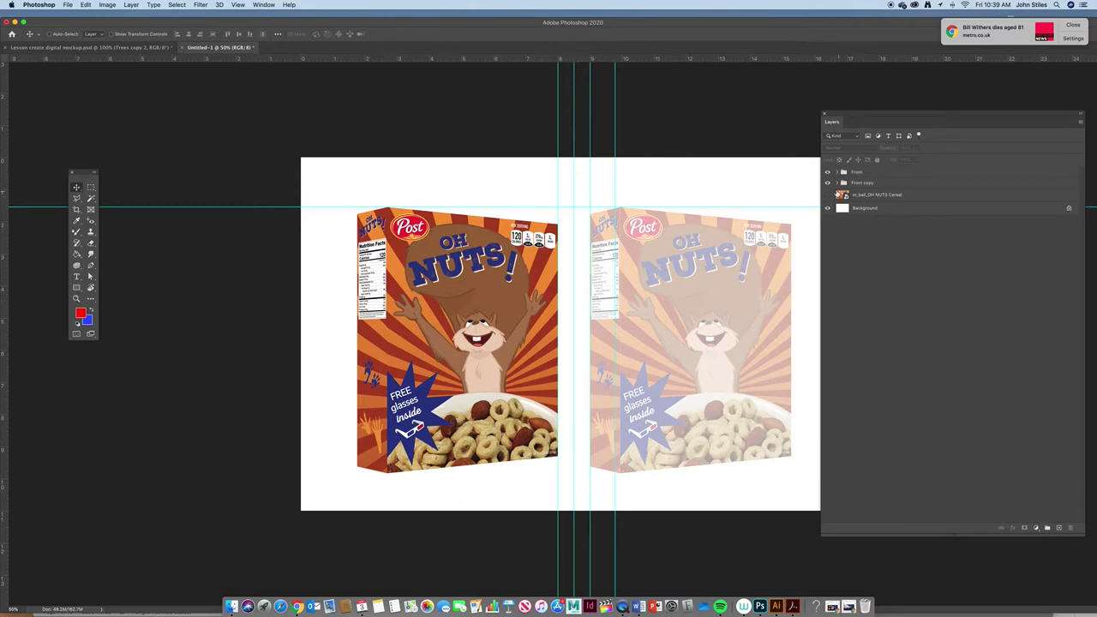
# Move the flat m_ball_OH NUTS Cereal artwork layer to the top of the layer stack and show it.
pyautogui.moveTo(860, 196); pyautogui.dragTo(879, 172)
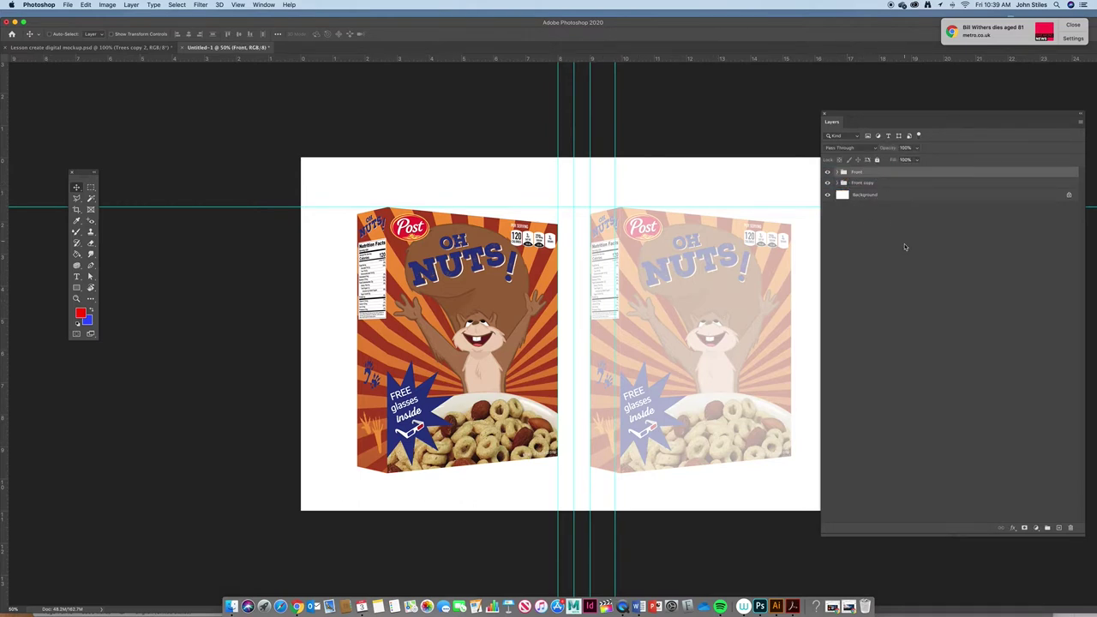
pyautogui.moveTo(874, 195); pyautogui.dragTo(873, 169)
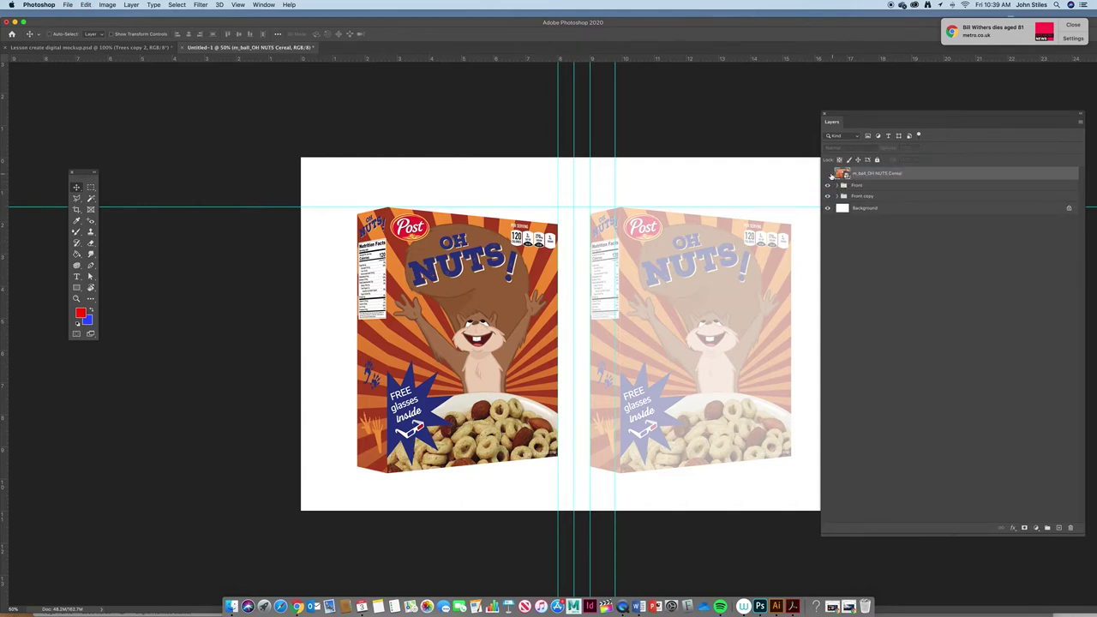
pyautogui.click(828, 174)
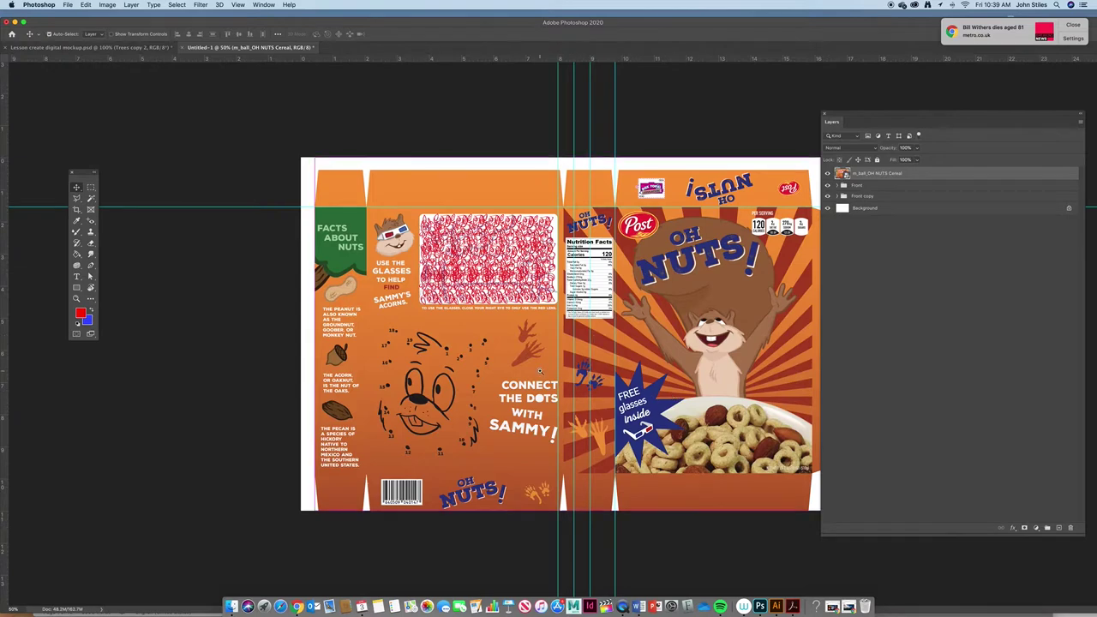
# Add a vertical guide at the back panel's left edge and select the back panel with a rectangular marquee.
pyautogui.press('super+equal')
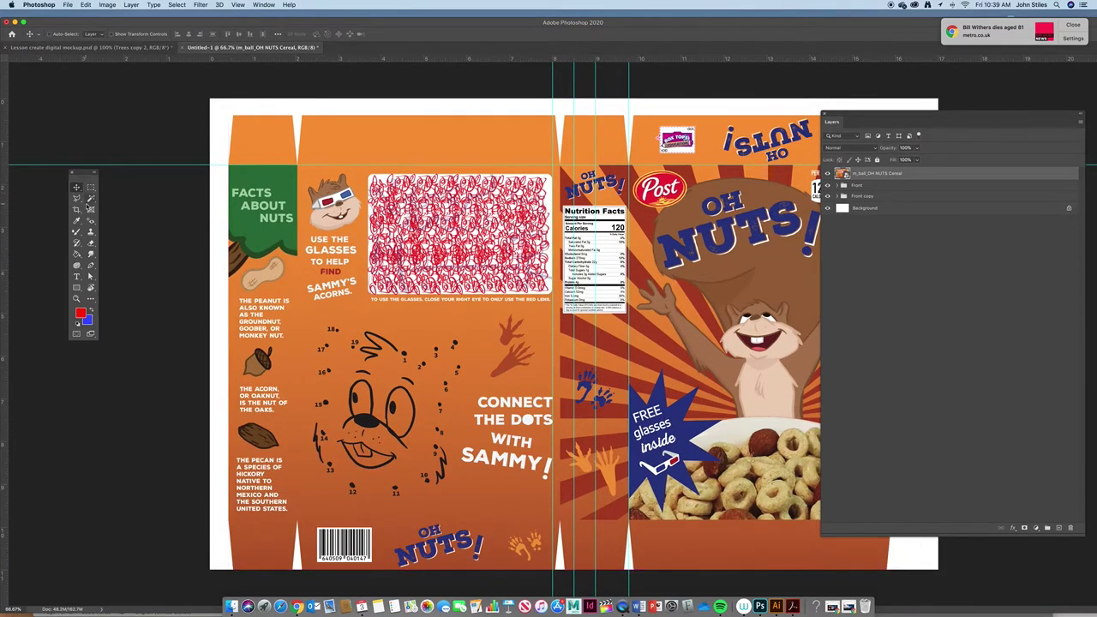
pyautogui.click(91, 188)
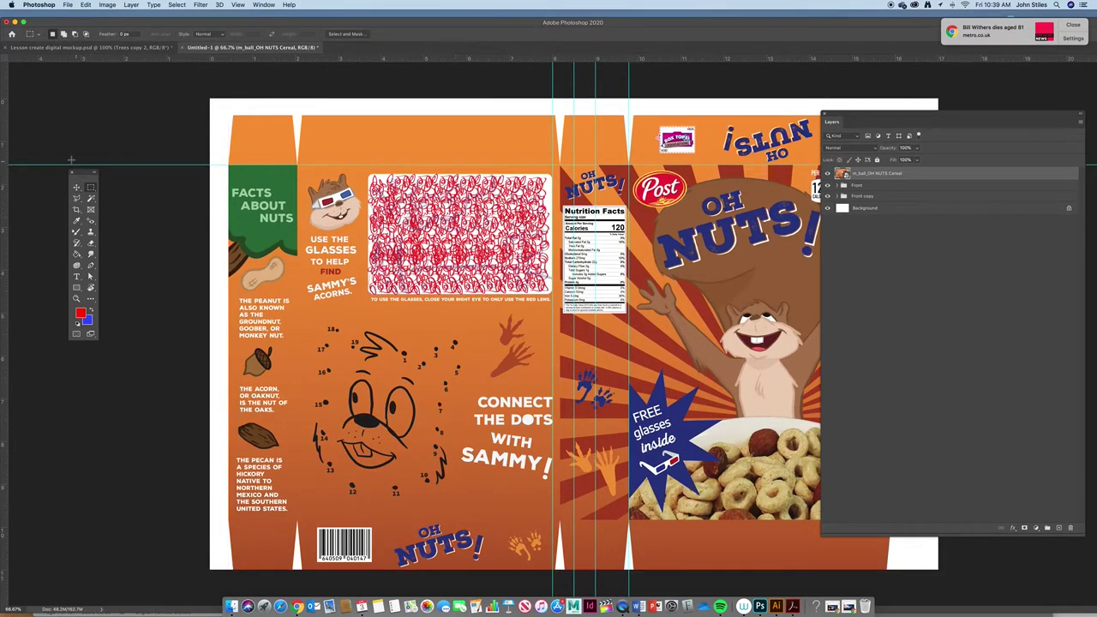
pyautogui.moveTo(6, 182); pyautogui.dragTo(298, 208)
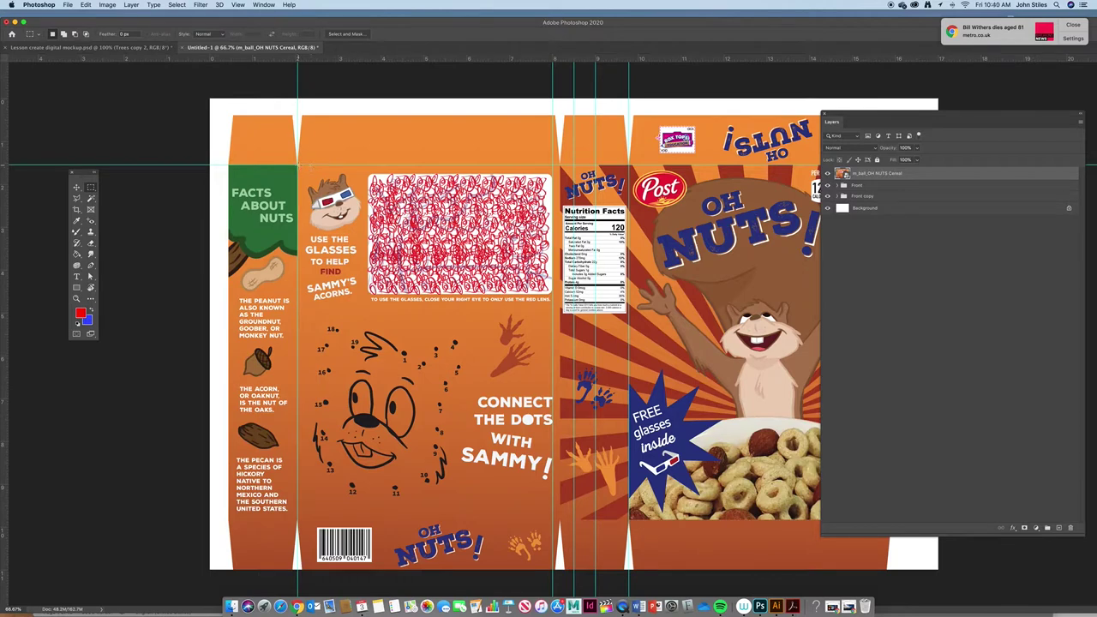
pyautogui.moveTo(298, 164); pyautogui.dragTo(553, 518)
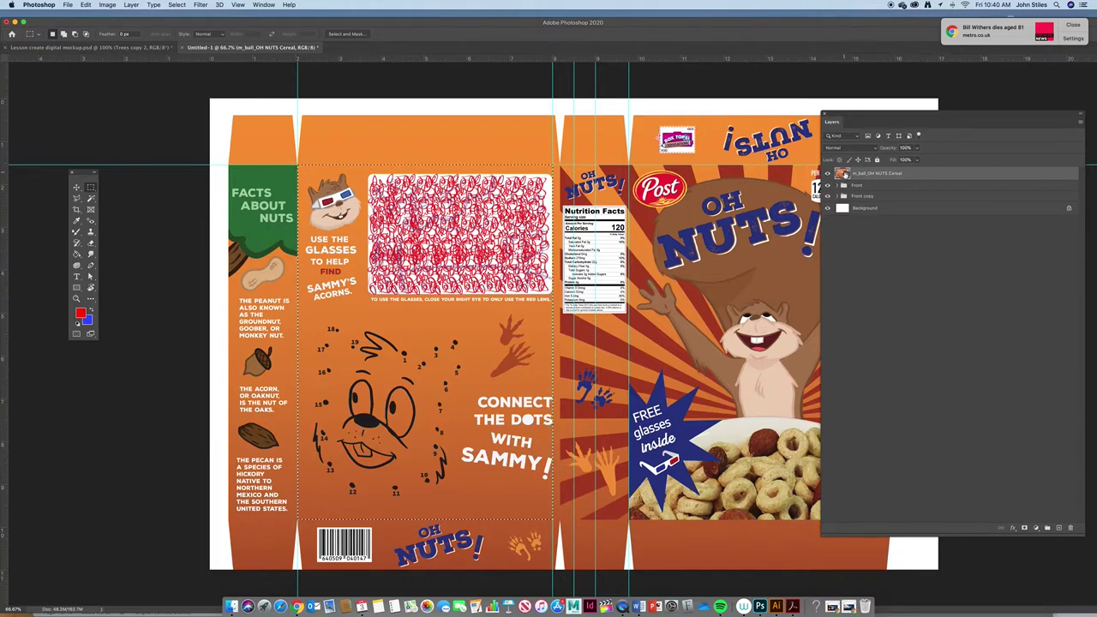
# Copy the selected back panel to its own layer and duplicate that layer with the flat artwork hidden.
pyautogui.press('super+v')
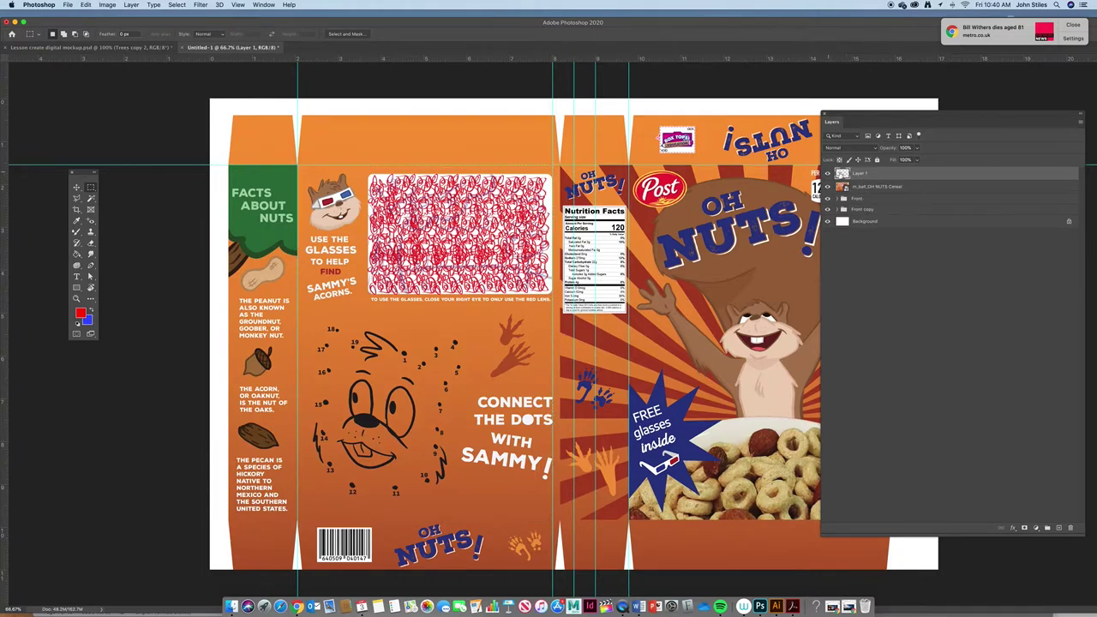
pyautogui.click(827, 186)
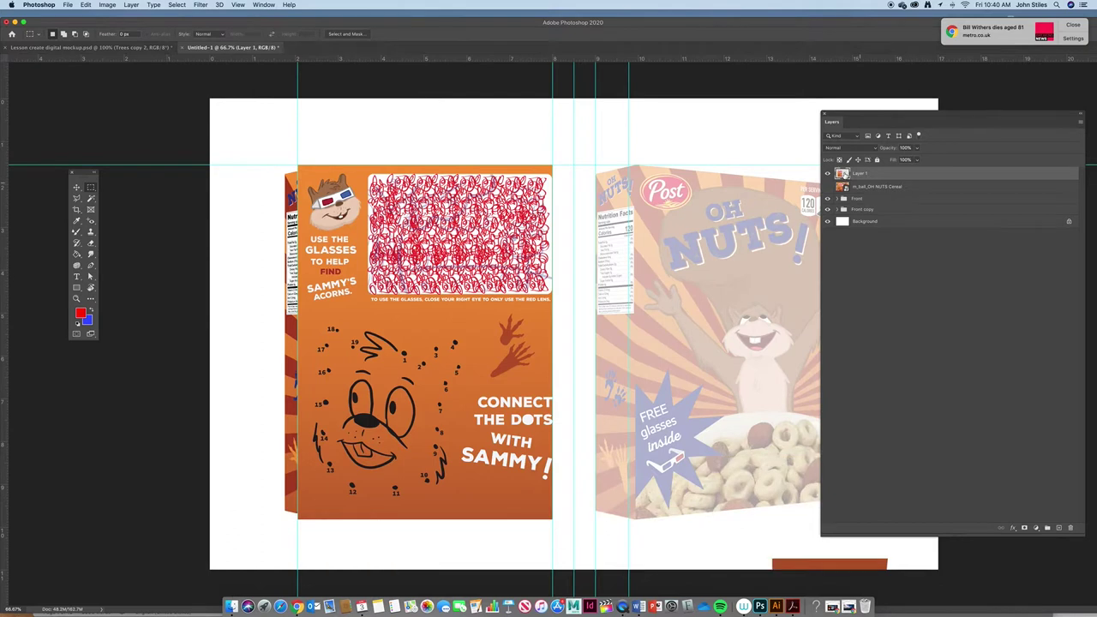
pyautogui.moveTo(866, 173); pyautogui.dragTo(1058, 527)
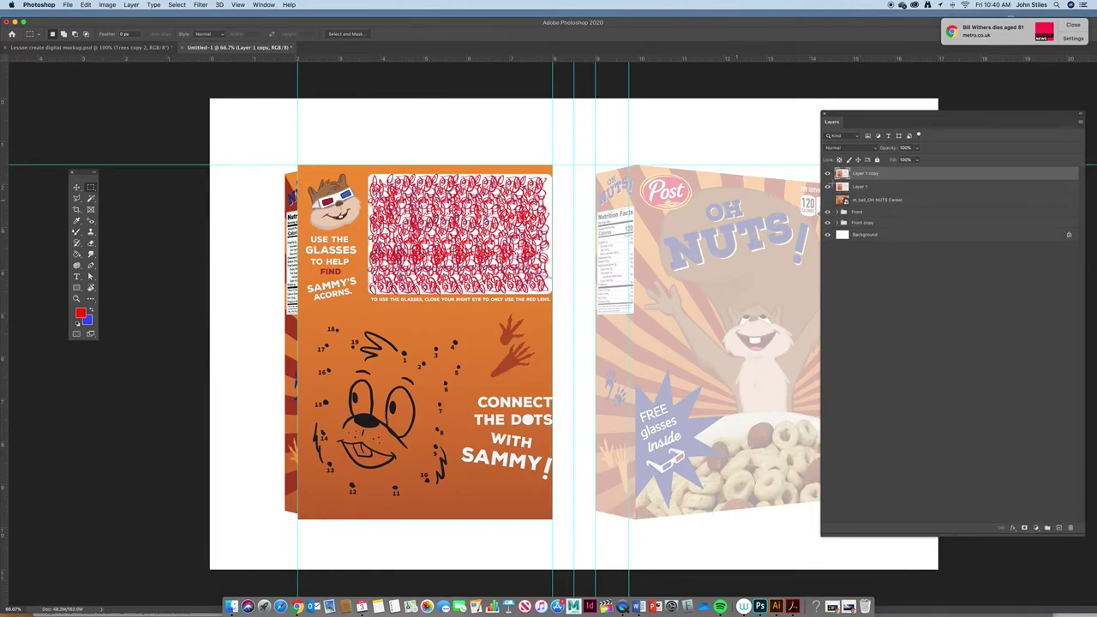
# Show the flat artwork again and select the Facts About Nuts side panel with a rectangular marquee.
pyautogui.click(828, 199)
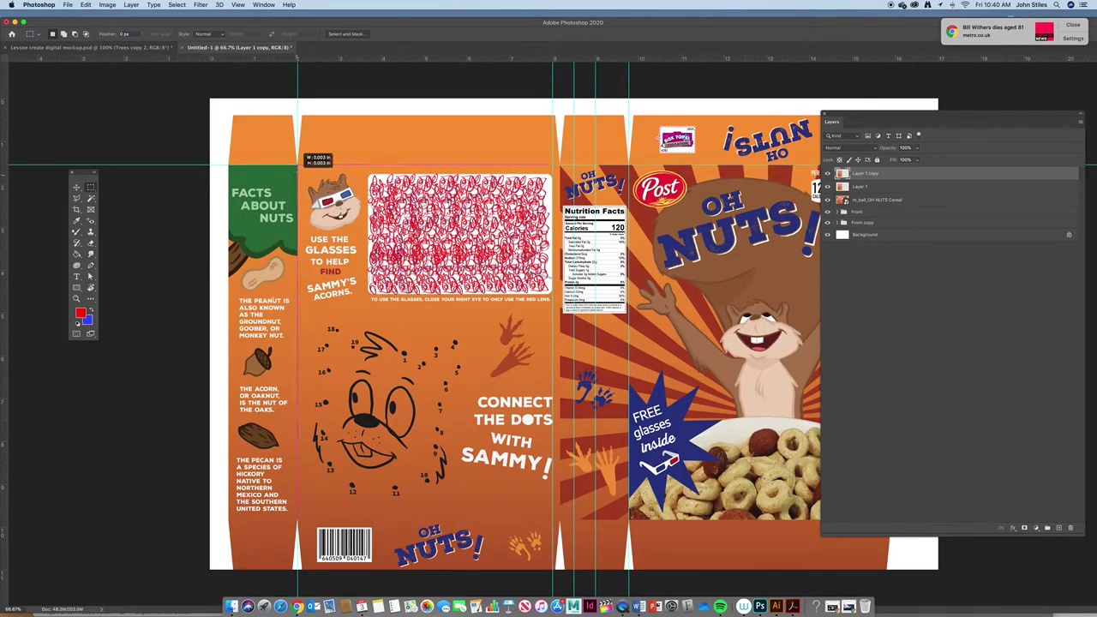
pyautogui.moveTo(297, 165)
pyautogui.mouseDown()
pyautogui.moveTo(216, 460)
pyautogui.moveTo(223, 519)
pyautogui.mouseUp()
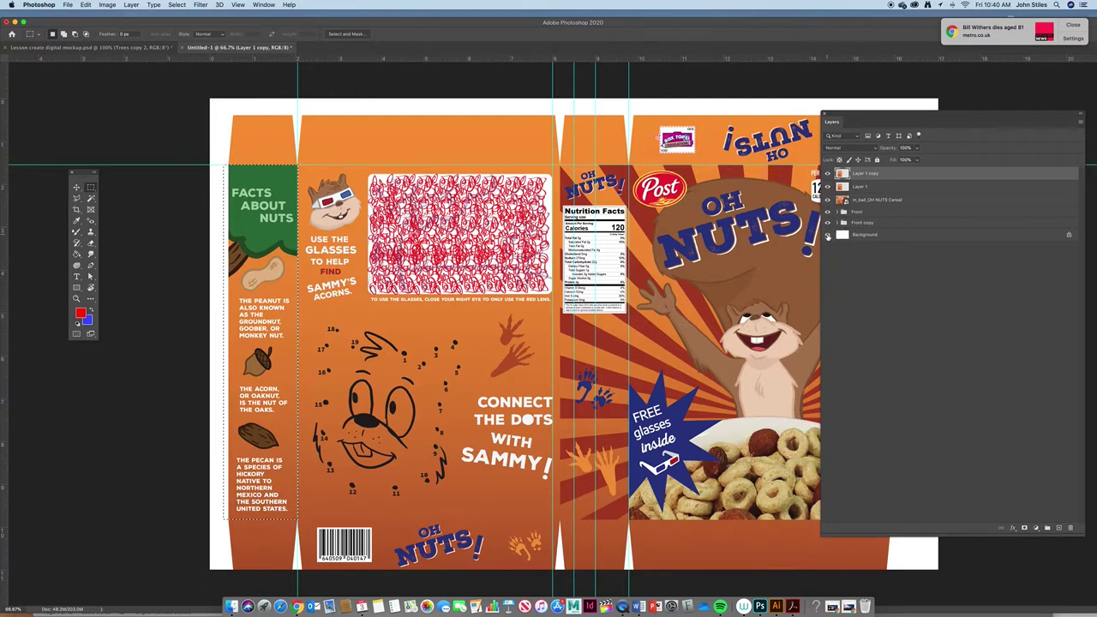
pyautogui.click(827, 235)
pyautogui.click(827, 235)
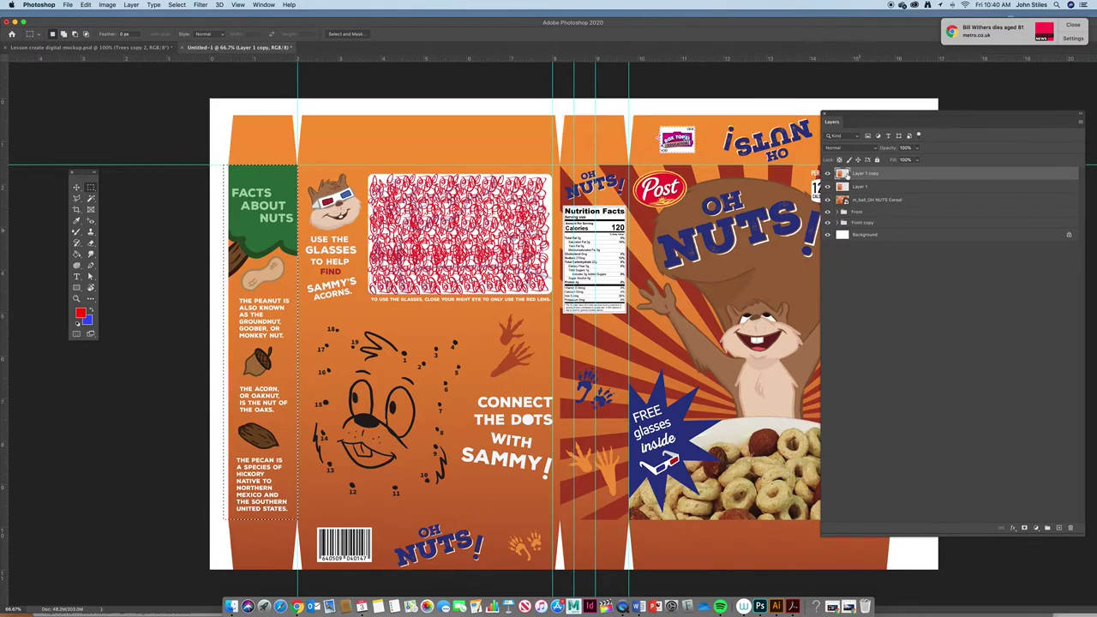
# Copy the selected side panel from the flat artwork to its own layer, nudged slightly left, and duplicate it with the artwork hidden.
pyautogui.click(843, 200)
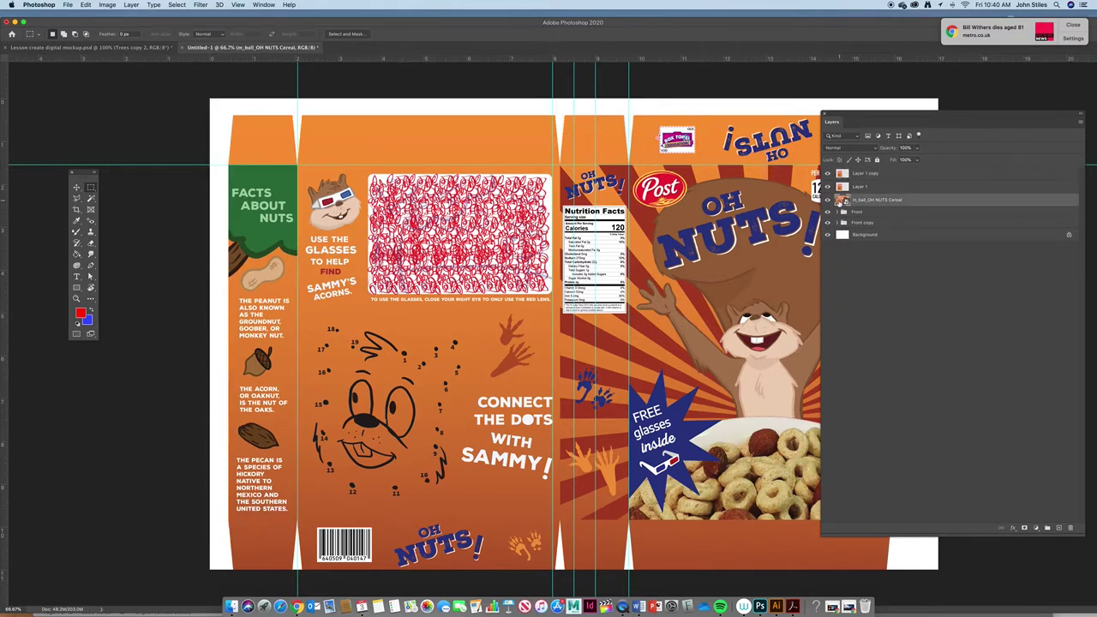
pyautogui.press('super+j')
pyautogui.press('super+Left')
pyautogui.press('super+Left')
pyautogui.press('super+Left')
pyautogui.click(828, 213)
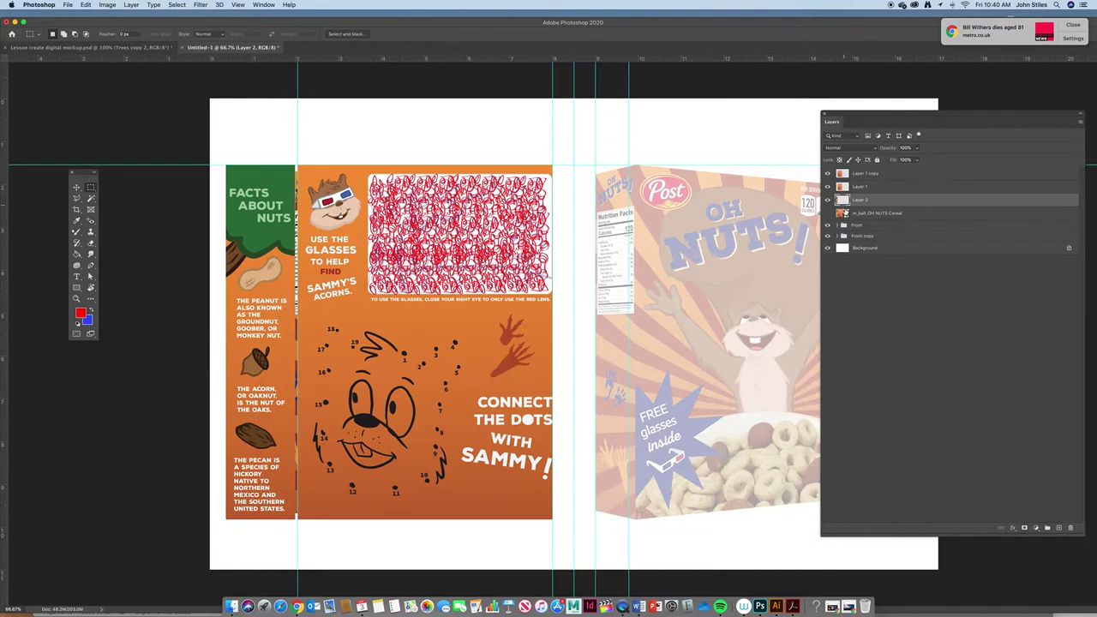
pyautogui.moveTo(842, 200); pyautogui.dragTo(1062, 529)
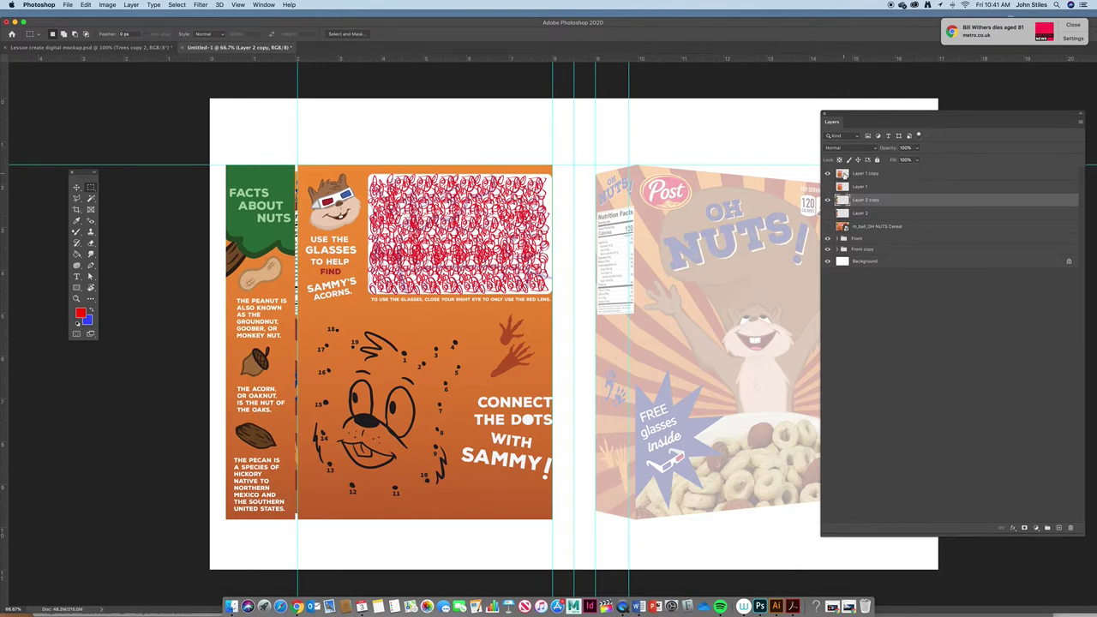
# Move the copied back panel over the faded template box and nudge it until its left edge meets the front face's corner.
pyautogui.click(844, 175)
pyautogui.click(77, 187)
pyautogui.moveTo(355, 321); pyautogui.dragTo(694, 322)
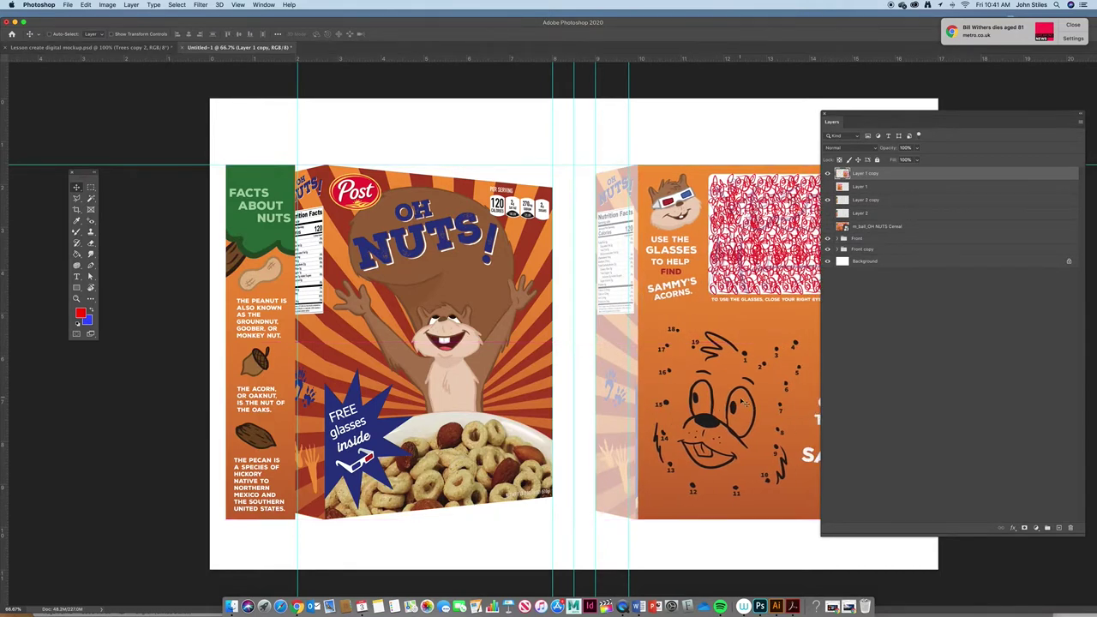
pyautogui.press('Left')
pyautogui.press('Left')
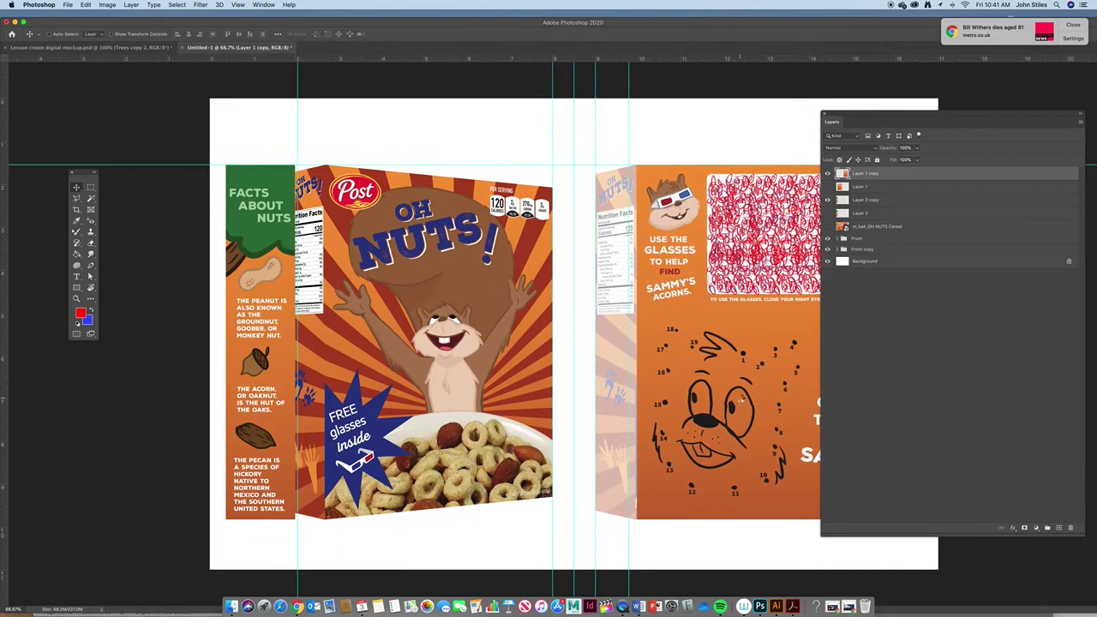
pyautogui.press('Left')
pyautogui.press('Left')
pyautogui.press('Left')
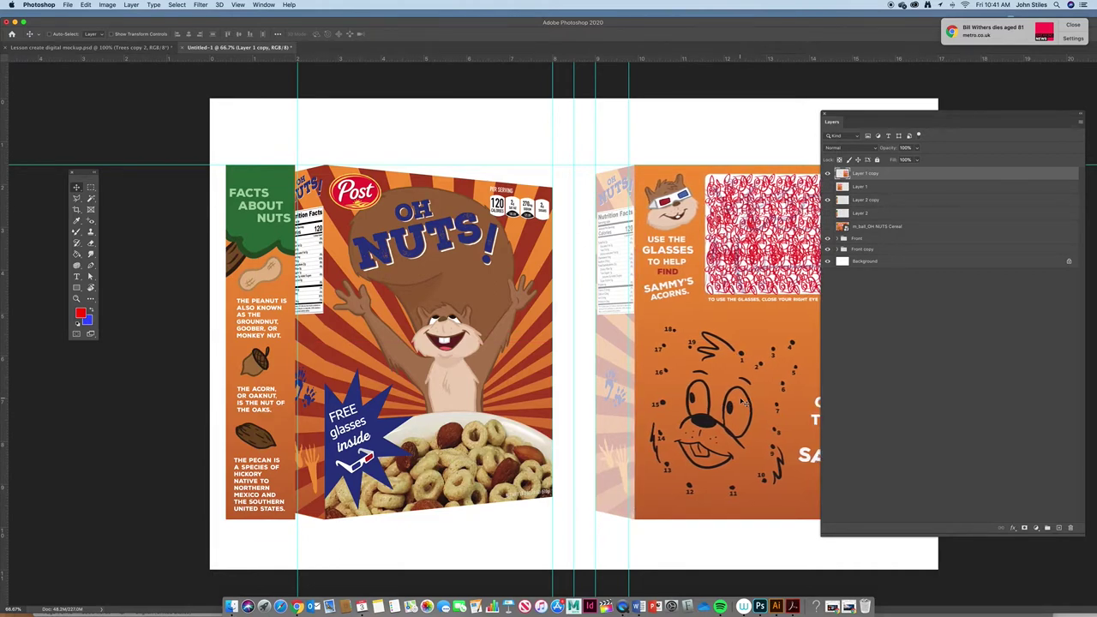
pyautogui.press('Left')
pyautogui.press('Left')
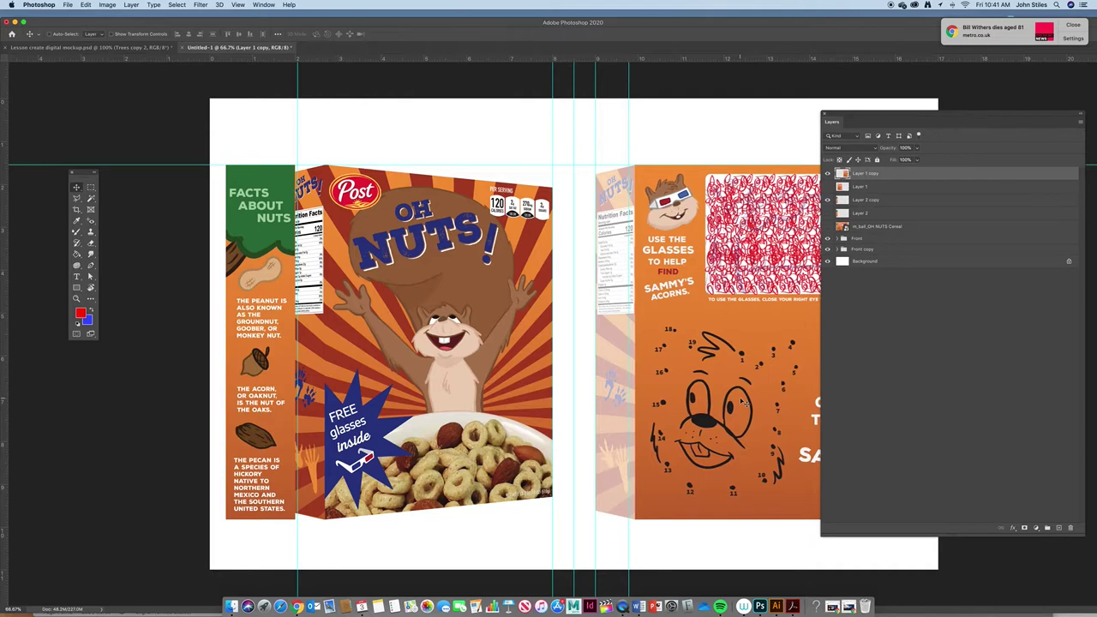
pyautogui.press('Right')
pyautogui.press('Right')
pyautogui.press('Right')
pyautogui.press('Right')
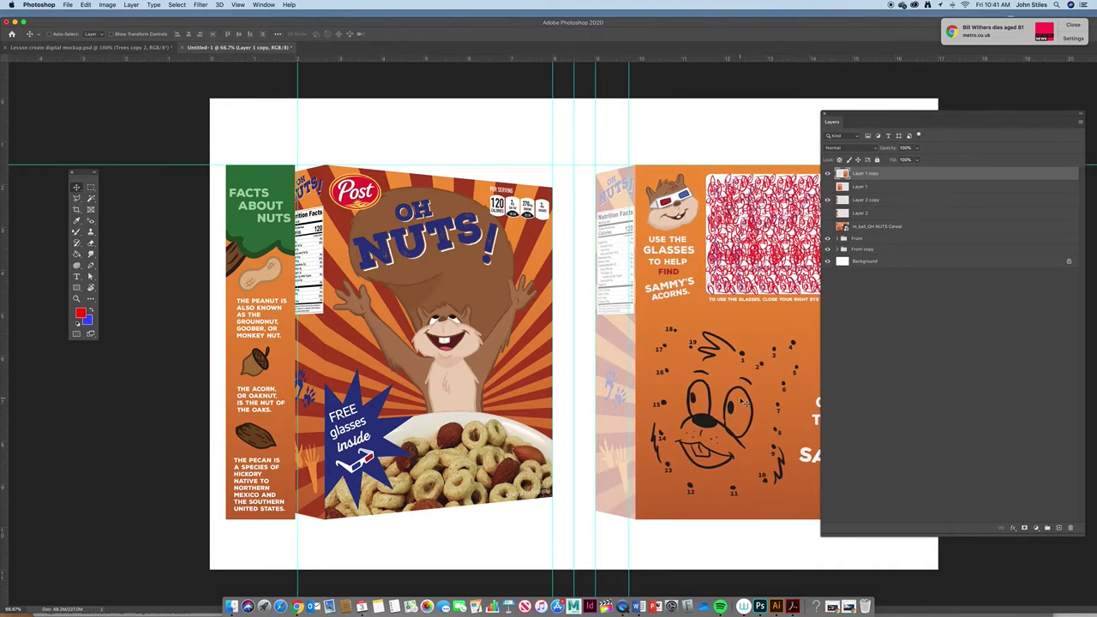
pyautogui.press('Right')
pyautogui.press('Right')
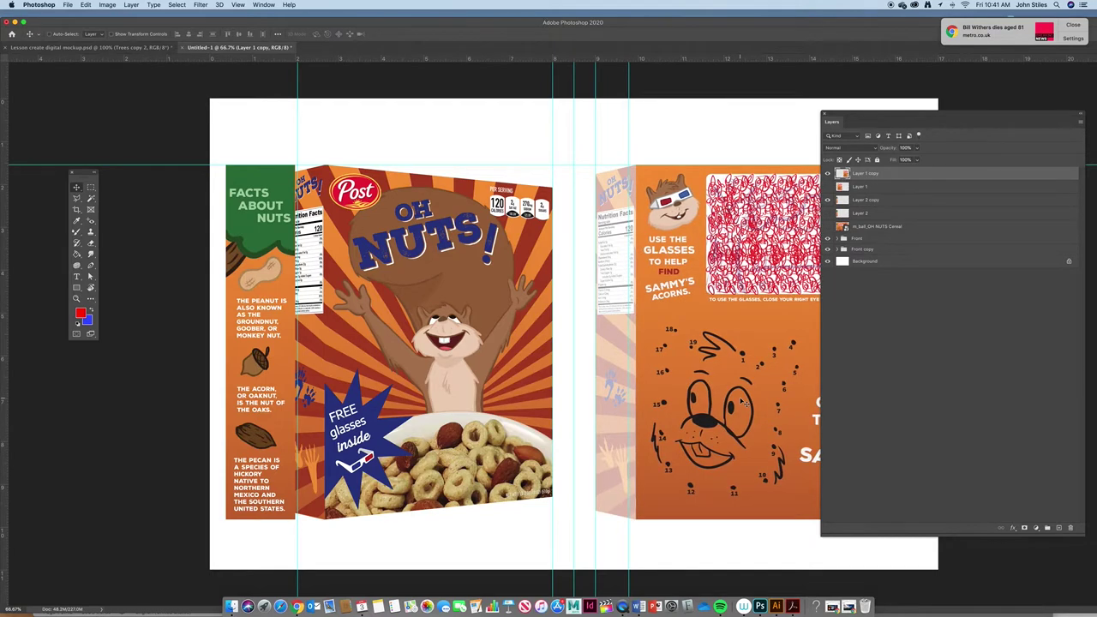
pyautogui.press('Right')
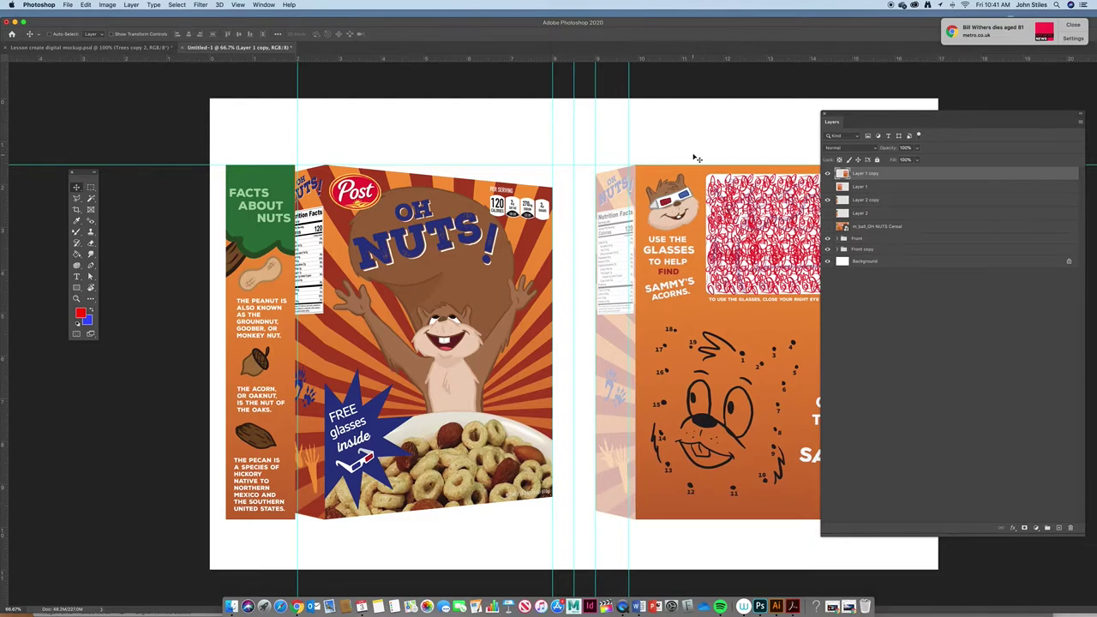
# Lower the copied back panel's opacity to about 61% so the template box shows through.
pyautogui.doubleClick(697, 32)
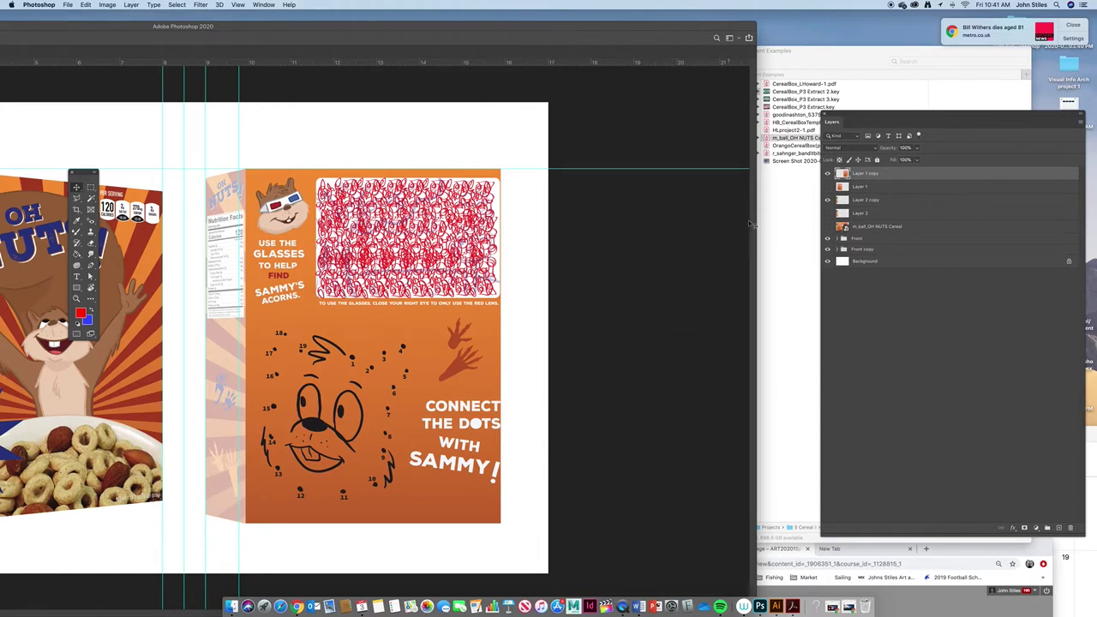
pyautogui.click(916, 149)
pyautogui.moveTo(912, 161); pyautogui.dragTo(901, 160)
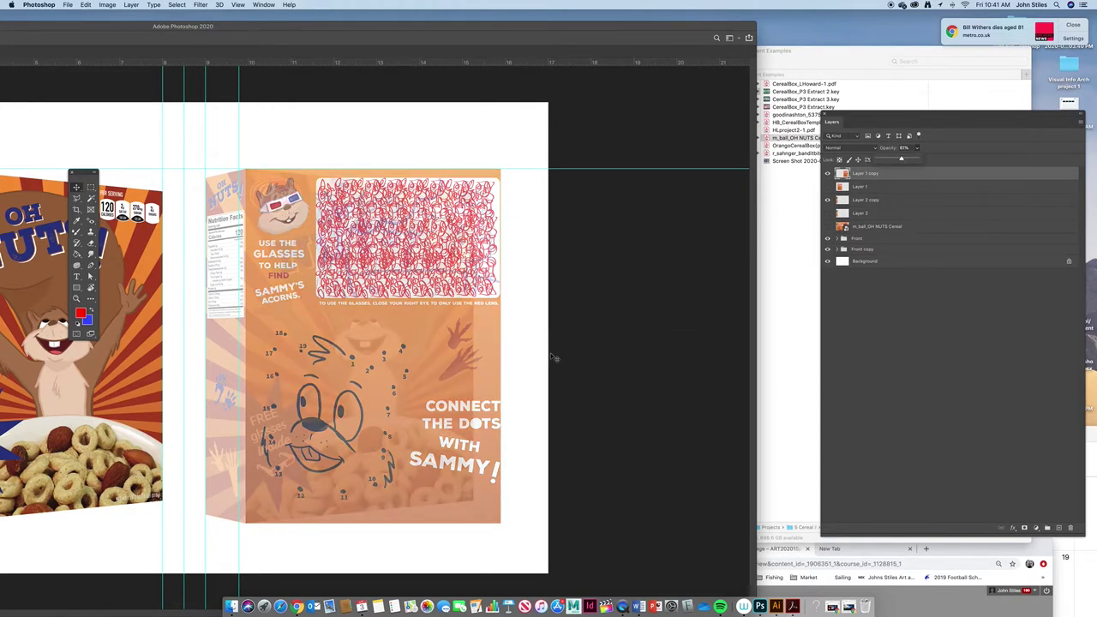
# Transform the copied back panel: narrow it to the template's front face and taper its right edge in perspective.
pyautogui.press('super+t')
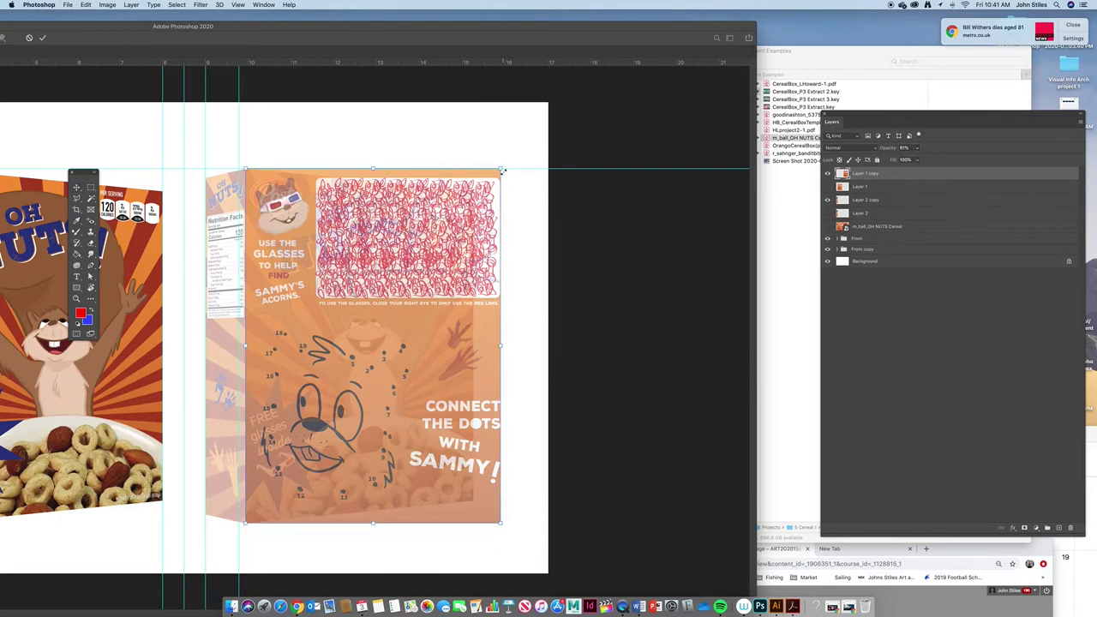
pyautogui.moveTo(502, 345); pyautogui.dragTo(473, 345)
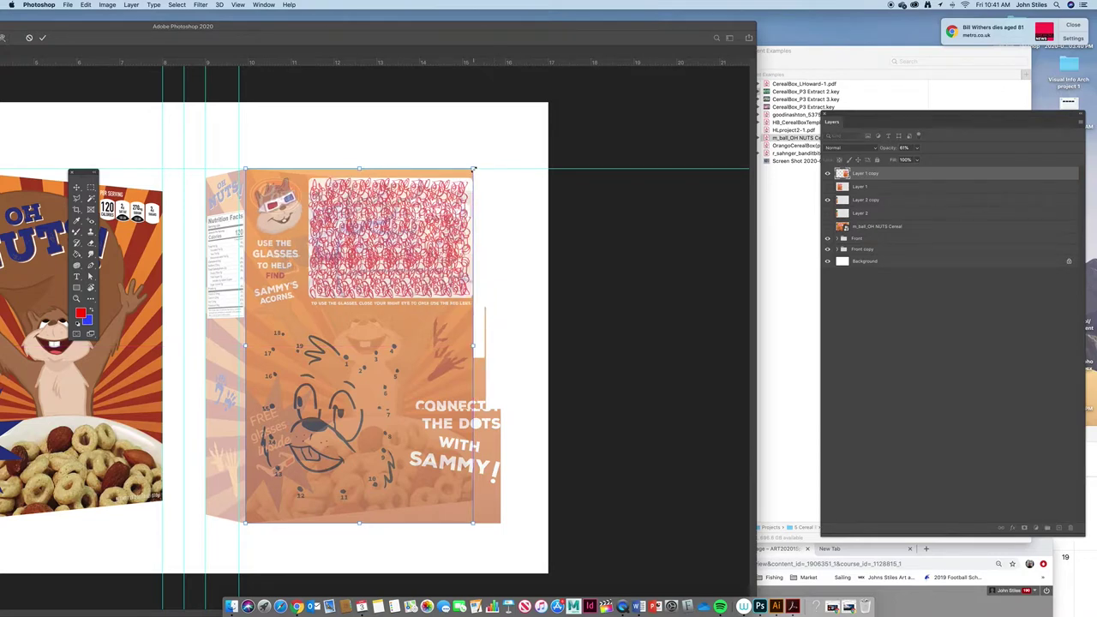
pyautogui.moveTo(473, 172); pyautogui.dragTo(473, 192)
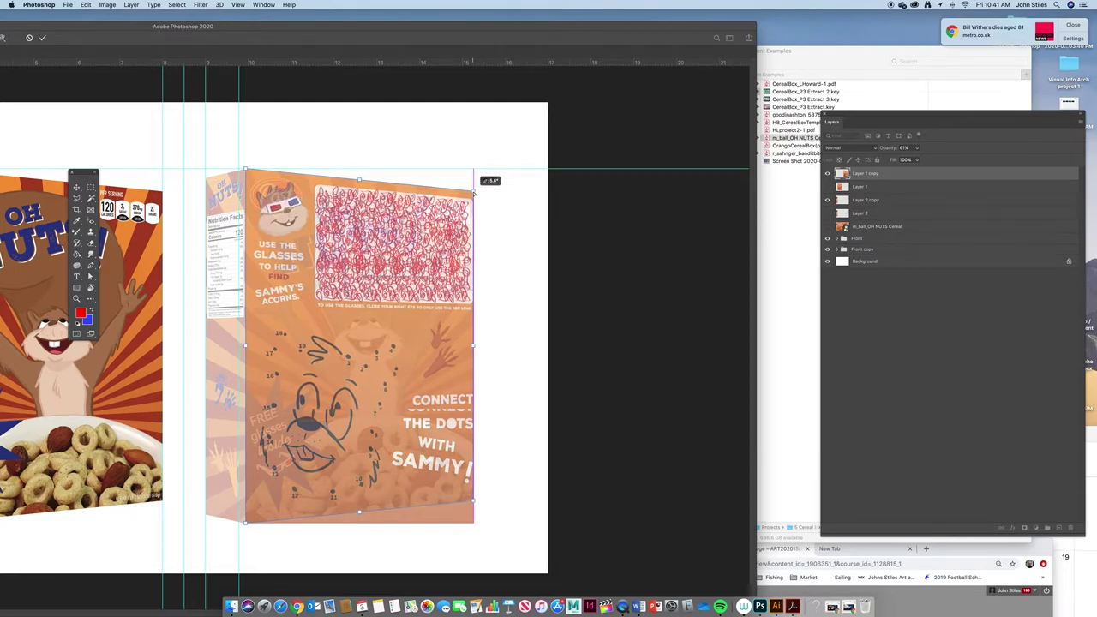
pyautogui.moveTo(474, 193); pyautogui.dragTo(473, 193)
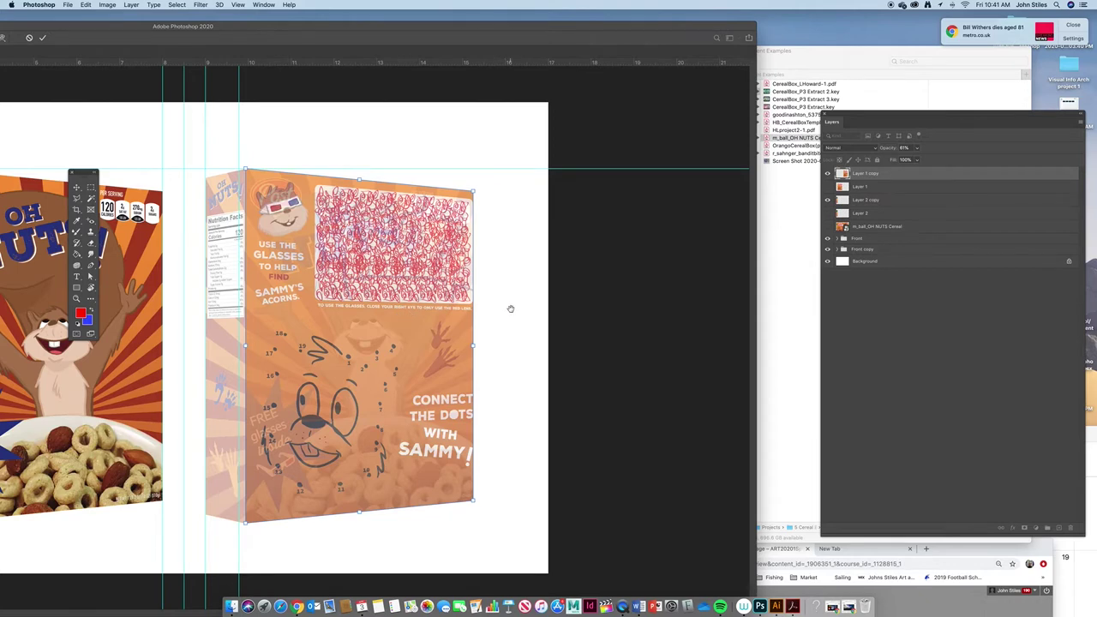
# Apply the transform, compare the back panel with the template by toggling its visibility, and restore its opacity to 100%.
pyautogui.doubleClick(410, 30)
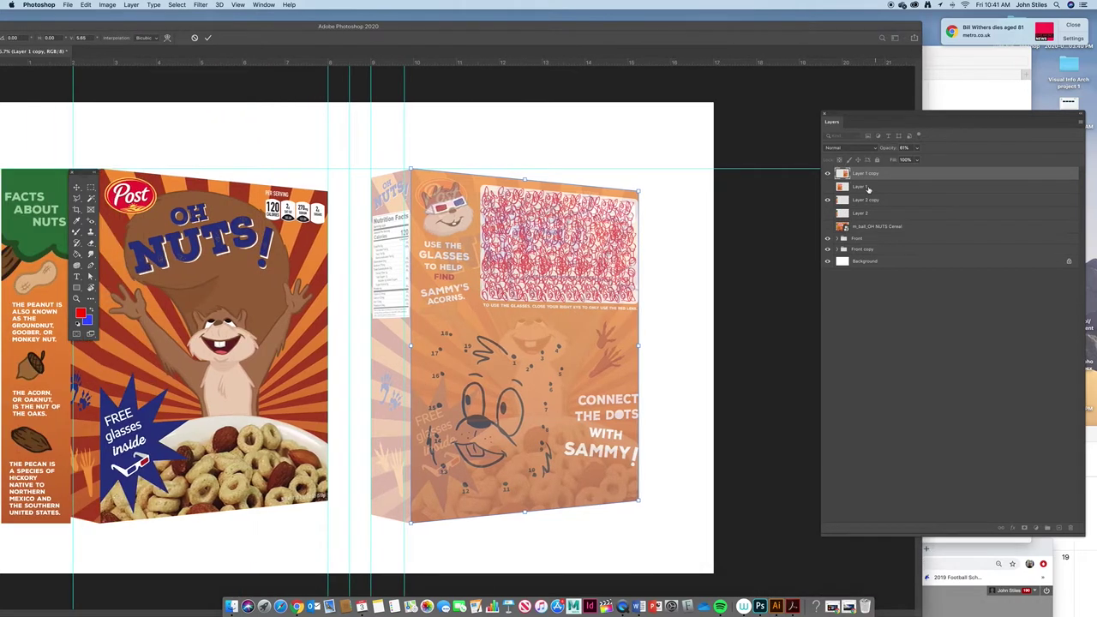
pyautogui.click(828, 175)
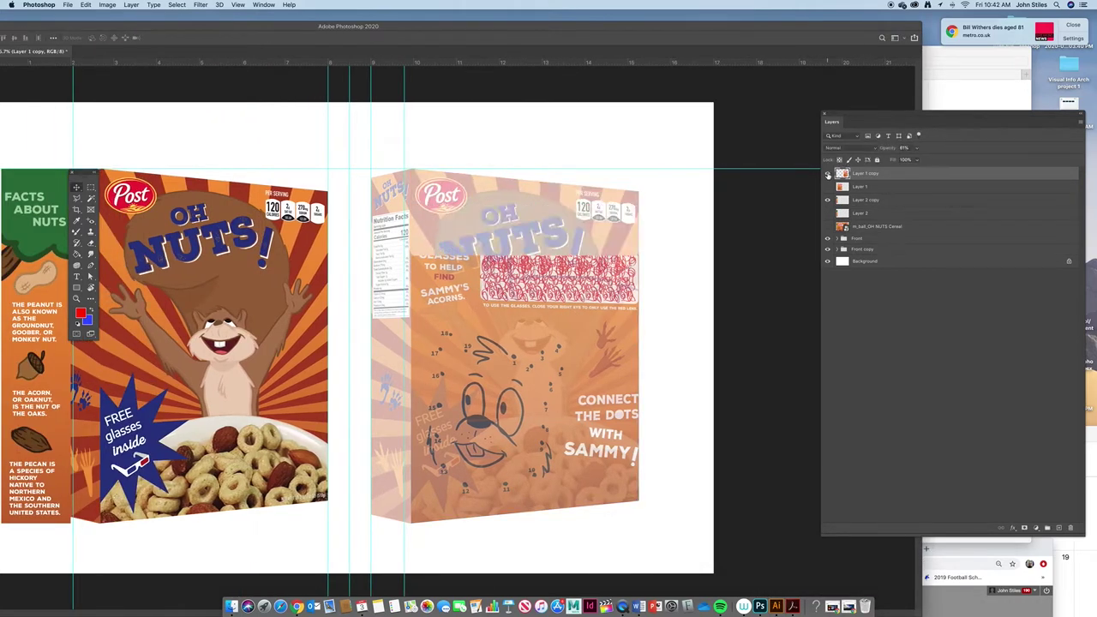
pyautogui.click(827, 175)
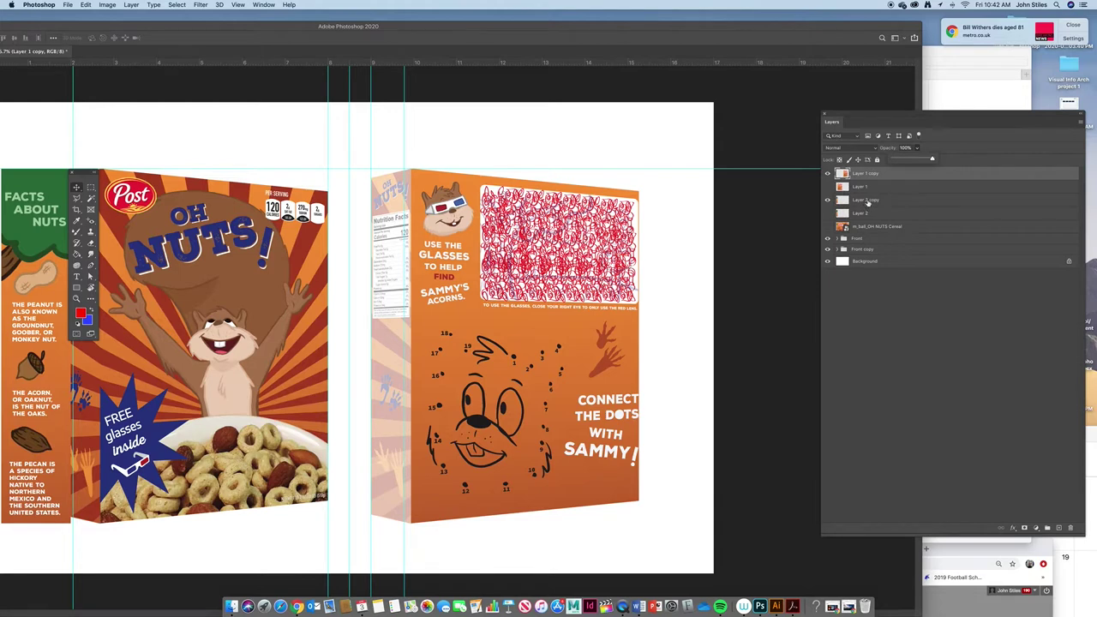
# Move the copied Facts About Nuts side panel against the back panel's left edge and squeeze it to the template's side width.
pyautogui.click(867, 202)
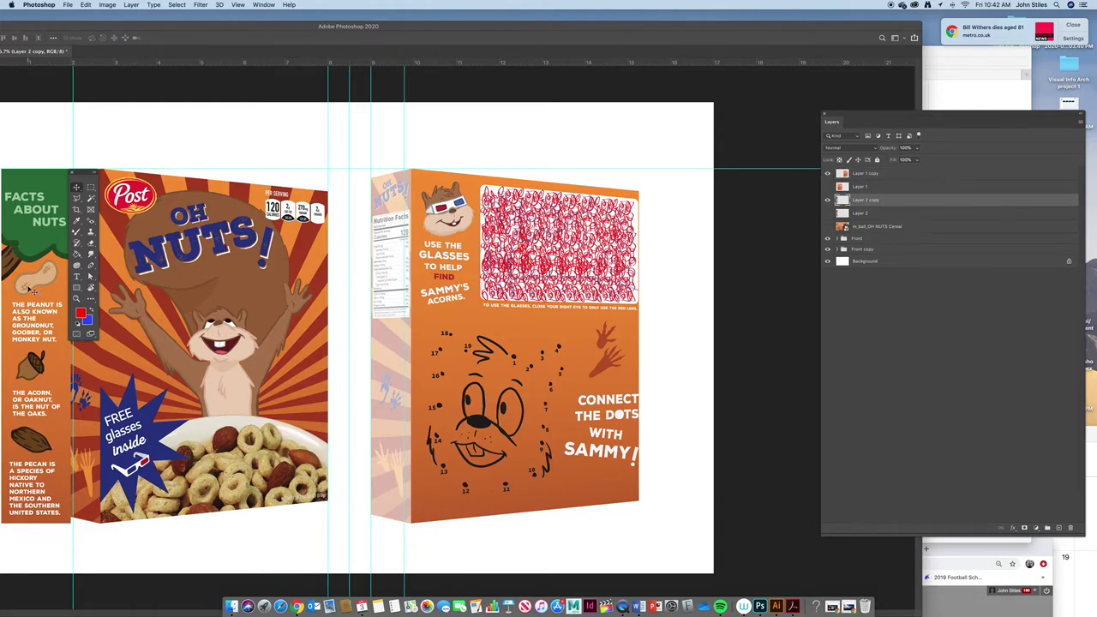
pyautogui.moveTo(31, 289); pyautogui.dragTo(369, 304)
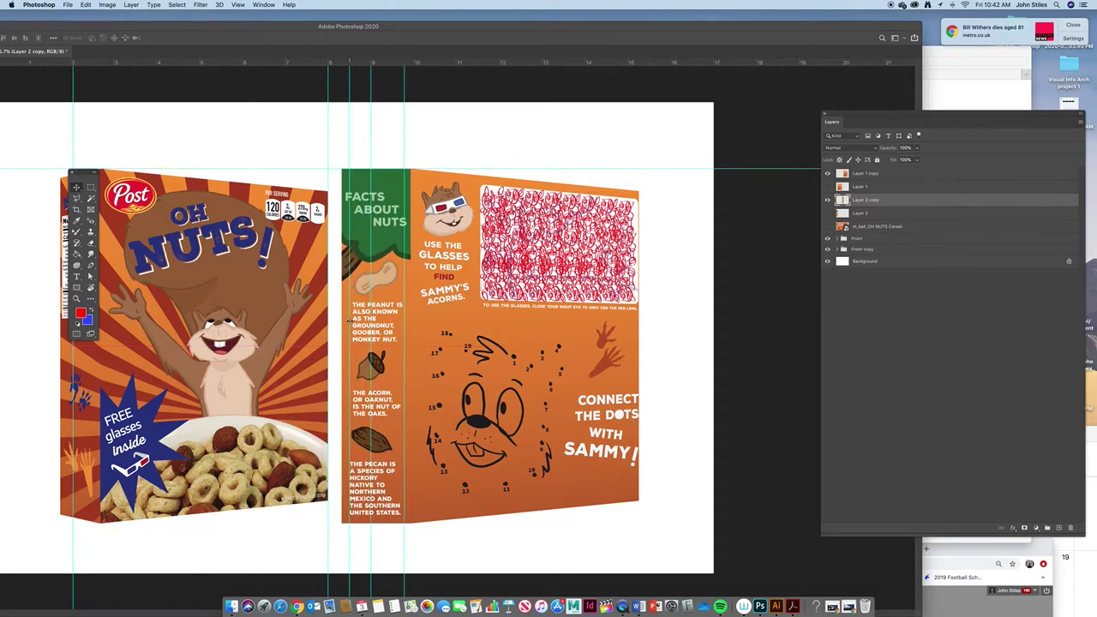
pyautogui.press('super+t')
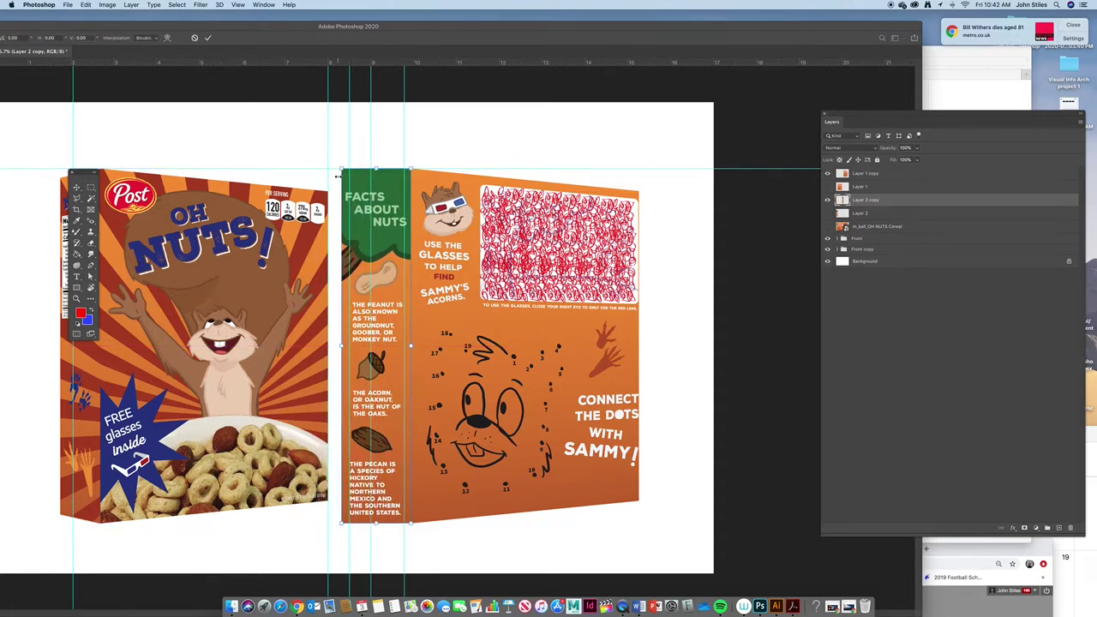
pyautogui.moveTo(341, 169)
pyautogui.mouseDown()
pyautogui.moveTo(343, 181)
pyautogui.moveTo(341, 170)
pyautogui.mouseUp()
pyautogui.moveTo(341, 346); pyautogui.dragTo(371, 346)
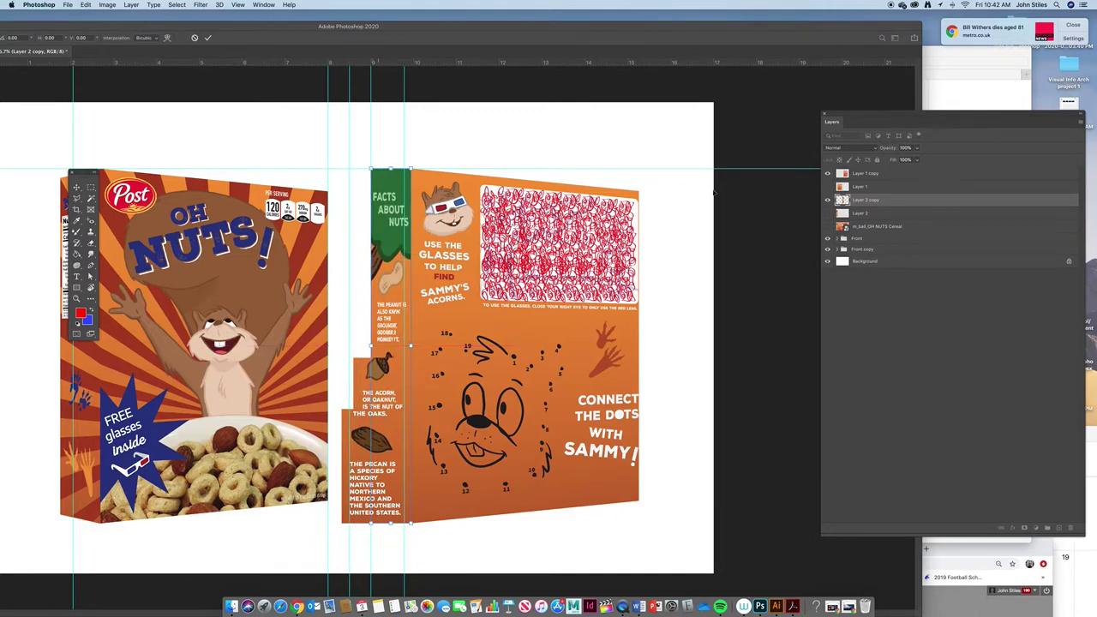
# Apply the side panel's transform and set the Front copy template group's opacity to 100%.
pyautogui.click(826, 228)
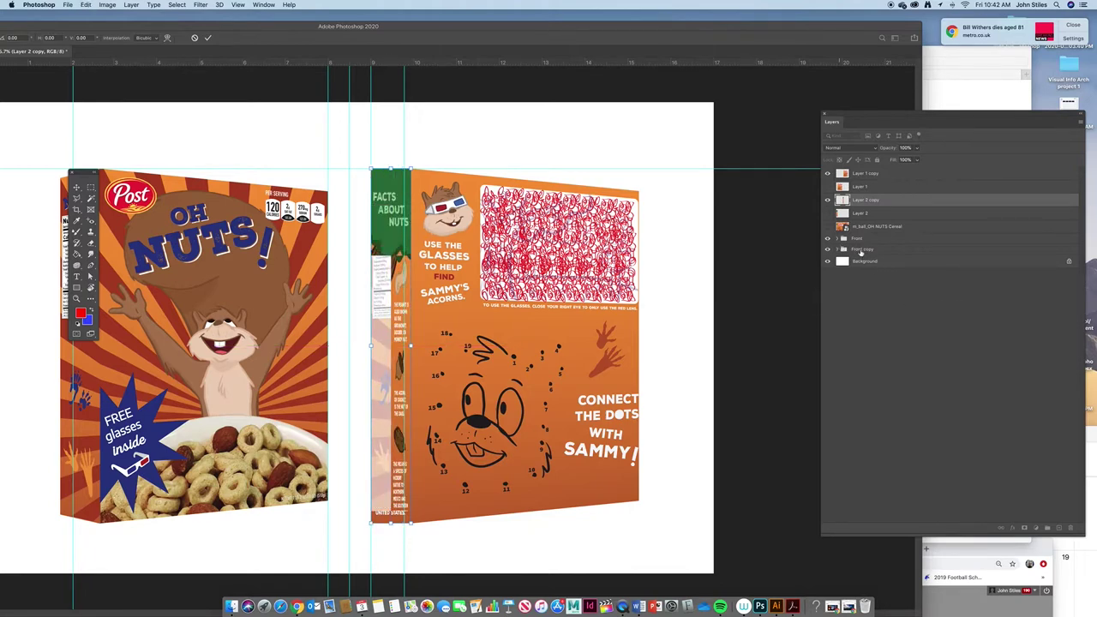
pyautogui.click(828, 240)
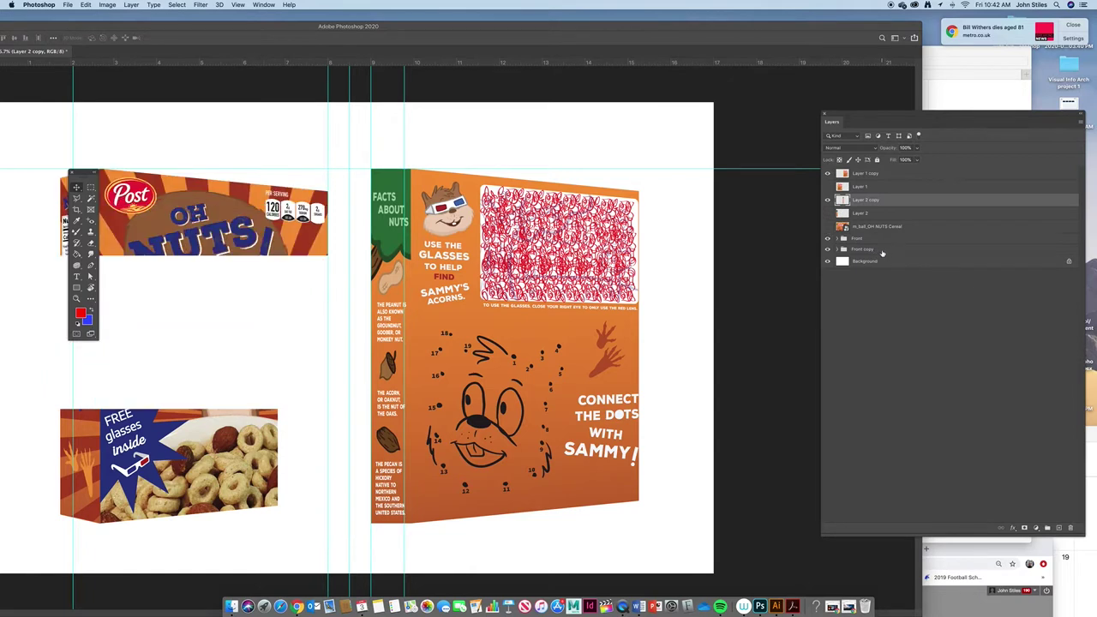
pyautogui.click(865, 250)
pyautogui.click(916, 147)
pyautogui.moveTo(928, 160); pyautogui.dragTo(989, 164)
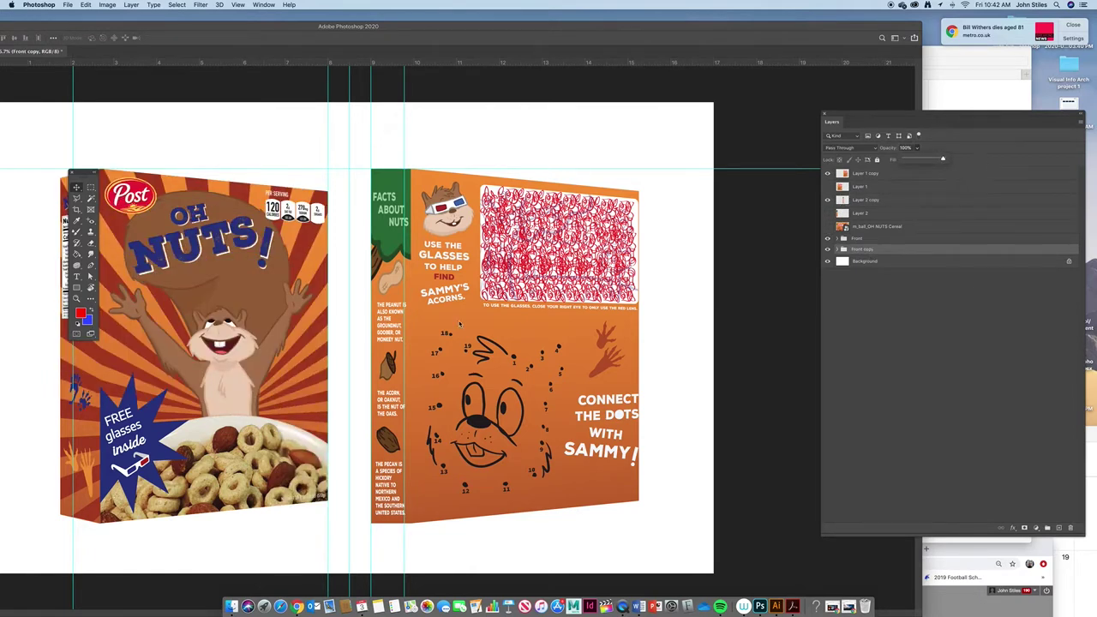
pyautogui.click(378, 351)
pyautogui.press('super+z')
# Taper the copied side panel's left edge in perspective to match the template box's side.
pyautogui.click(871, 200)
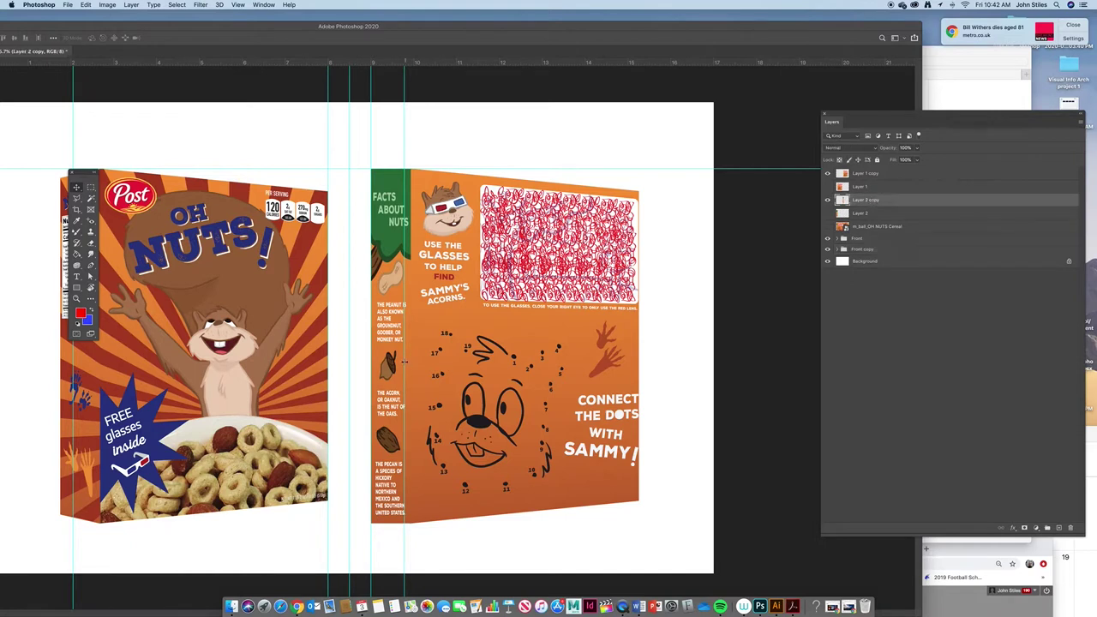
pyautogui.press('super+t')
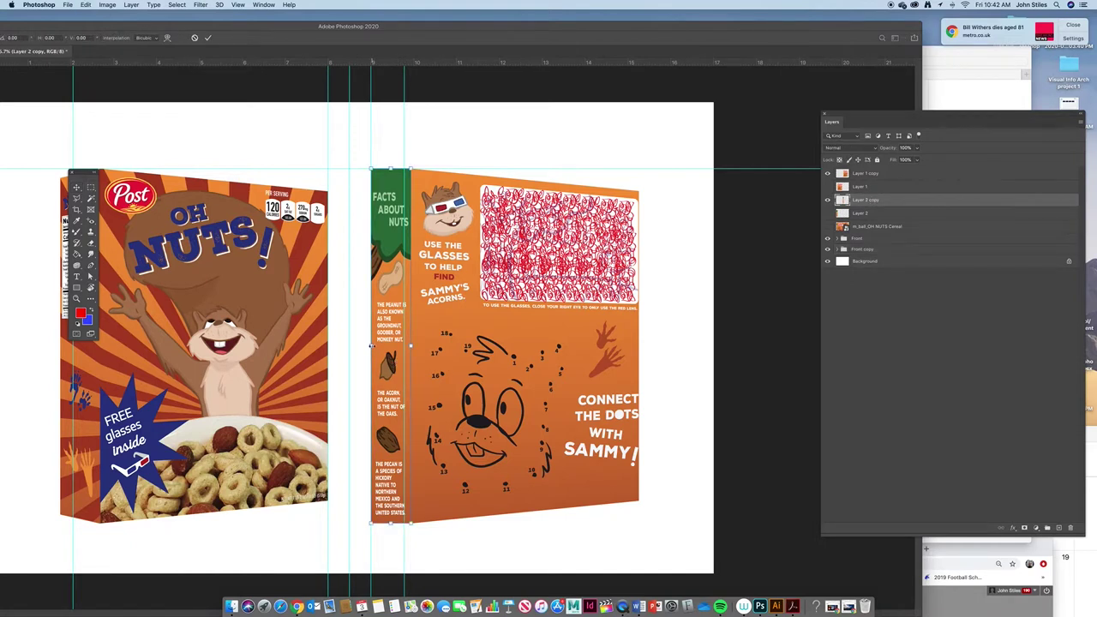
pyautogui.moveTo(371, 346); pyautogui.dragTo(371, 346)
pyautogui.moveTo(371, 168); pyautogui.dragTo(373, 169)
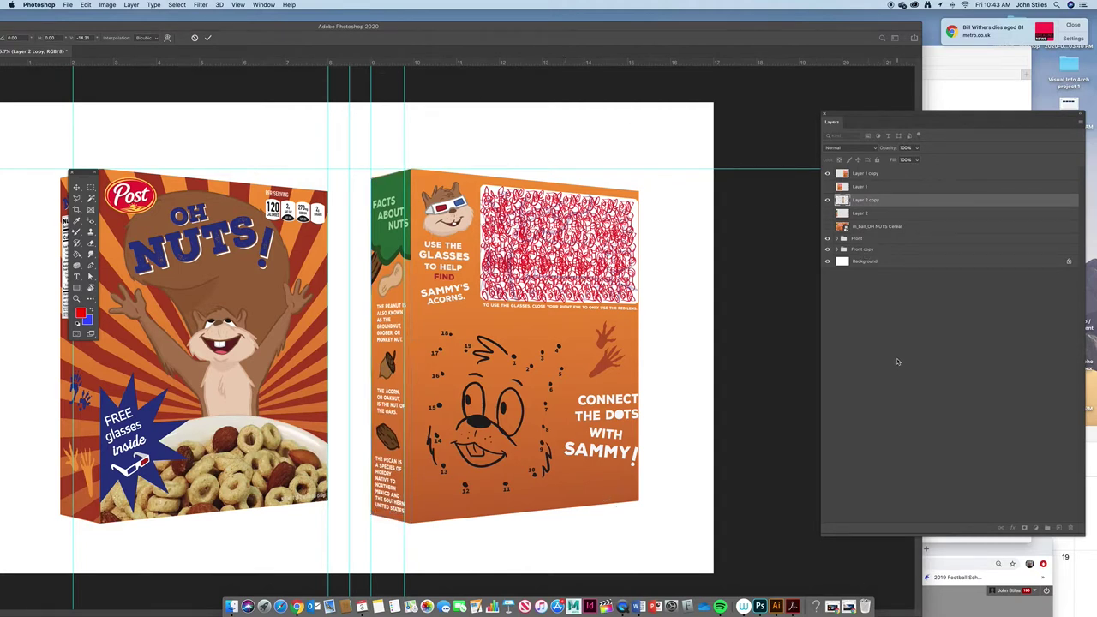
pyautogui.click(841, 316)
# Delete the Front copy template group and hide the guides to check the two boxes side by side.
pyautogui.moveTo(845, 251); pyautogui.dragTo(1067, 527)
pyautogui.press('super+minus')
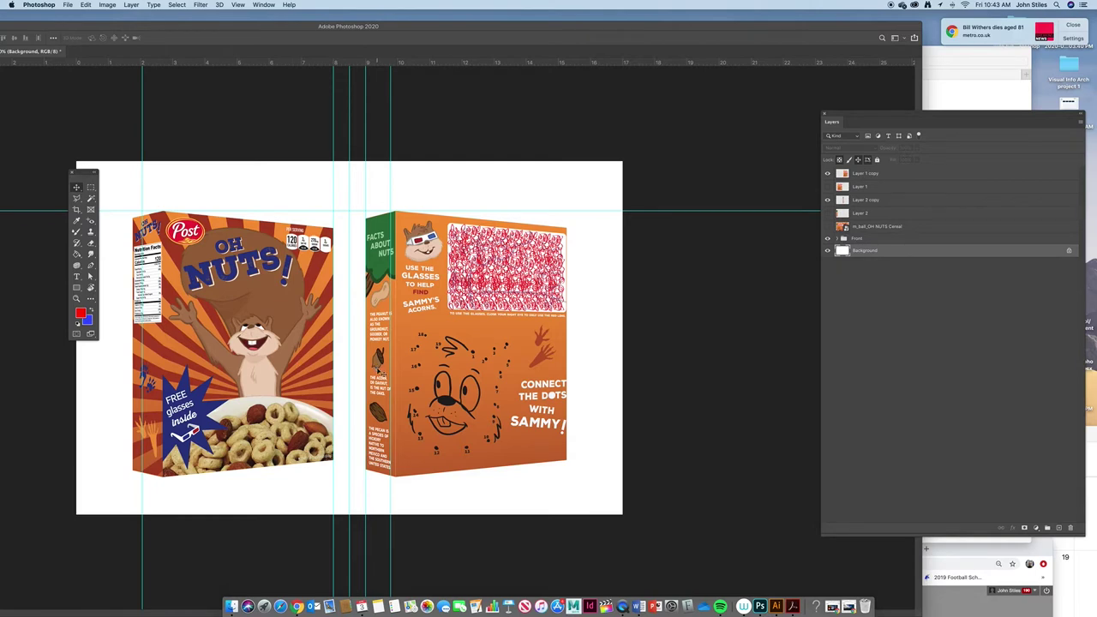
pyautogui.moveTo(380, 371); pyautogui.dragTo(450, 370)
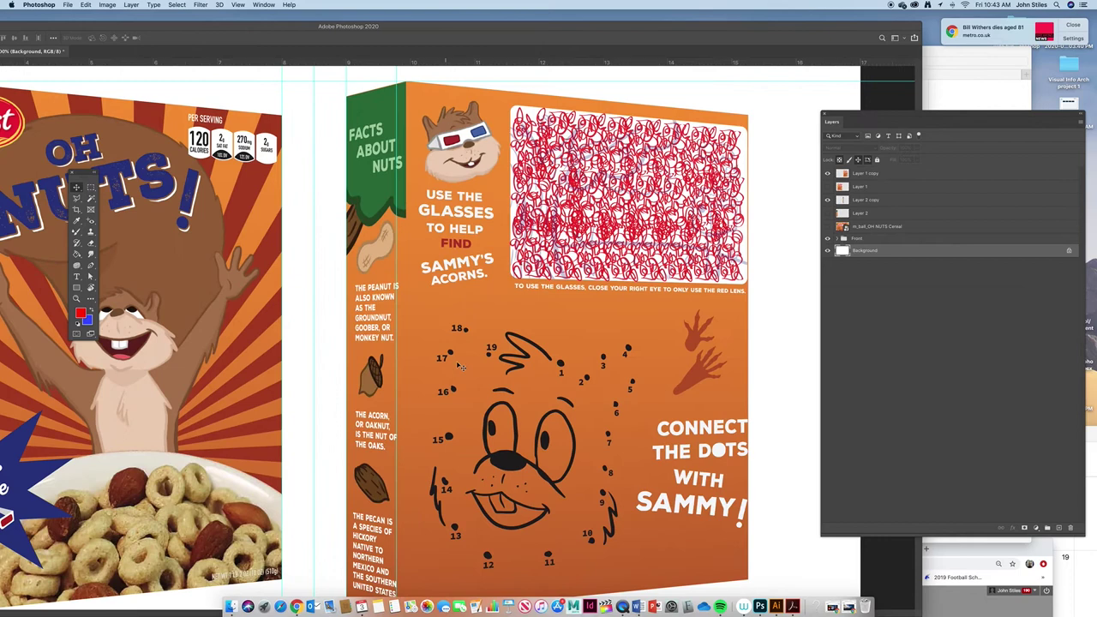
pyautogui.press('super+minus')
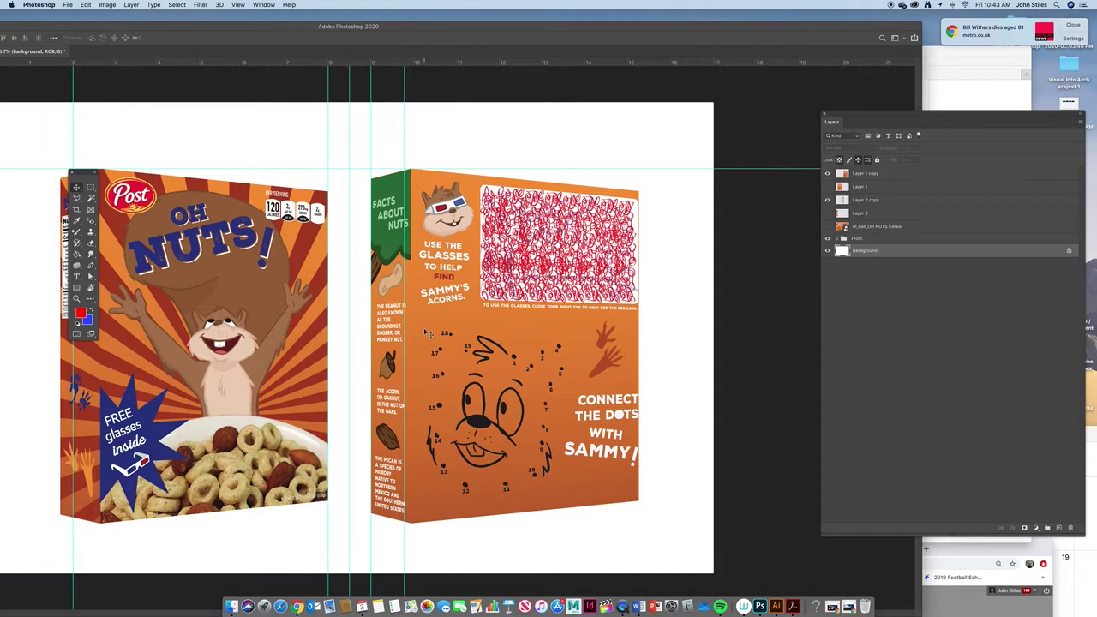
pyautogui.press('super+minus')
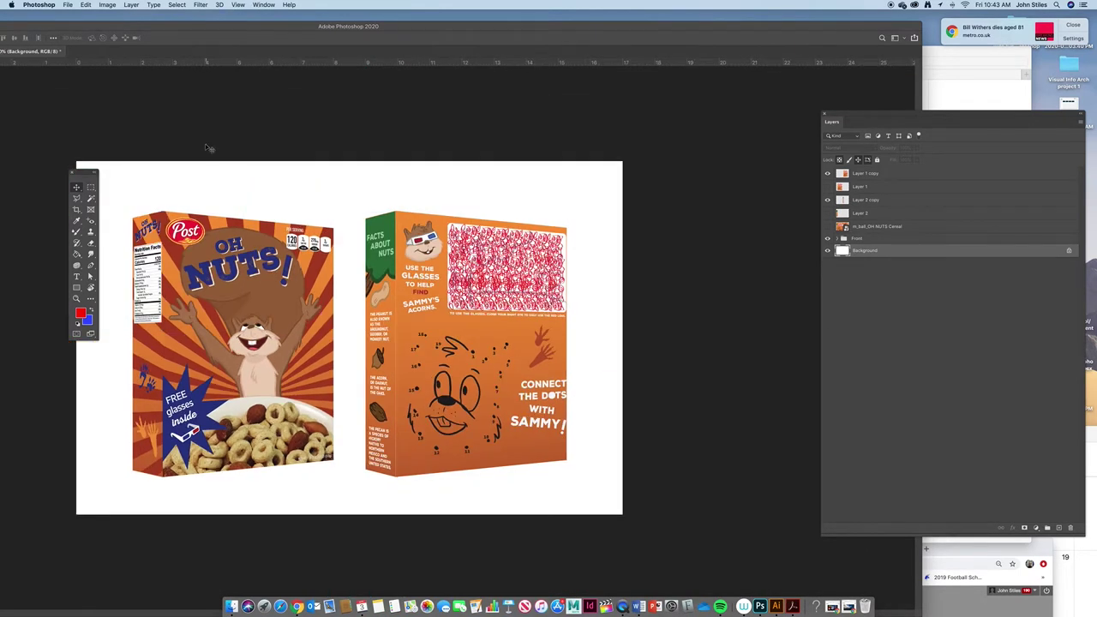
# Examine the finished Bandit Bites mockup document as a reference for background and shadows, and return to the OH NUTS document.
pyautogui.doubleClick(204, 27)
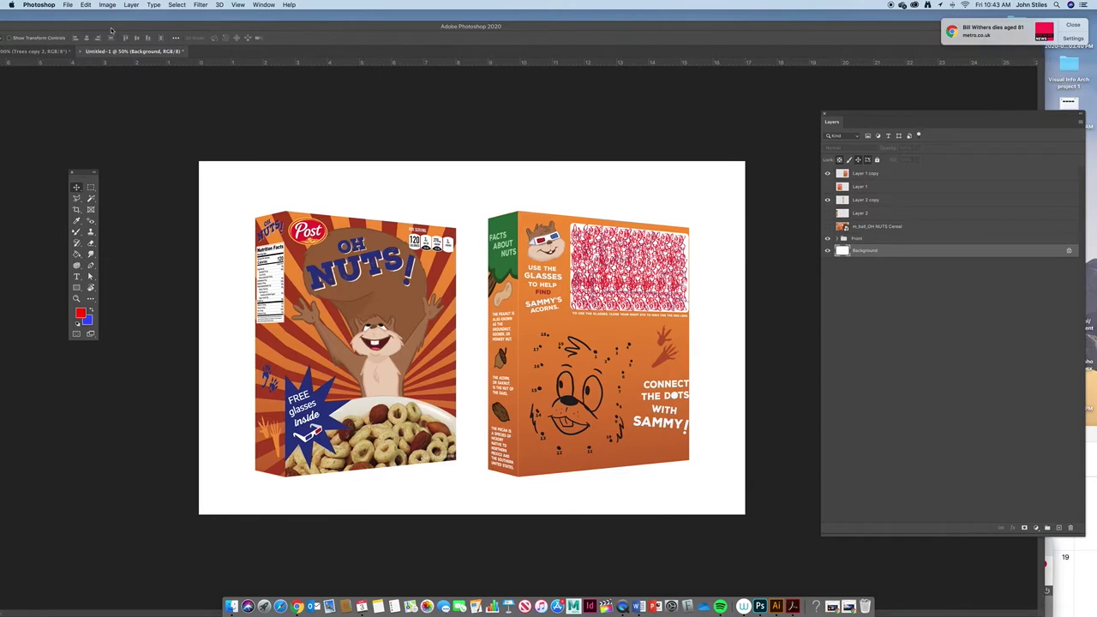
pyautogui.hotkey('ctrl', 'Tab')
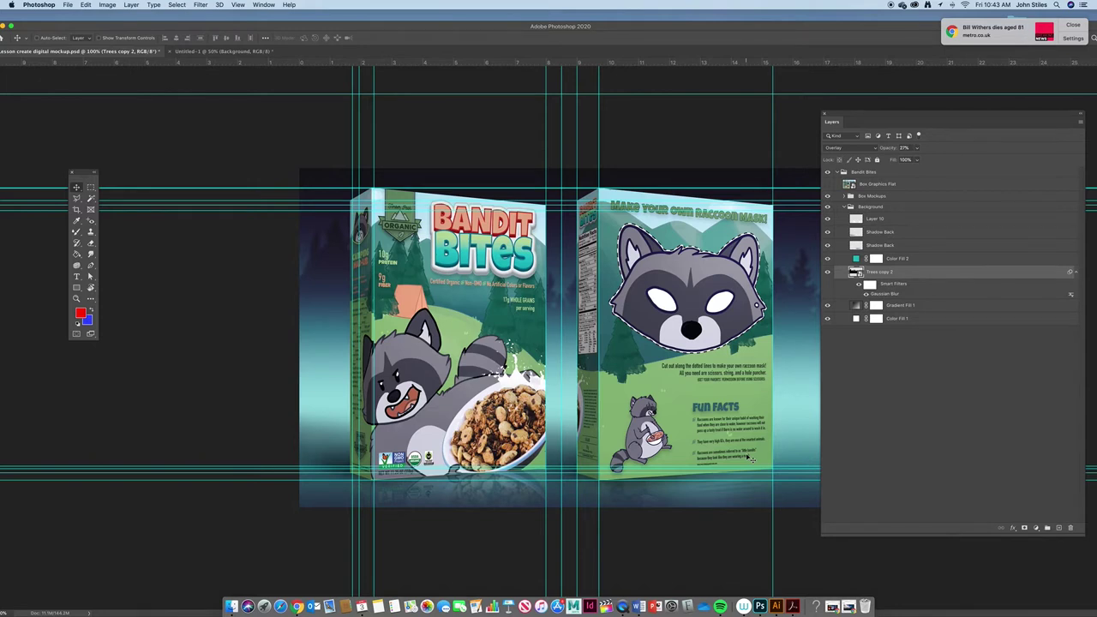
pyautogui.click(219, 52)
# Save the OH NUTS document on the computer's Desktop as O Nuts in Photoshop format.
pyautogui.click(86, 5)
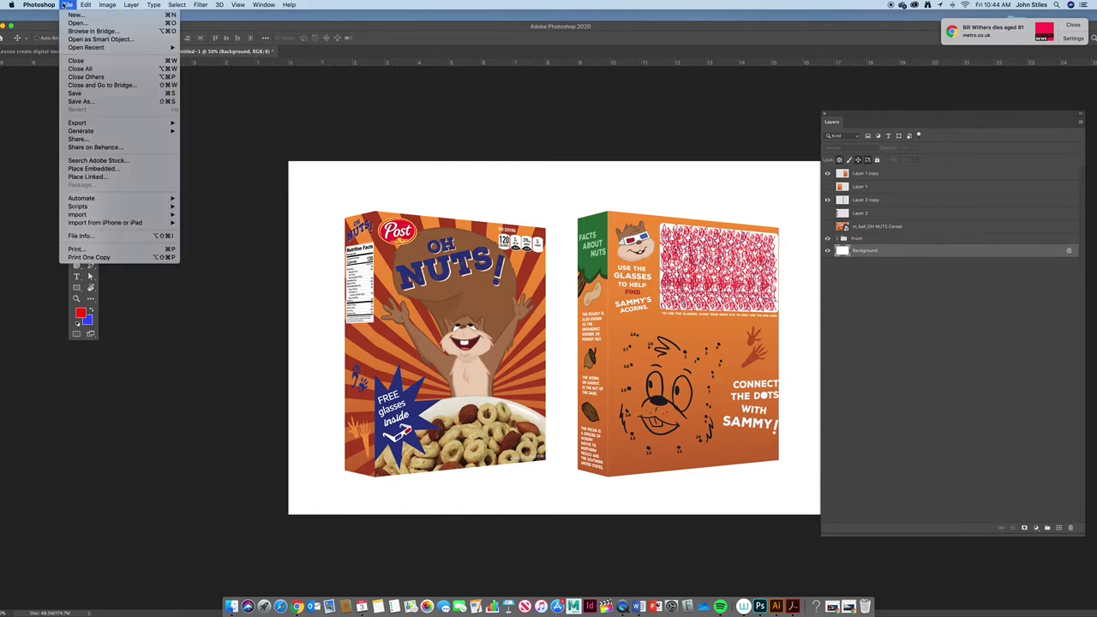
pyautogui.click(110, 104)
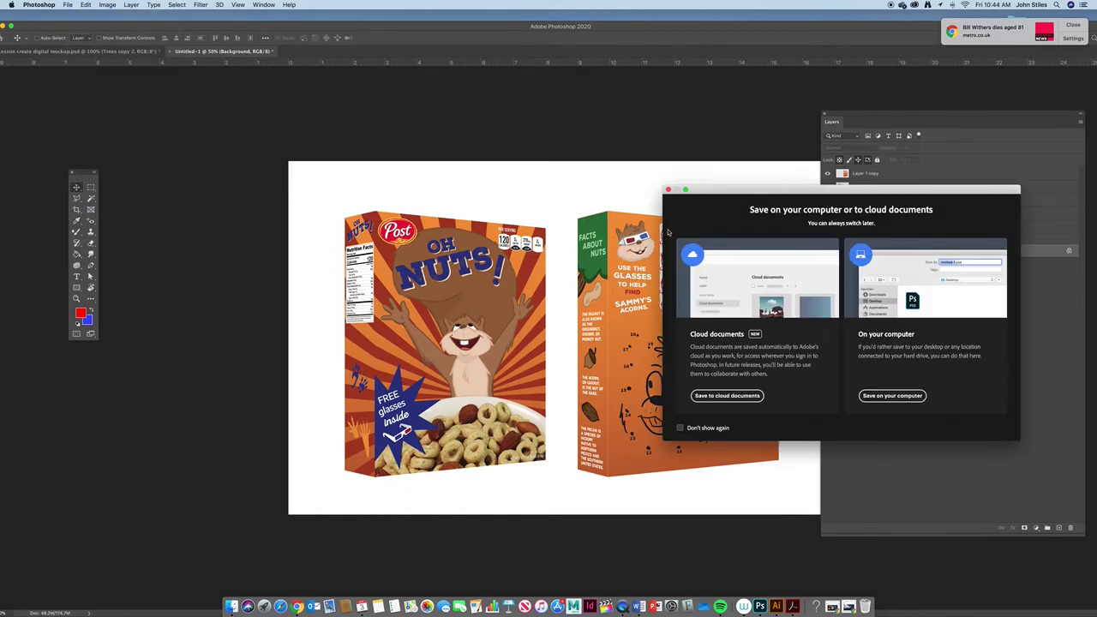
pyautogui.click(894, 391)
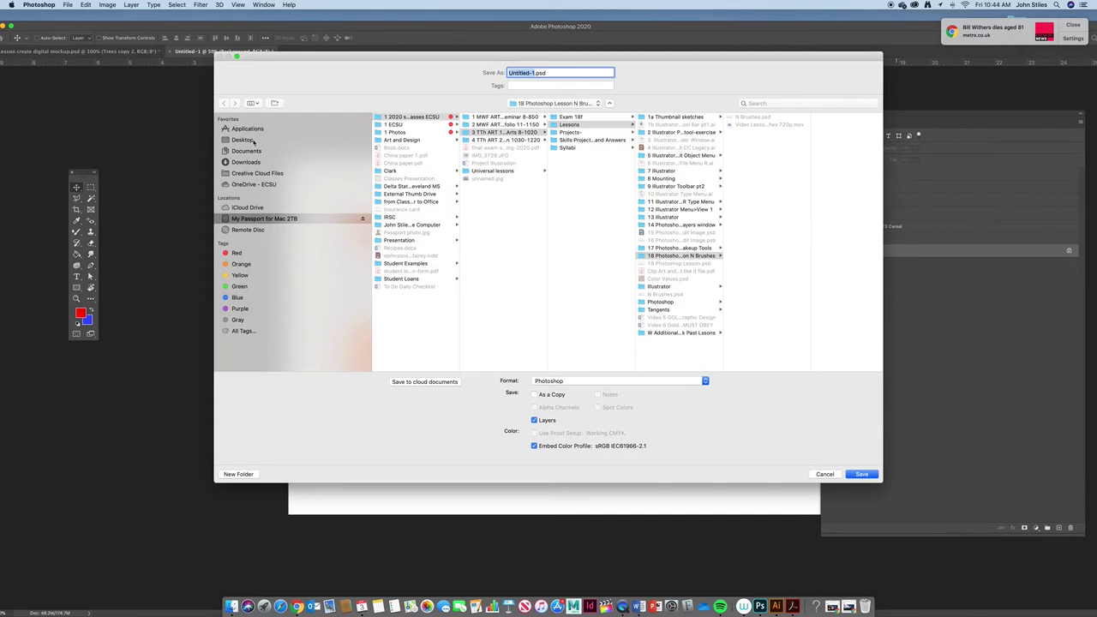
pyautogui.click(243, 140)
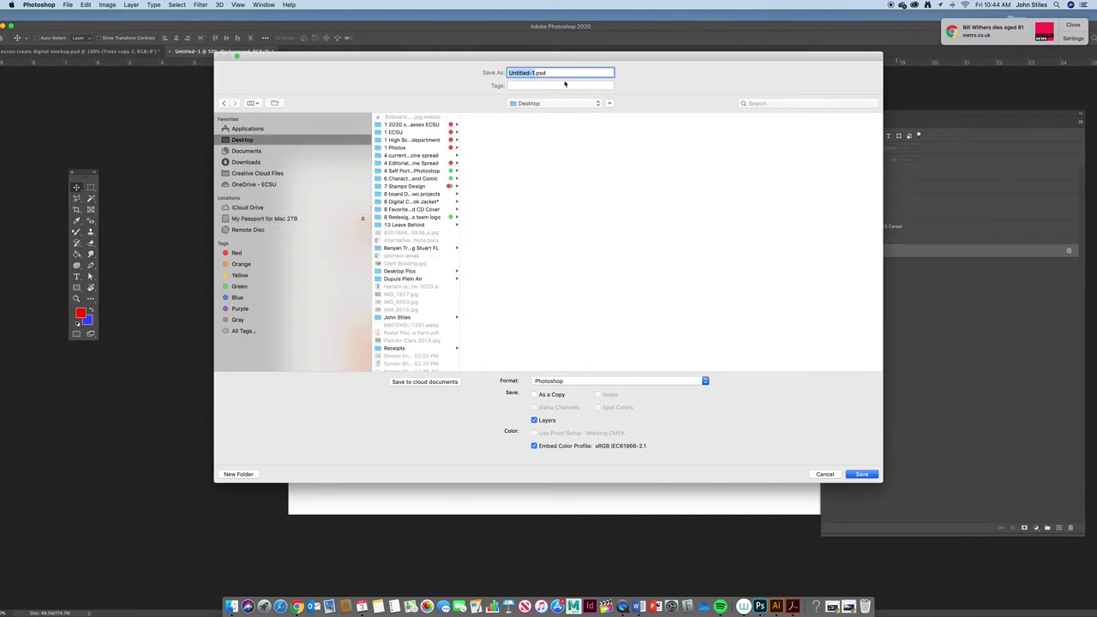
pyautogui.write('O Nuts')
pyautogui.click(861, 474)
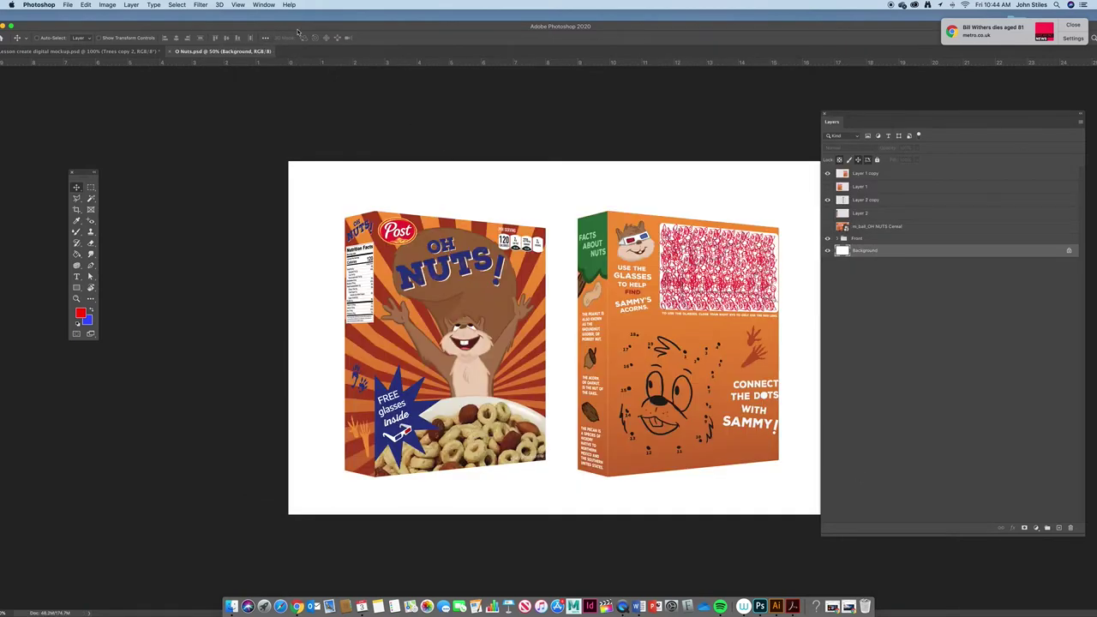
# In the Bandit Bites document, hide all layers, then reveal the Background group's gradient and color fill layers to examine them.
pyautogui.moveTo(10, 7)
pyautogui.click(57, 52)
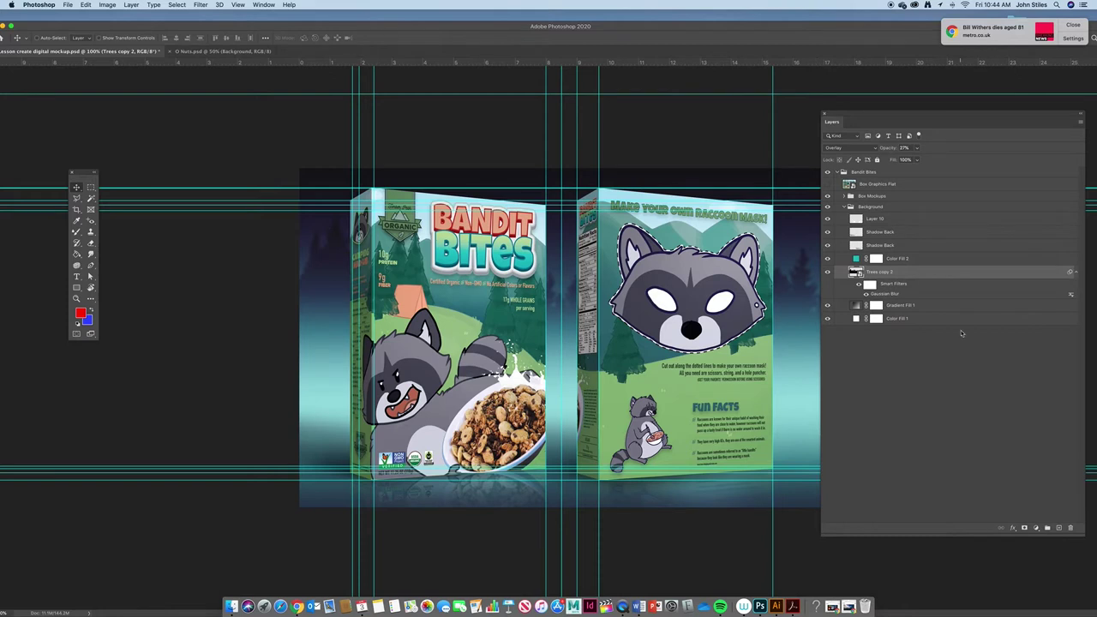
pyautogui.click(930, 388)
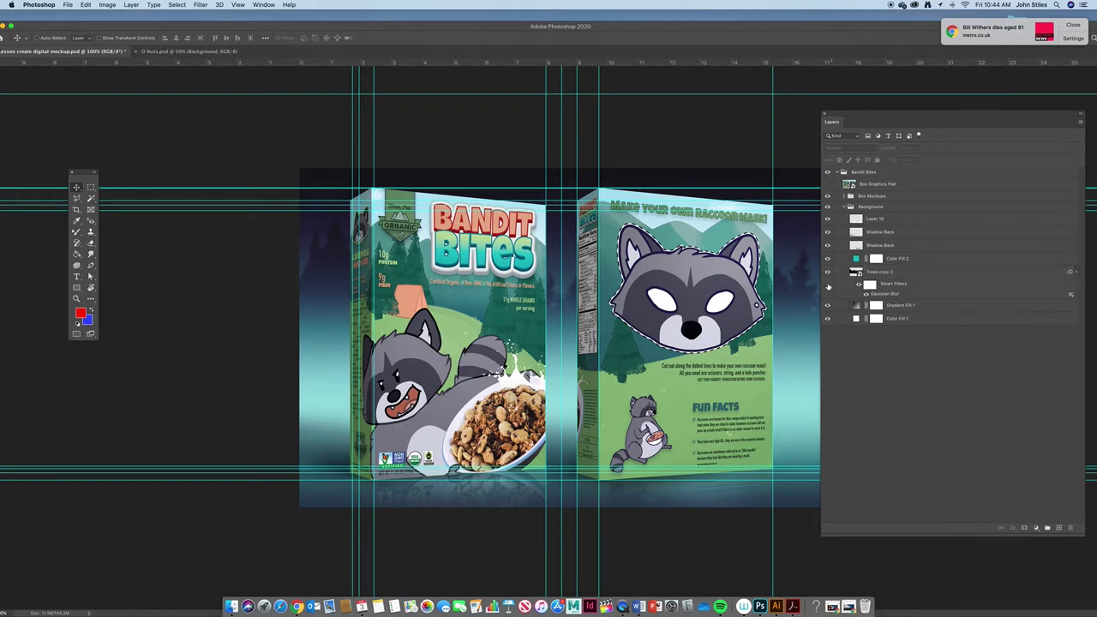
pyautogui.moveTo(829, 178); pyautogui.dragTo(830, 321)
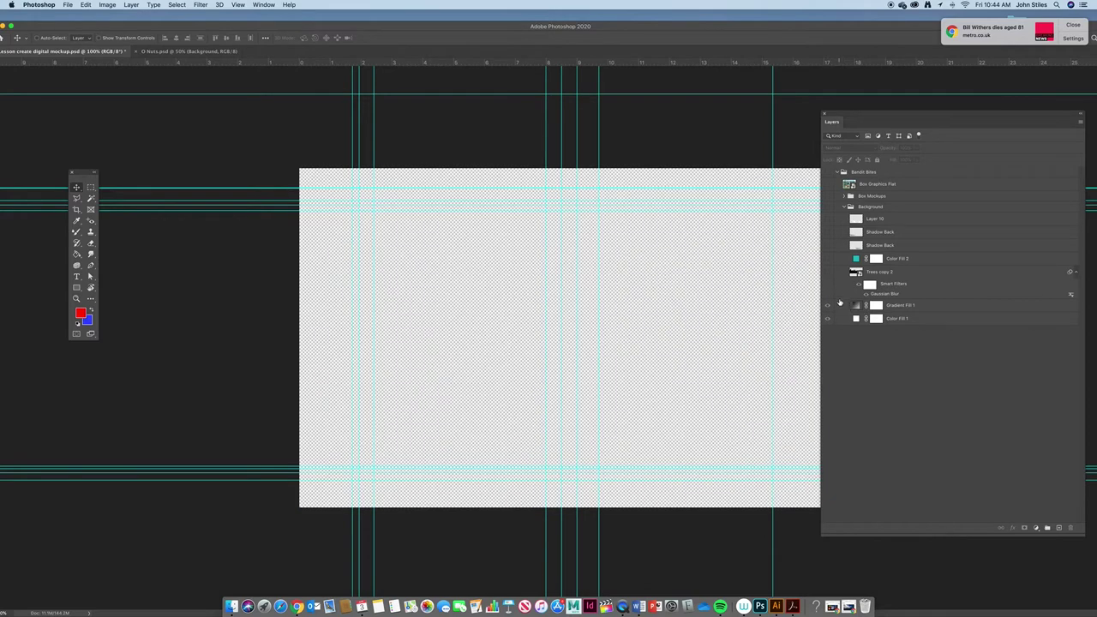
pyautogui.click(828, 258)
pyautogui.click(827, 207)
pyautogui.click(827, 172)
pyautogui.click(825, 173)
pyautogui.click(826, 203)
pyautogui.click(828, 207)
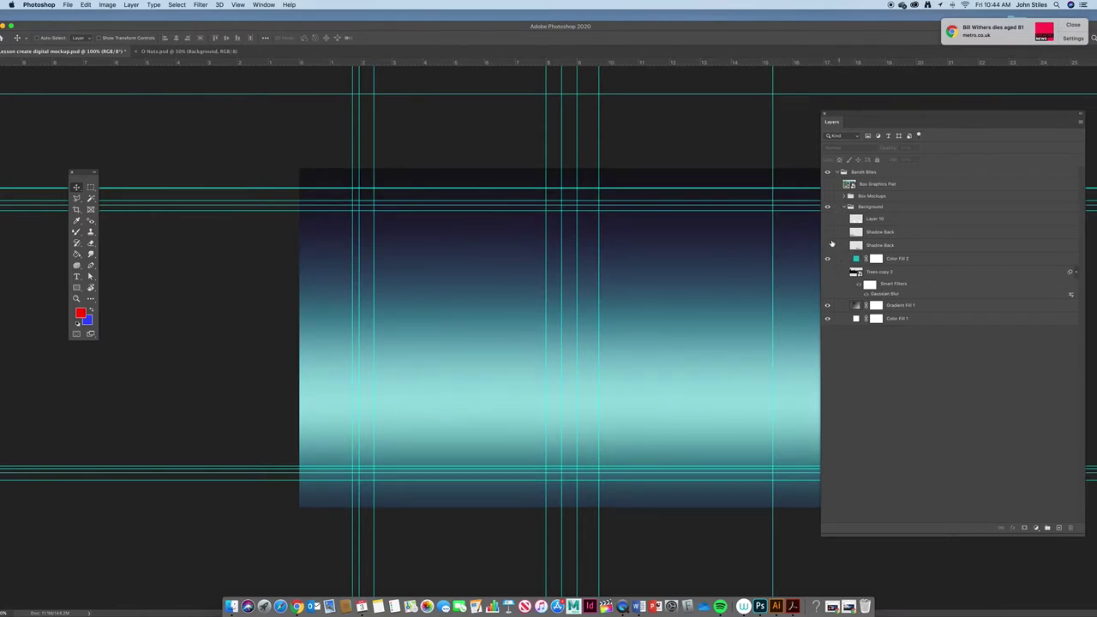
# Show Layer 10 and both Shadow Back layers, and hide Color Fill 2 to compare the background without its tint.
pyautogui.click(827, 219)
pyautogui.click(828, 220)
pyautogui.click(827, 232)
pyautogui.click(828, 245)
pyautogui.click(828, 220)
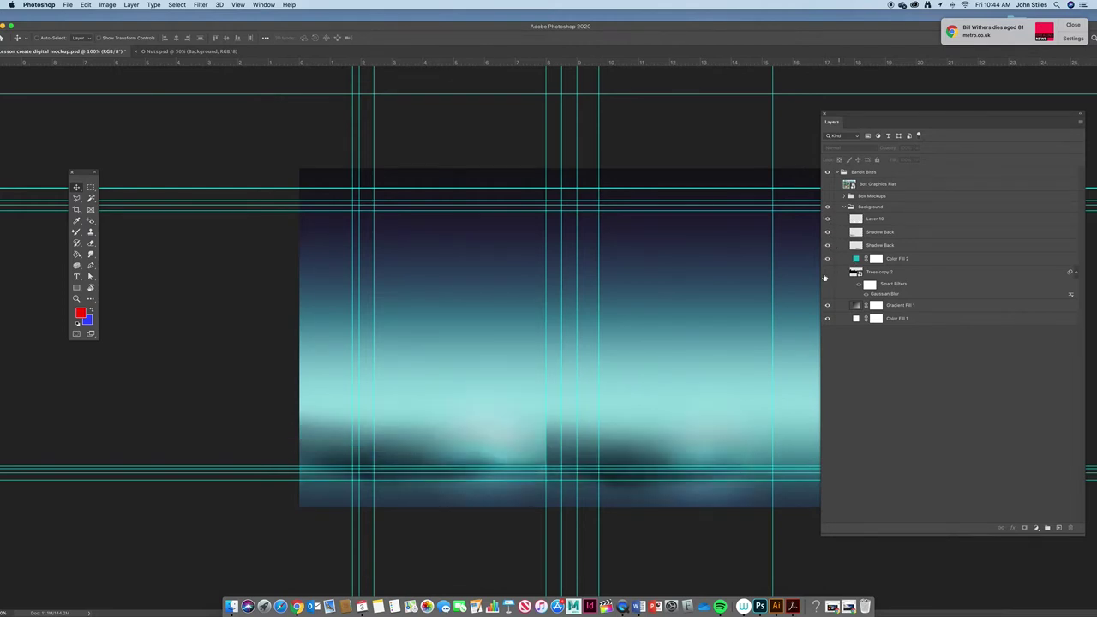
pyautogui.rightClick(735, 302)
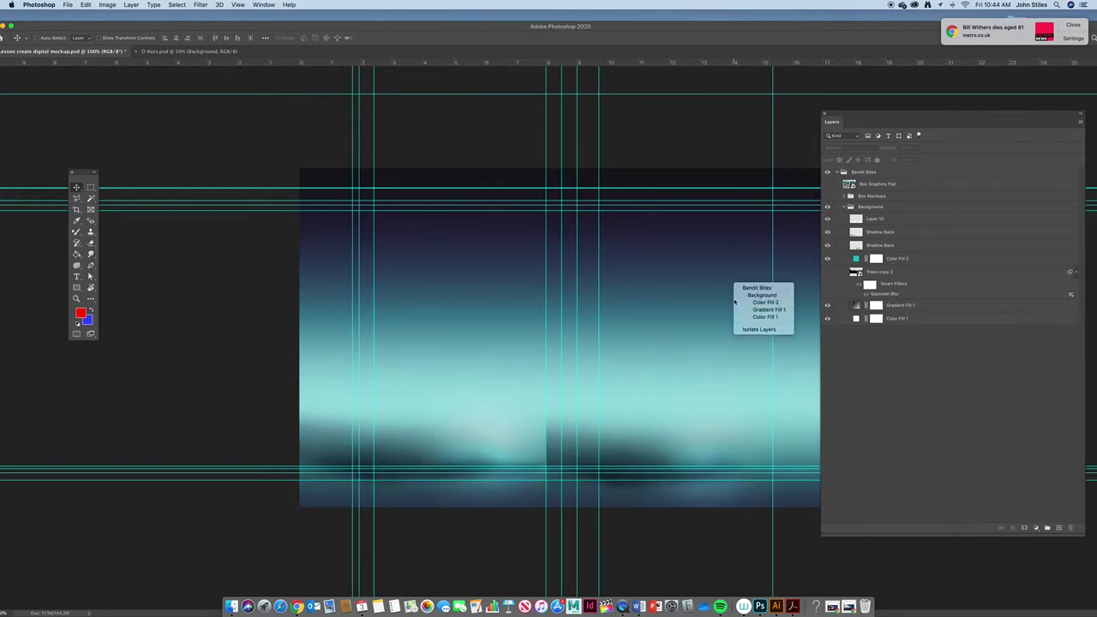
pyautogui.click(750, 302)
pyautogui.click(827, 259)
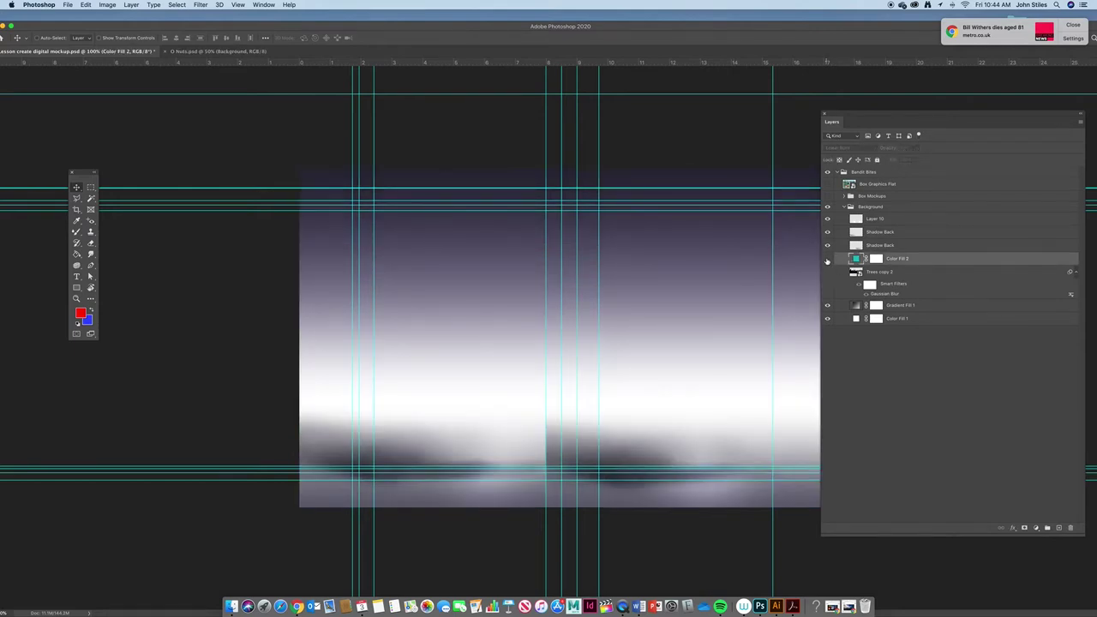
# Toggle the Gradient Fill 1 layer's visibility and inspect its gradient settings without changing them.
pyautogui.click(828, 305)
pyautogui.click(828, 305)
pyautogui.doubleClick(855, 306)
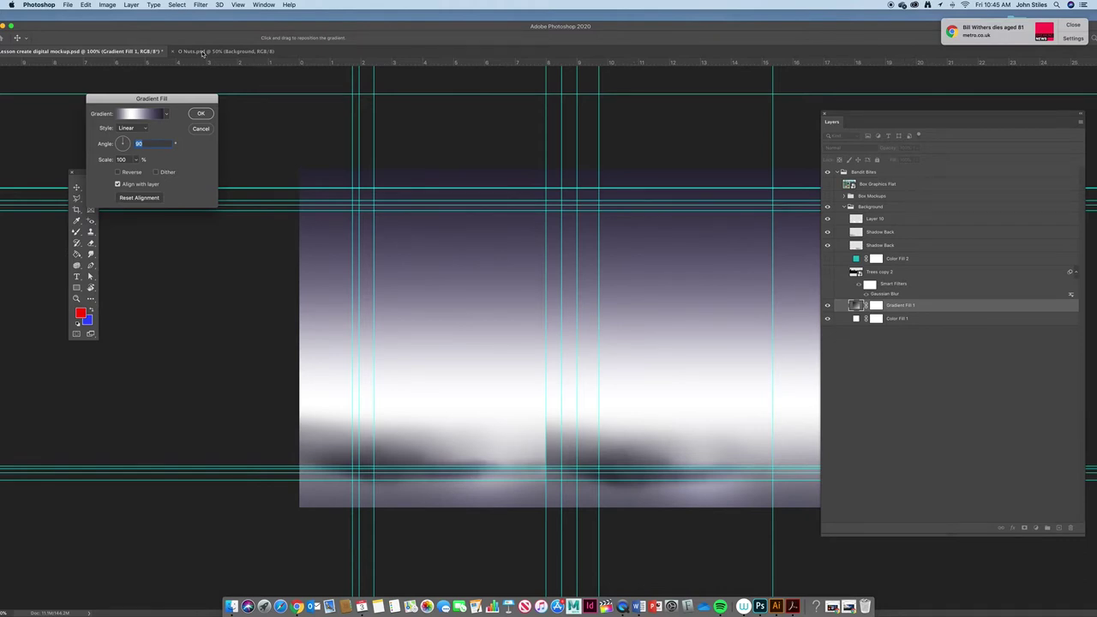
pyautogui.click(197, 128)
# Restore the Bandit Bites layers' visibility with Box Graphics Flat hidden, and return to the O Nuts document.
pyautogui.moveTo(827, 258); pyautogui.dragTo(828, 273)
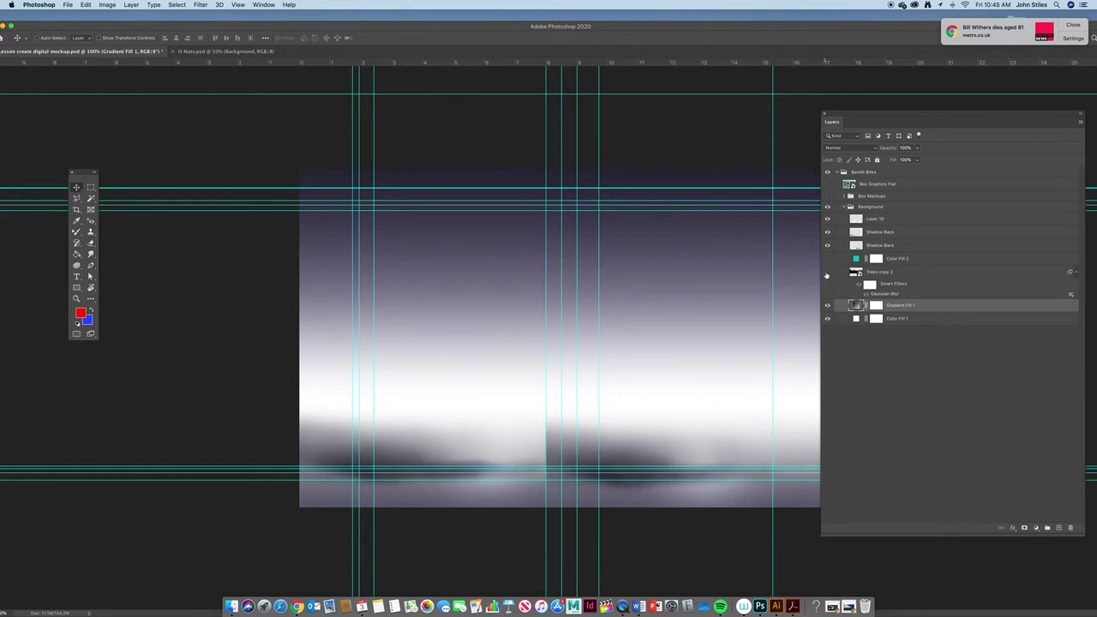
pyautogui.moveTo(827, 196); pyautogui.dragTo(827, 184)
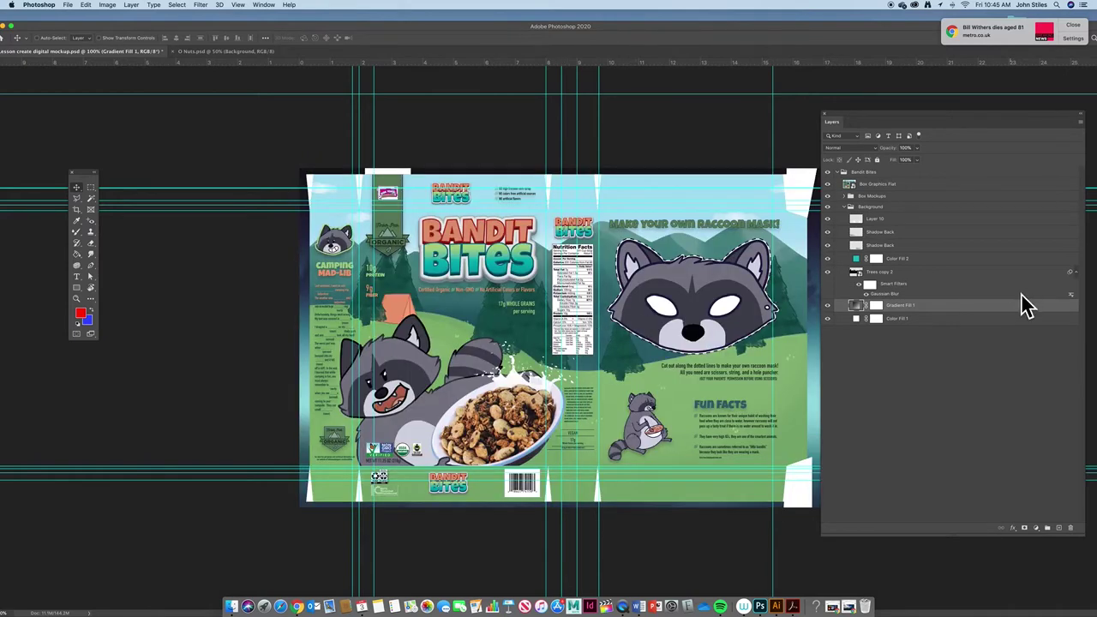
pyautogui.click(827, 184)
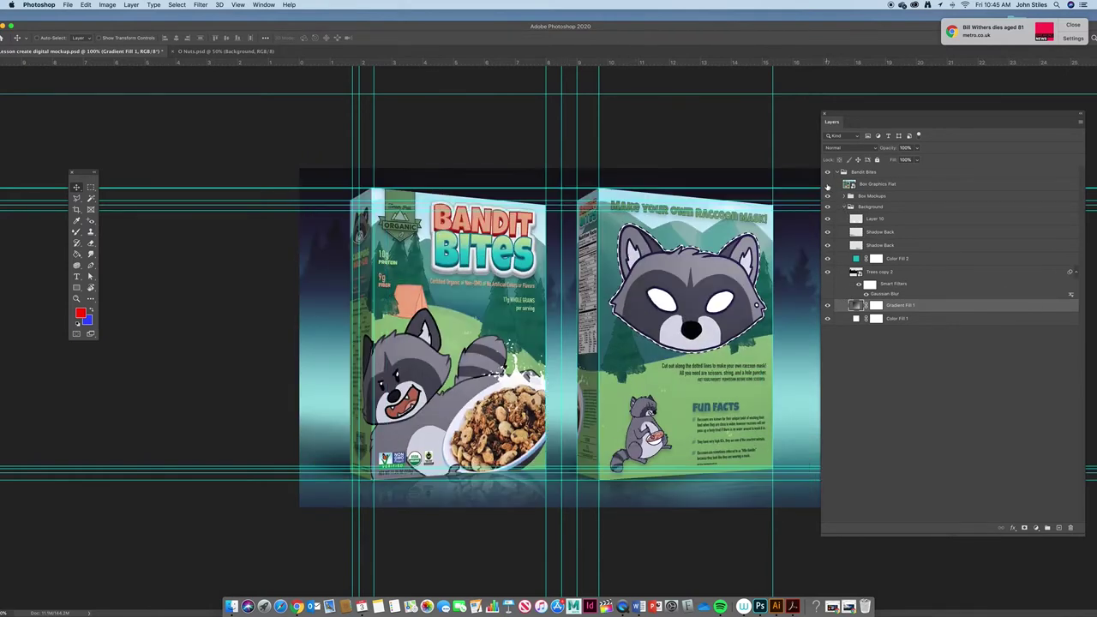
pyautogui.click(227, 51)
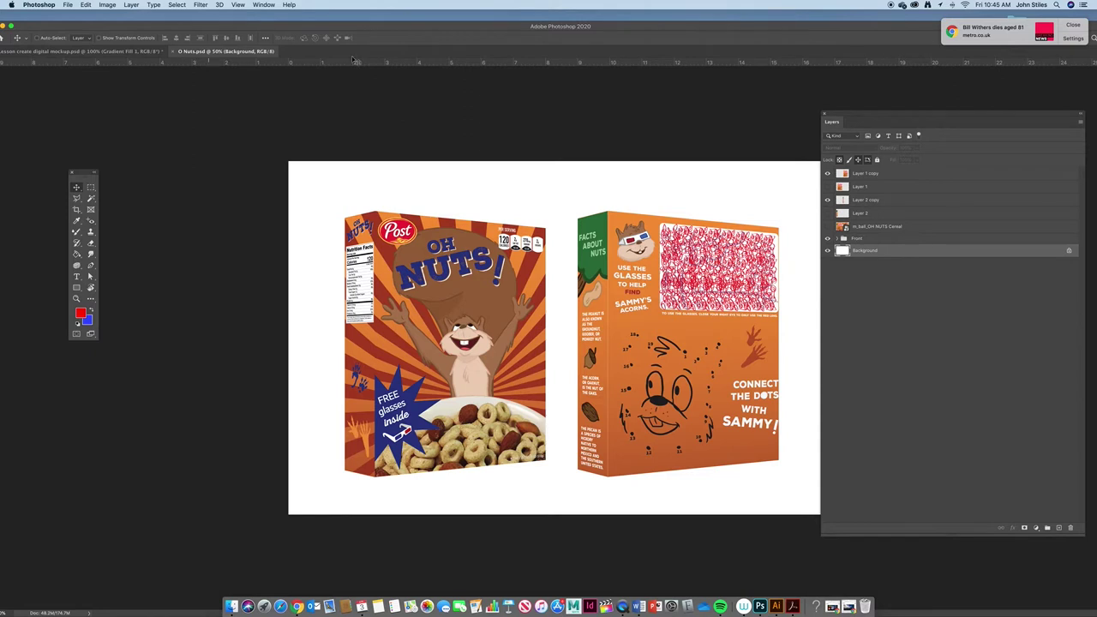
pyautogui.moveTo(317, 27)
pyautogui.mouseDown()
pyautogui.moveTo(382, 28)
pyautogui.moveTo(331, 27)
pyautogui.mouseUp()
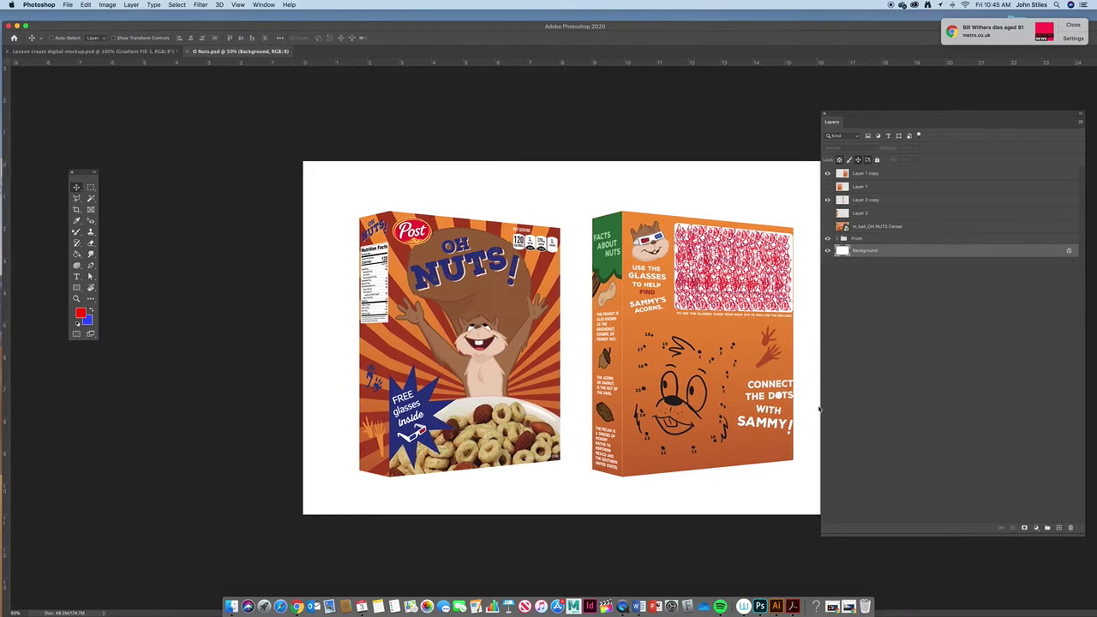
# Add a gradient fill layer directly above the Background using the black-to-white preset from Basics.
pyautogui.click(1036, 528)
pyautogui.scroll(-5, 1042, 548)
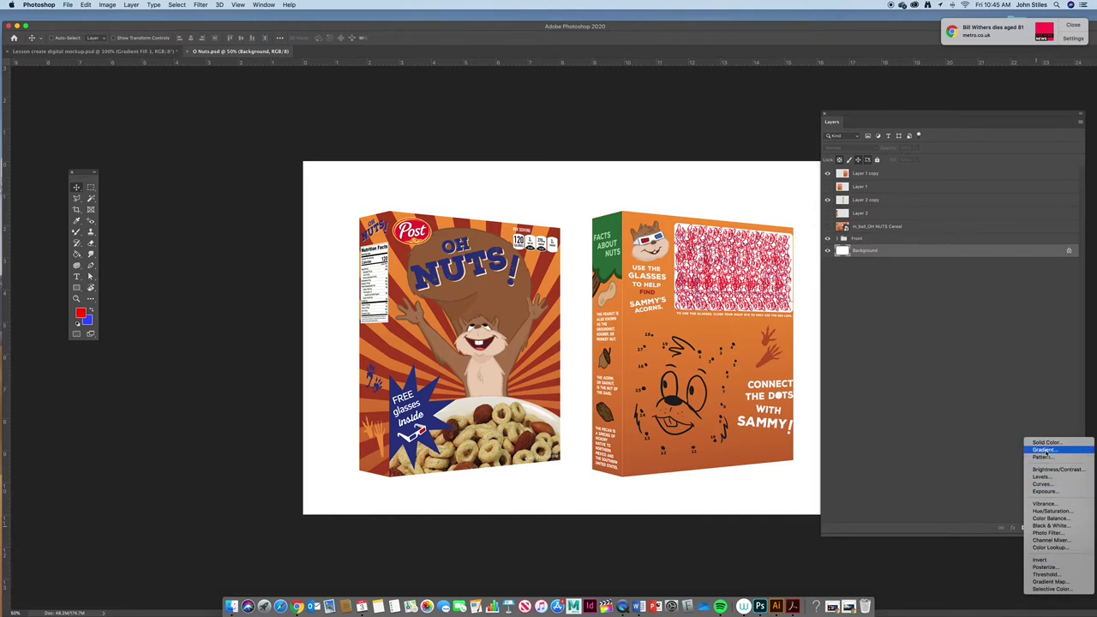
pyautogui.click(1043, 449)
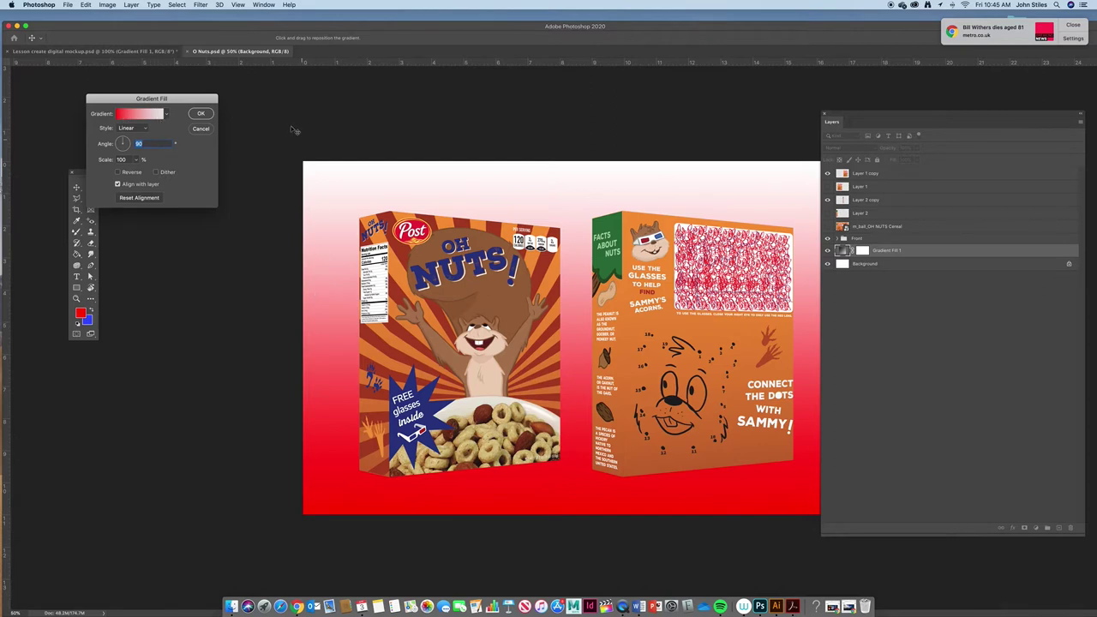
pyautogui.click(167, 114)
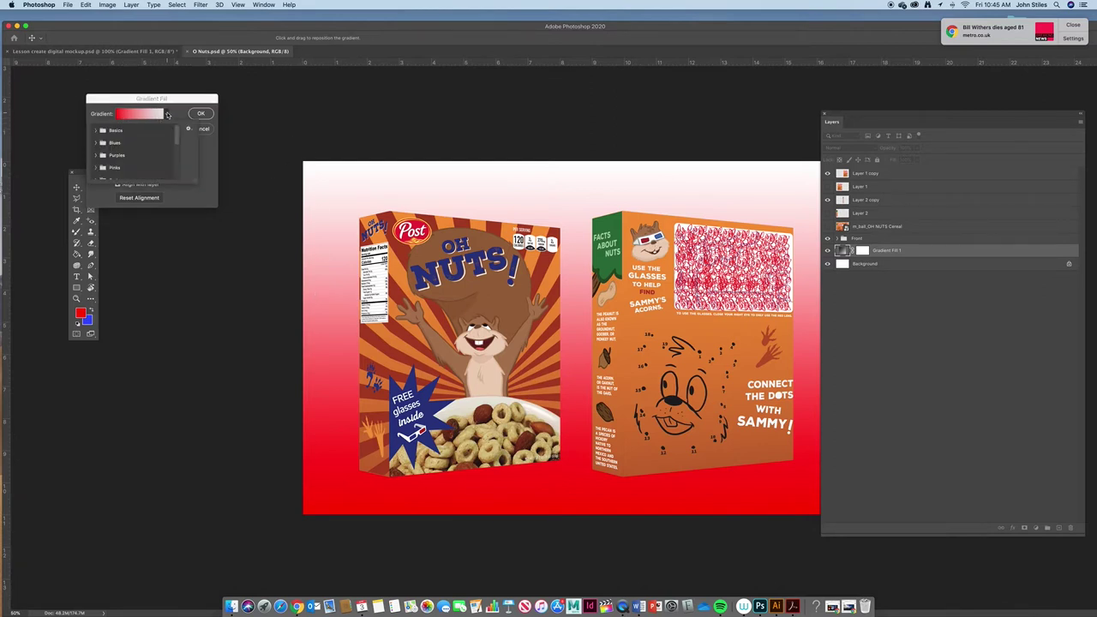
pyautogui.click(95, 131)
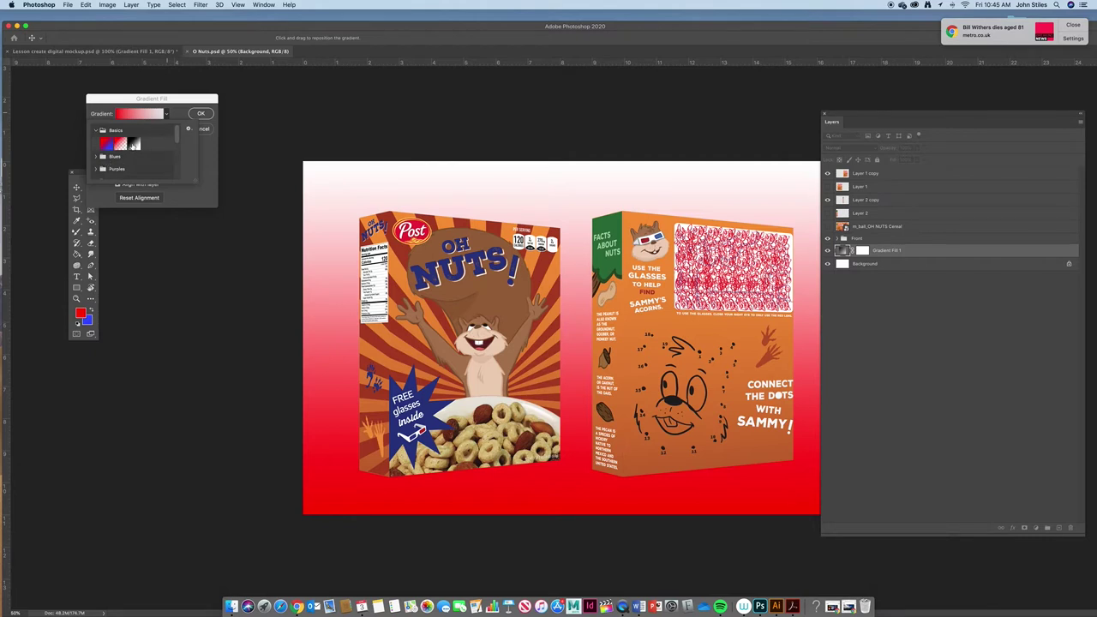
pyautogui.click(133, 145)
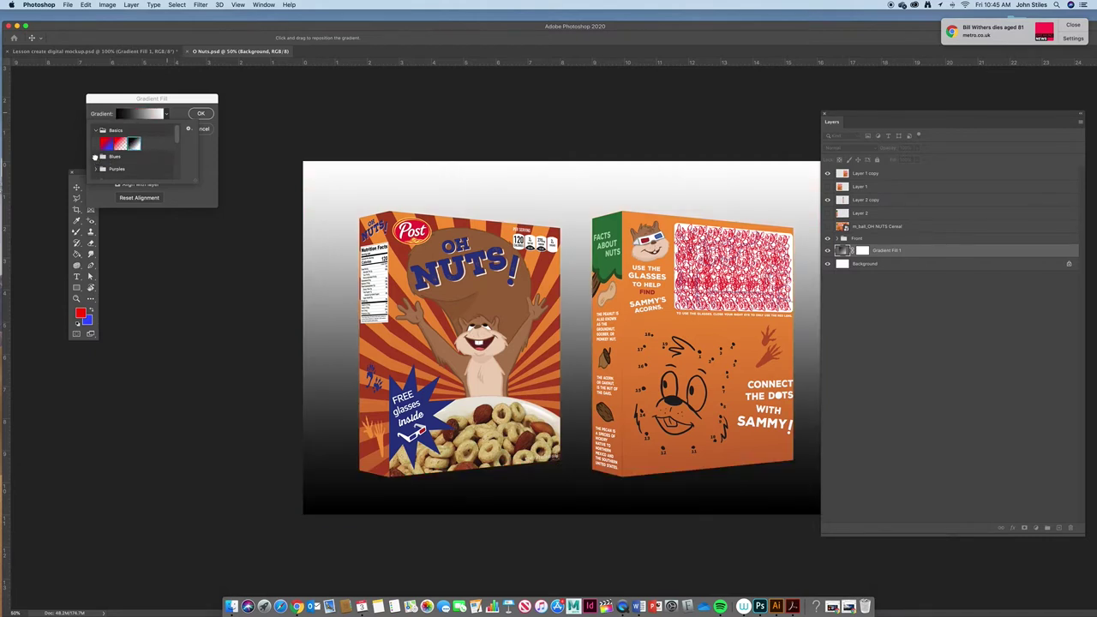
# Try a light blue preset from the Blues group on the gradient fill.
pyautogui.click(96, 157)
pyautogui.click(130, 172)
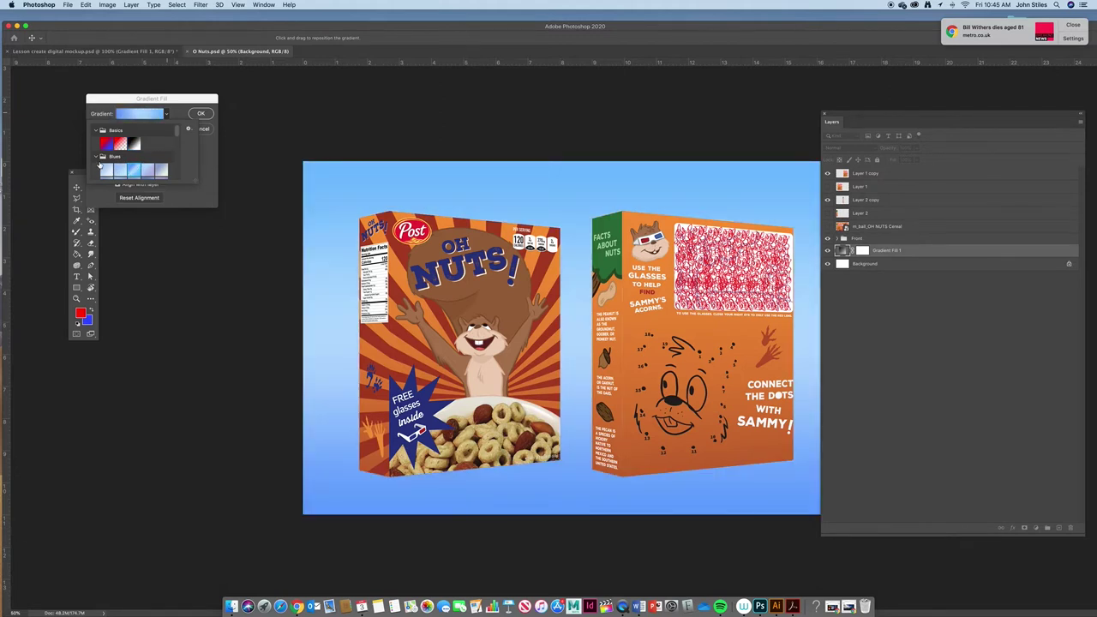
pyautogui.click(97, 158)
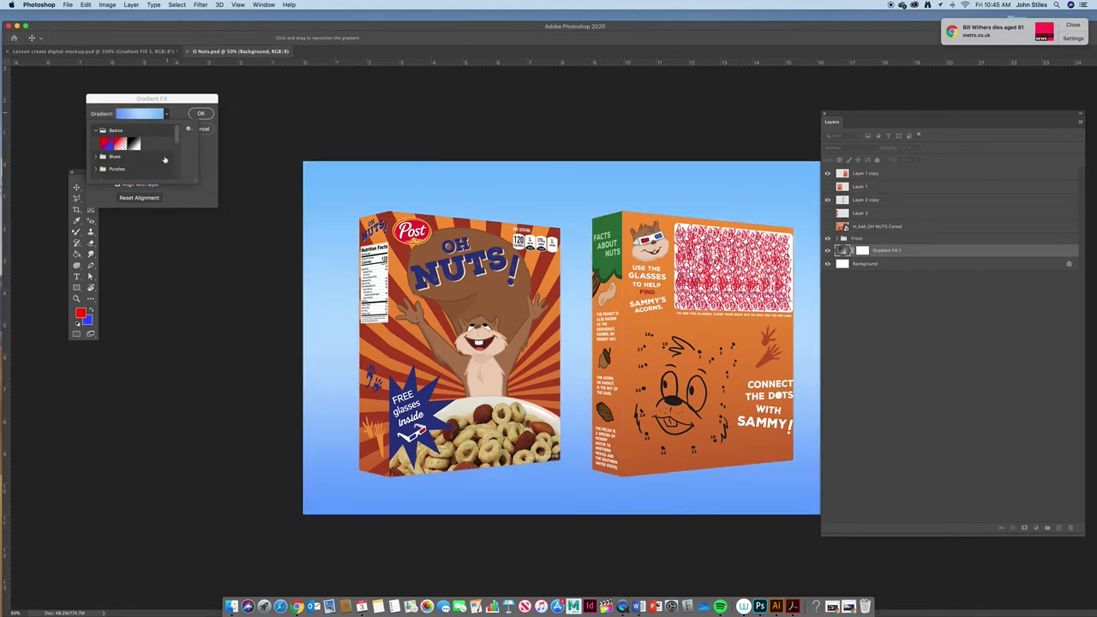
# Choose the black-to-white Basics preset again for the gradient fill and apply it.
pyautogui.click(133, 145)
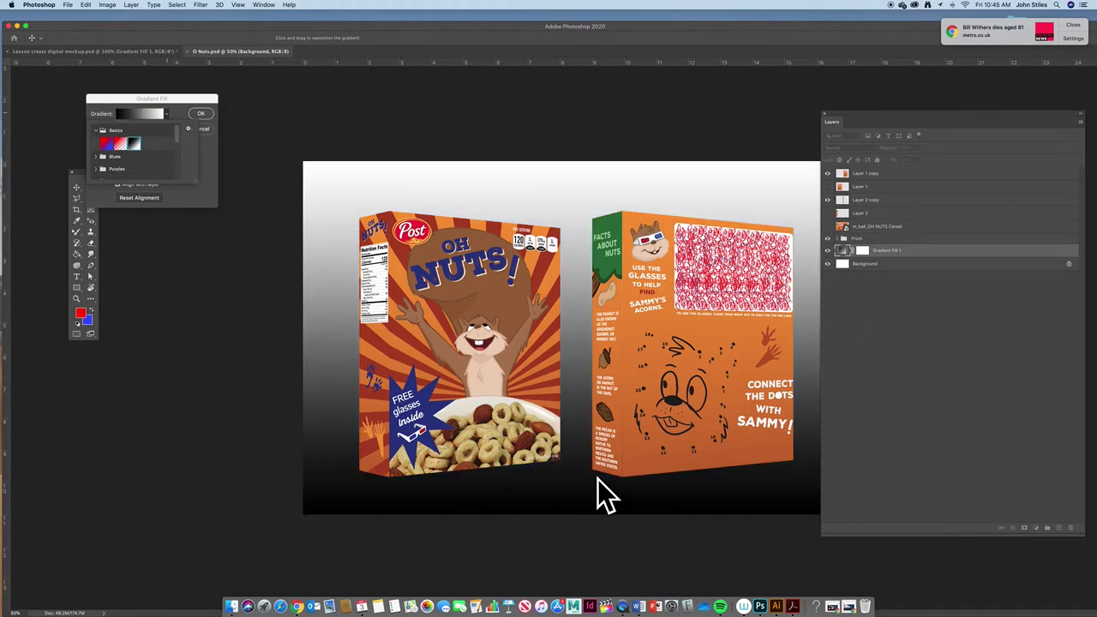
pyautogui.click(200, 115)
# Change the gradient's black color stop to a dark bluish gray, #32313a.
pyautogui.doubleClick(856, 250)
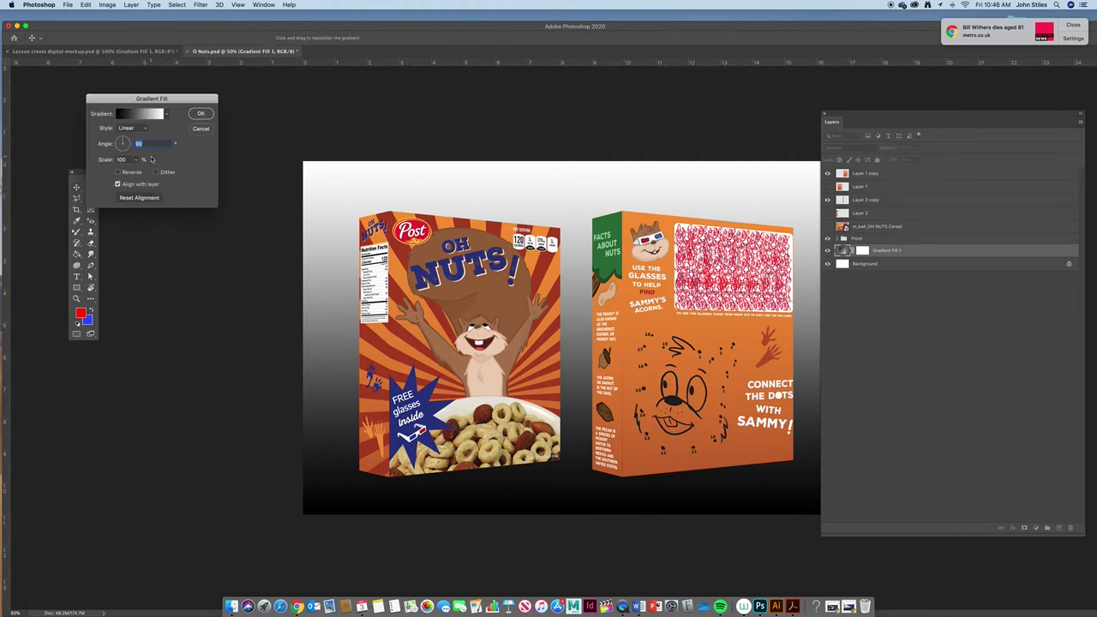
pyautogui.click(147, 115)
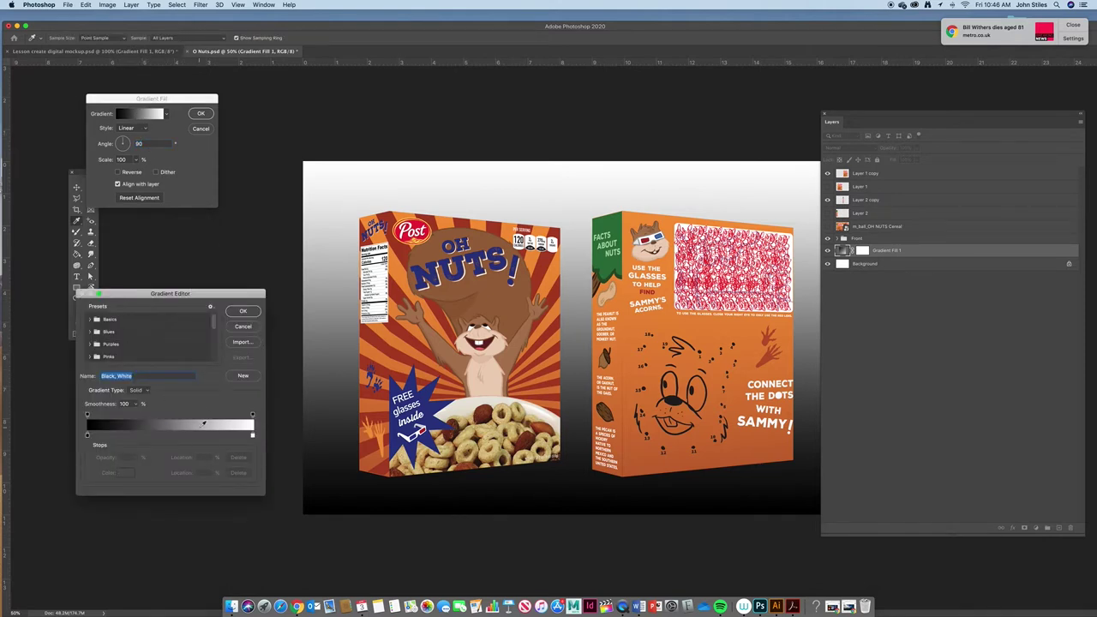
pyautogui.click(88, 437)
pyautogui.click(126, 473)
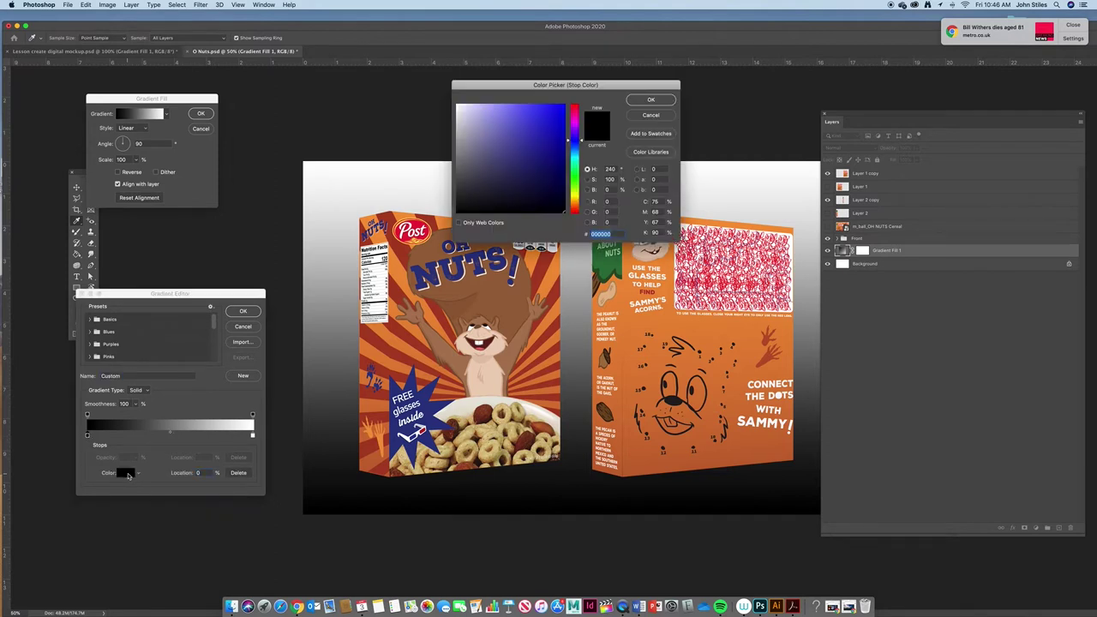
pyautogui.moveTo(526, 194); pyautogui.dragTo(469, 186)
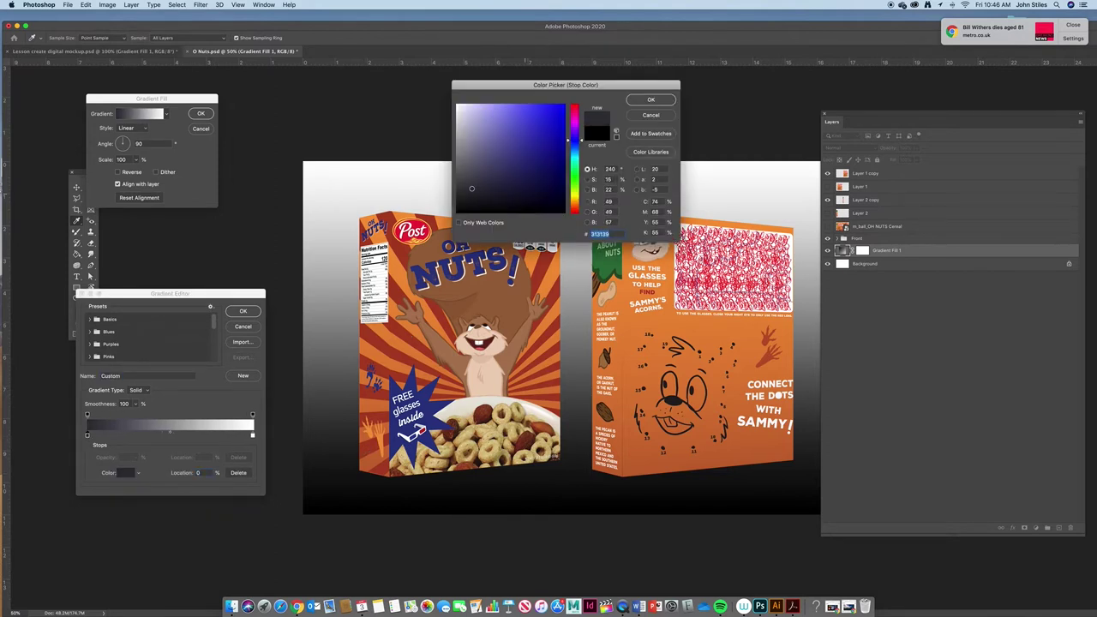
pyautogui.moveTo(469, 186); pyautogui.dragTo(465, 185)
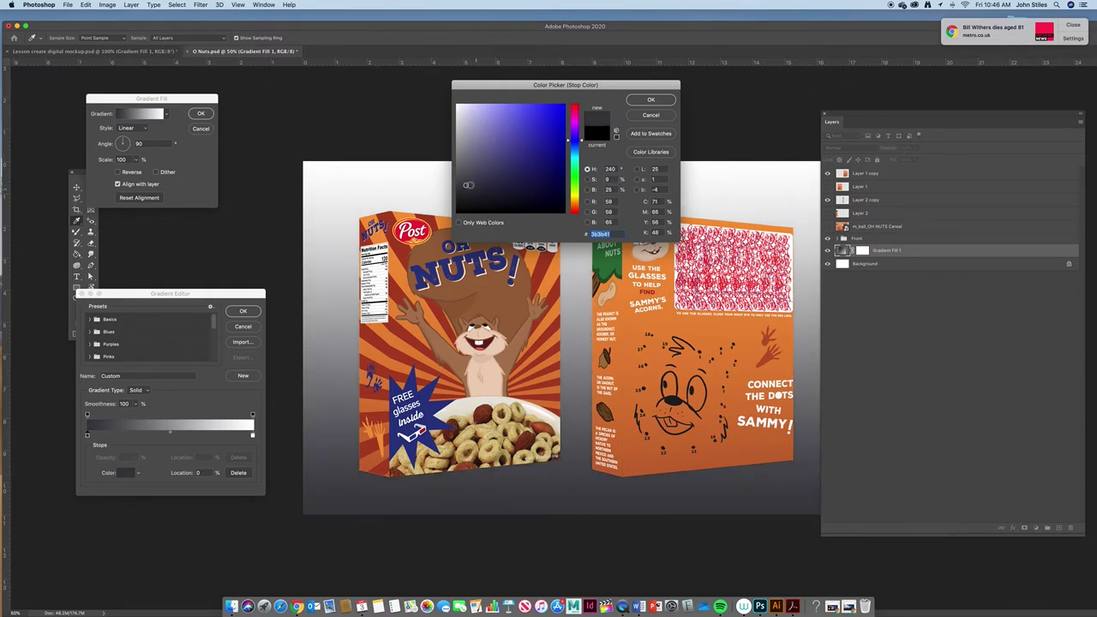
pyautogui.click(462, 188)
pyautogui.click(461, 182)
pyautogui.moveTo(583, 140); pyautogui.dragTo(583, 164)
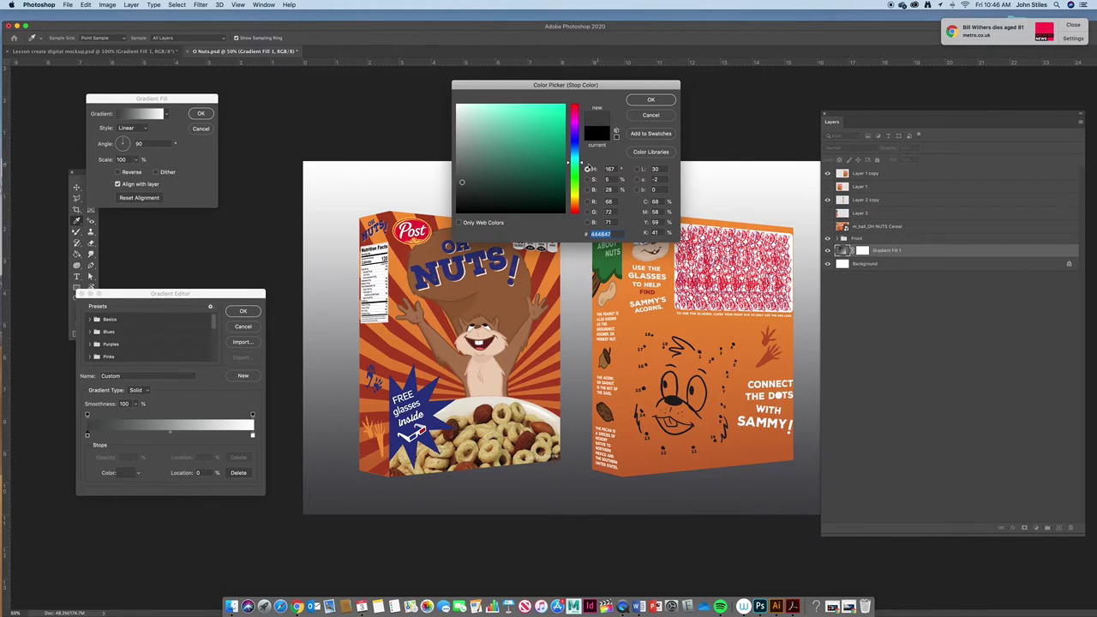
pyautogui.moveTo(585, 166); pyautogui.dragTo(581, 138)
pyautogui.moveTo(463, 183); pyautogui.dragTo(472, 187)
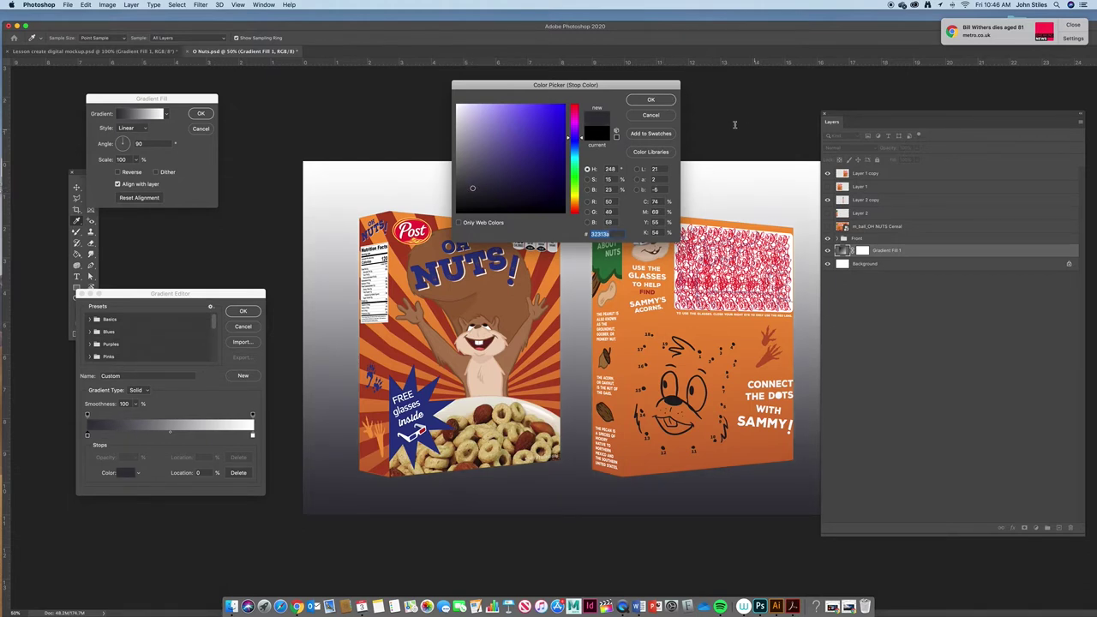
pyautogui.click(651, 99)
# Move the gradient's white color stop near the middle and add another color stop at 99%.
pyautogui.moveTo(251, 435); pyautogui.dragTo(175, 435)
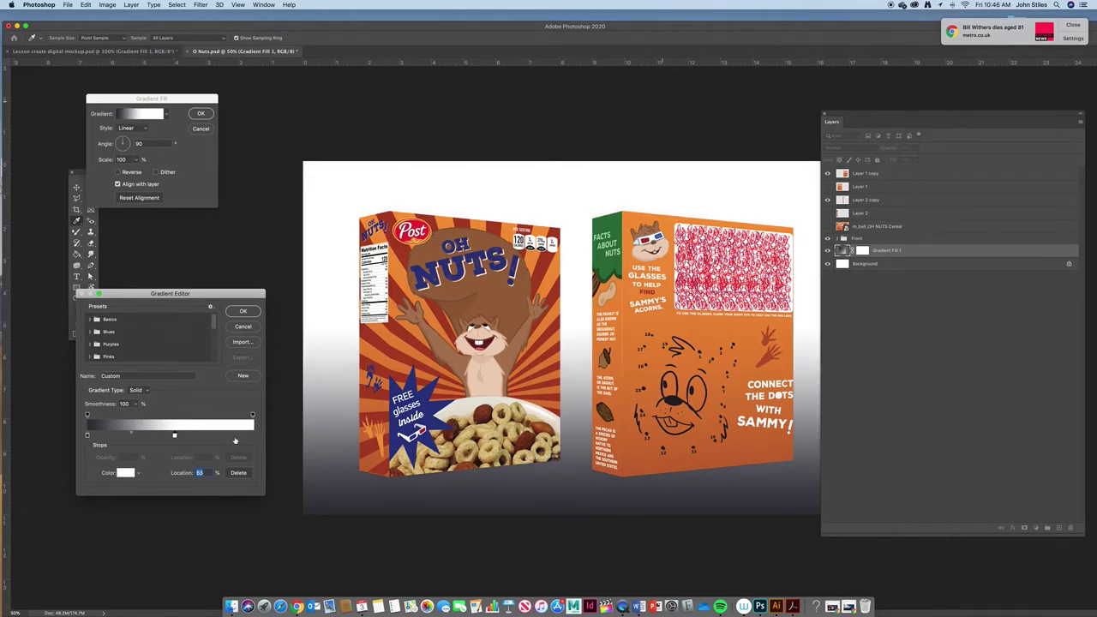
pyautogui.click(253, 436)
pyautogui.moveTo(254, 436); pyautogui.dragTo(252, 436)
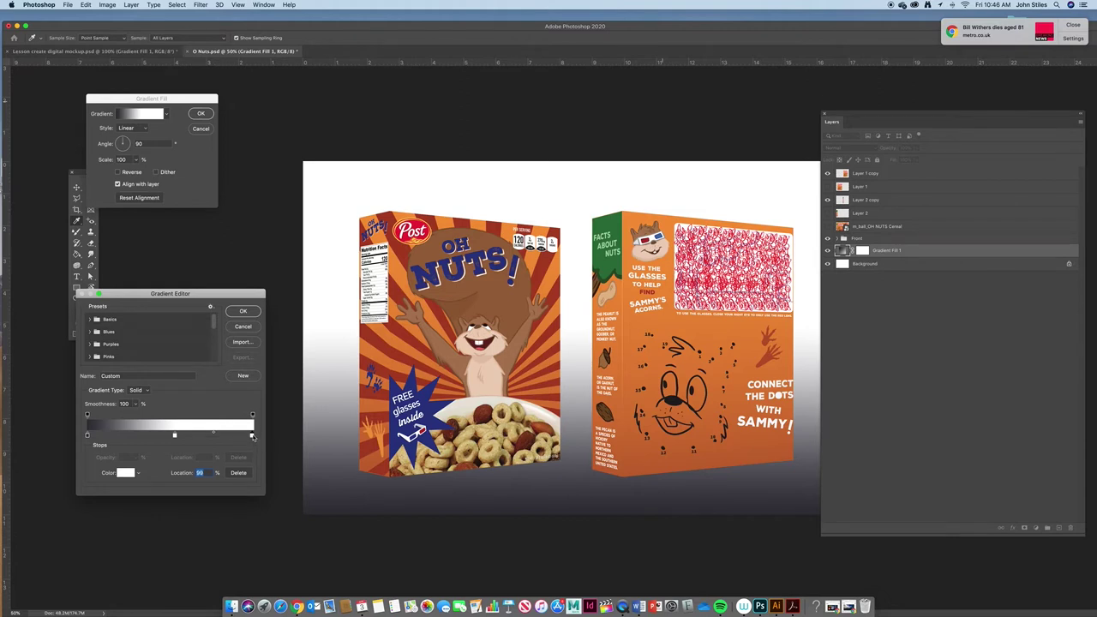
# Change the color of the gradient's 99% stop to a dark purplish gray, #2a2631.
pyautogui.click(126, 473)
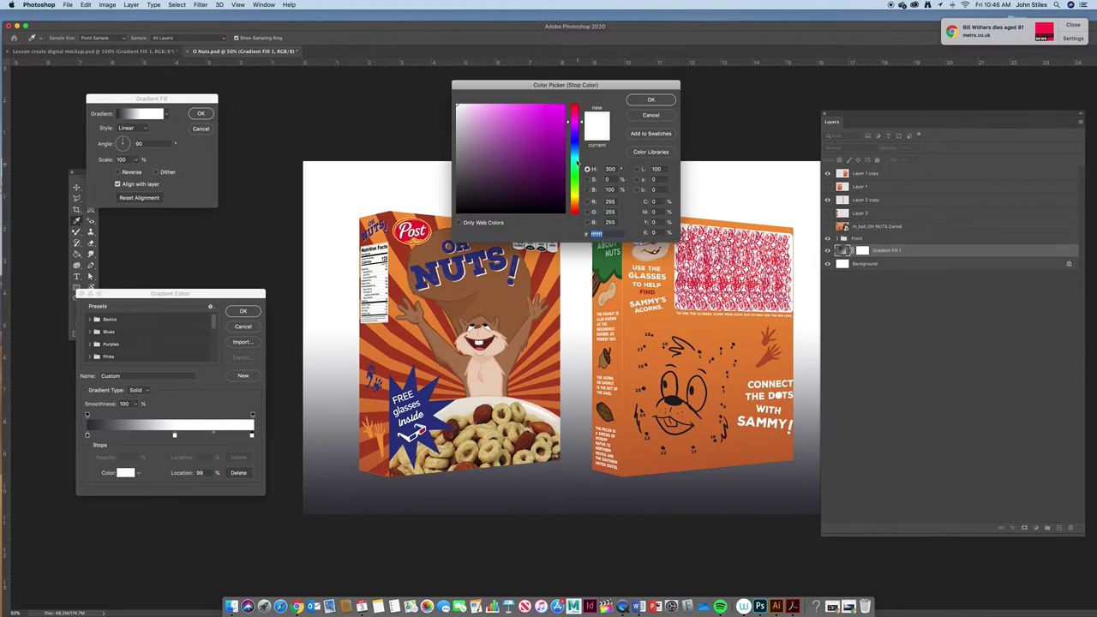
pyautogui.click(471, 189)
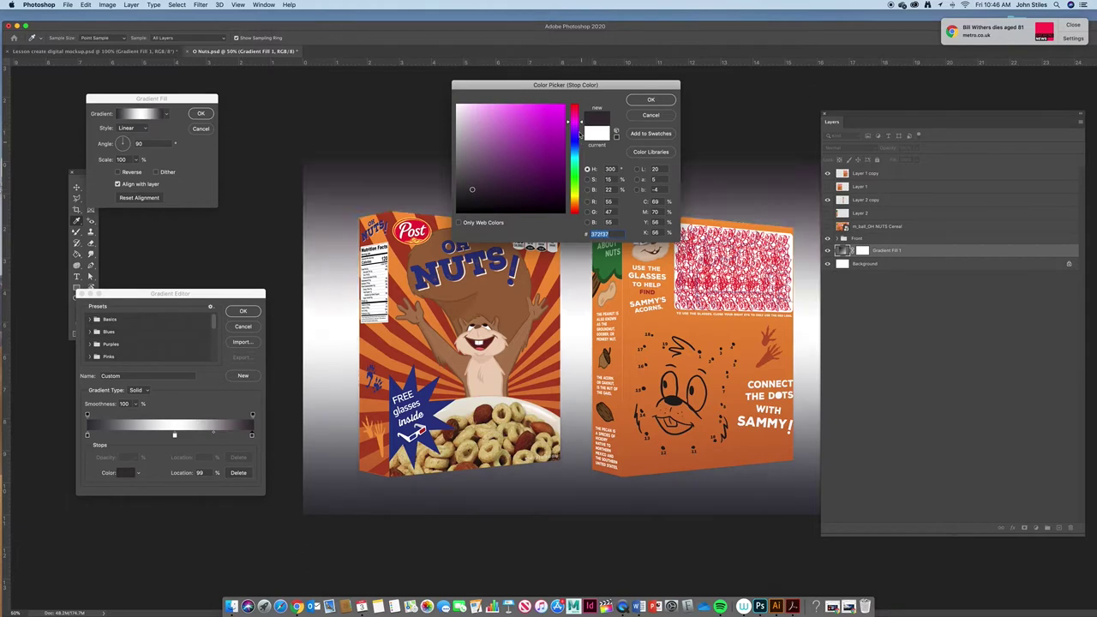
pyautogui.moveTo(579, 127); pyautogui.dragTo(579, 133)
pyautogui.moveTo(471, 189); pyautogui.dragTo(481, 191)
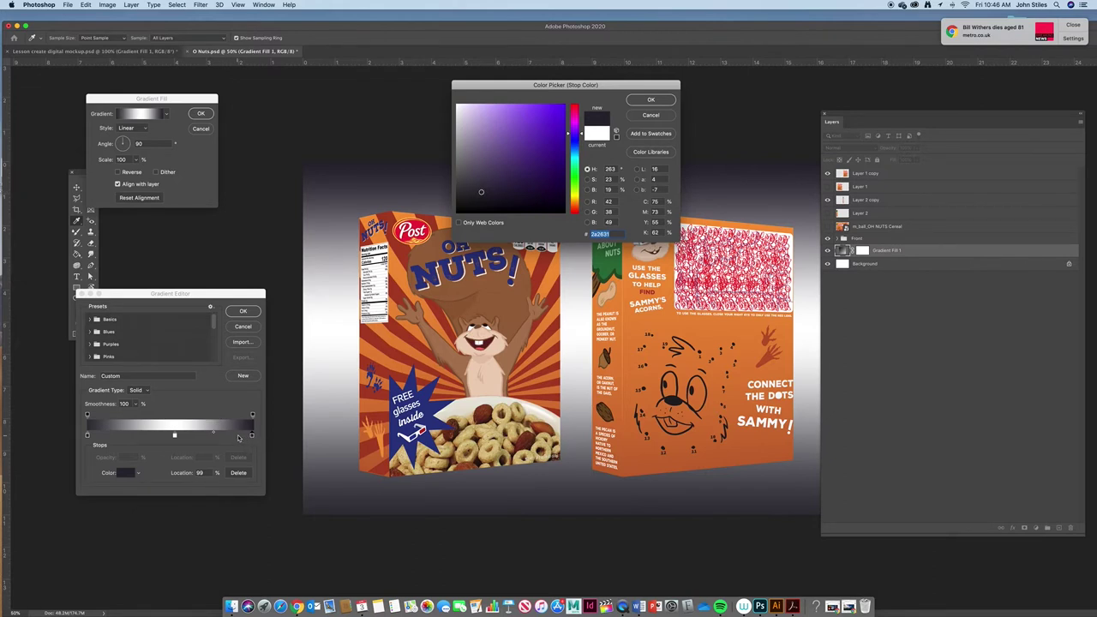
pyautogui.click(658, 100)
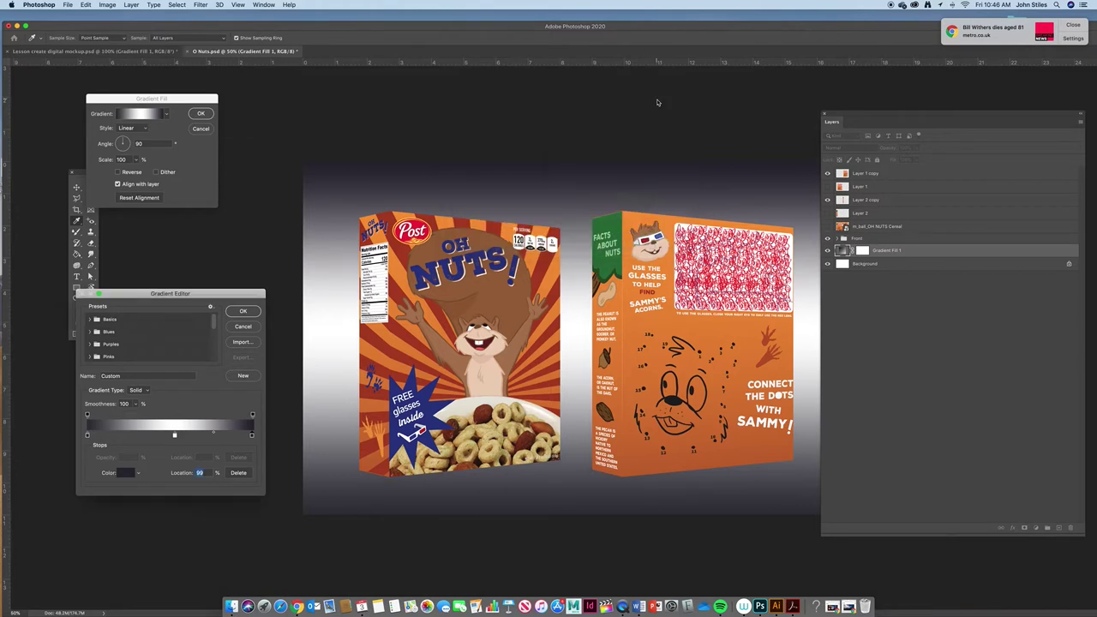
# Pull the dark end stop slightly inward, place the white stop at about 46%, and apply the gradient fill.
pyautogui.moveTo(251, 436); pyautogui.dragTo(164, 436)
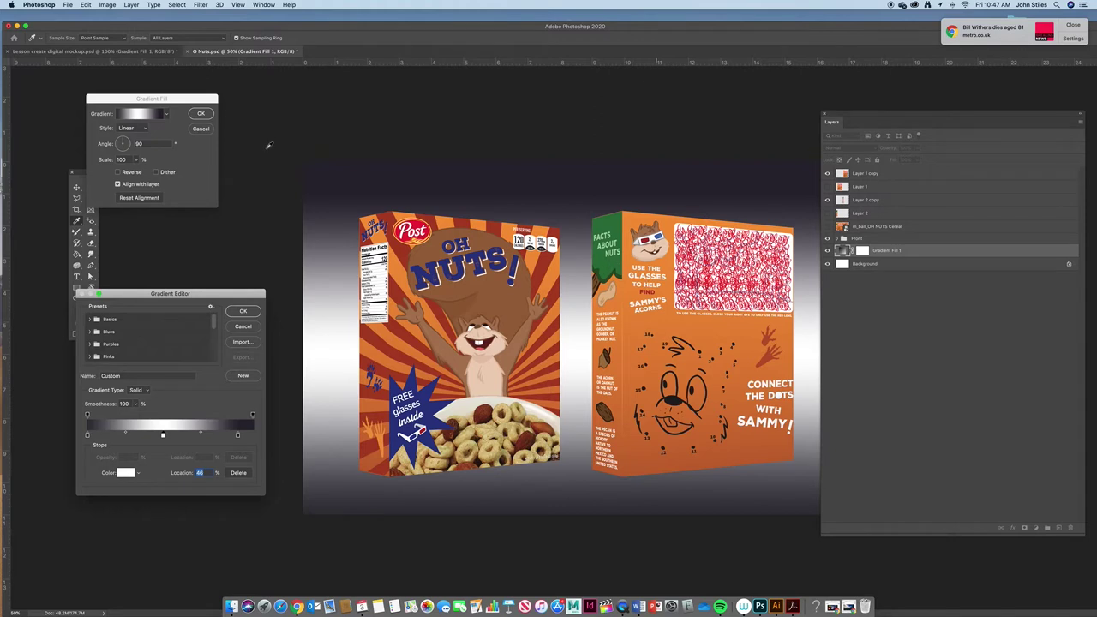
pyautogui.click(245, 326)
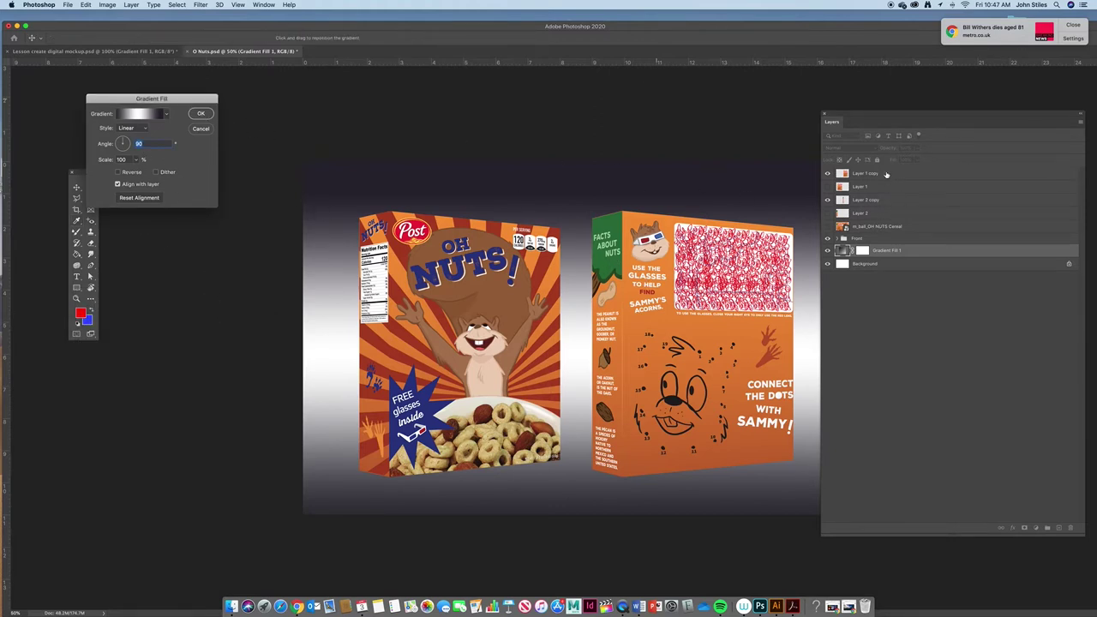
pyautogui.click(200, 114)
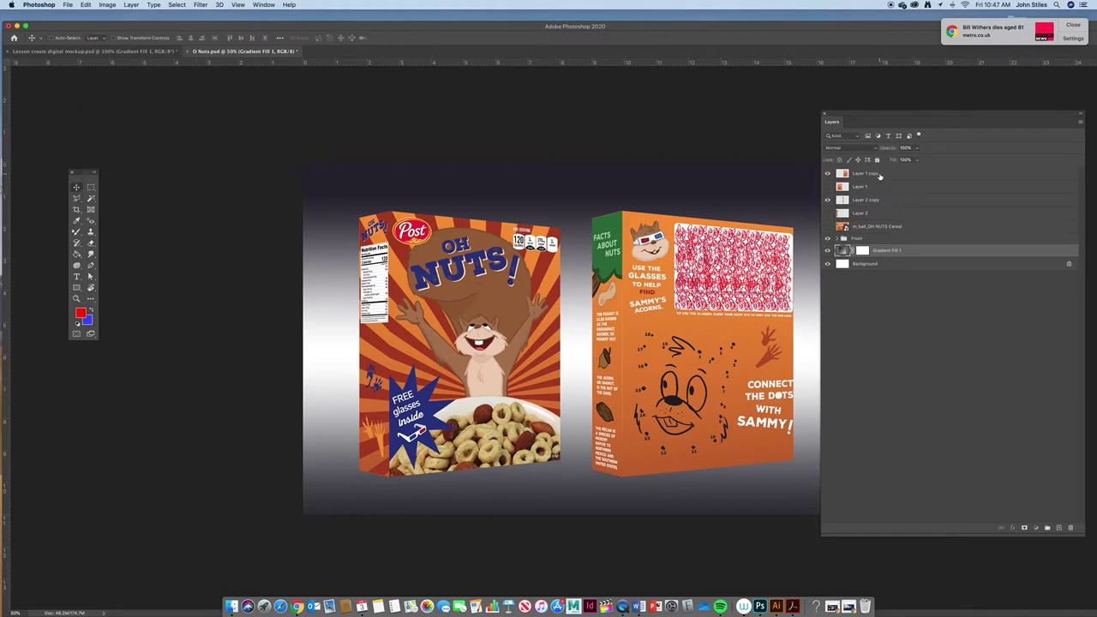
# Group the layers from Layer 1 copy through Layer 2 as Back and place the group directly below Front.
pyautogui.click(878, 174)
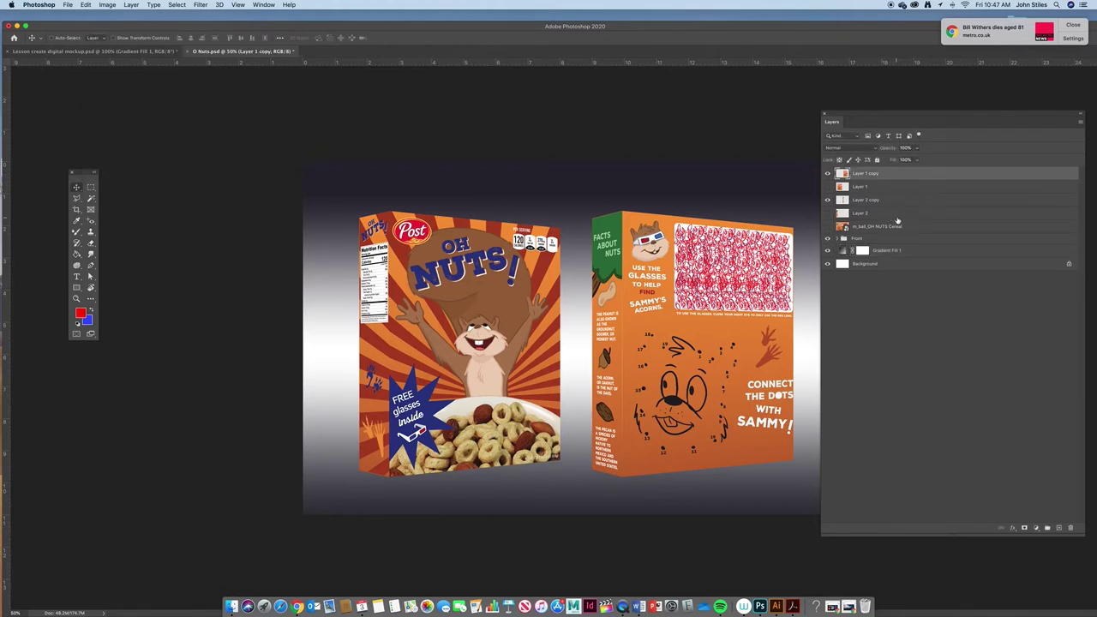
pyautogui.keyDown('shift'); pyautogui.click(897, 214); pyautogui.keyUp('shift')
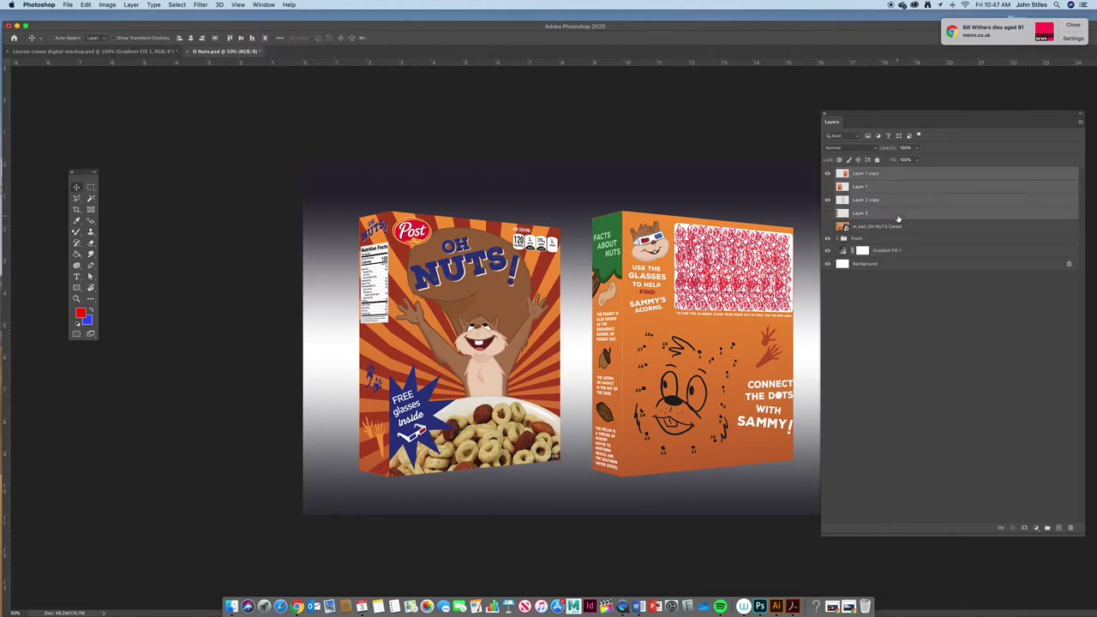
pyautogui.click(1047, 528)
pyautogui.doubleClick(857, 172)
pyautogui.write('B')
pyautogui.press('Return')
pyautogui.moveTo(849, 170); pyautogui.dragTo(872, 206)
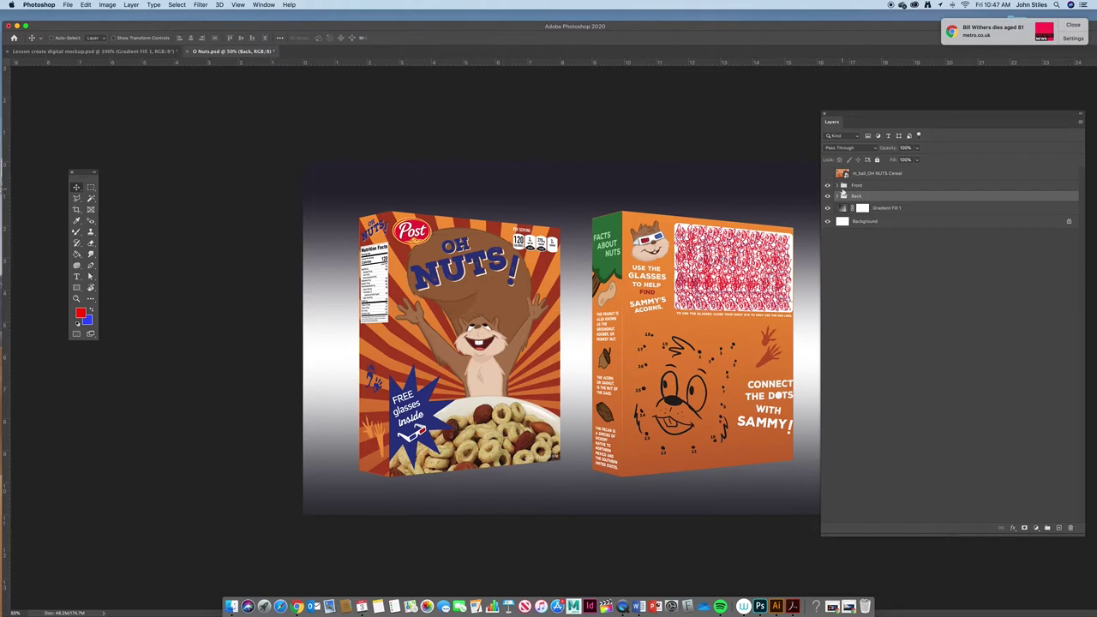
# Expand the Front group, check which artwork the Side layer holds, and compare the box shading with the Bandit Bites mockup.
pyautogui.click(837, 185)
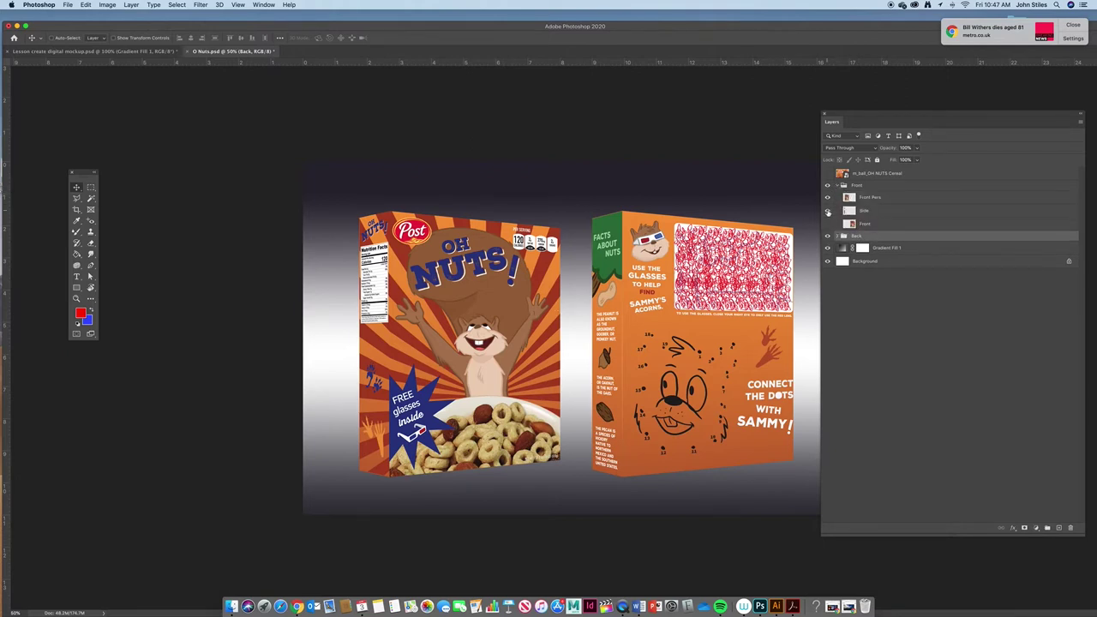
pyautogui.click(828, 211)
pyautogui.click(828, 211)
pyautogui.click(121, 51)
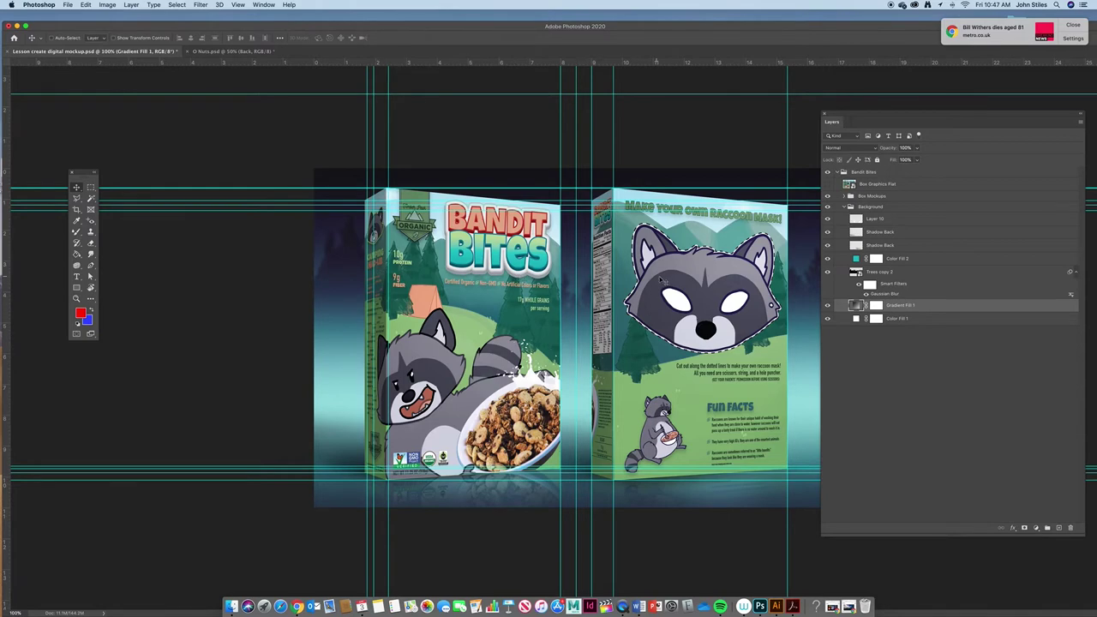
pyautogui.click(239, 53)
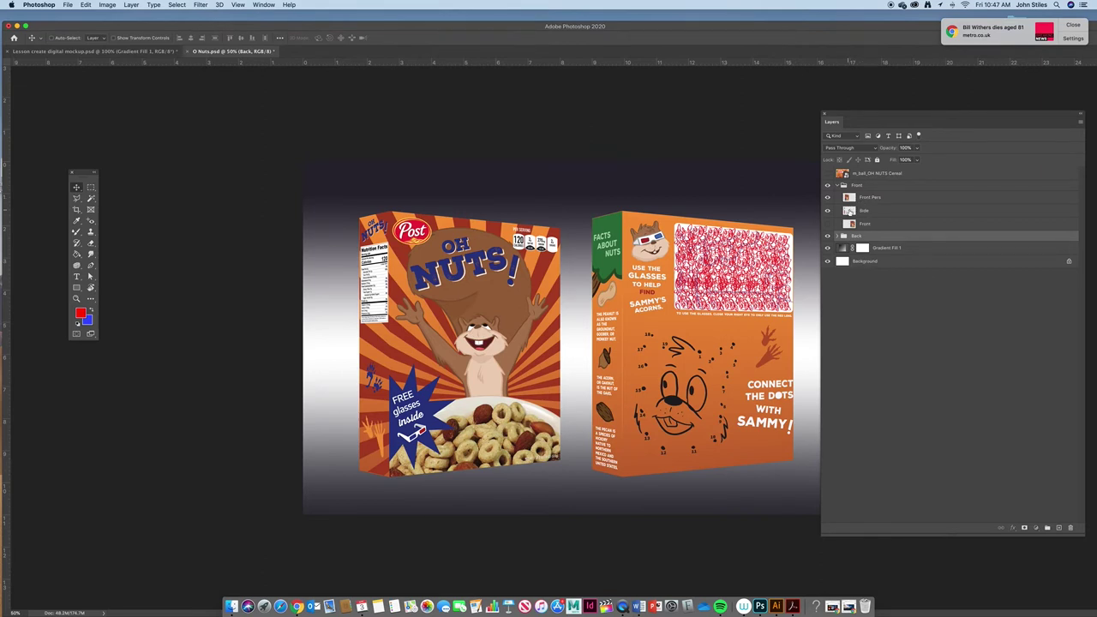
# Add a Hue/Saturation adjustment with lightness -21 above the Side layer and clip it to that layer.
pyautogui.click(849, 211)
pyautogui.click(1035, 528)
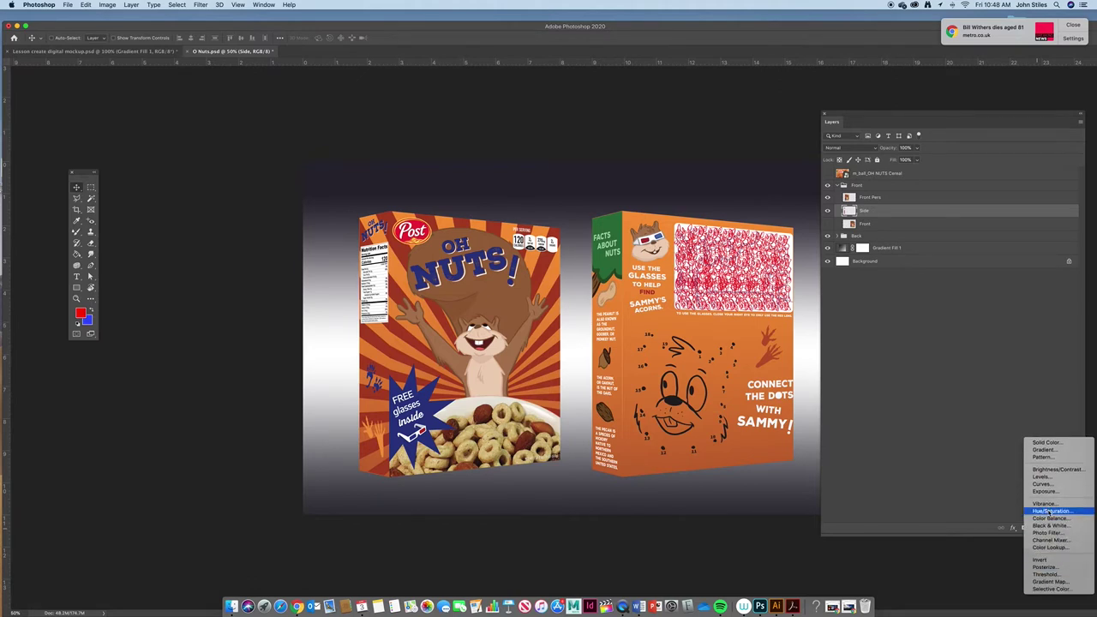
pyautogui.click(1048, 512)
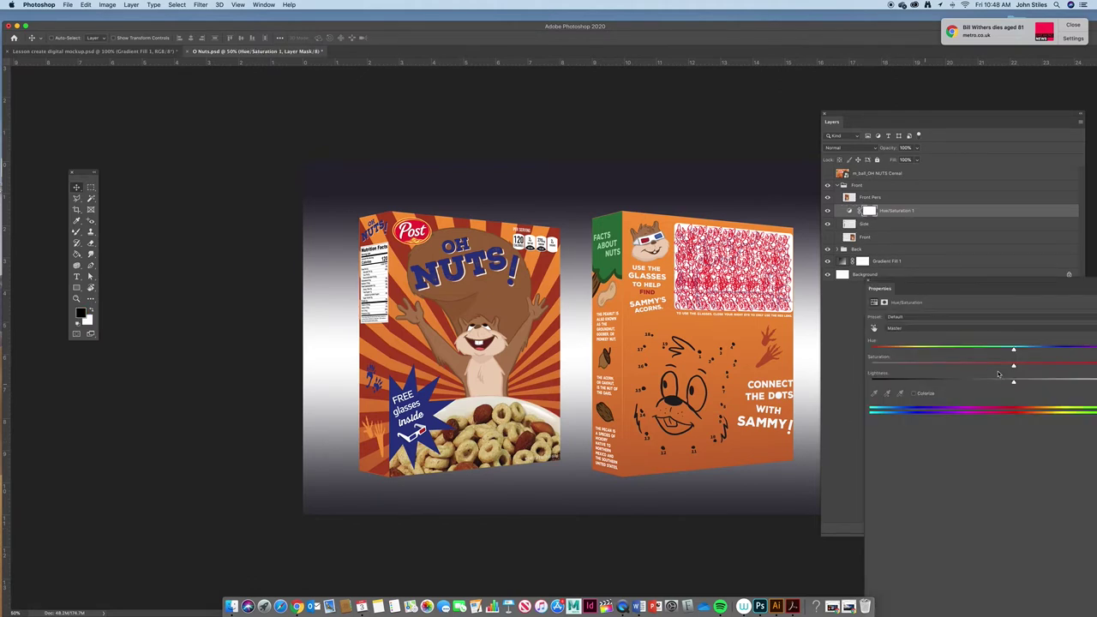
pyautogui.moveTo(1012, 382); pyautogui.dragTo(984, 383)
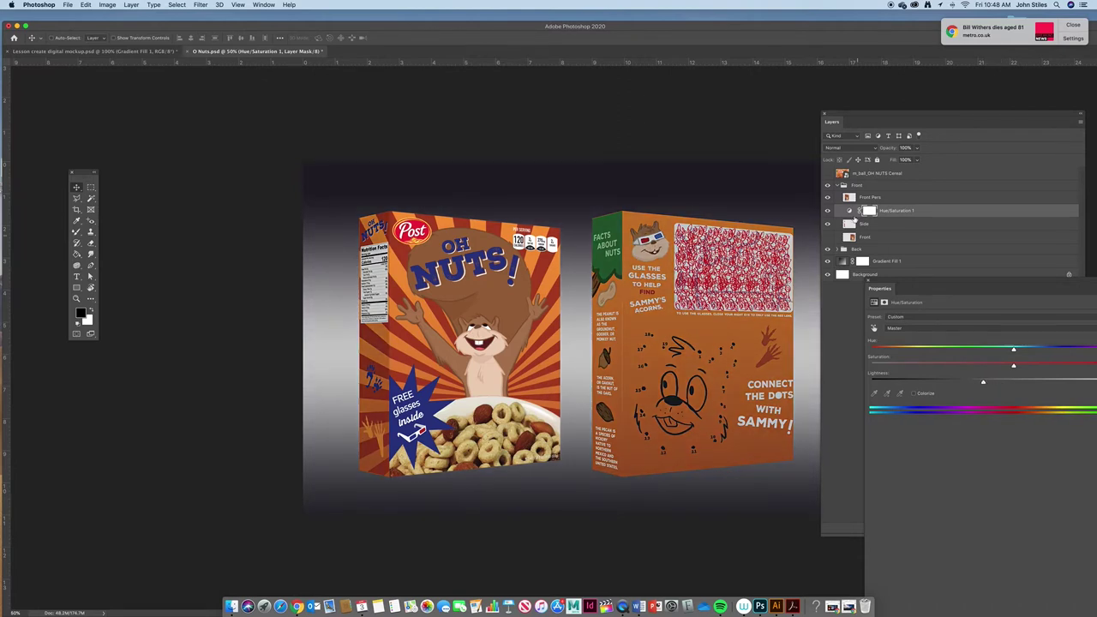
pyautogui.moveTo(909, 285); pyautogui.dragTo(66, 98)
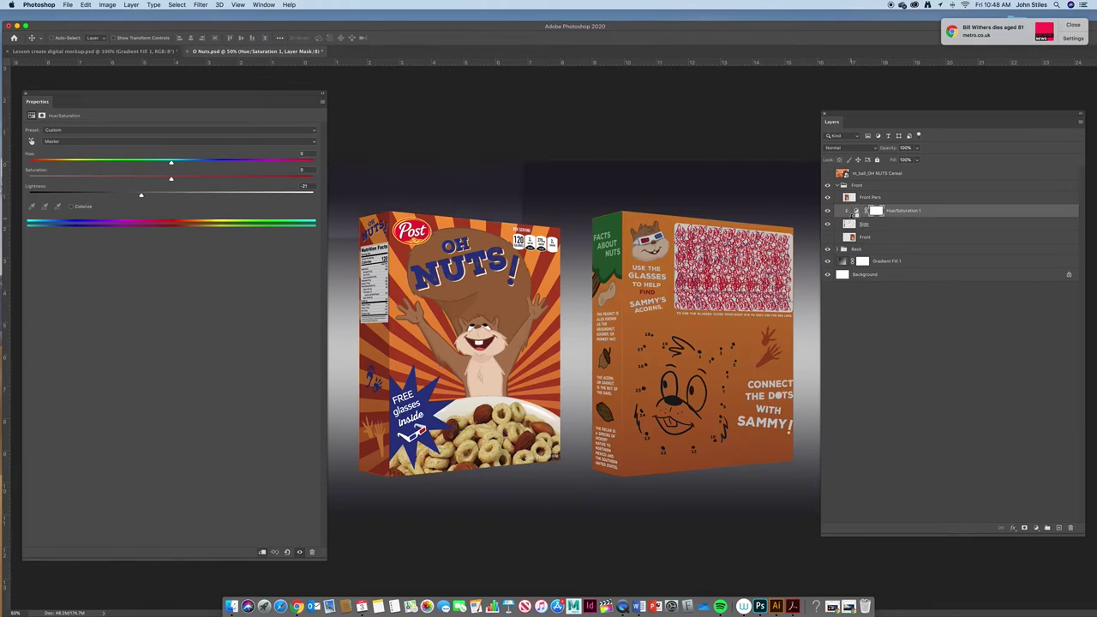
pyautogui.keyDown('alt'); pyautogui.click(852, 216); pyautogui.keyUp('alt')
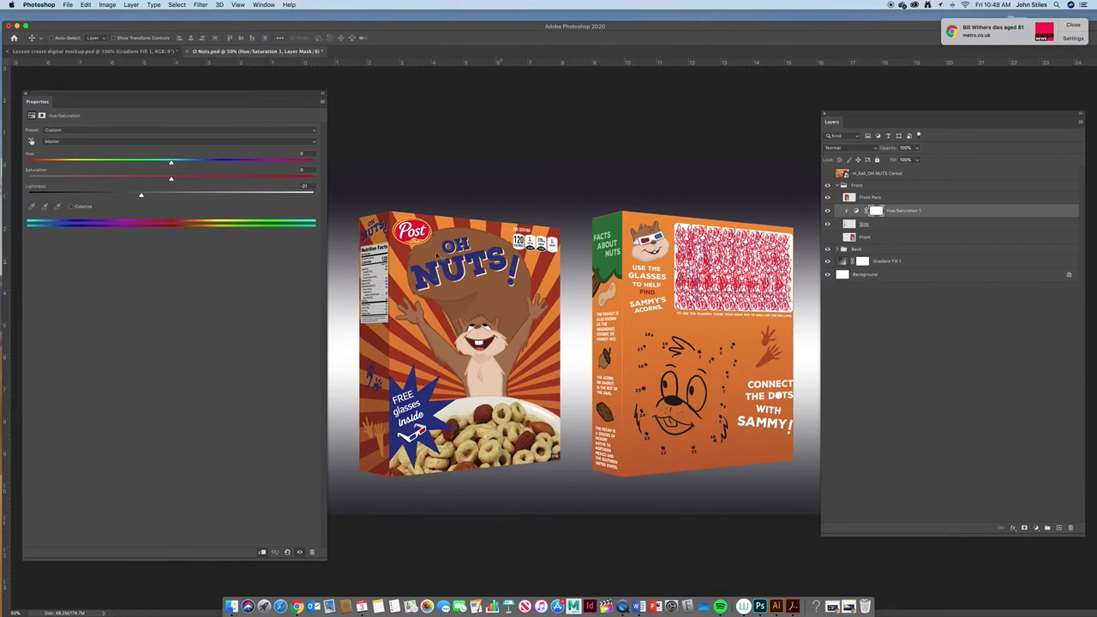
# Darken the front box's side panel further by setting its Hue/Saturation lightness to -29.
pyautogui.moveTo(294, 96); pyautogui.dragTo(1071, 246)
pyautogui.moveTo(924, 348); pyautogui.dragTo(910, 349)
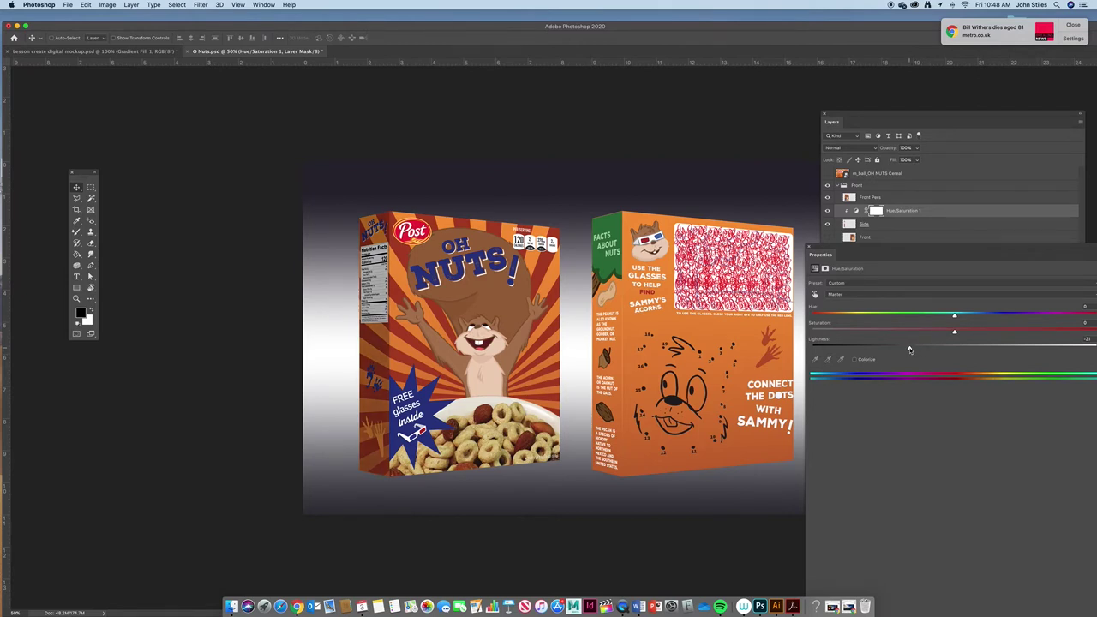
pyautogui.moveTo(860, 249); pyautogui.dragTo(385, 189)
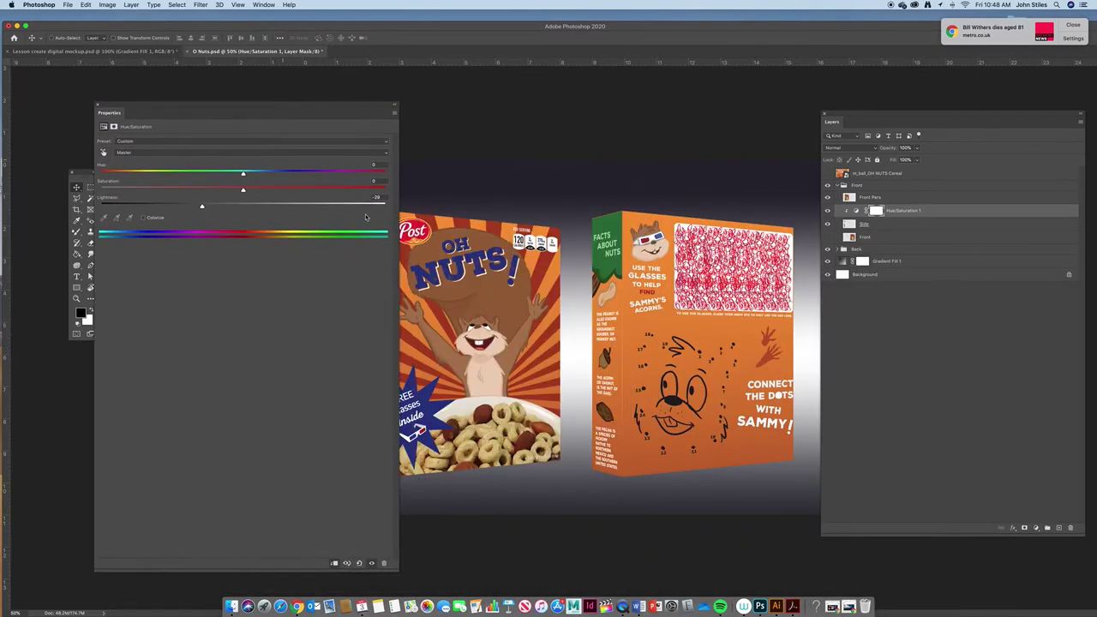
pyautogui.click(921, 359)
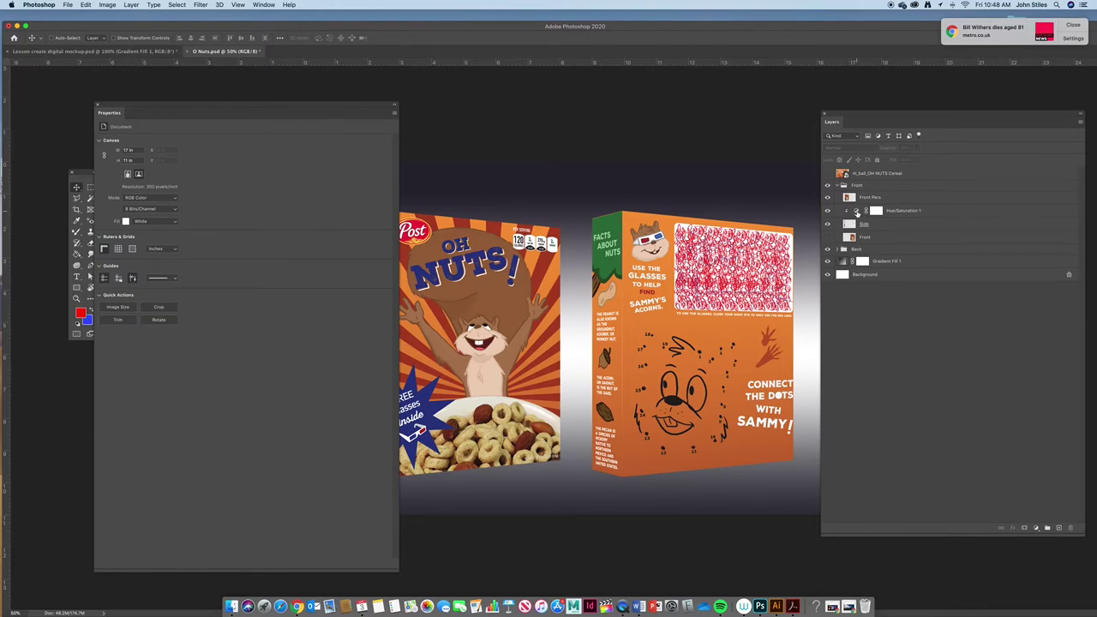
# Expand the Back group and try to copy the front side's Hue/Saturation adjustment onto the back box's side layer.
pyautogui.click(838, 249)
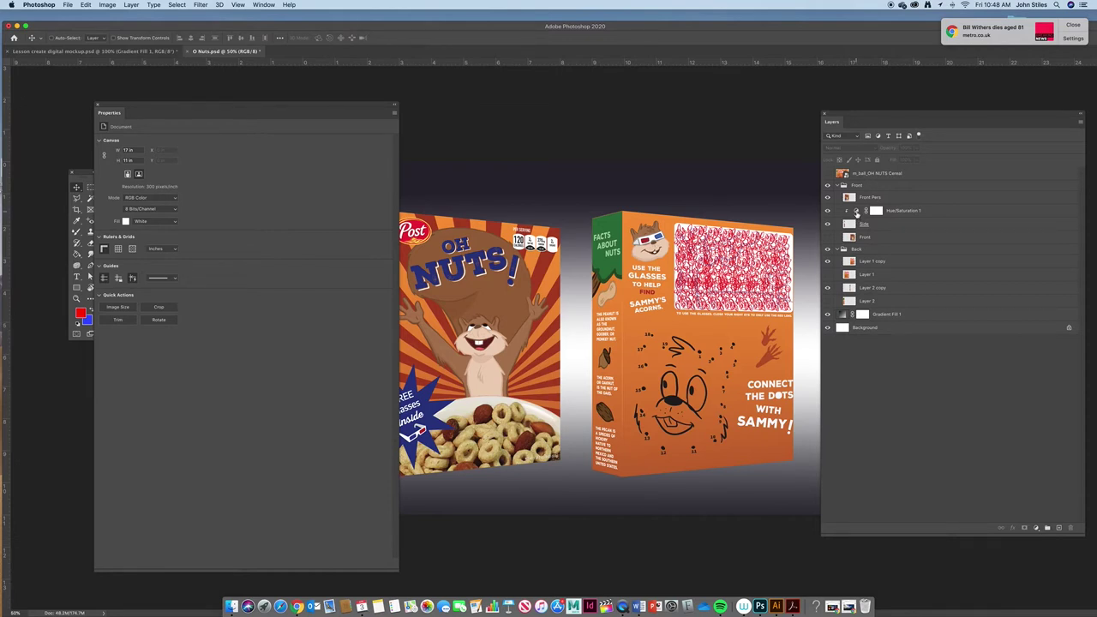
pyautogui.moveTo(875, 211); pyautogui.dragTo(891, 290)
pyautogui.moveTo(877, 214); pyautogui.dragTo(880, 280)
pyautogui.keyDown('alt'); pyautogui.click(882, 279); pyautogui.keyUp('alt')
pyautogui.press('super+z')
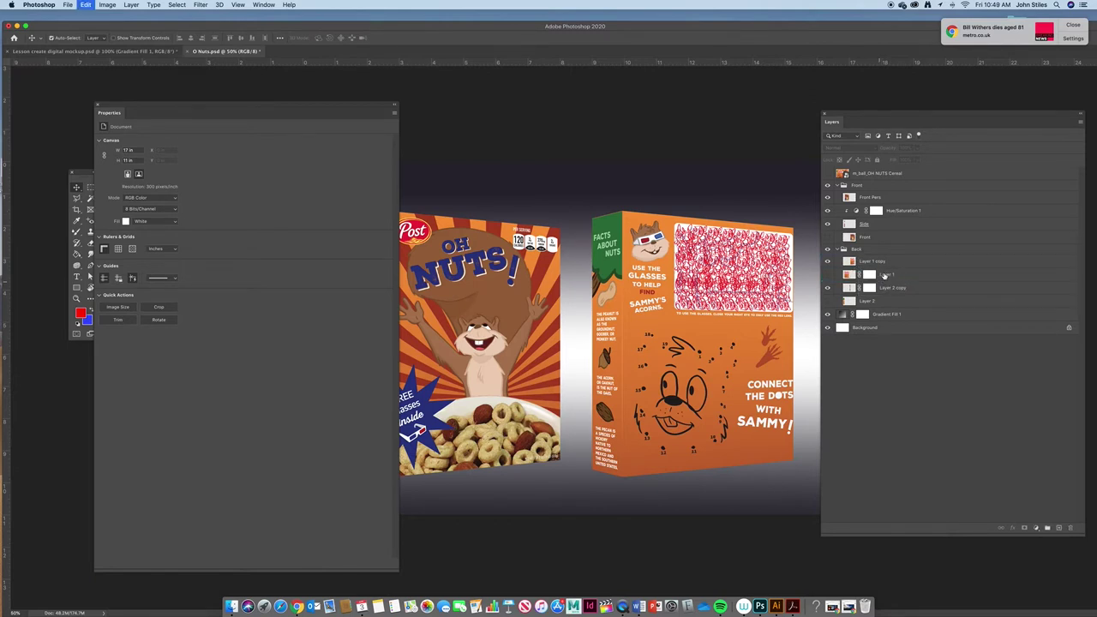
pyautogui.moveTo(877, 215); pyautogui.dragTo(891, 300)
pyautogui.keyDown('super'); pyautogui.click(877, 211); pyautogui.keyUp('super')
# Add a Hue/Saturation adjustment with lightness -29 above Layer 2 copy and clip it to that layer.
pyautogui.click(888, 289)
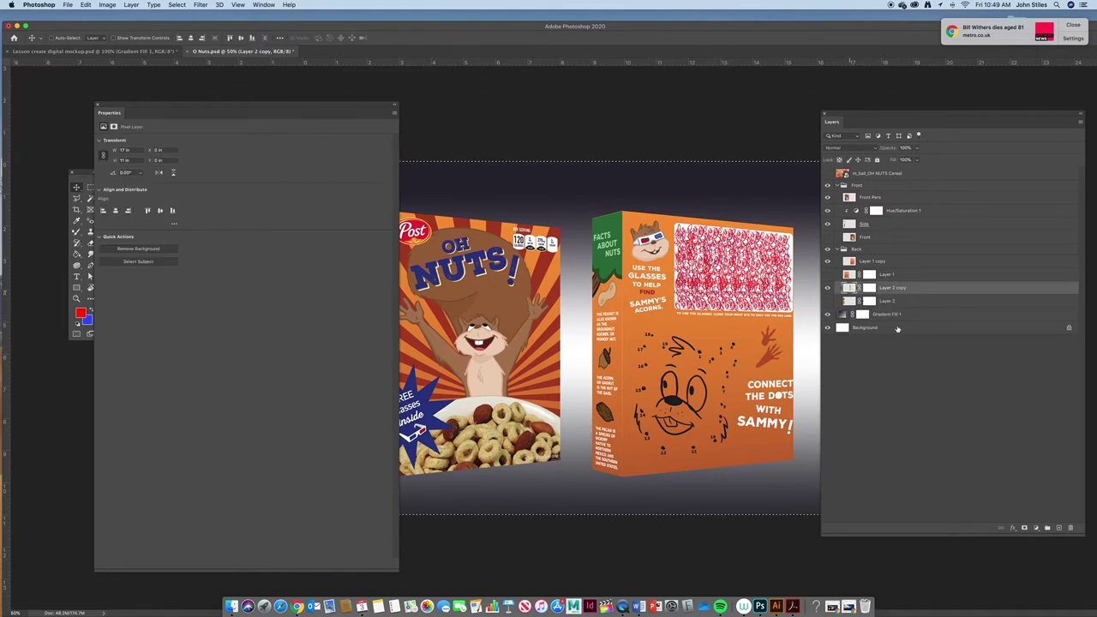
pyautogui.click(1034, 527)
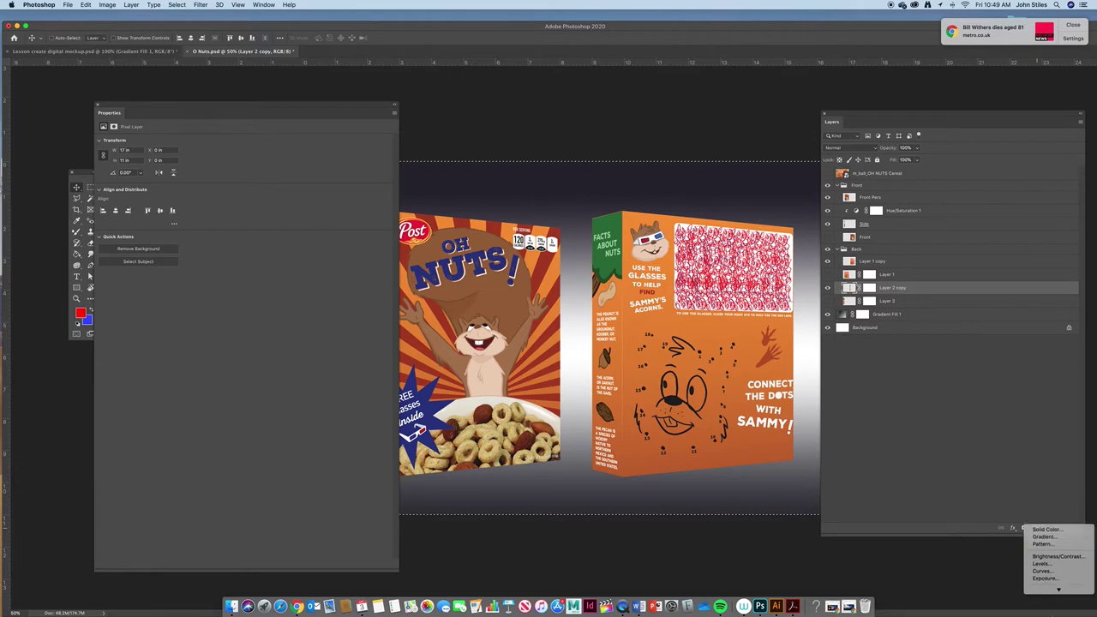
pyautogui.click(1057, 523)
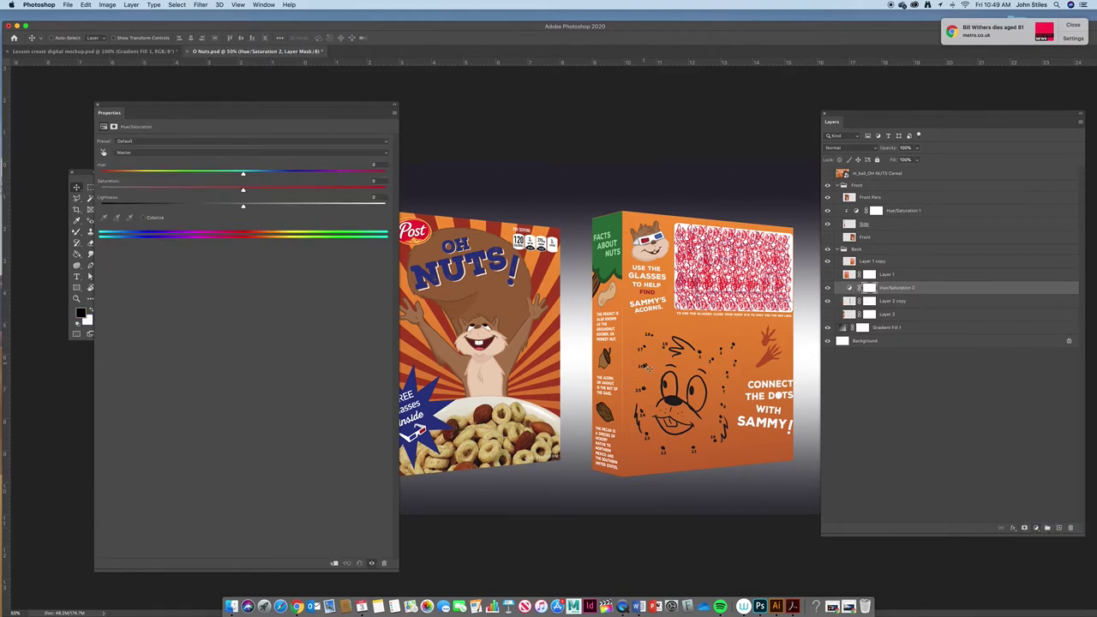
pyautogui.click(370, 198)
pyautogui.write('25')
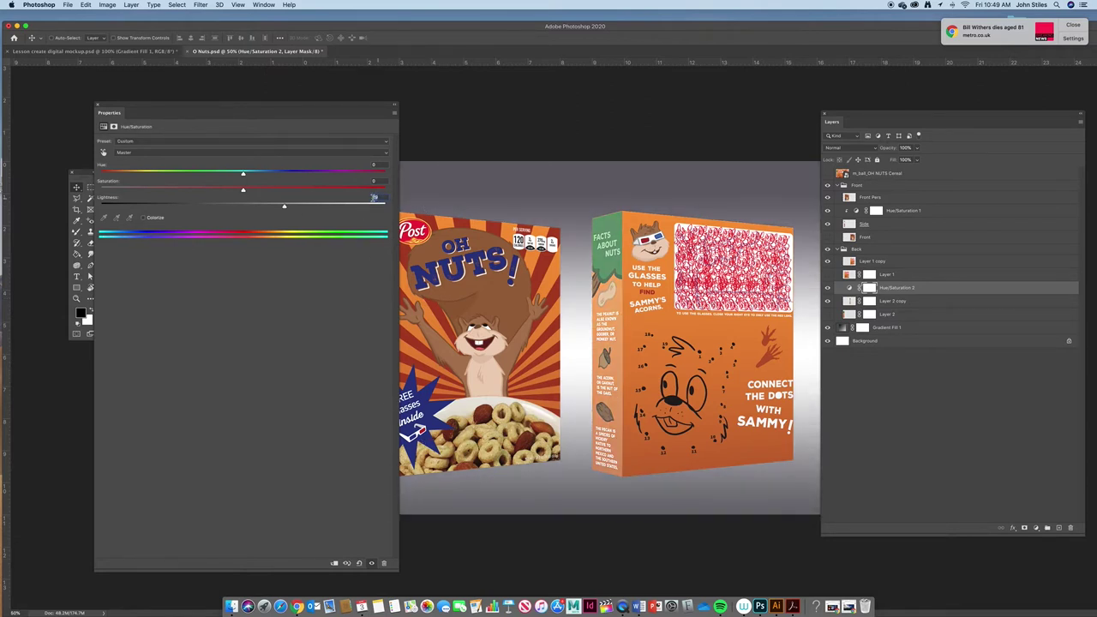
pyautogui.write('-25')
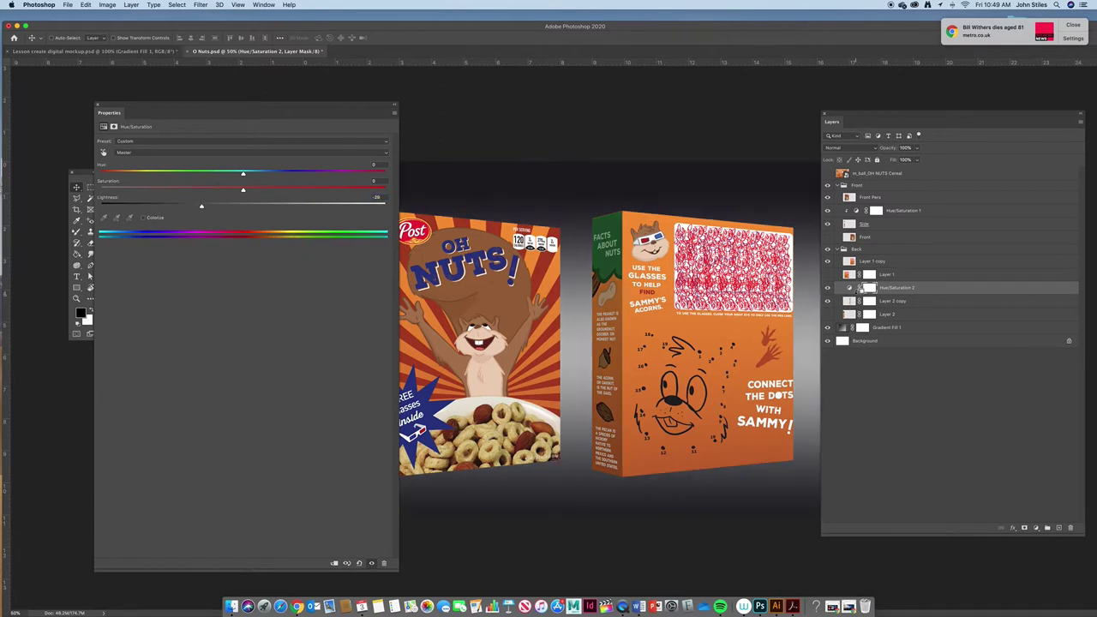
pyautogui.moveTo(300, 112); pyautogui.dragTo(206, 400)
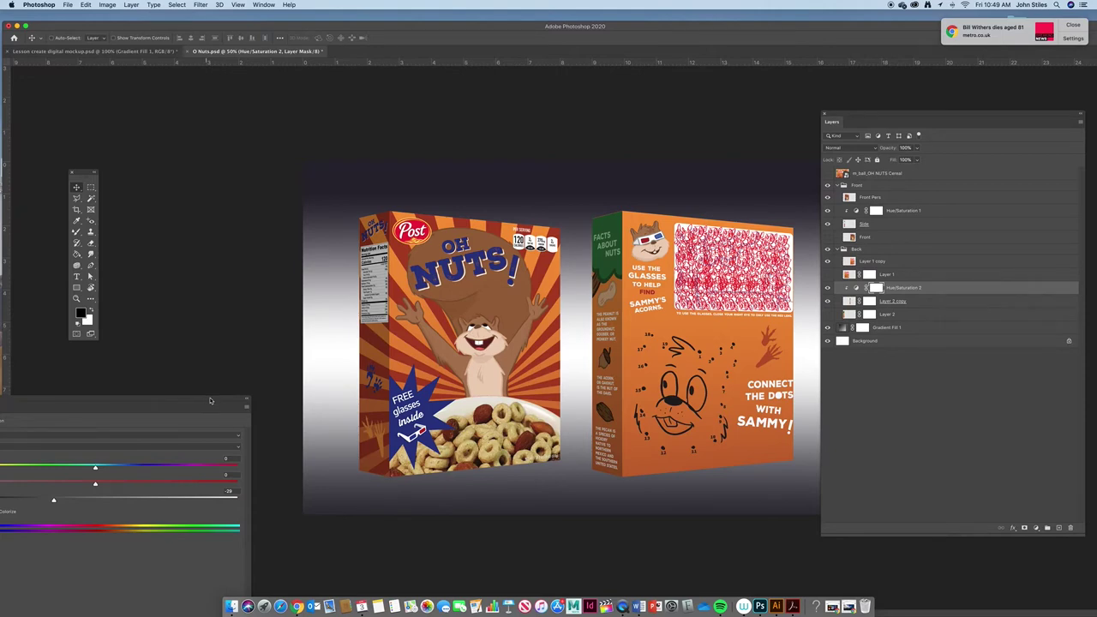
pyautogui.press('F11')
pyautogui.press('F11')
# Narrow the Front Pers layer slightly by transforming its outer edge inward, keeping the edge along the side panel fixed.
pyautogui.click(873, 198)
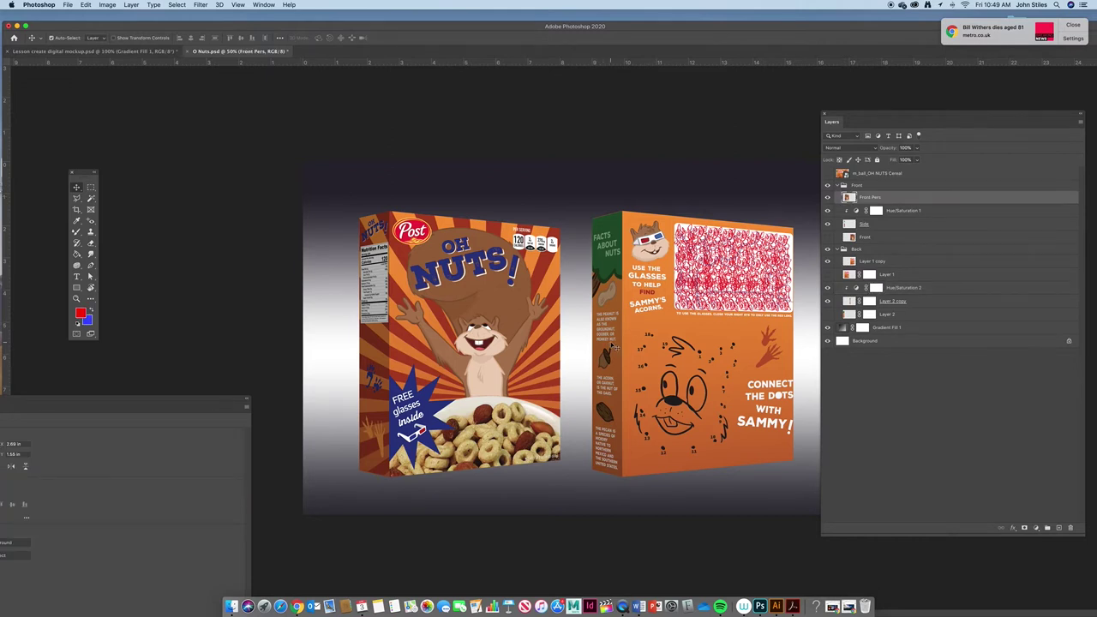
pyautogui.press('super+t')
pyautogui.moveTo(559, 343); pyautogui.dragTo(550, 343)
pyautogui.click(436, 39)
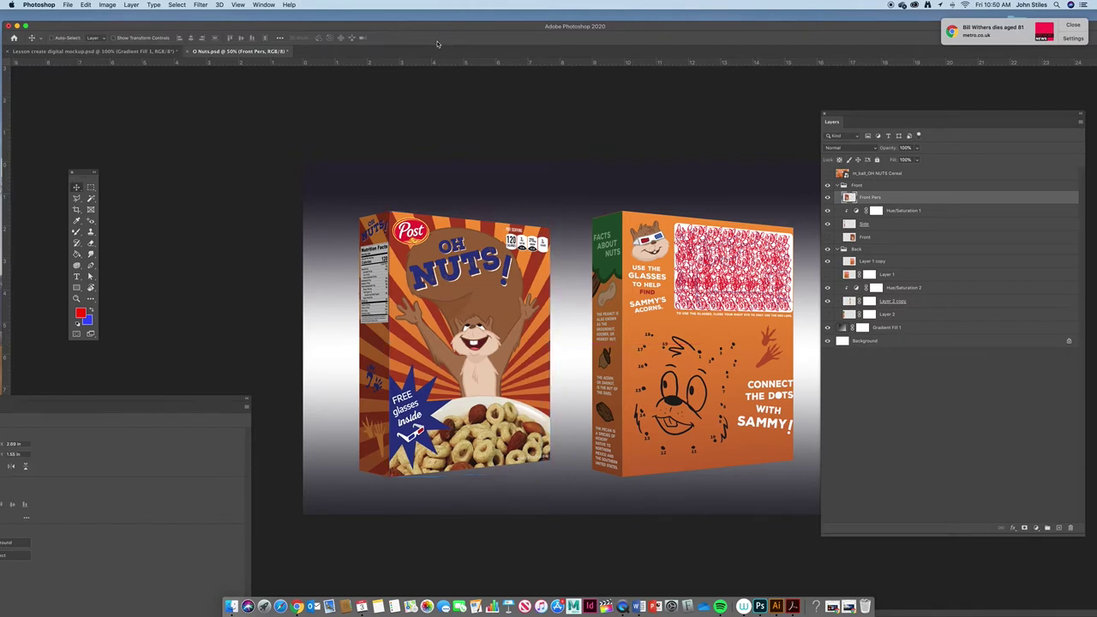
# Narrow the back panel's Layer 1 copy to about 94% width using the front panel as a guide, and return it beside its side panel.
pyautogui.click(827, 263)
pyautogui.click(827, 264)
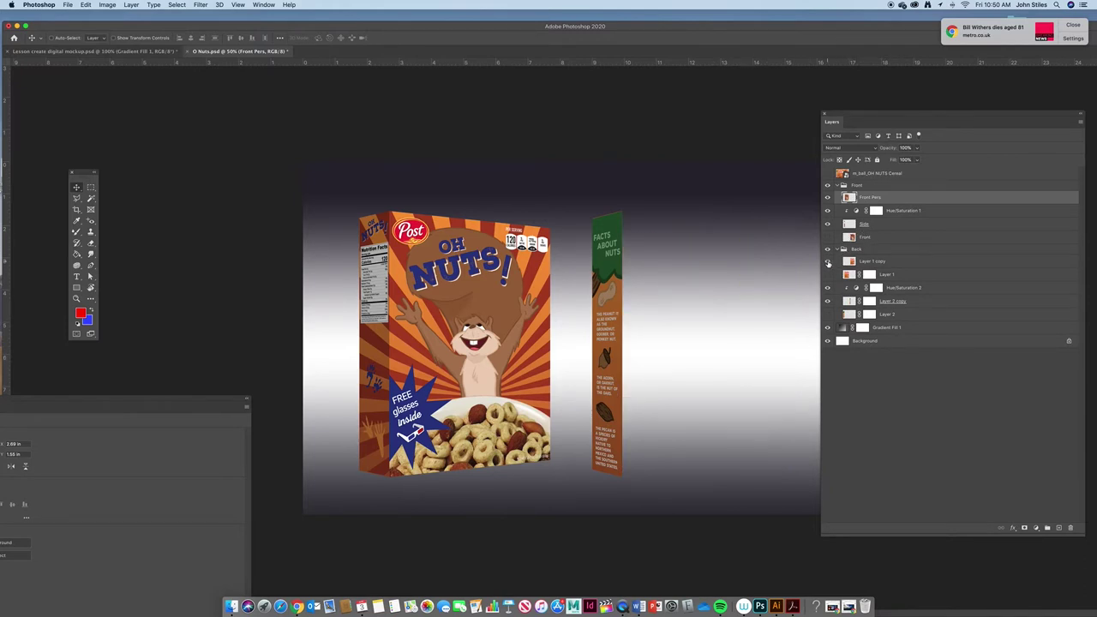
pyautogui.click(774, 341)
pyautogui.moveTo(773, 341); pyautogui.dragTo(538, 322)
pyautogui.press('super+t')
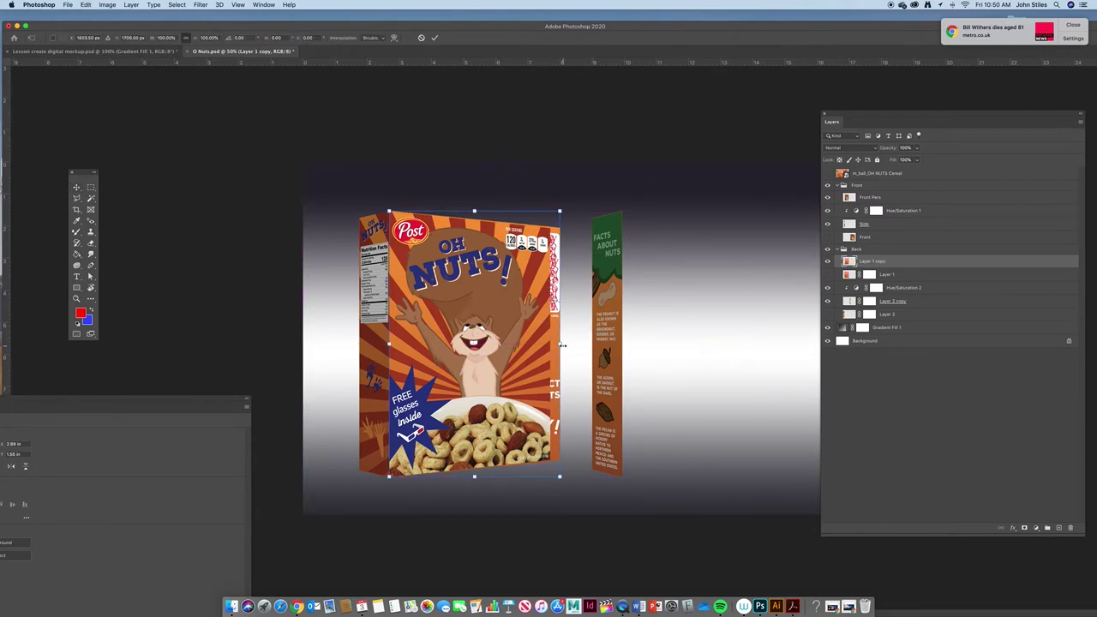
pyautogui.moveTo(562, 342); pyautogui.dragTo(549, 342)
pyautogui.click(434, 38)
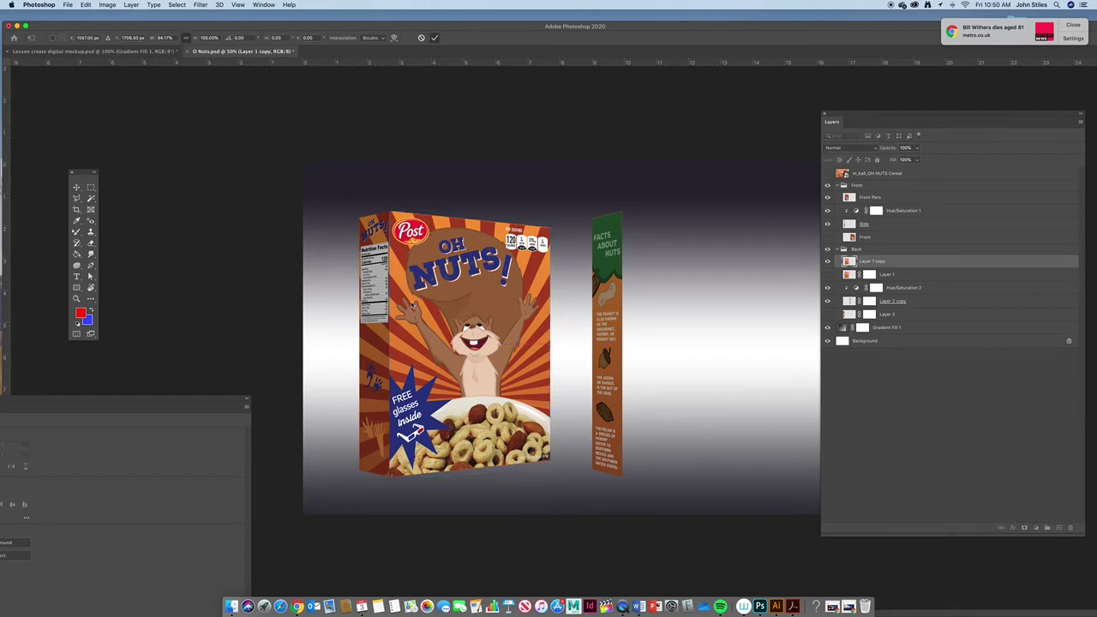
pyautogui.moveTo(506, 313); pyautogui.dragTo(648, 321)
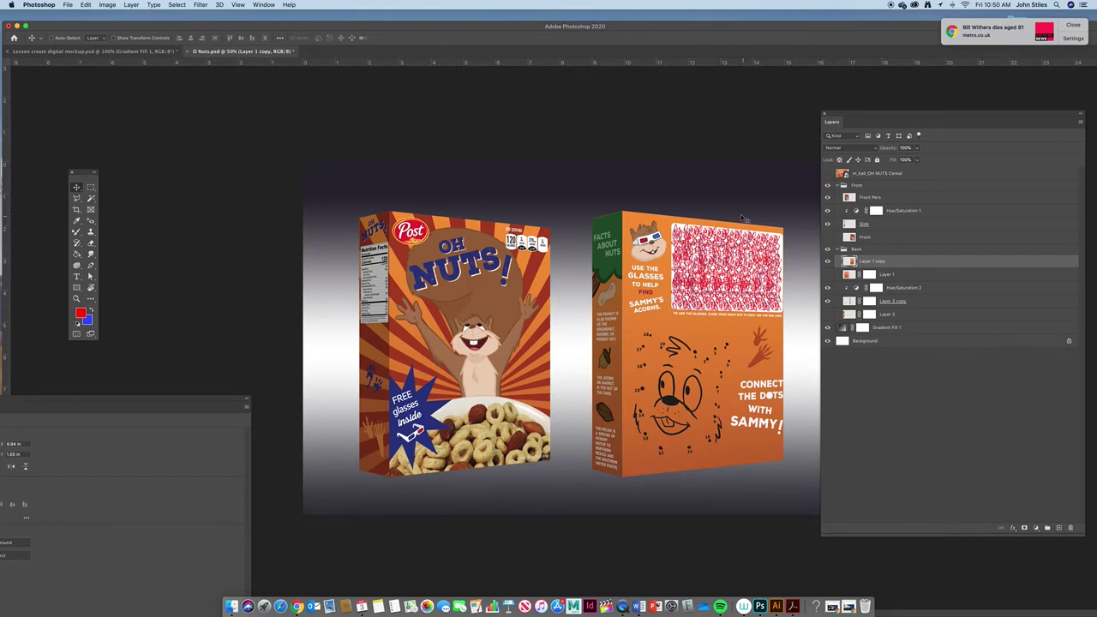
# Check the Bandit Bites reference mockup document, return to O Nuts.psd and reposition the window.
pyautogui.moveTo(282, 32); pyautogui.dragTo(386, 29)
pyautogui.click(178, 52)
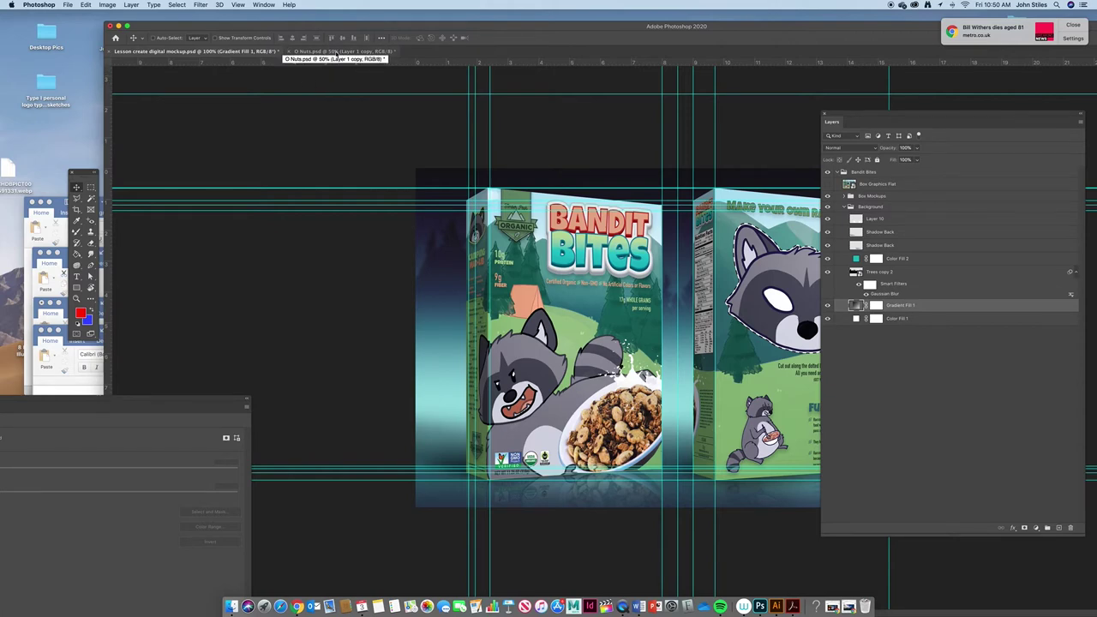
pyautogui.click(337, 53)
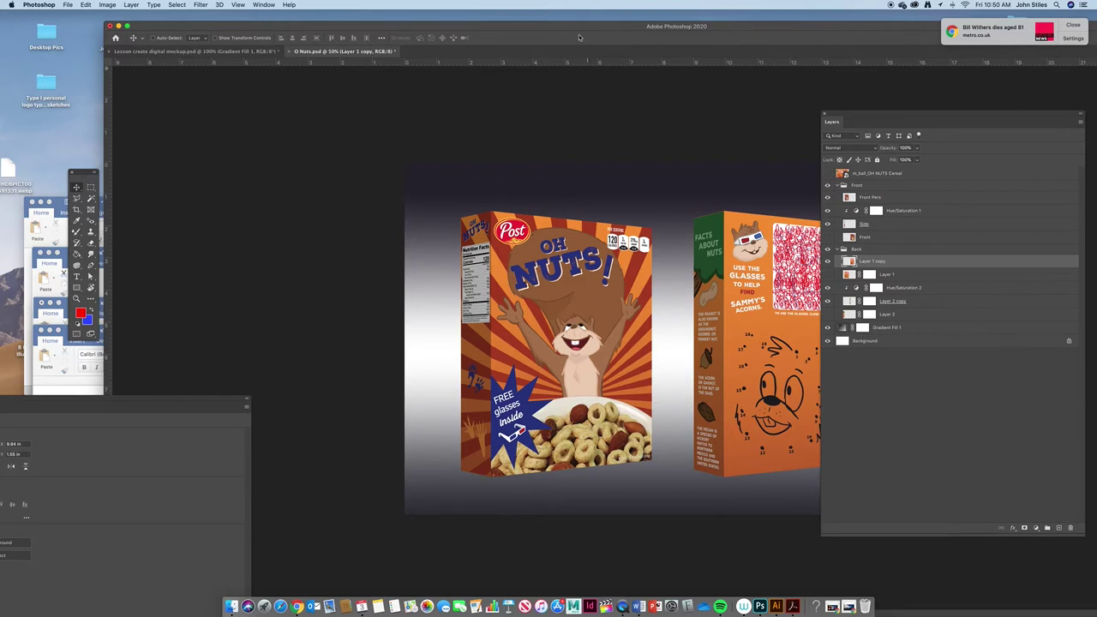
pyautogui.moveTo(595, 26); pyautogui.dragTo(537, 26)
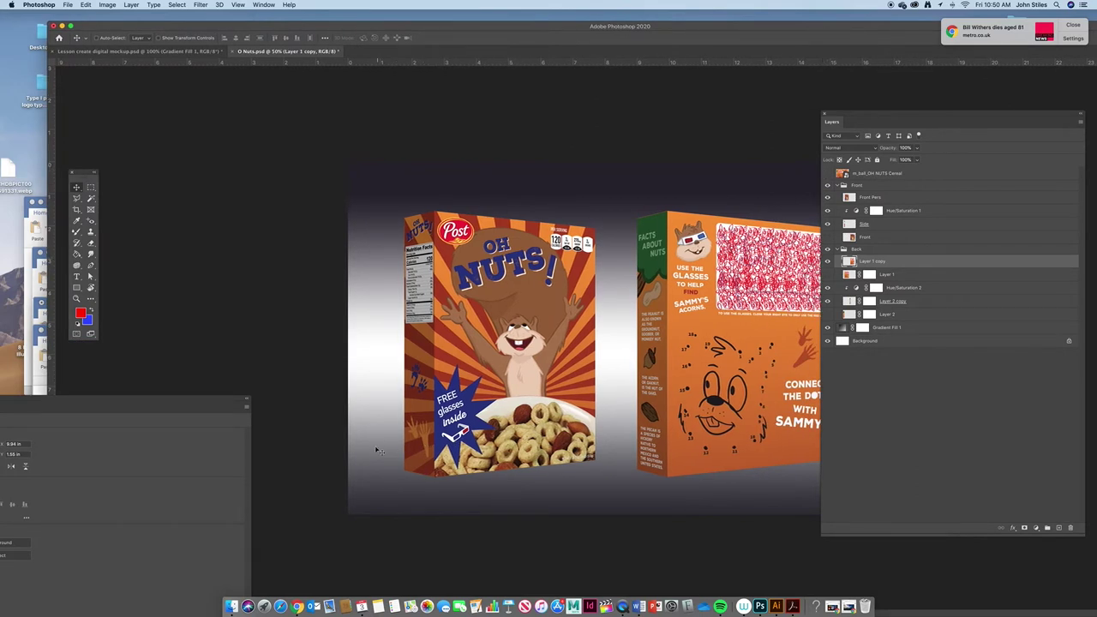
# Collapse the Back and Front groups and add a new layer named Shadow directly above Gradient Fill 1.
pyautogui.click(839, 247)
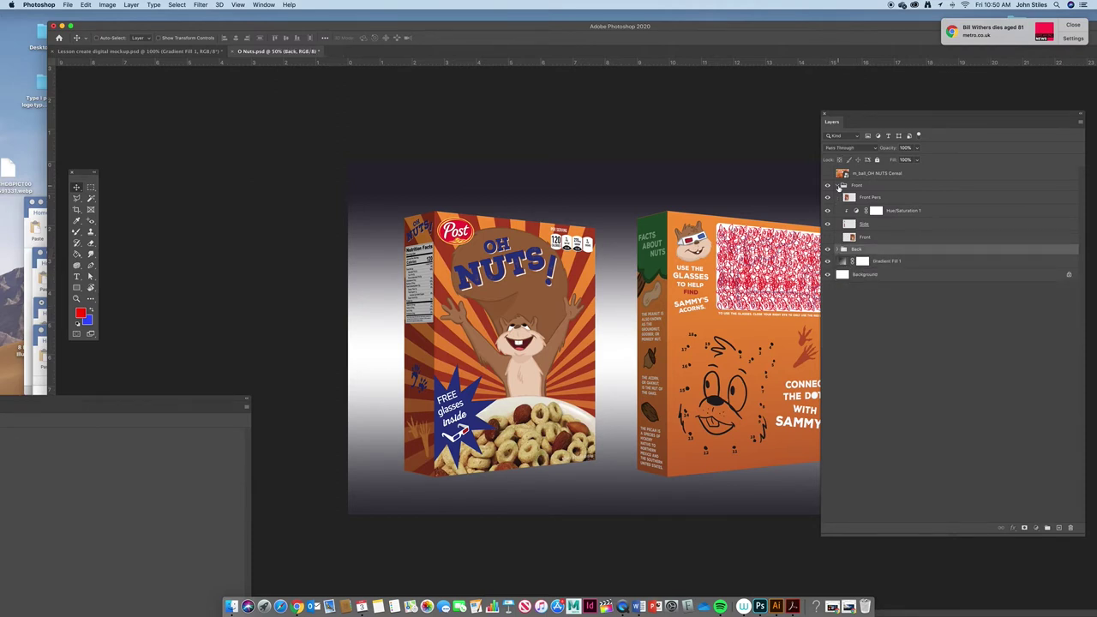
pyautogui.click(838, 186)
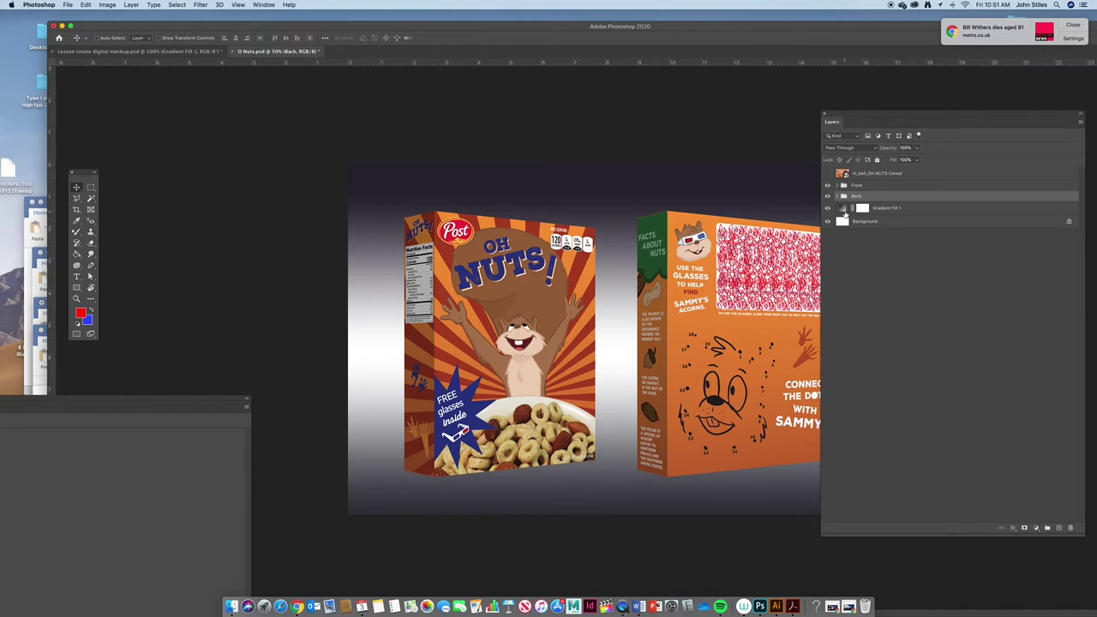
pyautogui.click(859, 215)
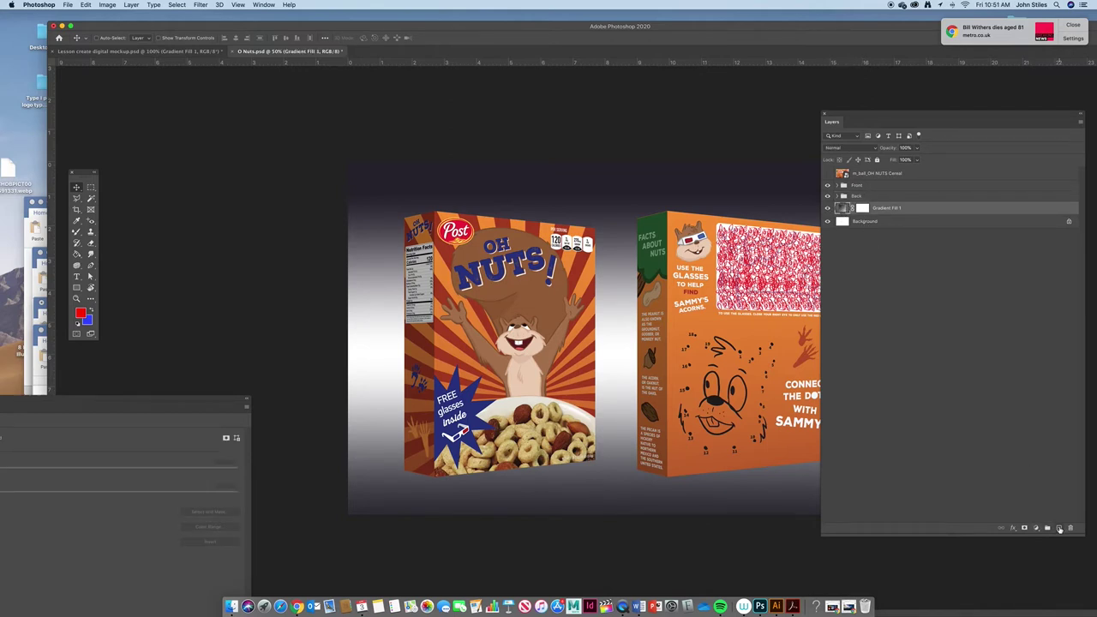
pyautogui.click(1059, 528)
pyautogui.doubleClick(860, 208)
pyautogui.write('s')
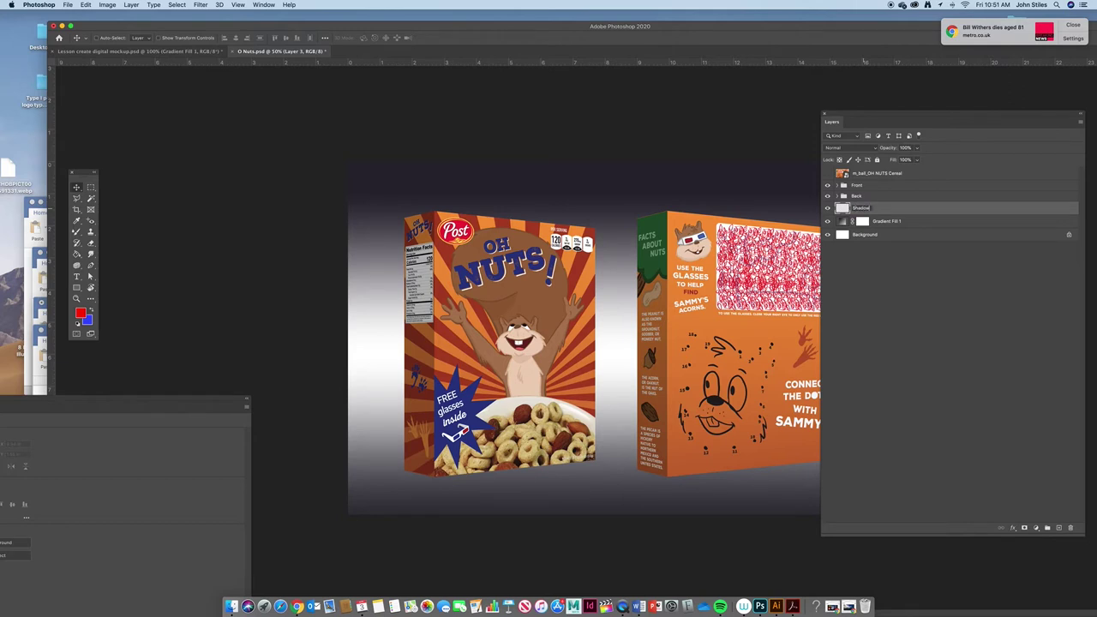
pyautogui.press('Return')
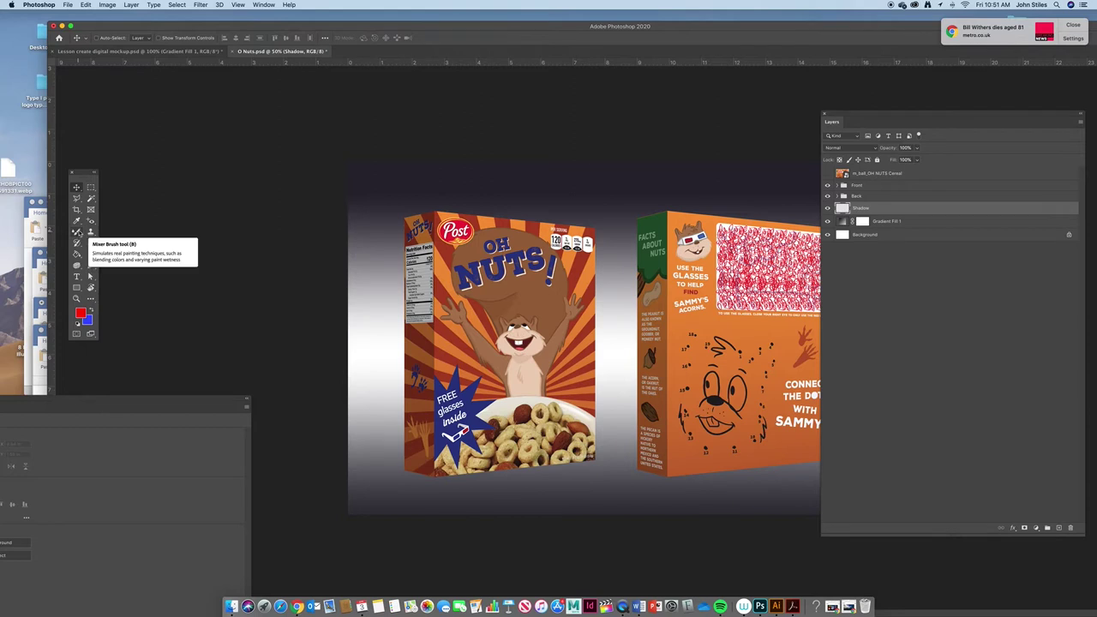
# Set up a Soft Round brush at about 22% opacity with the dark colour sampled from the top of the background.
pyautogui.click(77, 232)
pyautogui.click(112, 231)
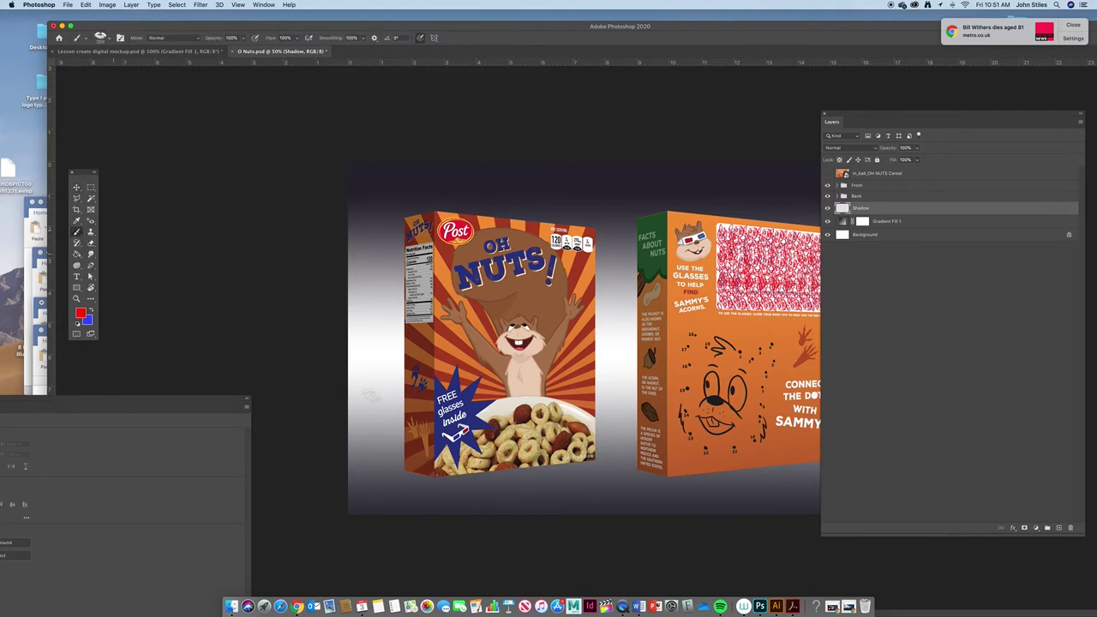
pyautogui.click(108, 39)
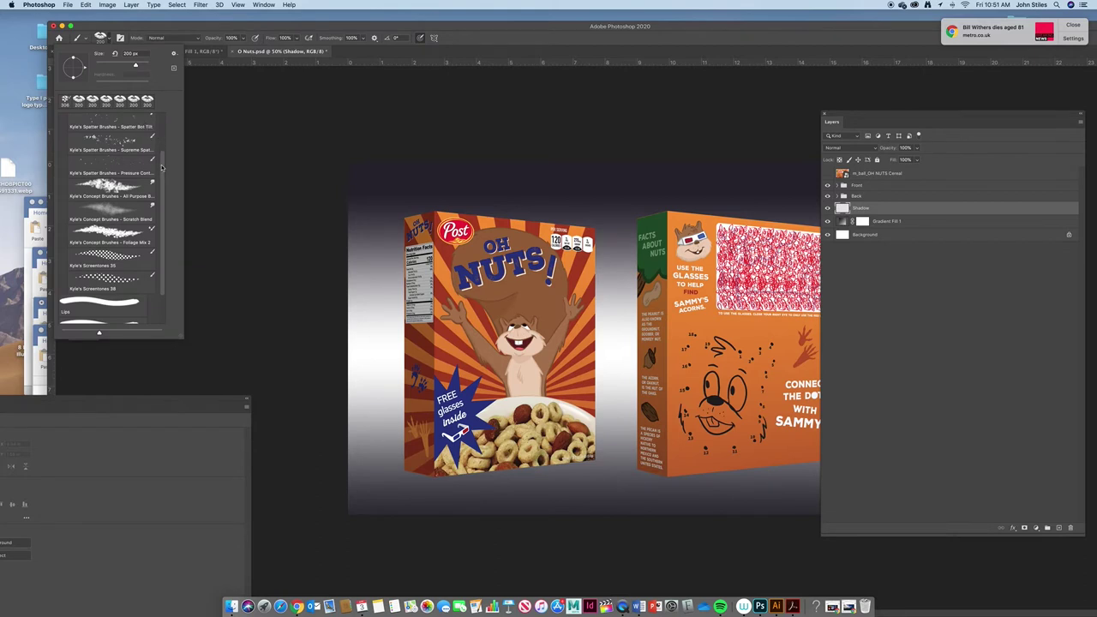
pyautogui.scroll(10, 161, 168)
pyautogui.click(64, 123)
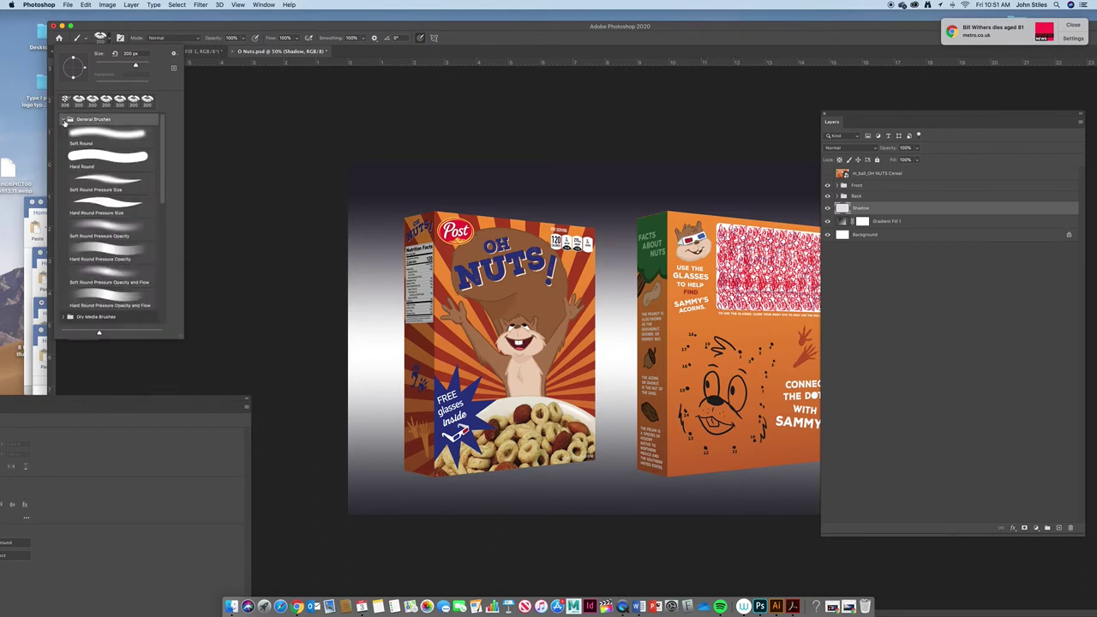
pyautogui.click(107, 134)
pyautogui.moveTo(242, 40)
pyautogui.mouseDown()
pyautogui.moveTo(239, 51)
pyautogui.moveTo(212, 50)
pyautogui.mouseUp()
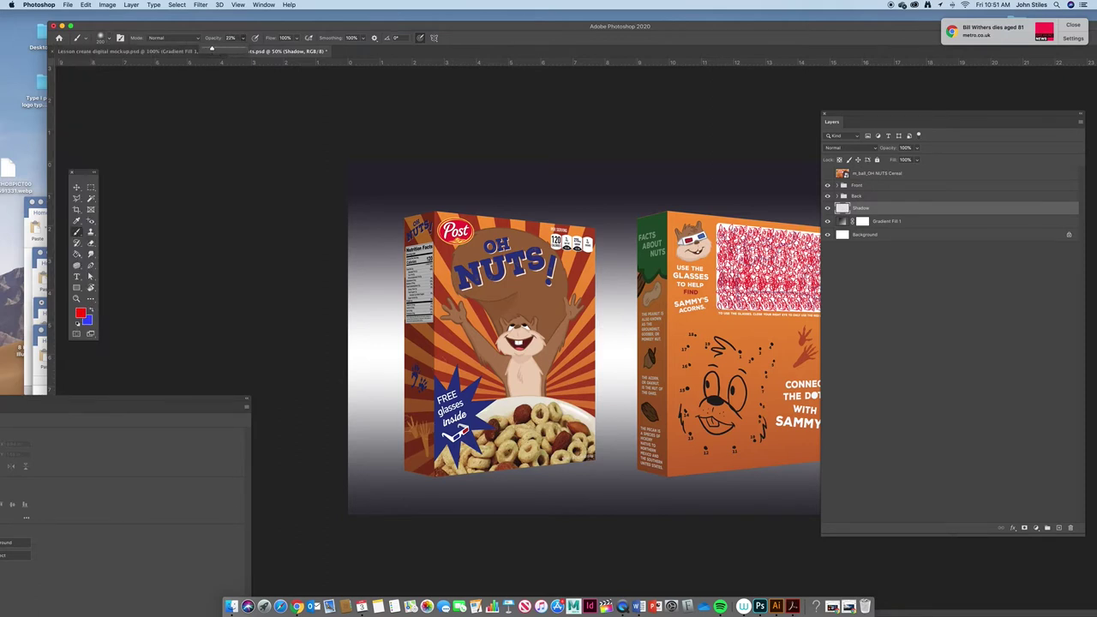
pyautogui.moveTo(212, 50); pyautogui.dragTo(211, 49)
pyautogui.keyDown('alt'); pyautogui.click(517, 163); pyautogui.keyUp('alt')
# Paint a soft floor shadow beside and beneath the front box's side panel, and soften it with a low-opacity Eraser.
pyautogui.moveTo(399, 441); pyautogui.dragTo(399, 462)
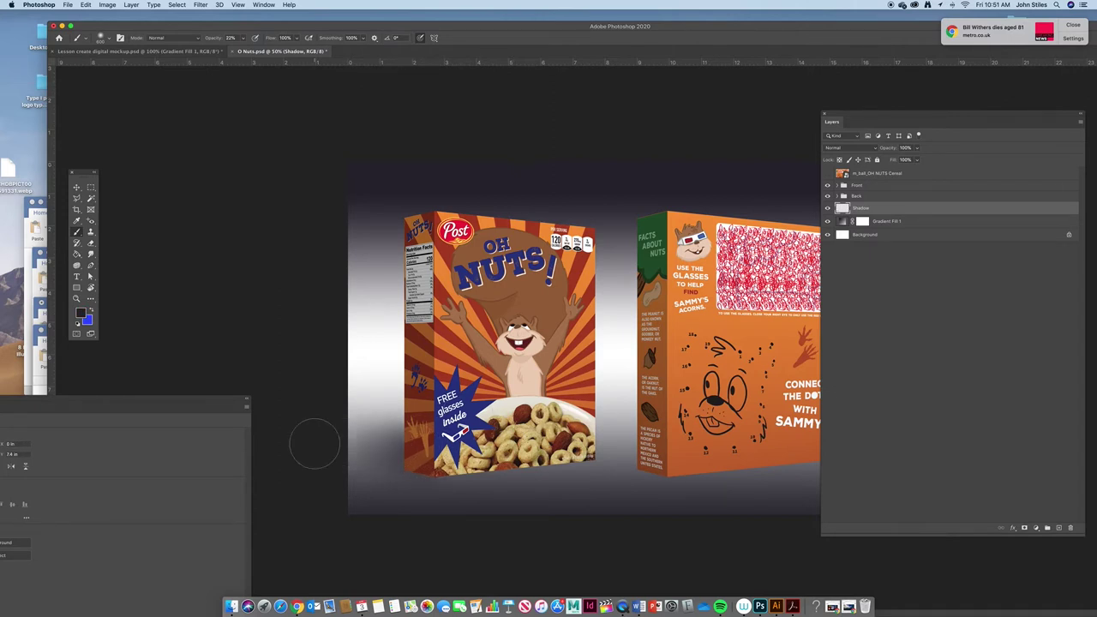
pyautogui.moveTo(396, 441)
pyautogui.mouseDown()
pyautogui.moveTo(373, 442)
pyautogui.moveTo(382, 439)
pyautogui.mouseUp()
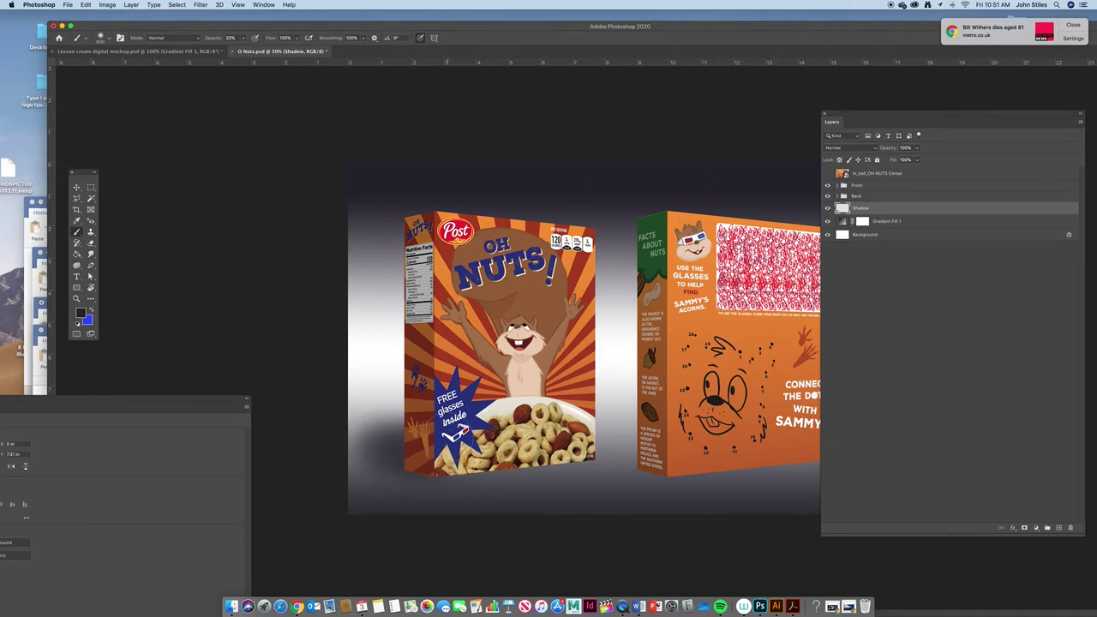
pyautogui.moveTo(343, 431); pyautogui.dragTo(331, 427)
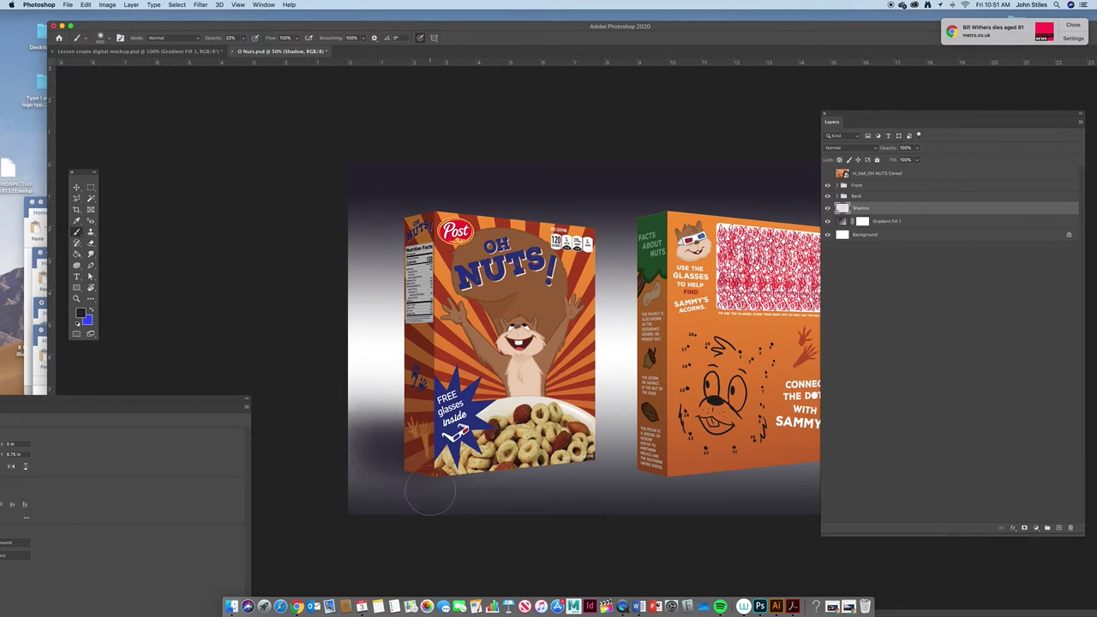
pyautogui.press('[')
pyautogui.press('[')
pyautogui.press('[')
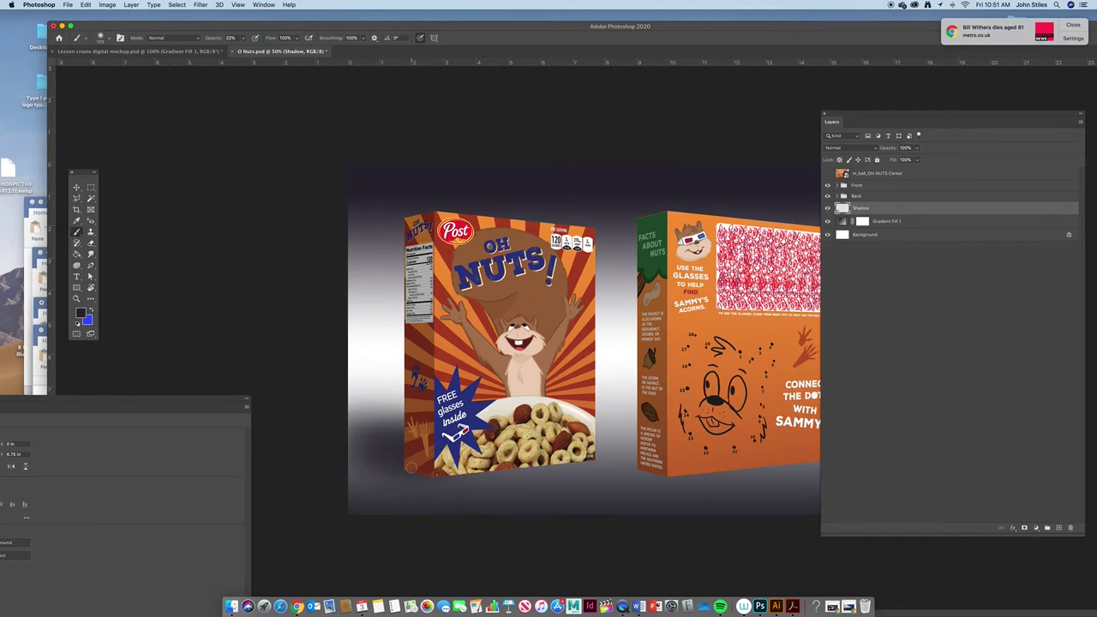
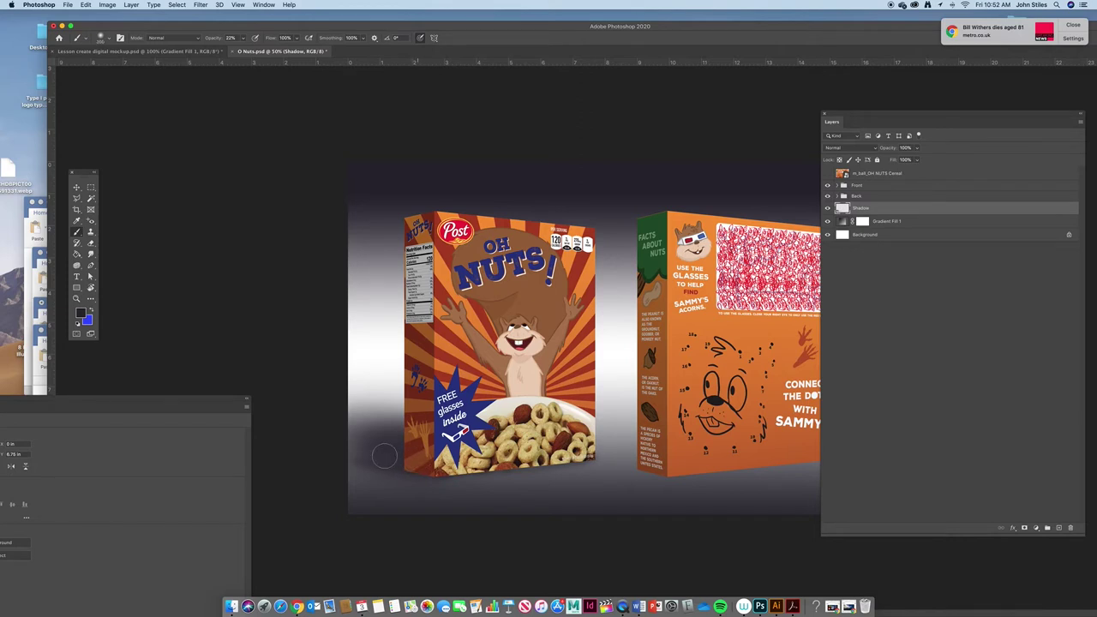
pyautogui.moveTo(304, 448)
pyautogui.mouseDown()
pyautogui.moveTo(408, 454)
pyautogui.moveTo(283, 445)
pyautogui.mouseUp()
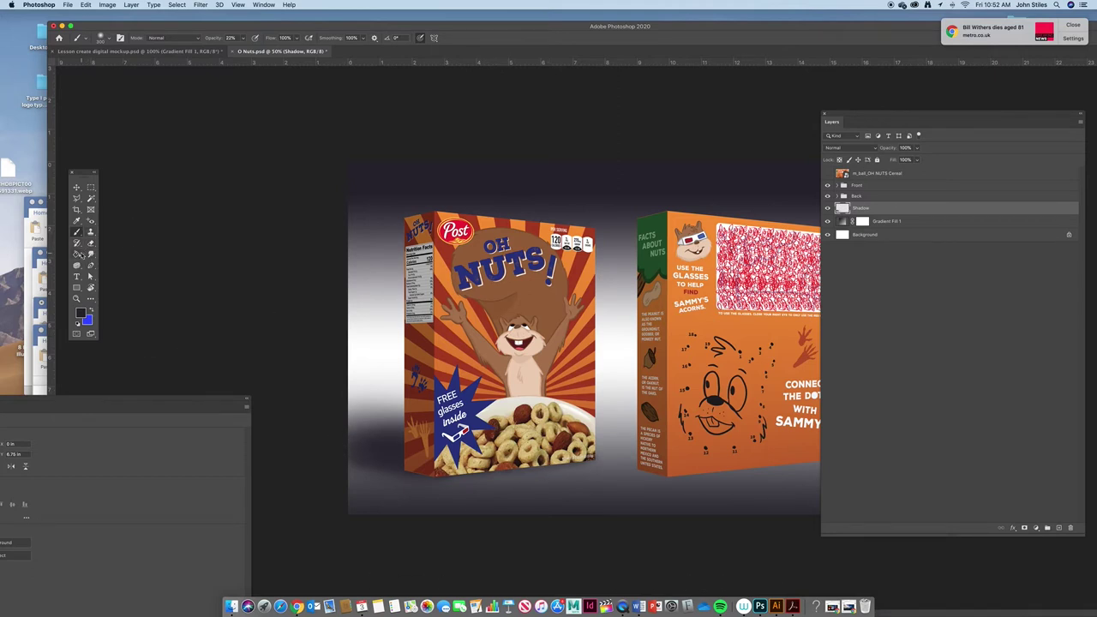
pyautogui.click(90, 242)
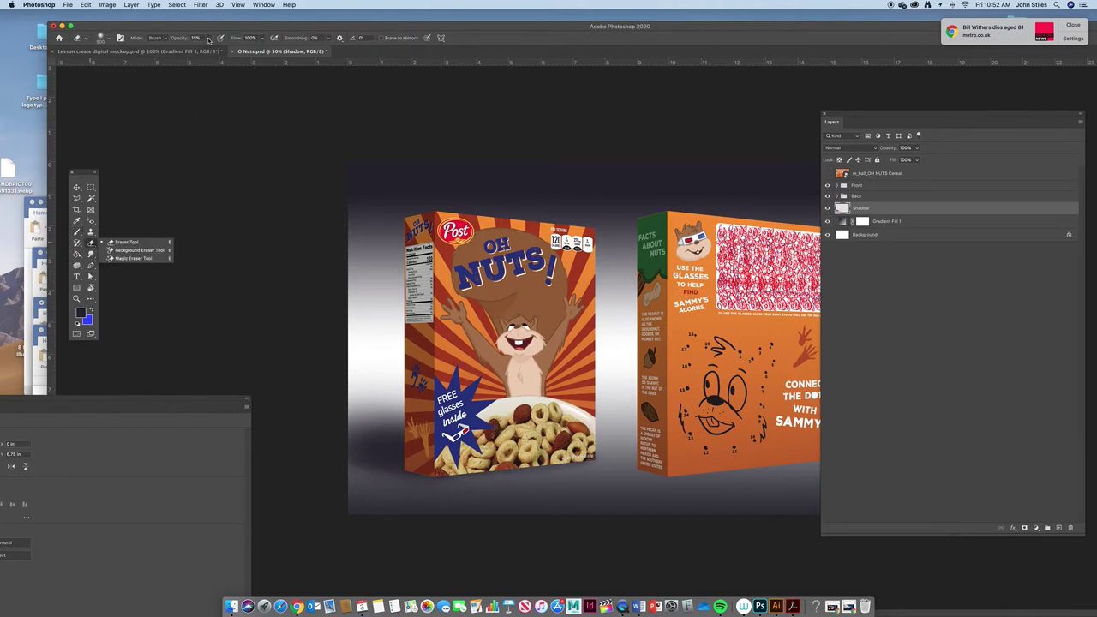
pyautogui.click(420, 397)
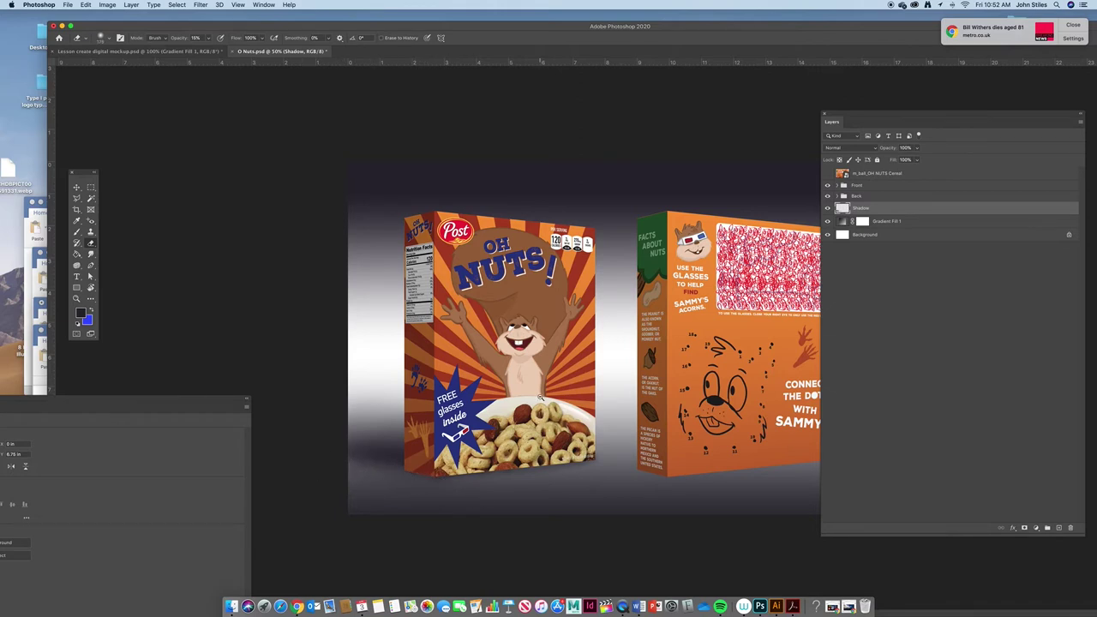
# Duplicate the Shadow layer and move the copy next to the base of the back box's side panel.
pyautogui.press('super+minus')
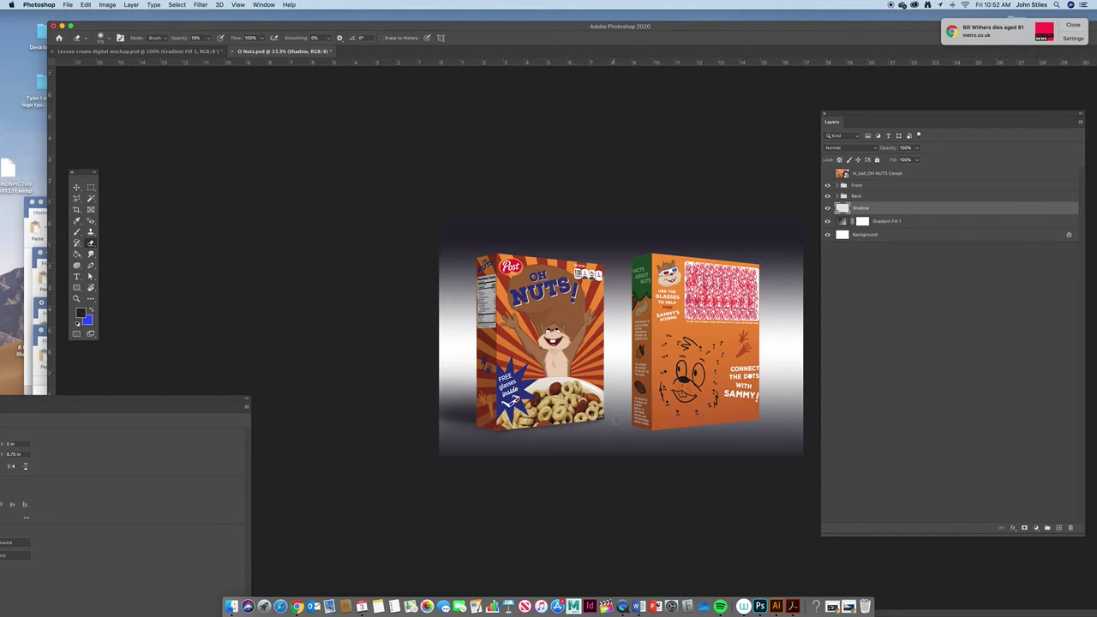
pyautogui.moveTo(842, 208); pyautogui.dragTo(1057, 527)
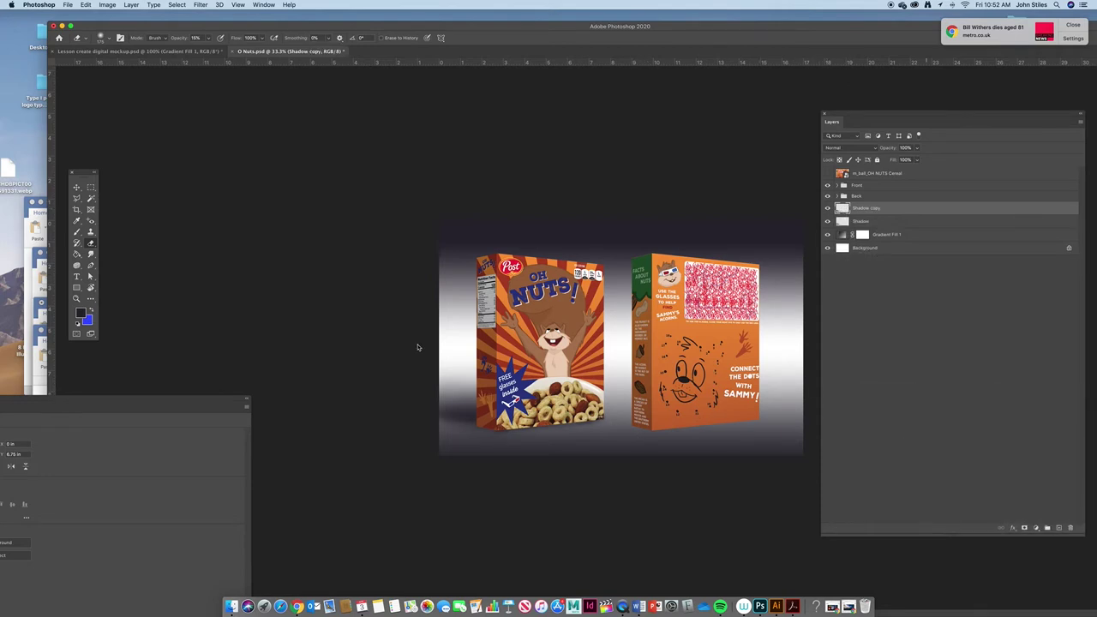
pyautogui.click(76, 188)
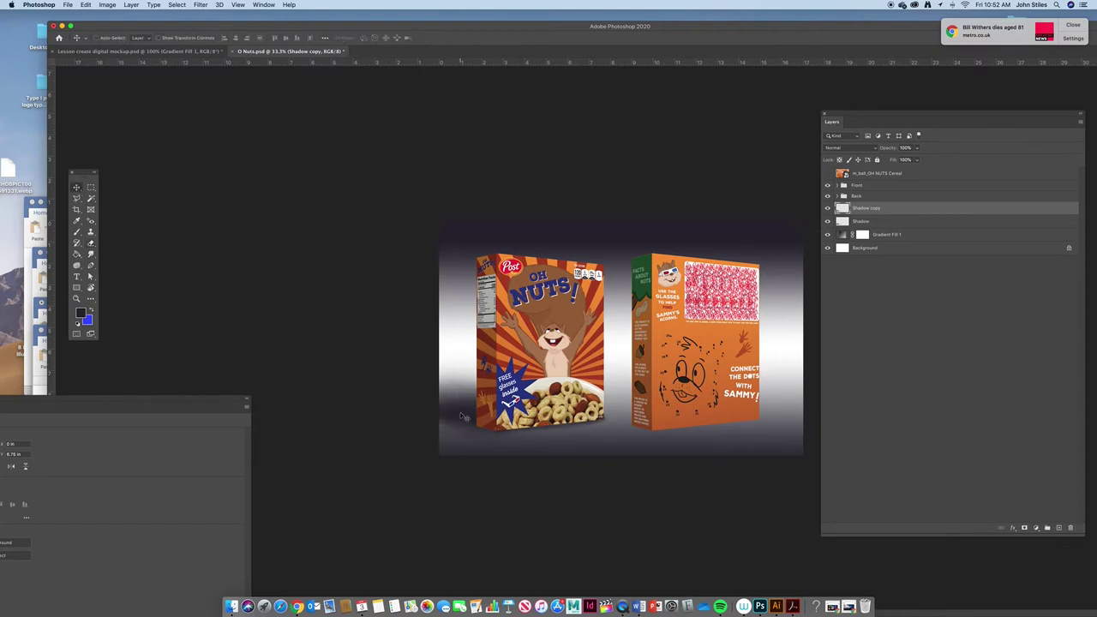
pyautogui.moveTo(462, 415); pyautogui.dragTo(611, 418)
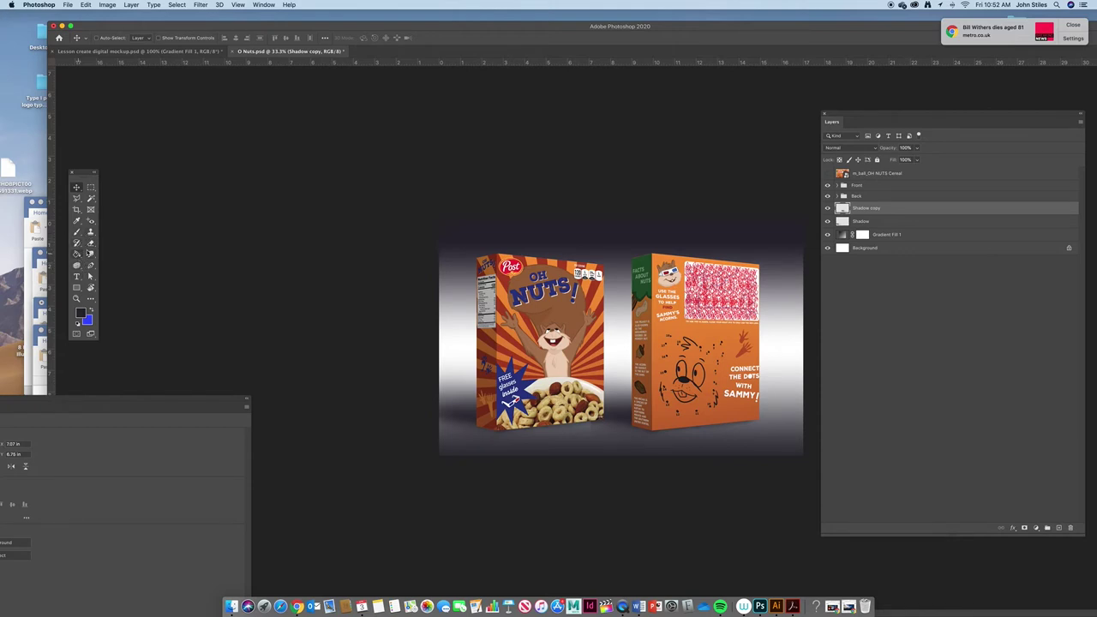
# Erase the excess shadow from Shadow copy with the Eraser at 100% opacity and merge it down into the Shadow layer.
pyautogui.click(91, 243)
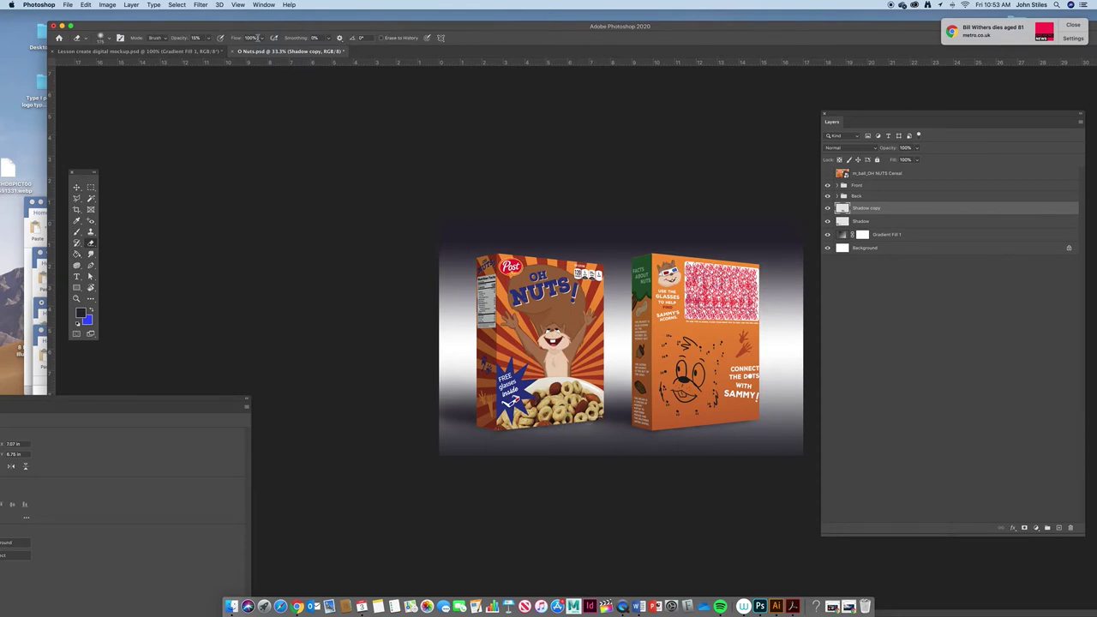
pyautogui.click(208, 38)
pyautogui.moveTo(210, 50)
pyautogui.mouseDown()
pyautogui.moveTo(298, 60)
pyautogui.moveTo(501, 462)
pyautogui.mouseUp()
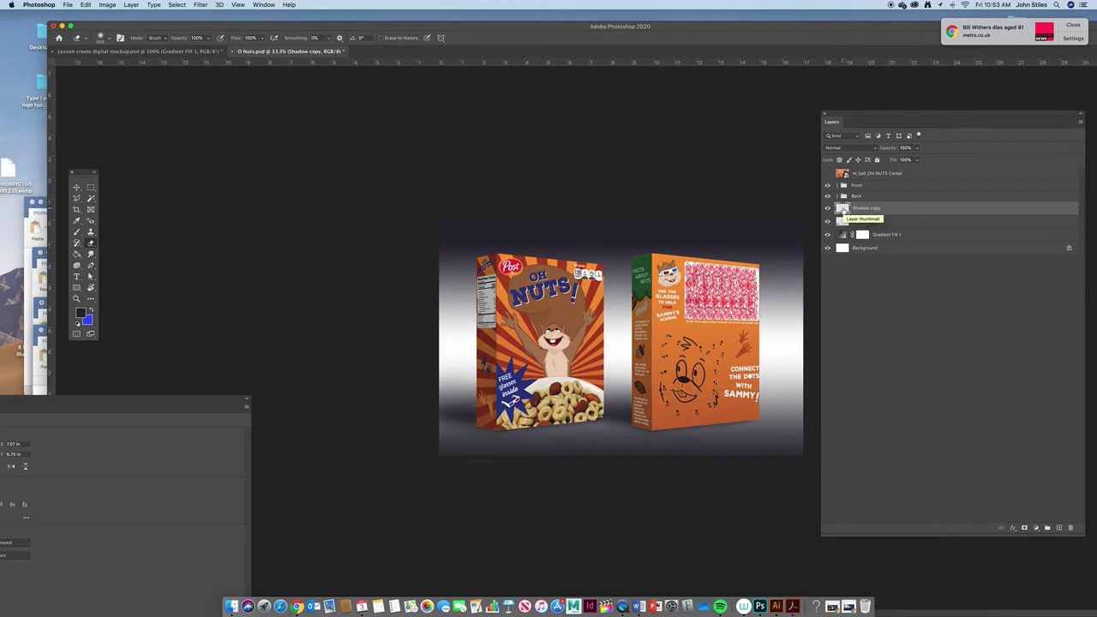
pyautogui.press('super+e')
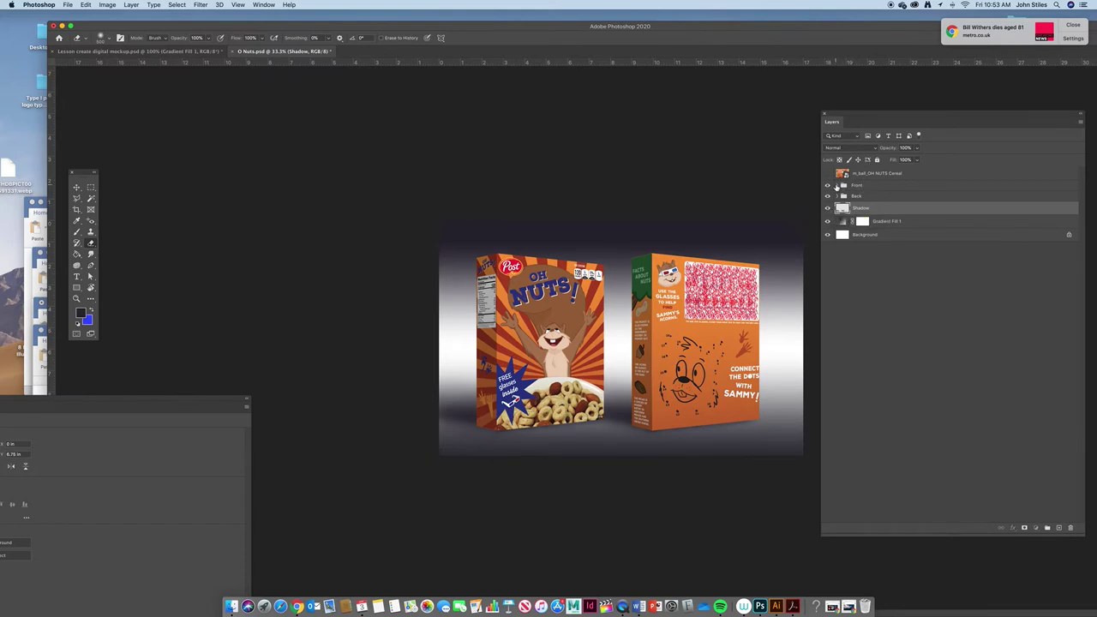
# Show the flat Front layer in the Front group and move it over the front box, aligned with the box's front face.
pyautogui.click(836, 186)
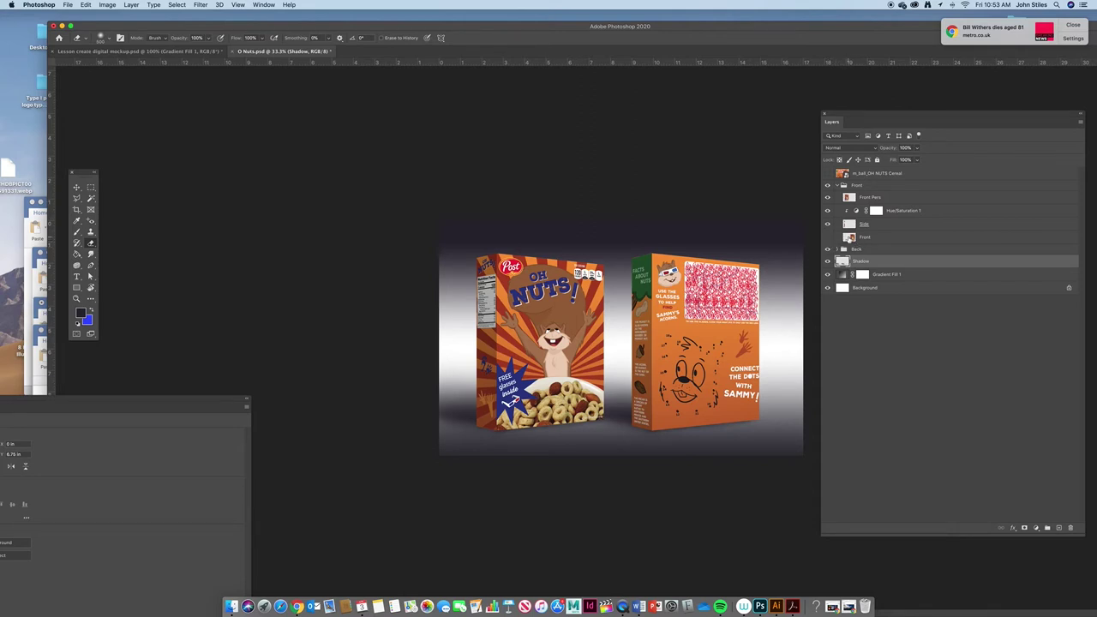
pyautogui.click(827, 237)
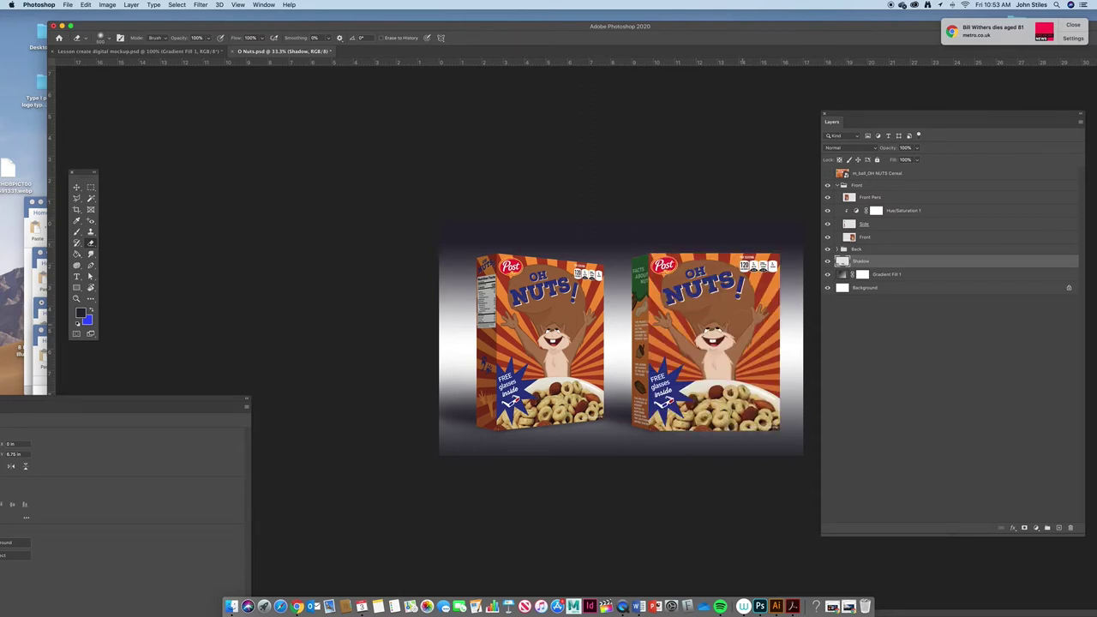
pyautogui.click(76, 187)
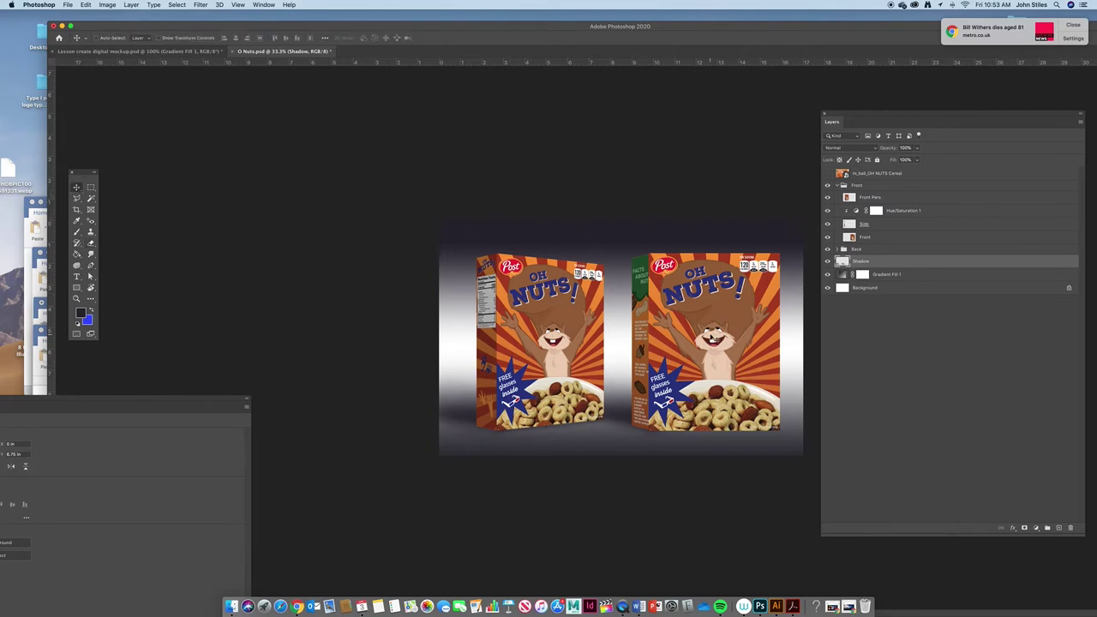
pyautogui.click(797, 318)
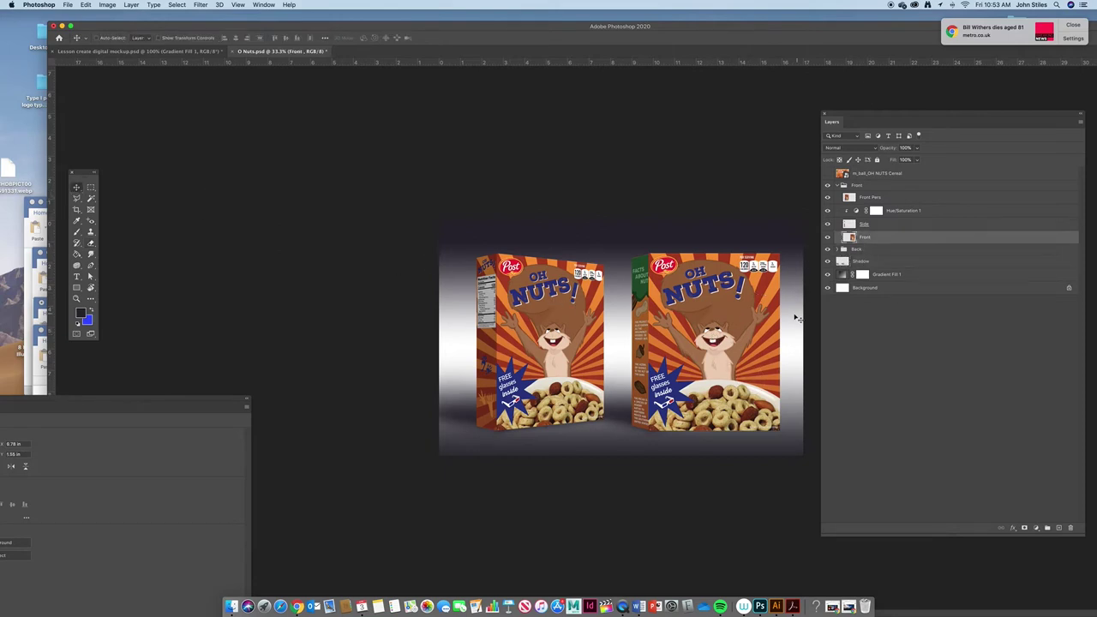
pyautogui.moveTo(748, 347); pyautogui.dragTo(616, 340)
pyautogui.press('super+t')
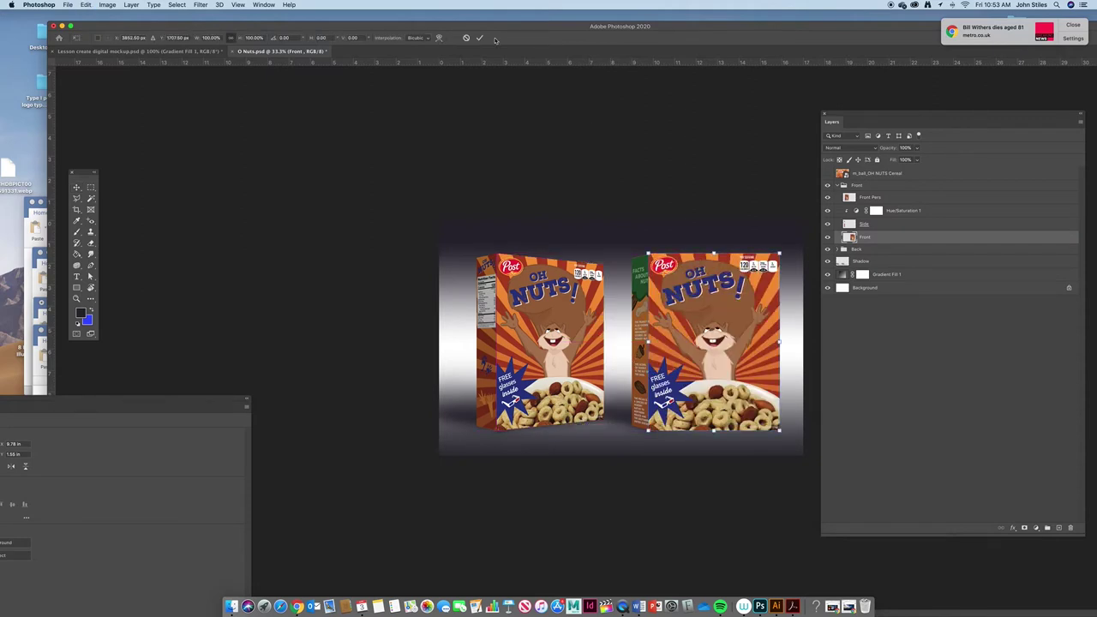
pyautogui.click(467, 39)
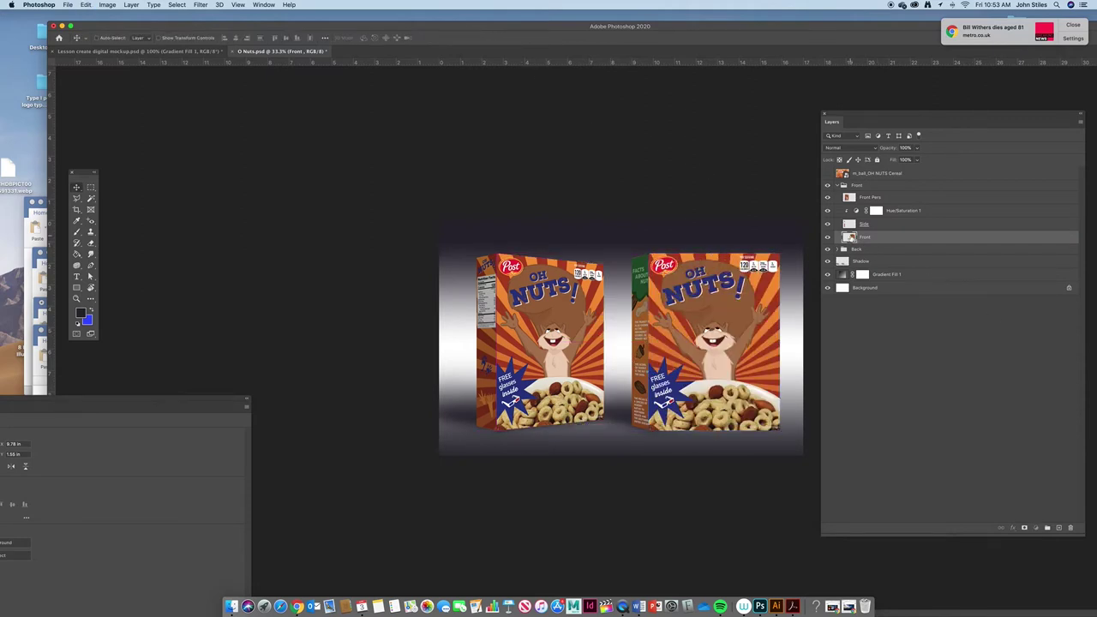
pyautogui.moveTo(737, 386); pyautogui.dragTo(584, 368)
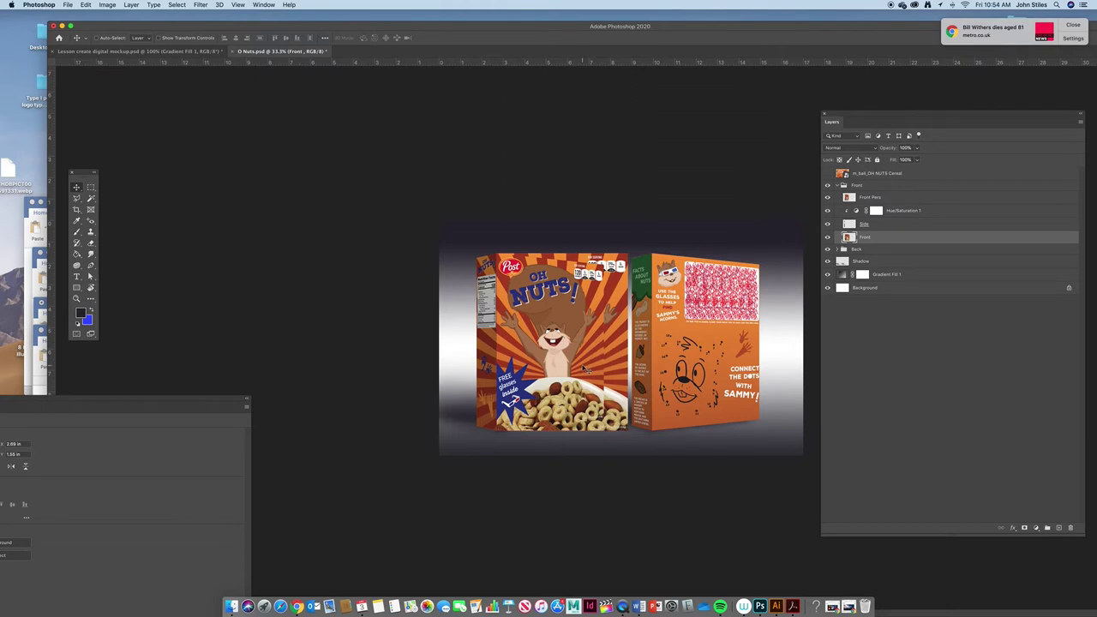
# Rotate the Front layer 180°, place it directly beneath the front box, and flip it horizontally as a mirrored reflection.
pyautogui.press('super+t')
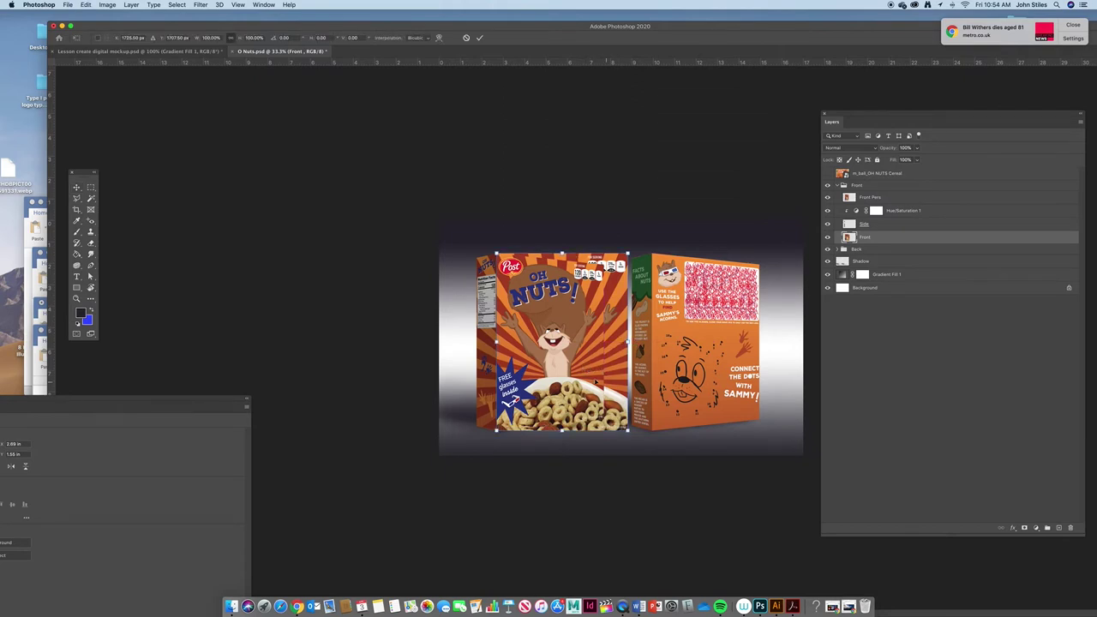
pyautogui.moveTo(638, 450); pyautogui.dragTo(496, 243)
pyautogui.moveTo(598, 253); pyautogui.dragTo(599, 426)
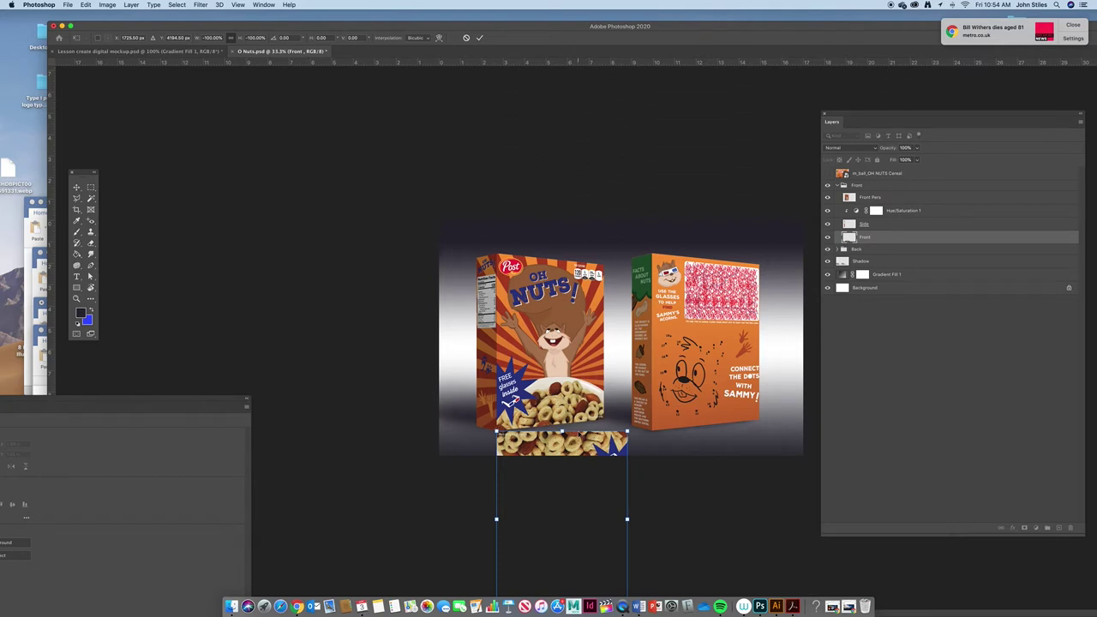
pyautogui.click(85, 5)
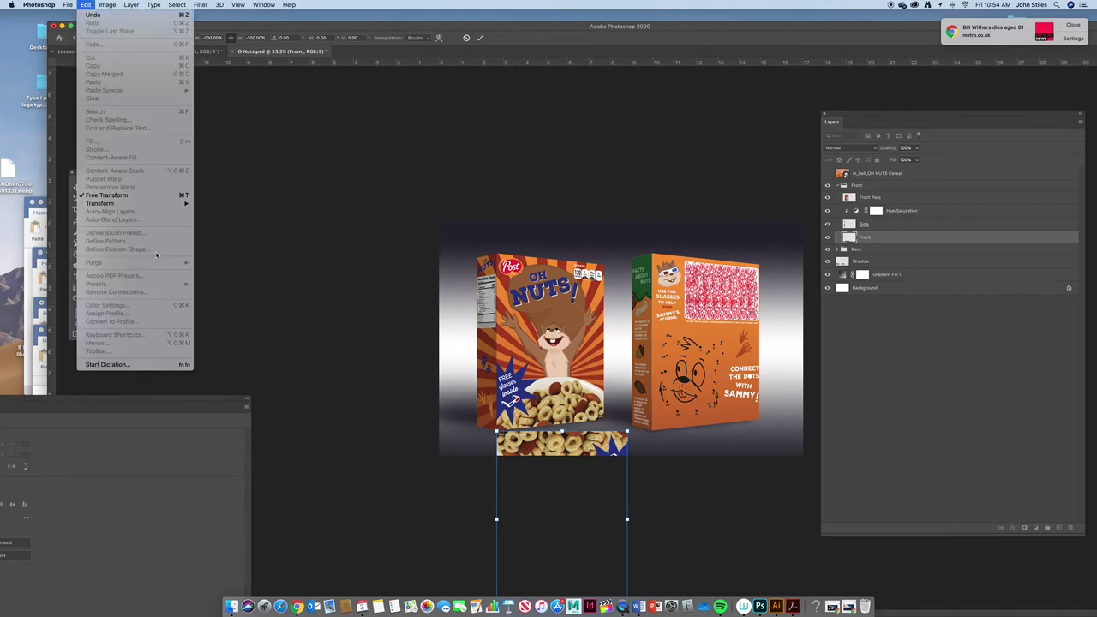
pyautogui.moveTo(137, 204)
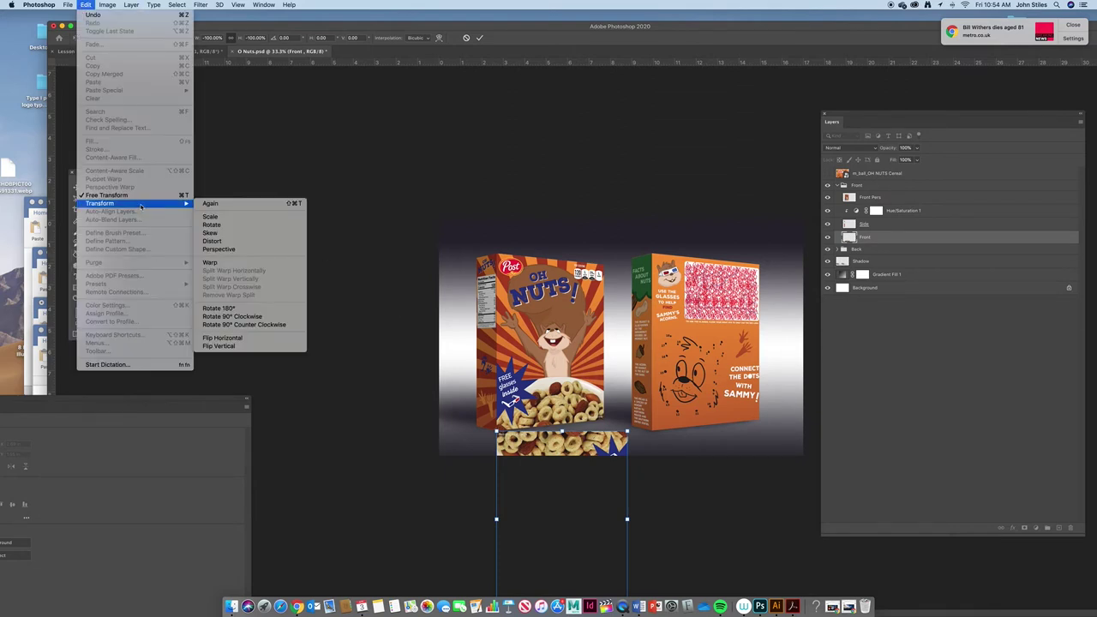
pyautogui.click(254, 338)
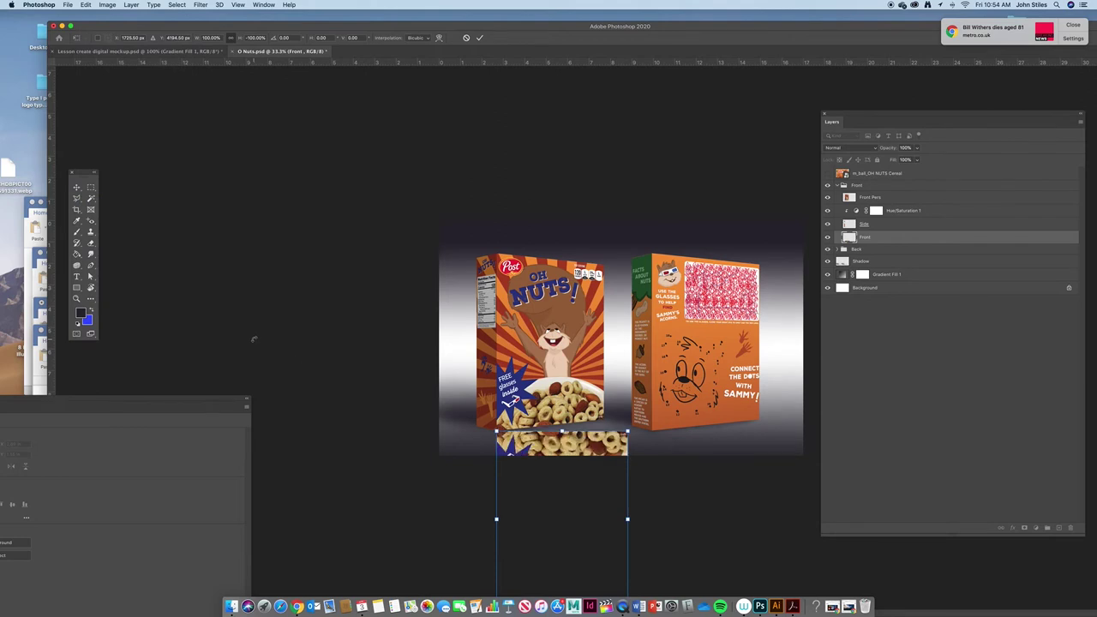
# Narrow the reflected Front layer to 81.67% width so it matches the width of the box's front face.
pyautogui.press('super+equal')
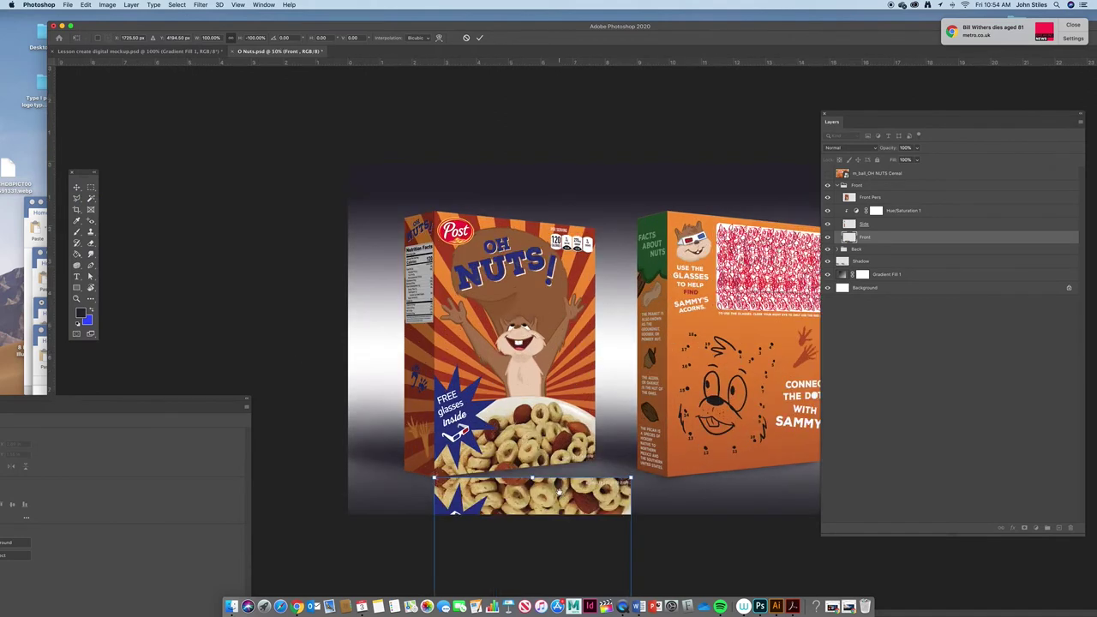
pyautogui.press('super+minus')
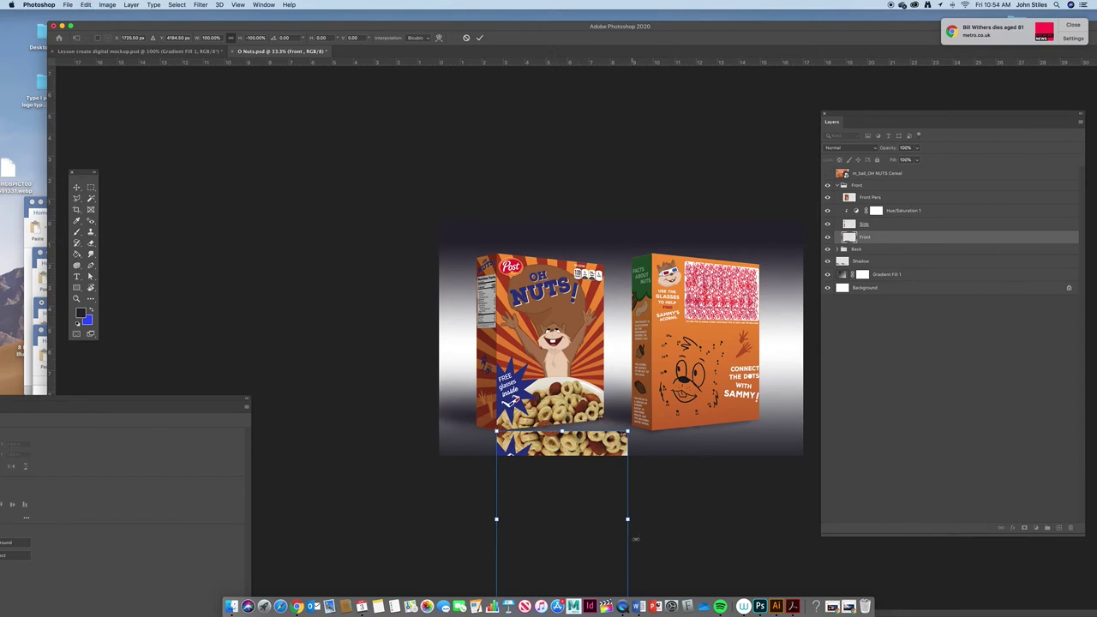
pyautogui.moveTo(627, 518); pyautogui.dragTo(603, 519)
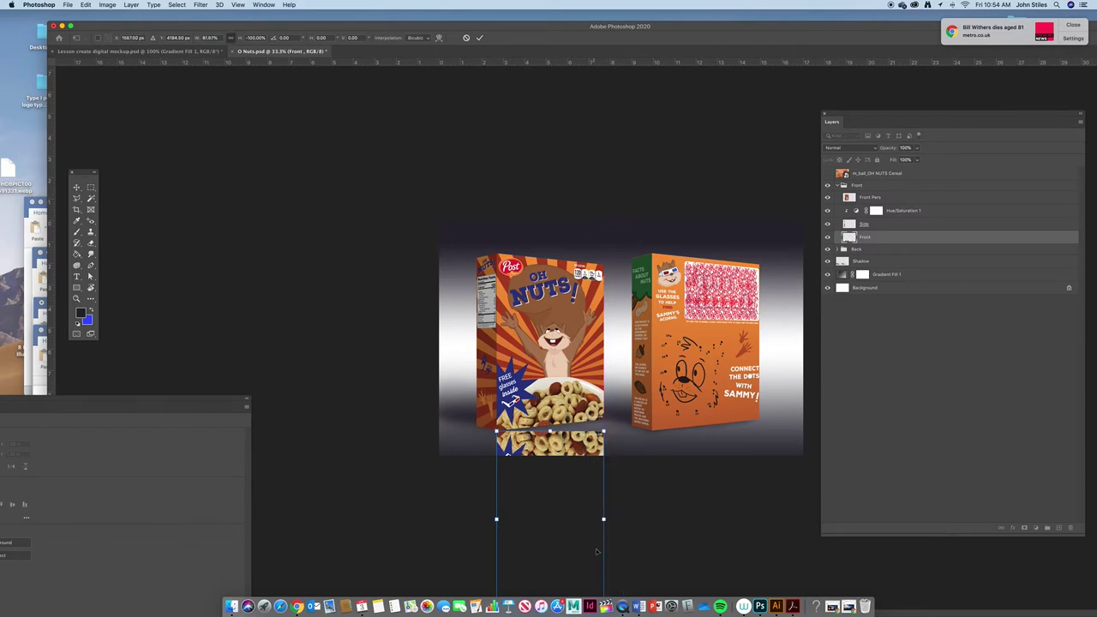
pyautogui.press('super+equal')
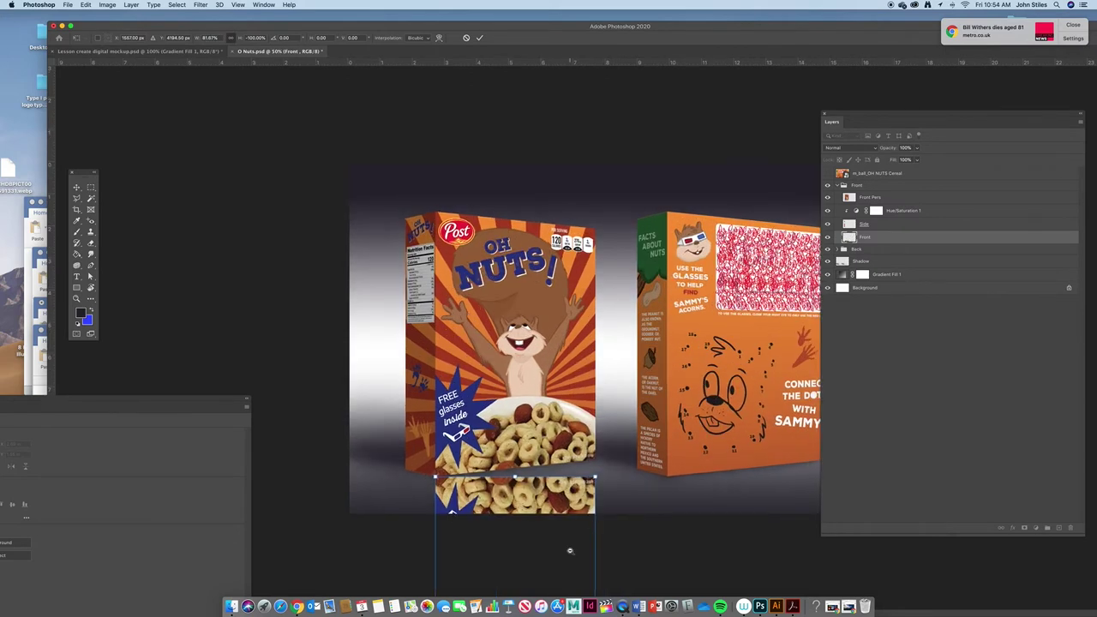
pyautogui.press('super+minus')
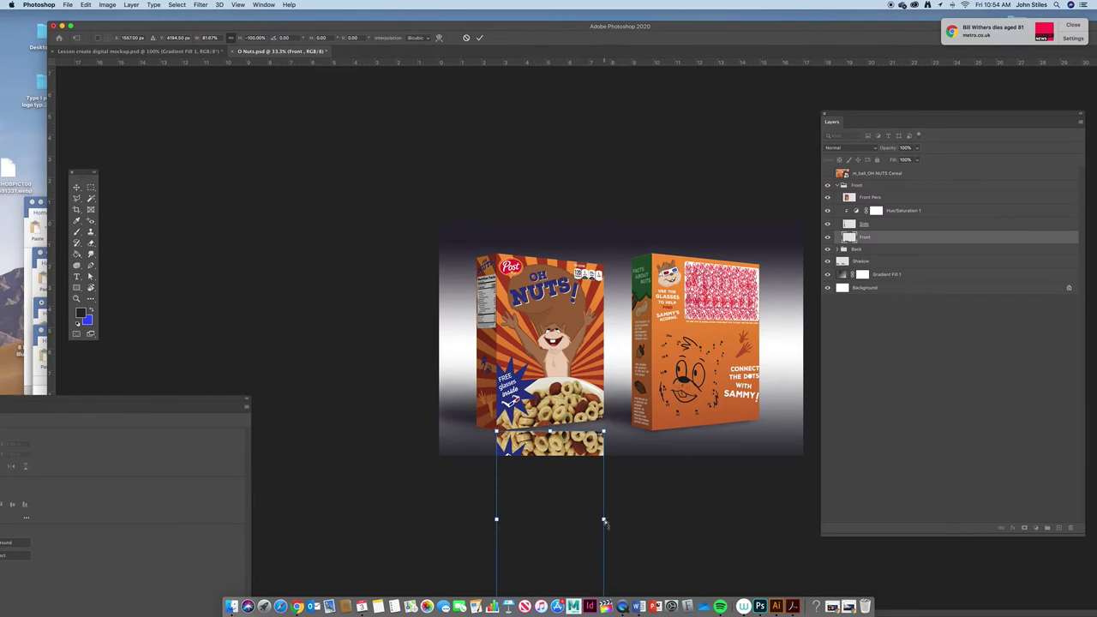
# Skew the reflection's outer edge upward to follow the box's slanted base, raise its far lower corner, and apply the transform.
pyautogui.moveTo(605, 522); pyautogui.dragTo(604, 507)
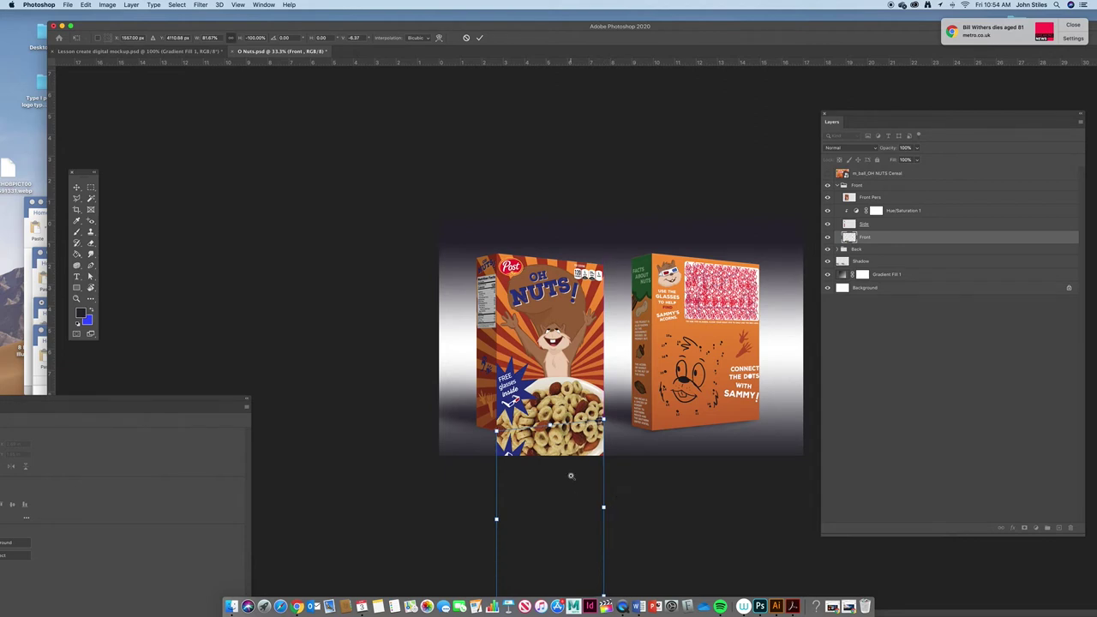
pyautogui.press('super+equal')
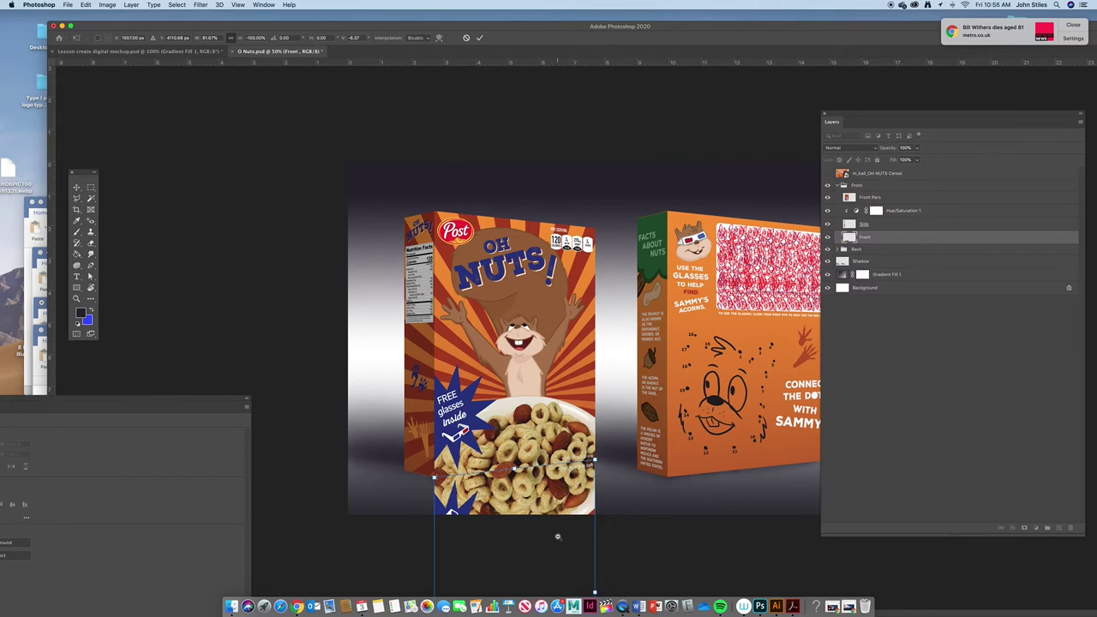
pyautogui.press('super+minus')
pyautogui.press('super+minus')
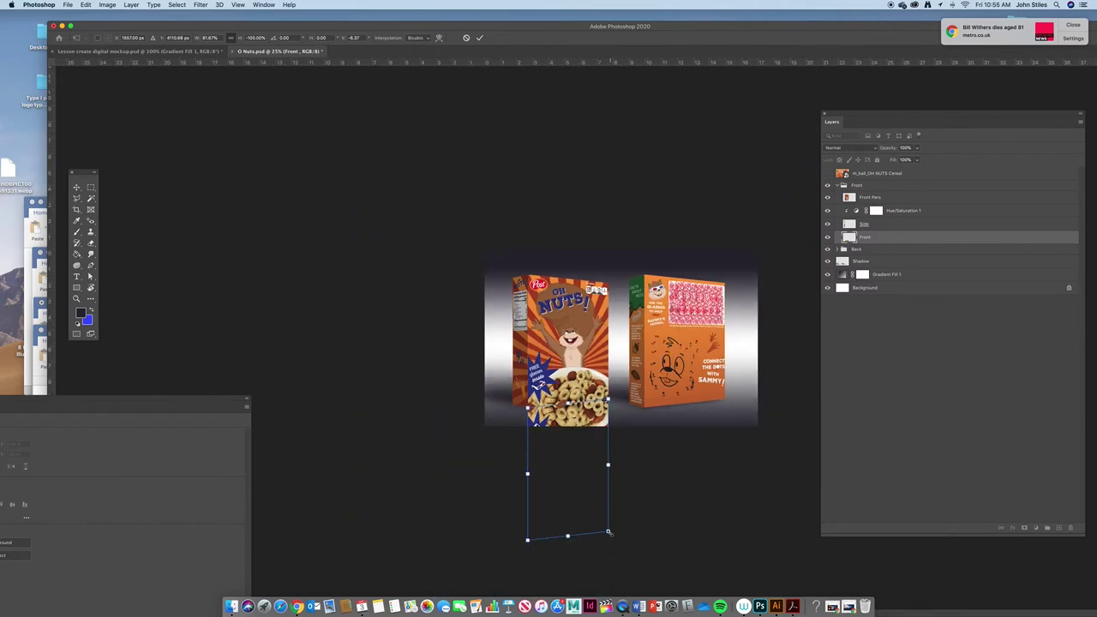
pyautogui.moveTo(609, 533); pyautogui.dragTo(610, 513)
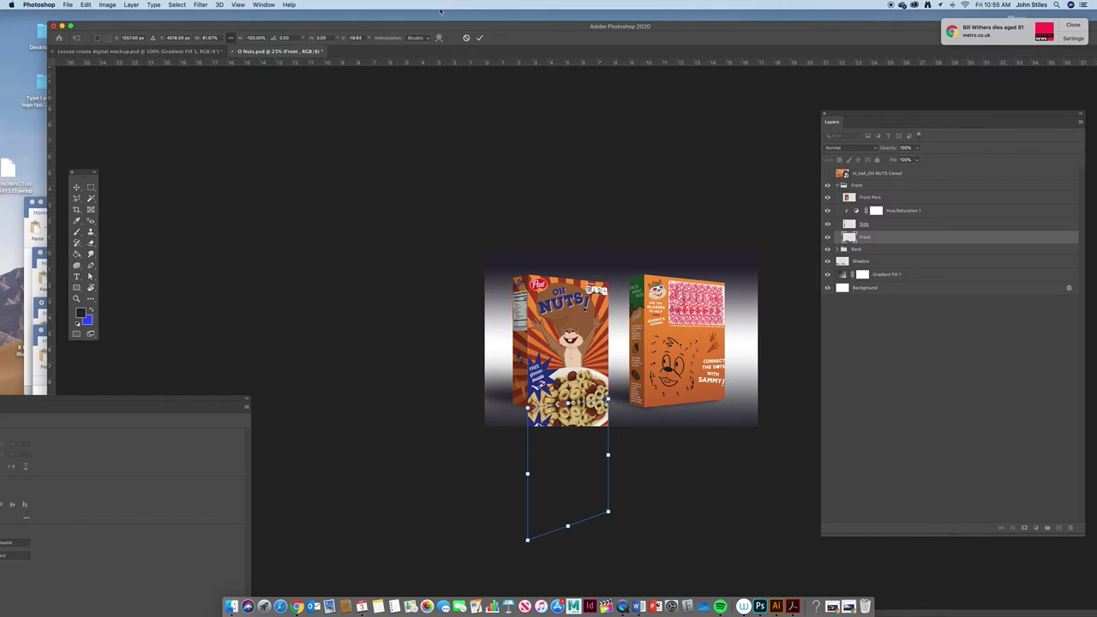
pyautogui.press('Return')
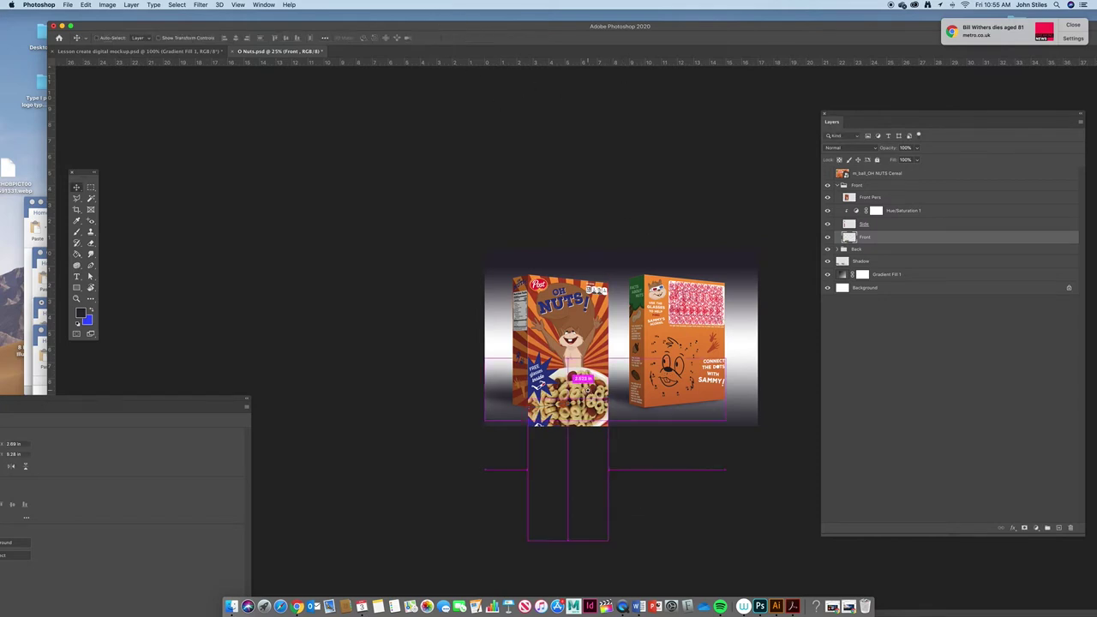
# Lower the opacity of the reflected Front layer to 16%.
pyautogui.press('super+equal')
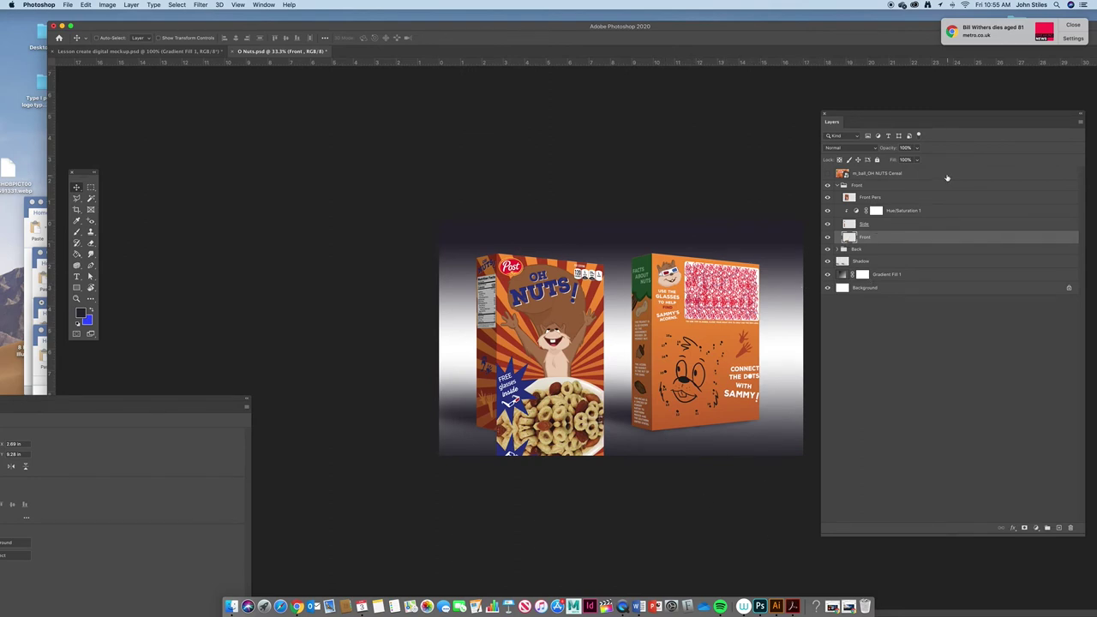
pyautogui.click(917, 159)
pyautogui.moveTo(916, 159); pyautogui.dragTo(884, 160)
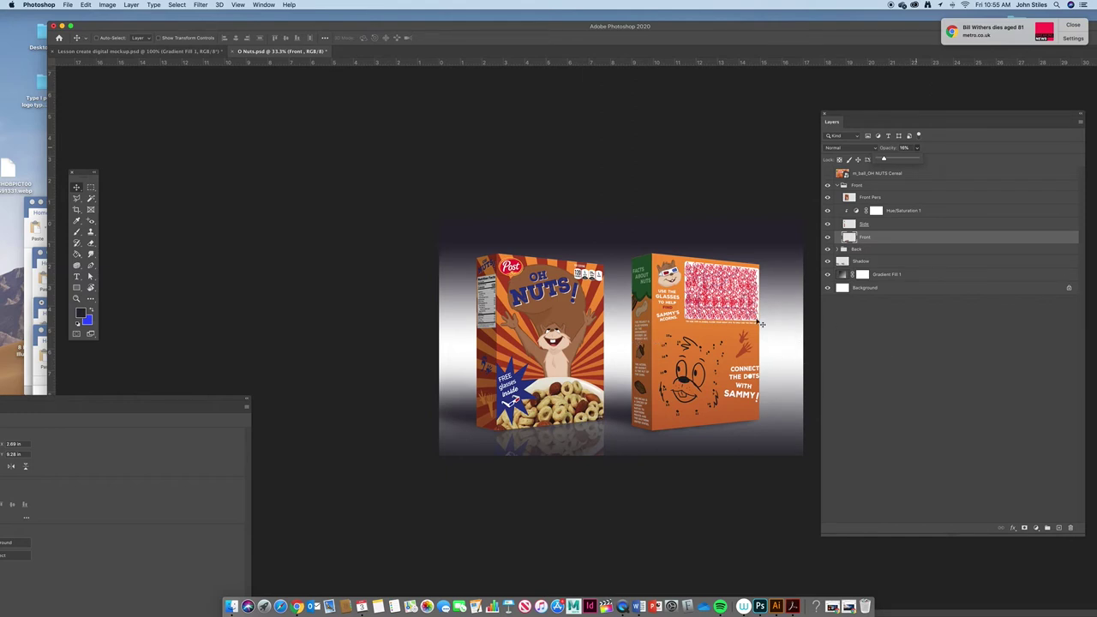
# Copy the Nutrition Facts side panel from the flat OH NUTS artwork onto a new layer and hide the artwork again.
pyautogui.click(848, 226)
pyautogui.click(848, 225)
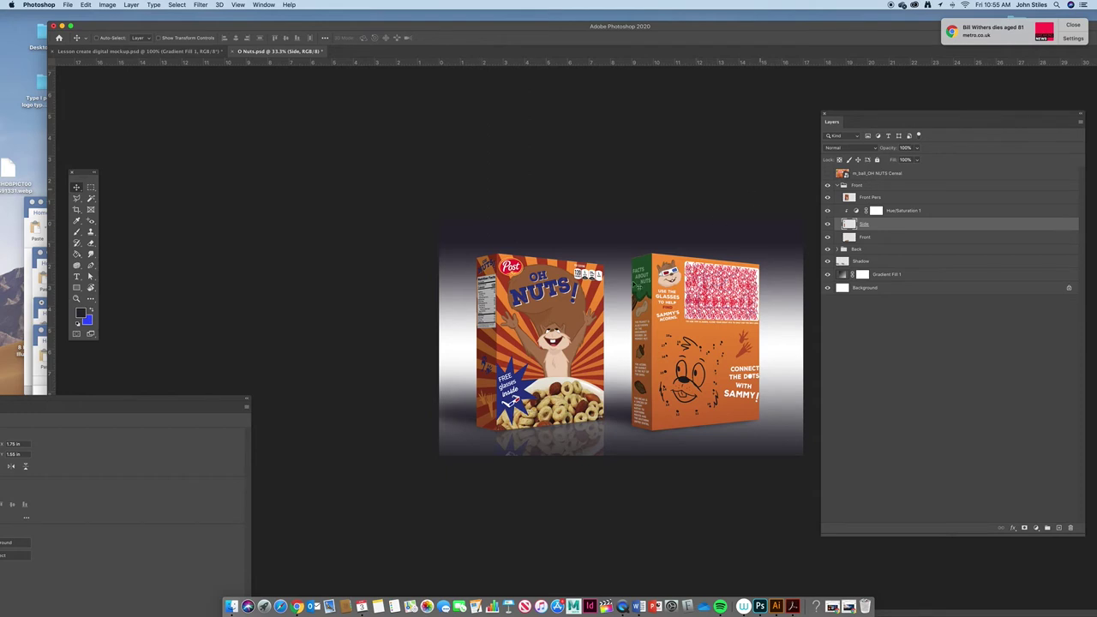
pyautogui.click(827, 174)
pyautogui.scroll(3, 648, 334)
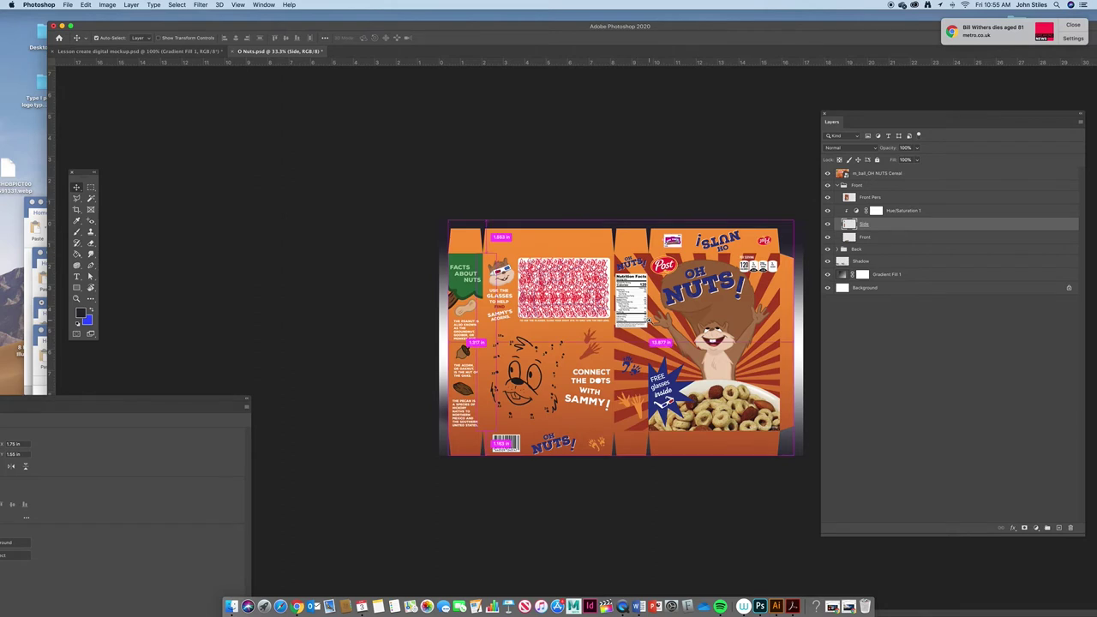
pyautogui.scroll(1, 648, 330)
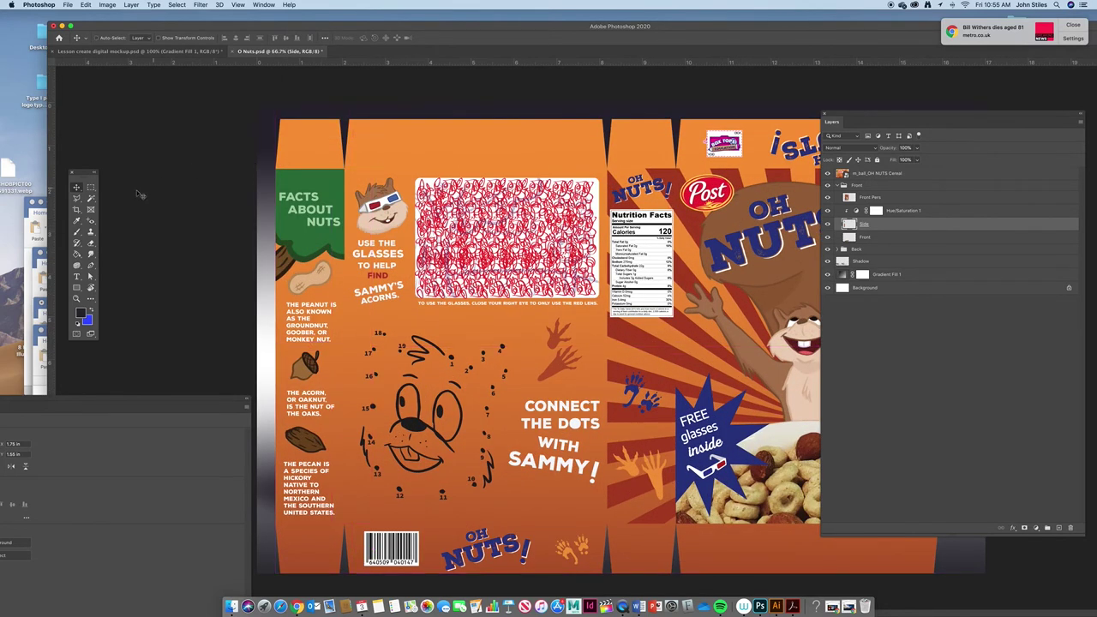
pyautogui.click(91, 187)
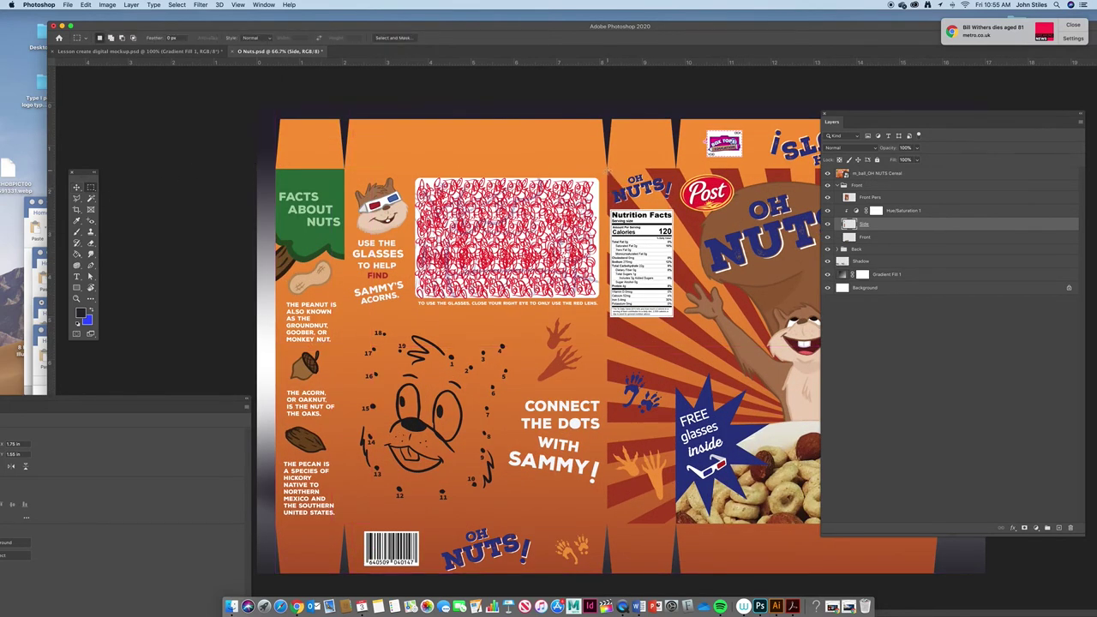
pyautogui.moveTo(607, 169); pyautogui.dragTo(678, 524)
pyautogui.click(861, 174)
pyautogui.press('super+c')
pyautogui.press('super+v')
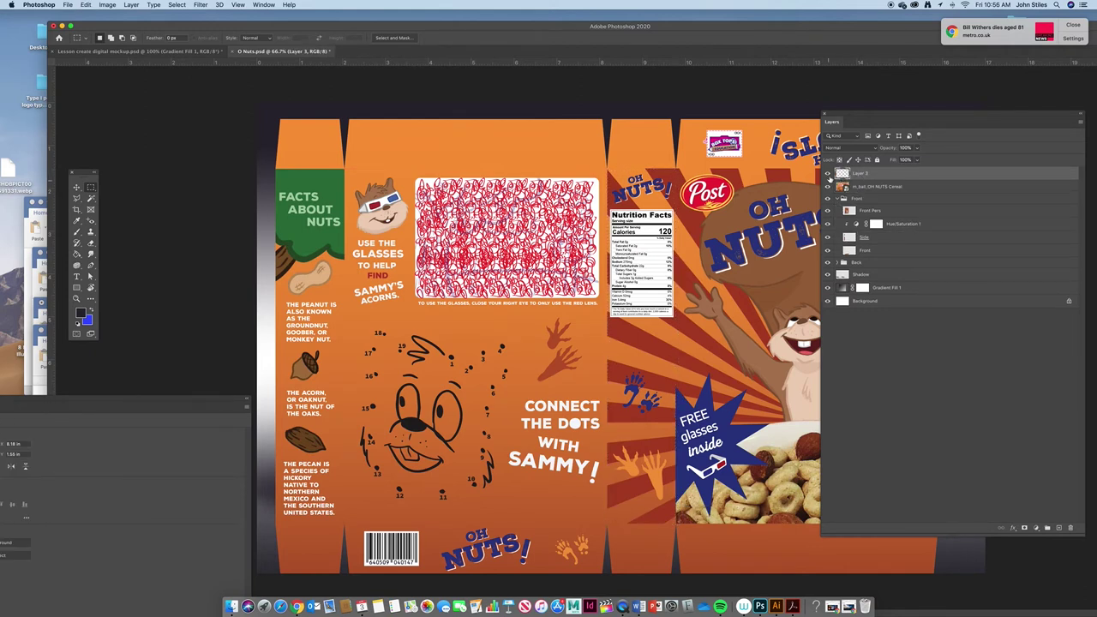
pyautogui.click(827, 187)
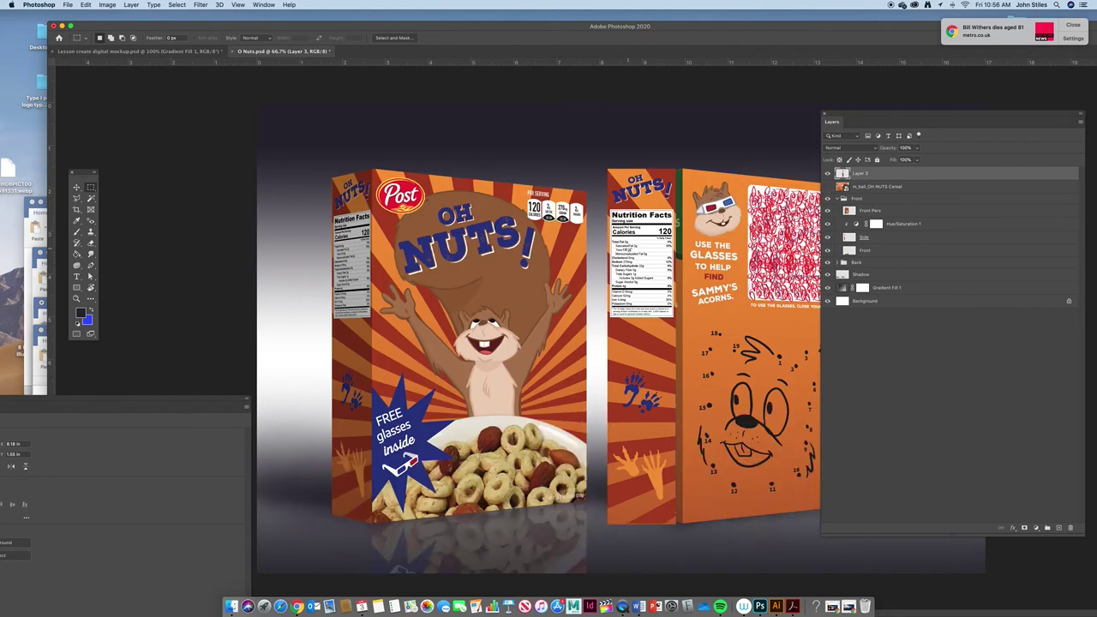
# Rotate the copied side panel on Layer 3 by 180° and flip it horizontally to mirror it.
pyautogui.press('super+minus')
pyautogui.press('super+minus')
pyautogui.press('super+t')
pyautogui.moveTo(661, 448); pyautogui.dragTo(602, 243)
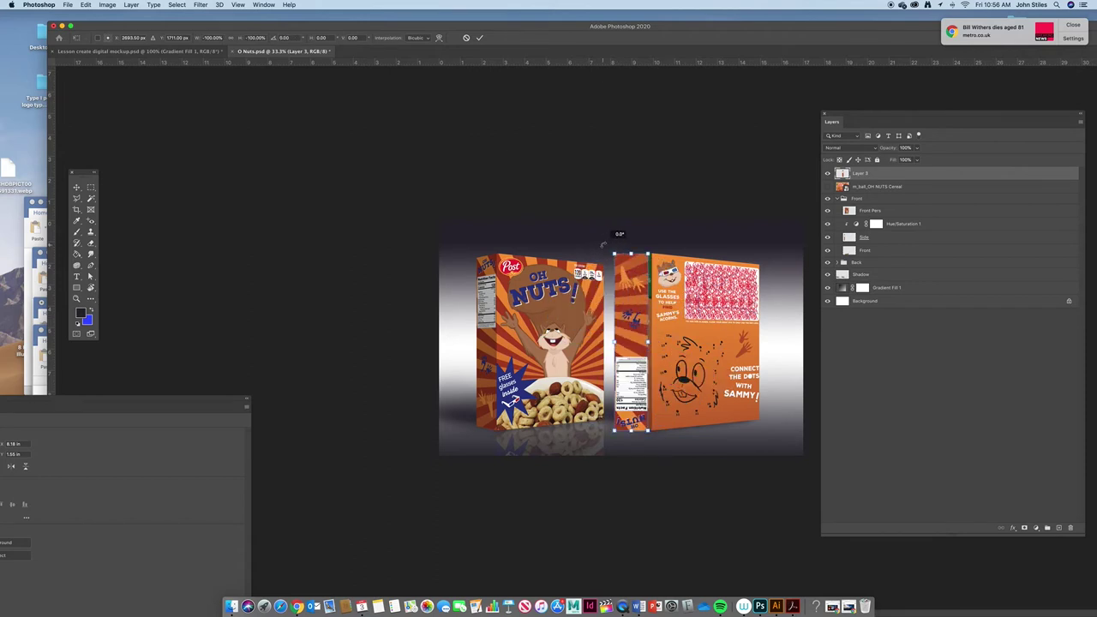
pyautogui.click(85, 5)
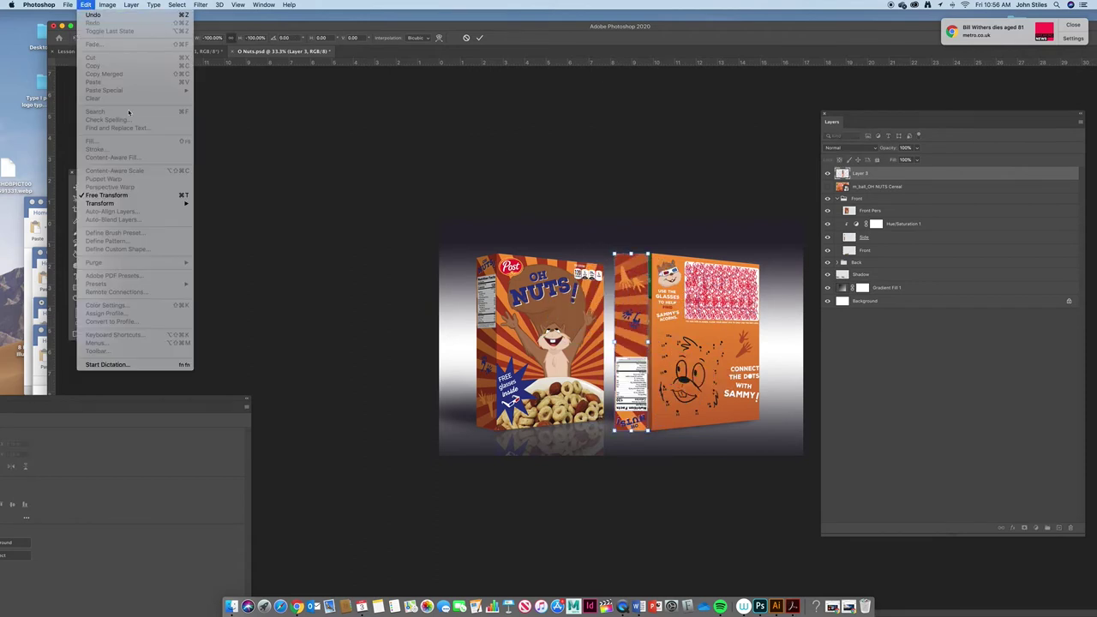
pyautogui.moveTo(171, 203)
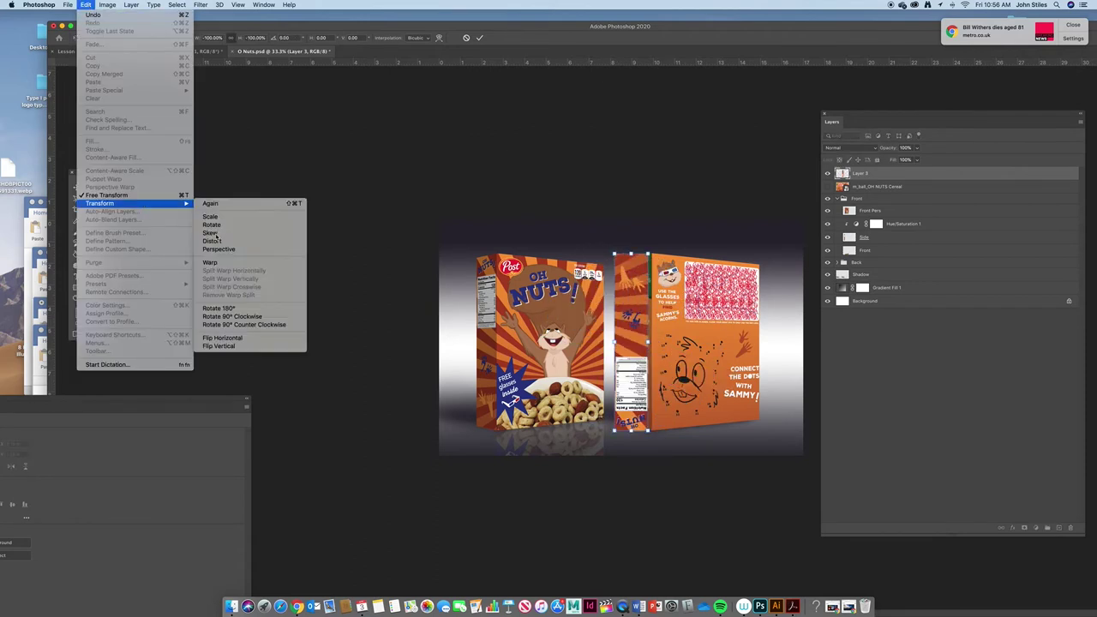
pyautogui.click(244, 338)
# Move the mirrored side panel directly beneath the front-view box's side and narrow it to match that side's width.
pyautogui.moveTo(643, 324); pyautogui.dragTo(478, 519)
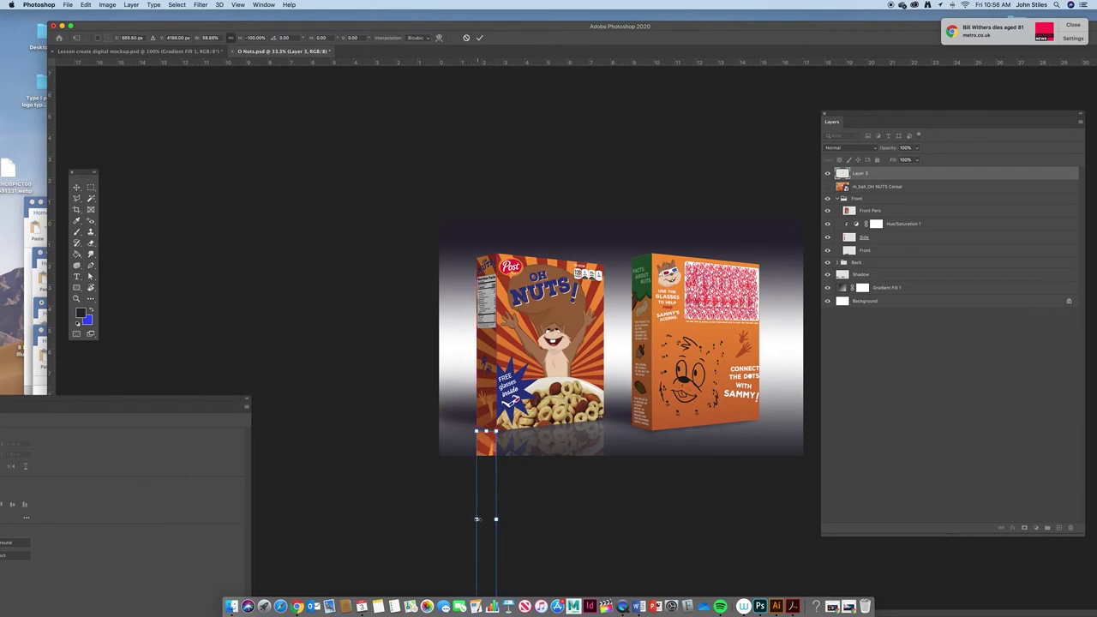
pyautogui.press('super+minus')
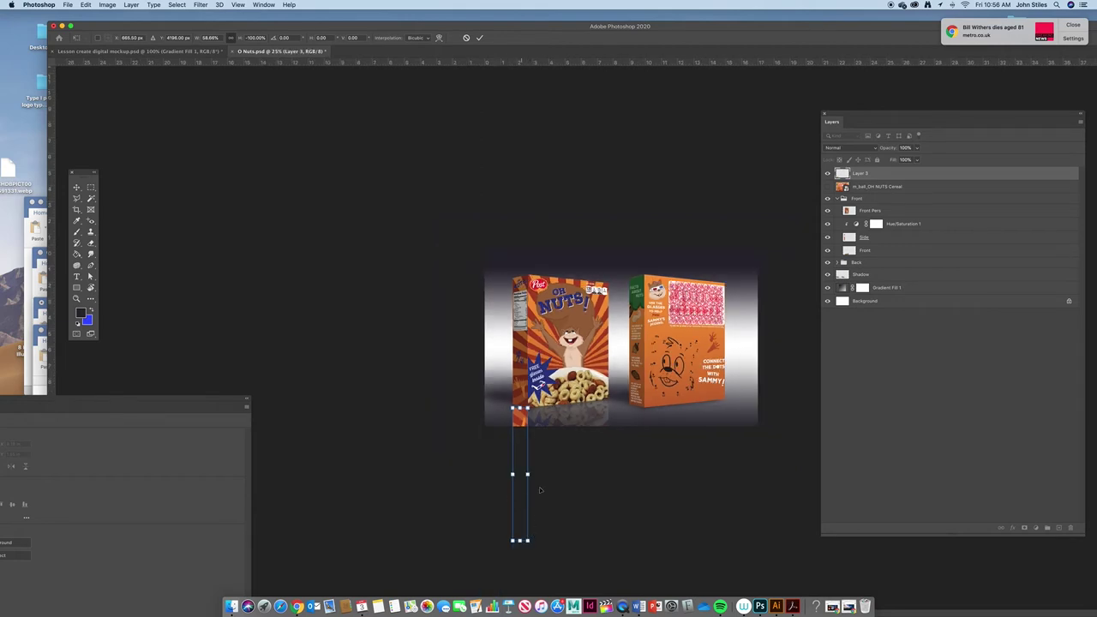
pyautogui.press('super+equal')
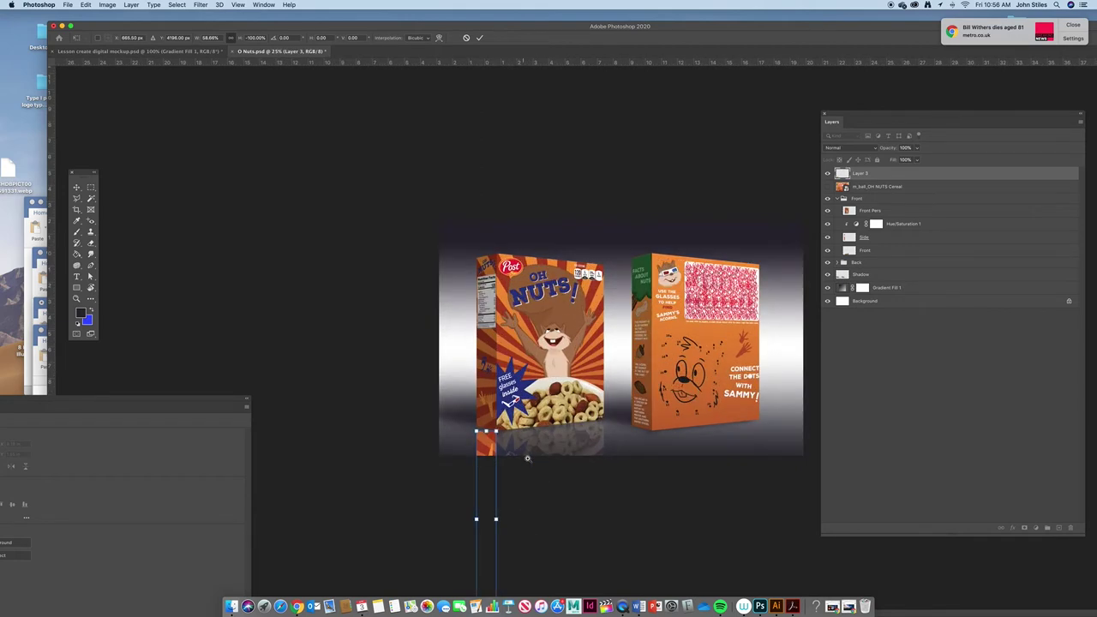
# Skew the side reflection's outer edge upward about 16.9° to follow the box's slanted base, and apply the transform.
pyautogui.moveTo(478, 520); pyautogui.dragTo(477, 515)
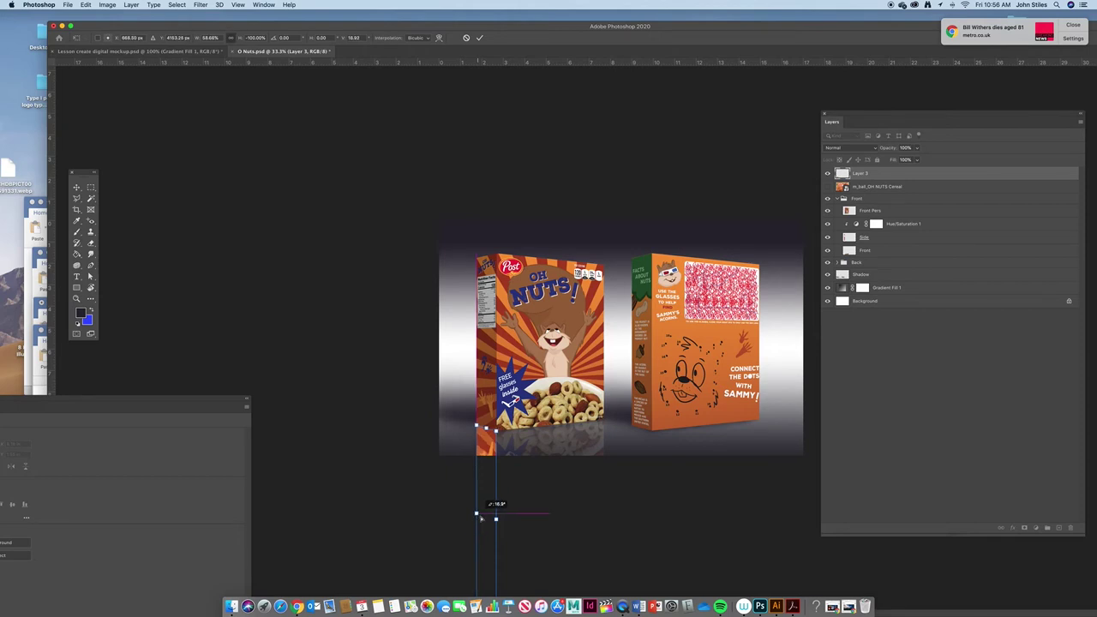
pyautogui.press('super+equal')
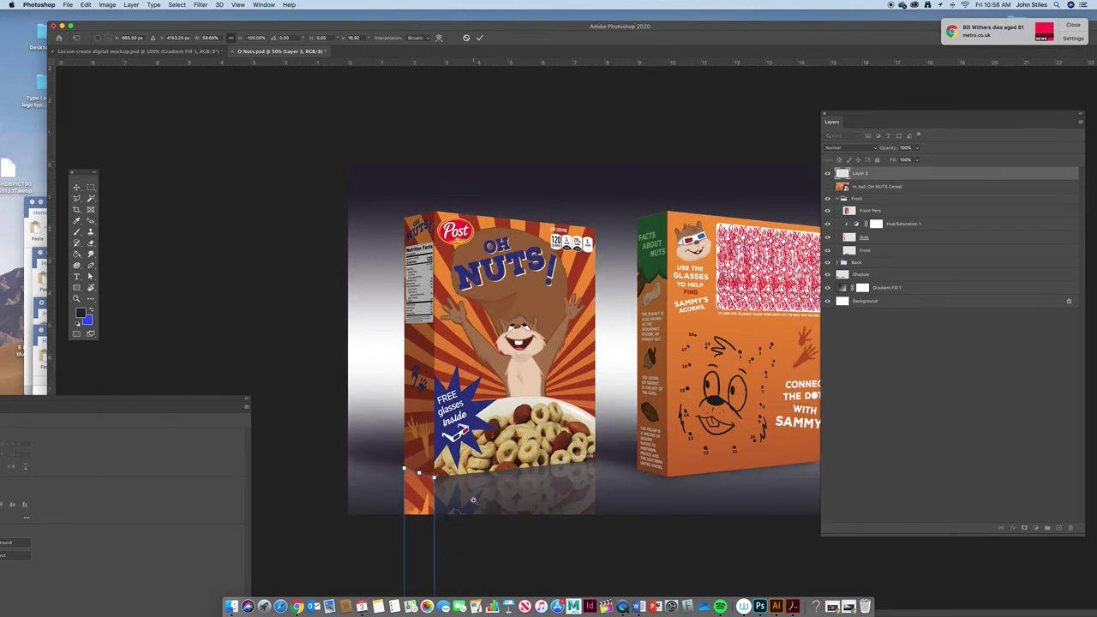
pyautogui.press('super+equal')
pyautogui.press('super+equal')
pyautogui.moveTo(441, 511); pyautogui.dragTo(538, 347)
pyautogui.scroll(-10, 538, 347)
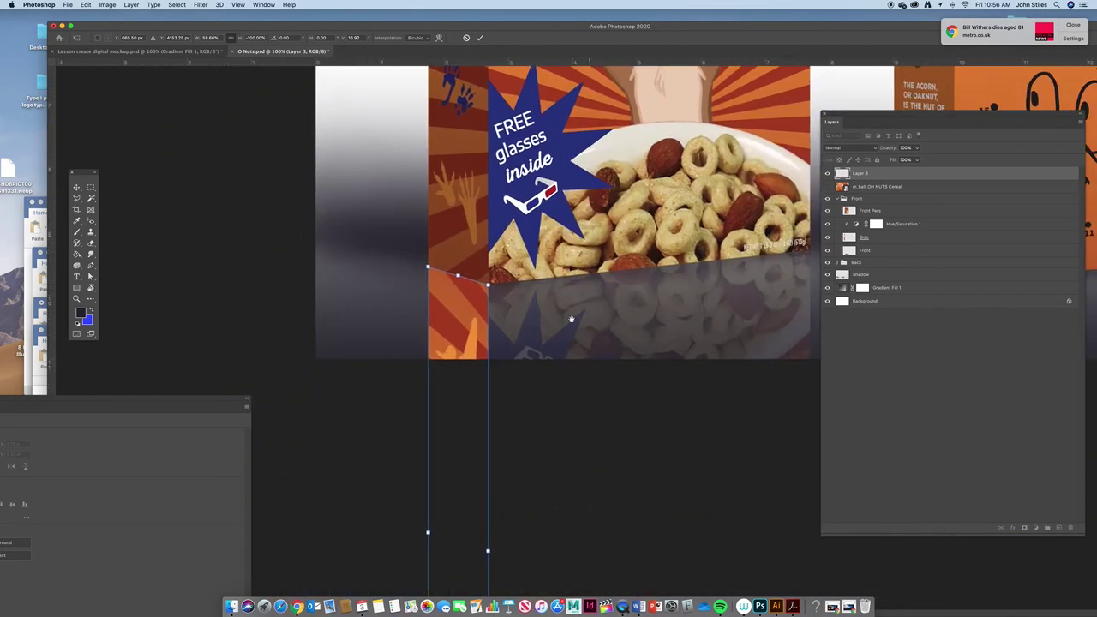
pyautogui.scroll(-3, 567, 319)
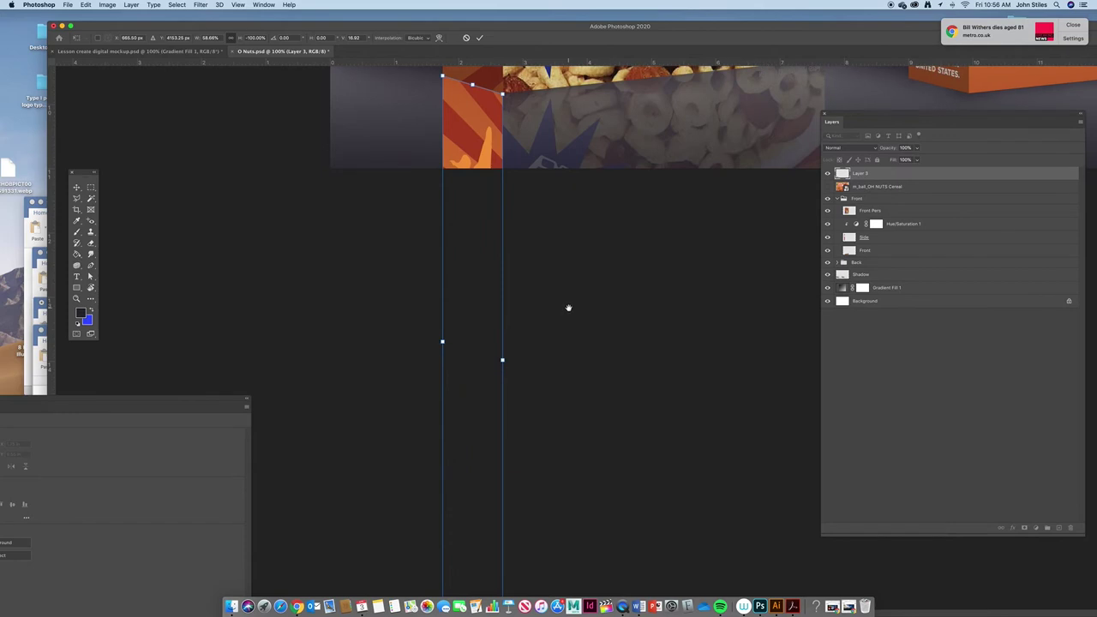
pyautogui.press('super+0')
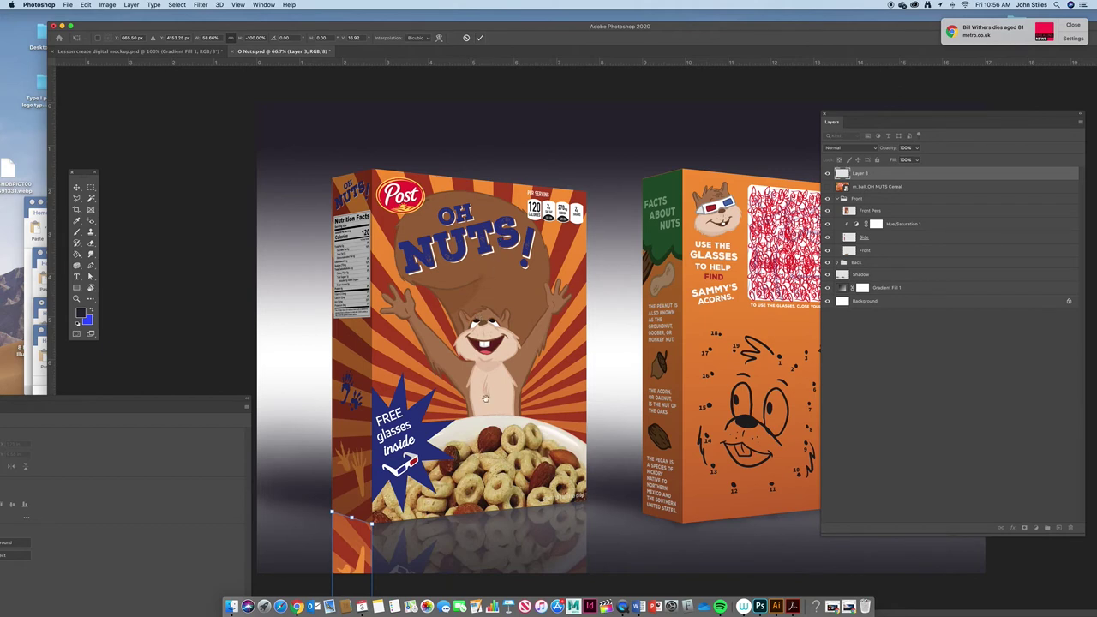
pyautogui.click(238, 5)
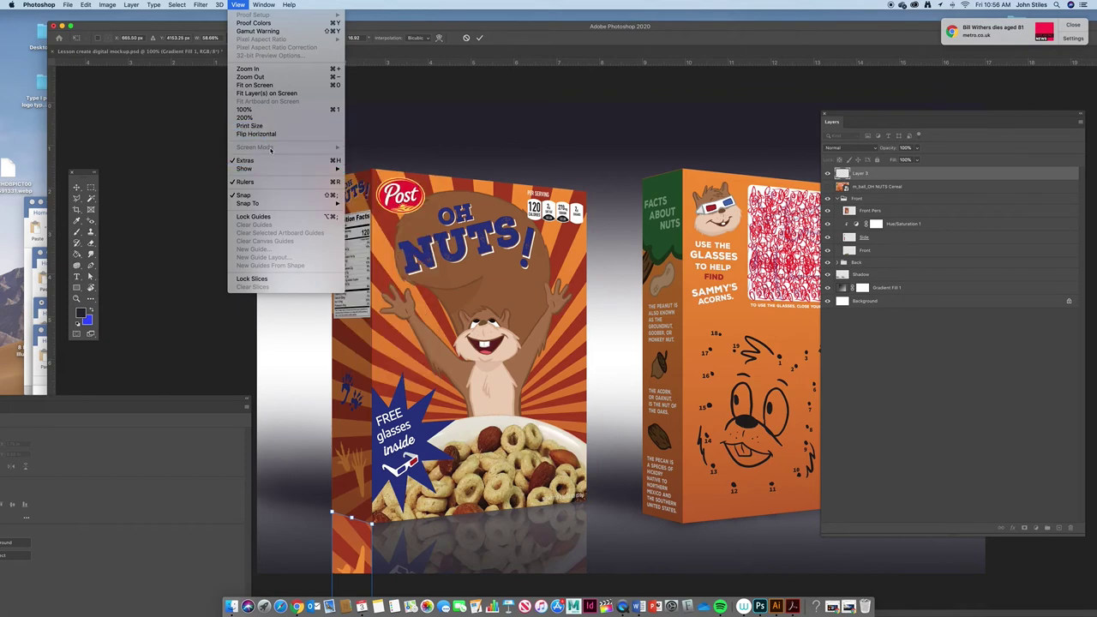
pyautogui.click(456, 109)
pyautogui.click(479, 38)
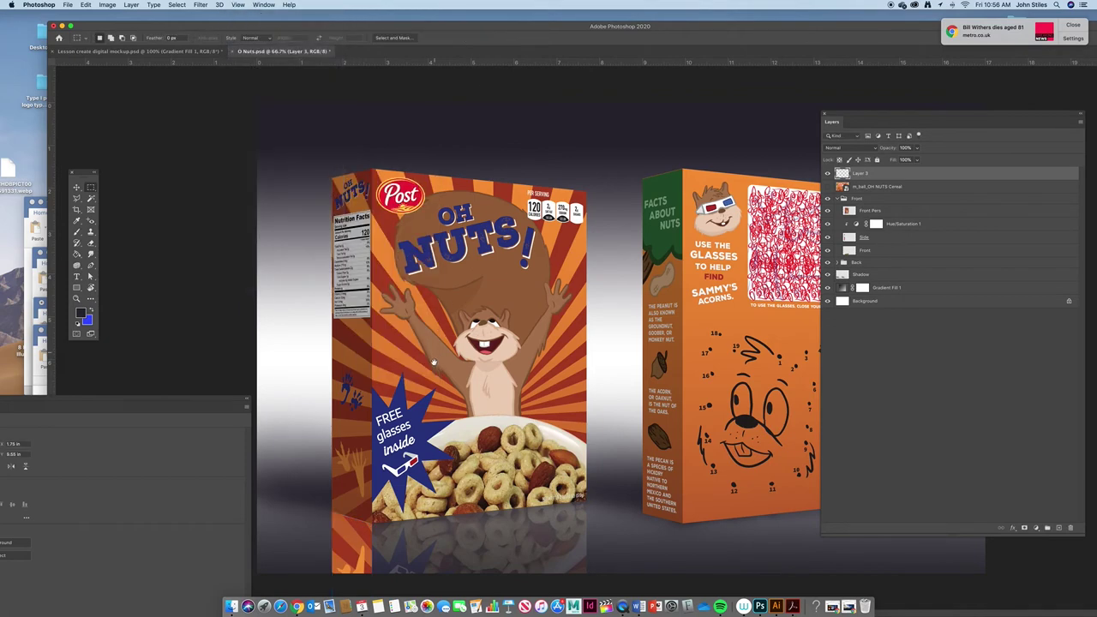
# Switch the document to Full Screen Mode With Menu Bar.
pyautogui.press('super+minus')
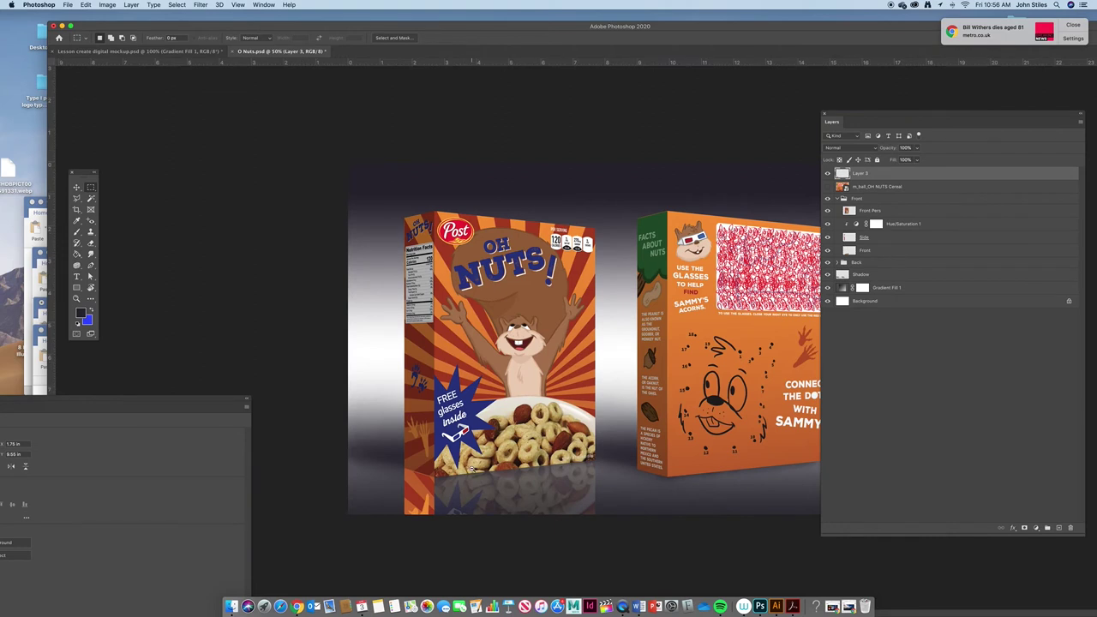
pyautogui.press('super+minus')
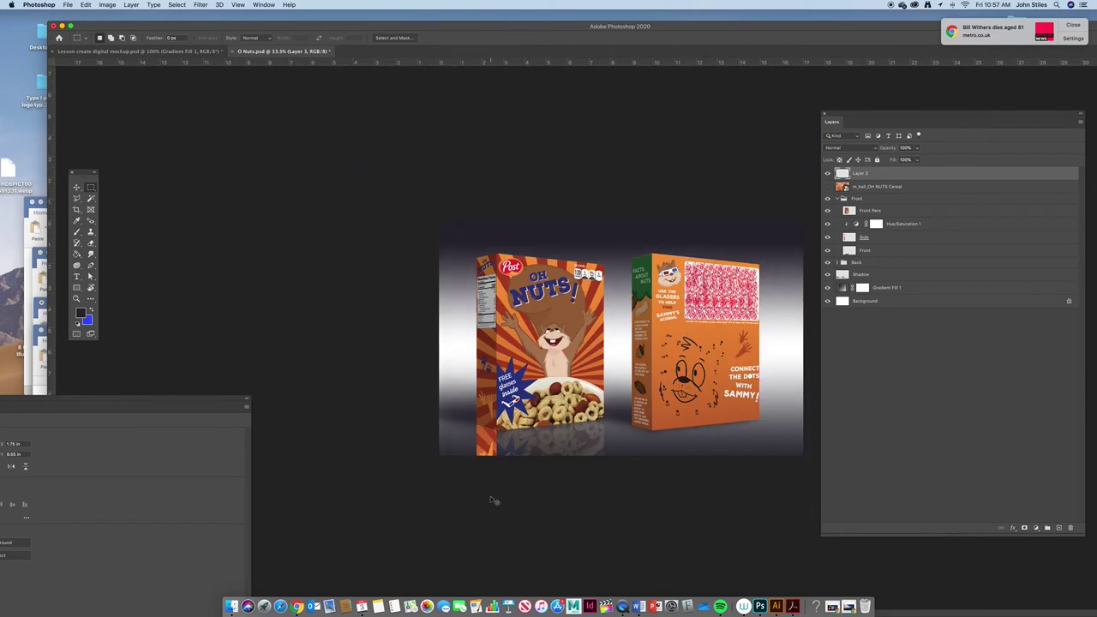
pyautogui.press('super+t')
pyautogui.press('super+plus')
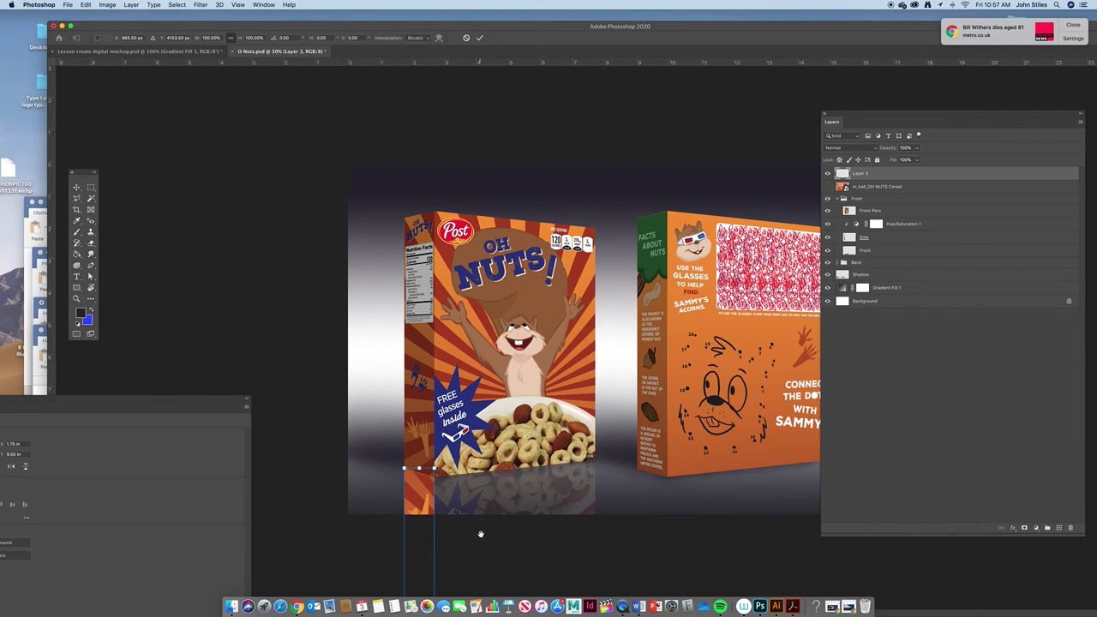
pyautogui.click(479, 38)
pyautogui.click(237, 5)
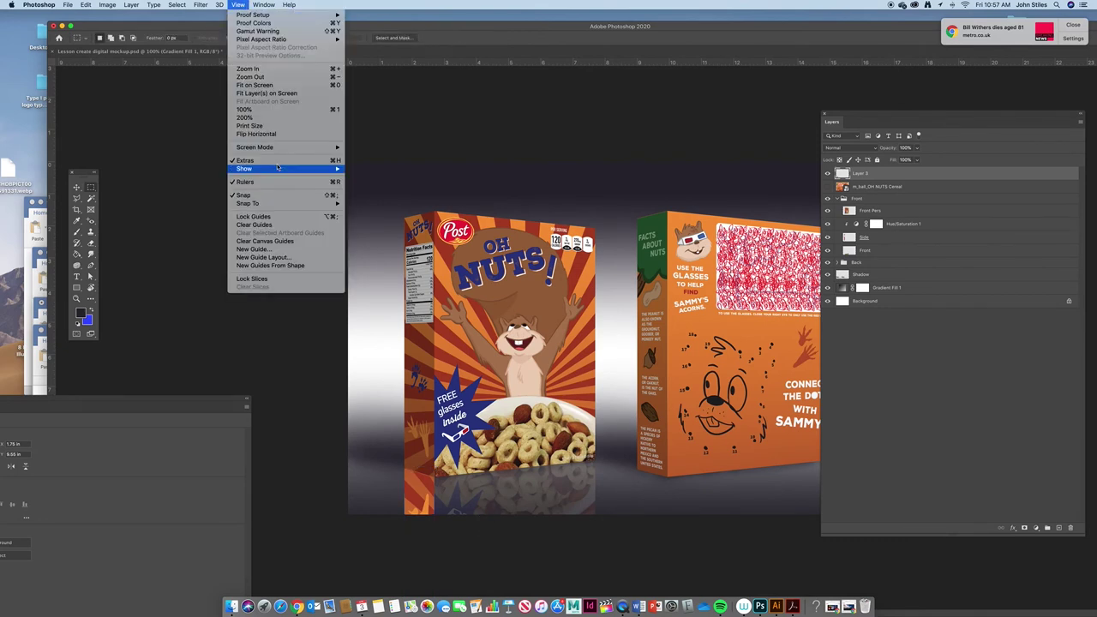
pyautogui.moveTo(283, 148)
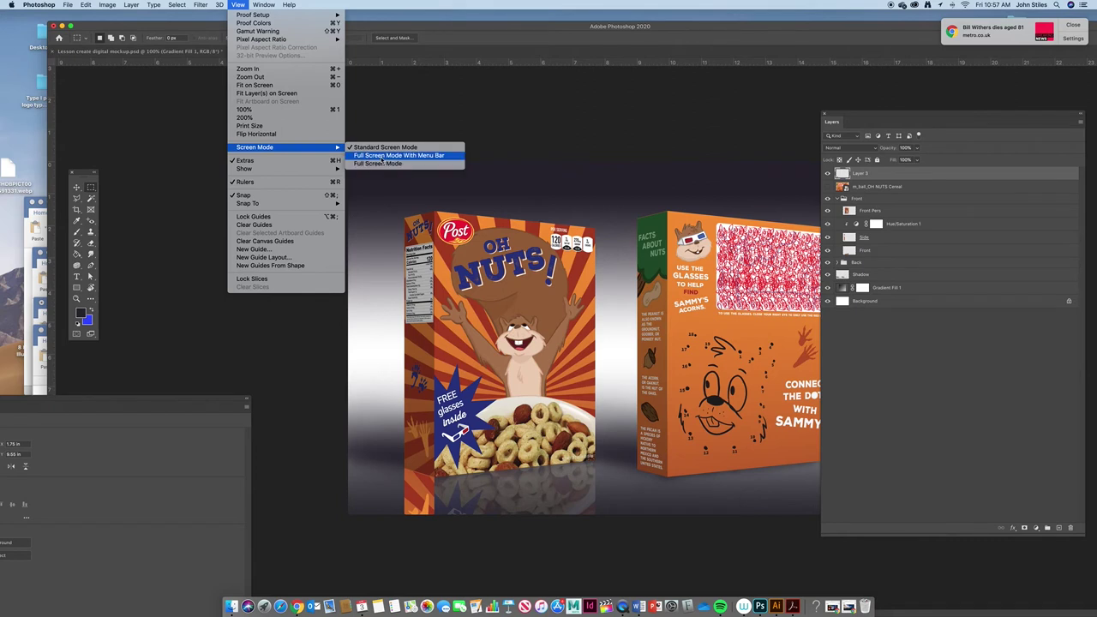
pyautogui.click(380, 156)
# Raise the far lower outer corner of the side reflection on Layer 3 and apply the transform.
pyautogui.scroll(-5, 506, 249)
pyautogui.hotkey('ctrl', 't')
pyautogui.moveTo(379, 550)
pyautogui.mouseDown()
pyautogui.moveTo(390, 513)
pyautogui.moveTo(387, 538)
pyautogui.mouseUp()
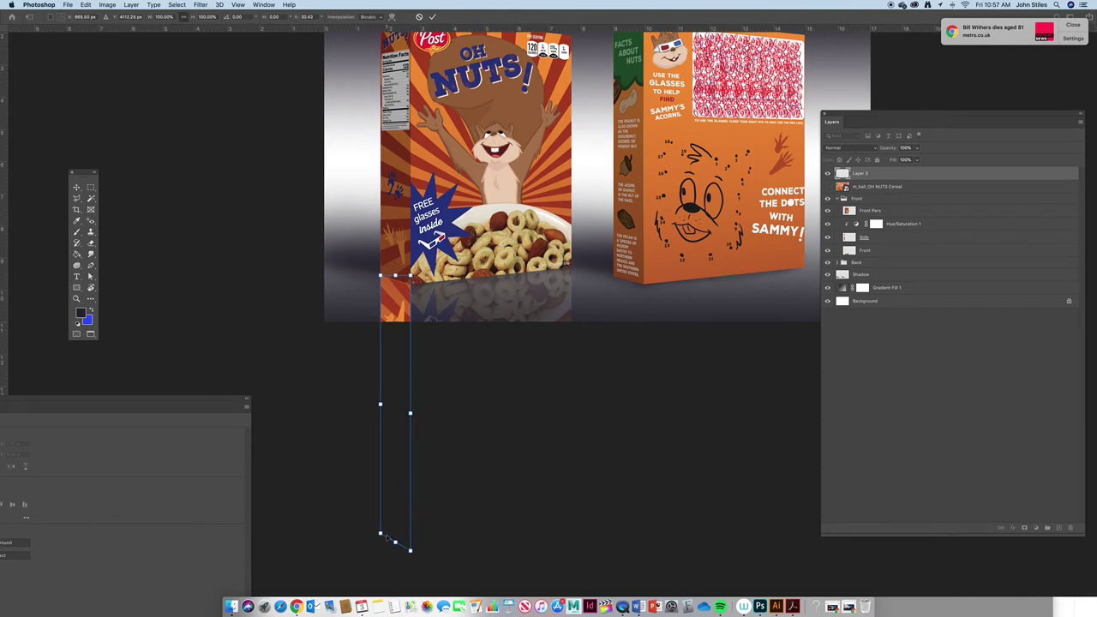
pyautogui.click(433, 16)
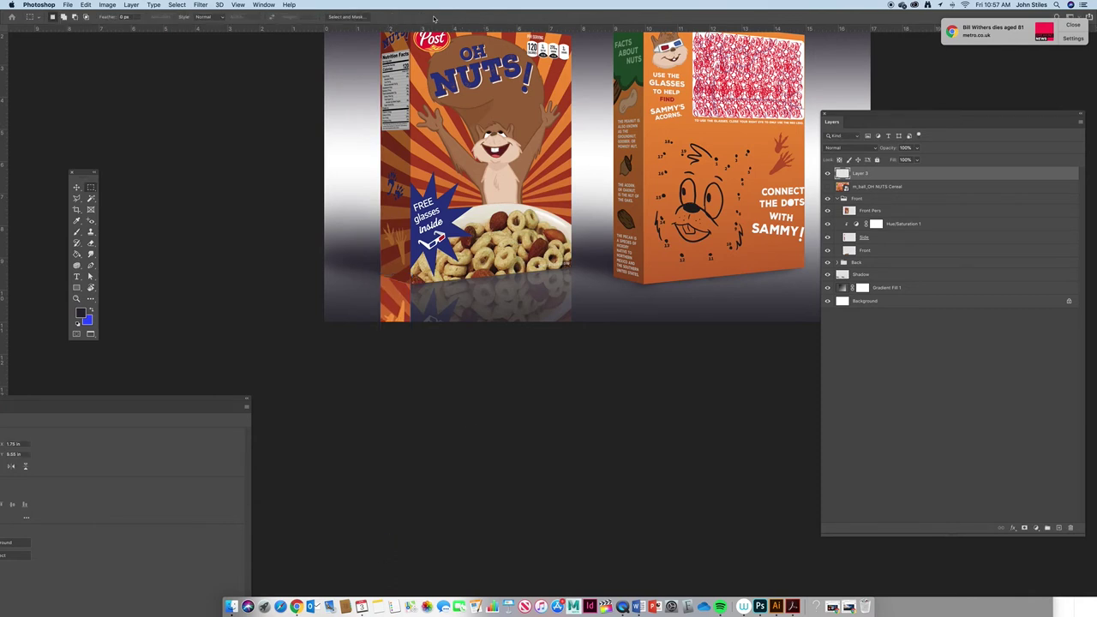
# Check which layer holds the side reflection by toggling Layer 3 and Side, and select Layer 3.
pyautogui.click(827, 174)
pyautogui.click(828, 174)
pyautogui.click(827, 238)
pyautogui.click(827, 237)
pyautogui.press('v')
pyautogui.rightClick(393, 299)
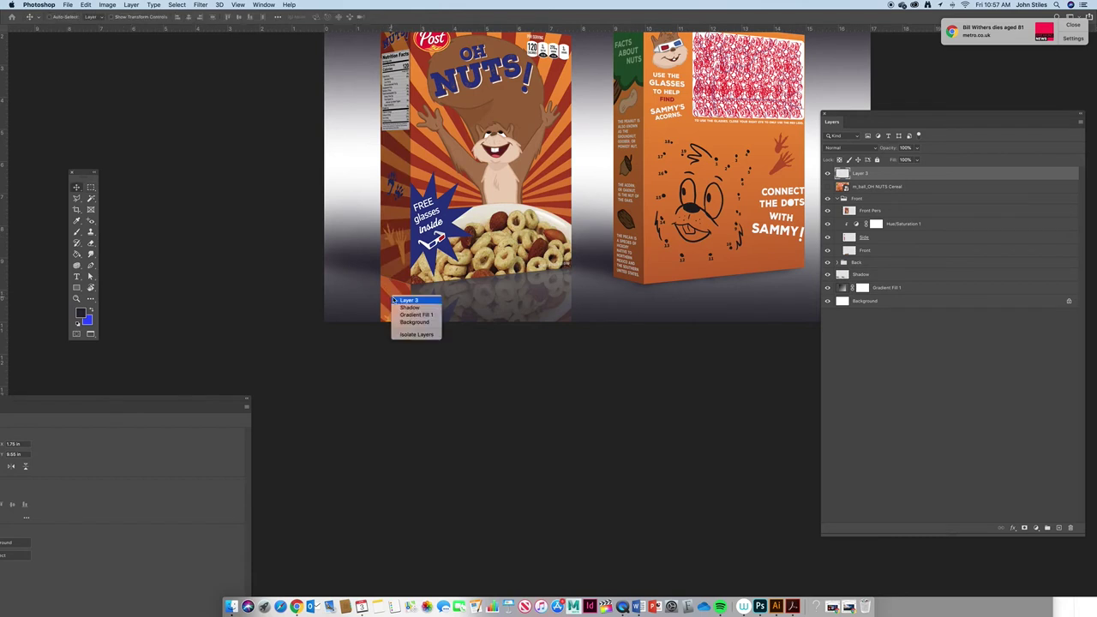
pyautogui.click(393, 299)
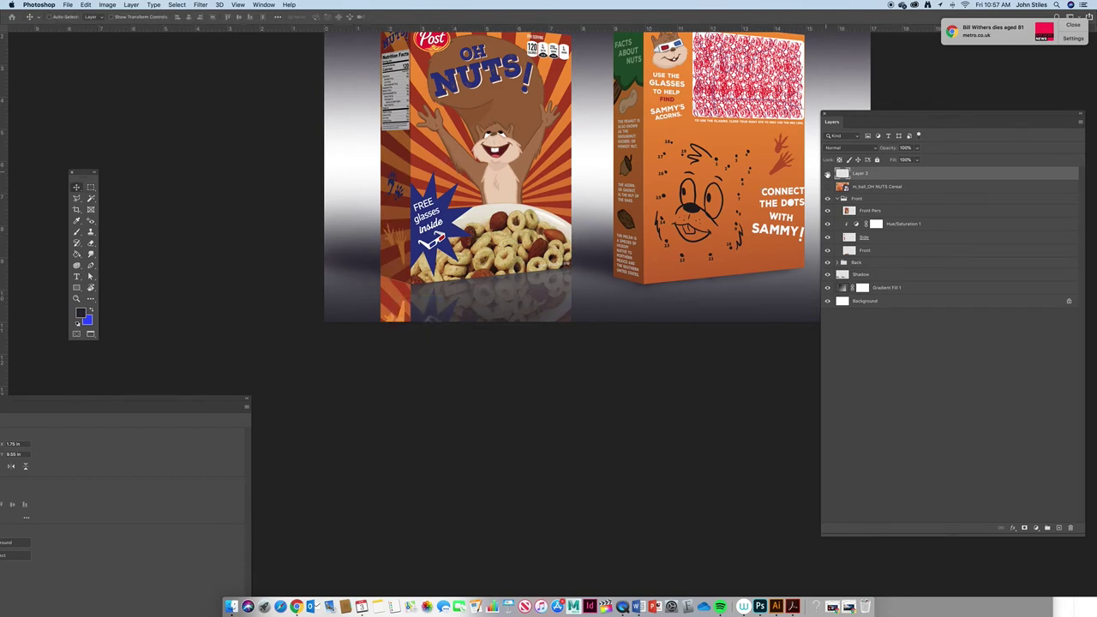
pyautogui.click(826, 174)
# Slightly adjust the lower outer corner of Layer 3's side reflection and apply the transform.
pyautogui.press('super+t')
pyautogui.moveTo(380, 550)
pyautogui.mouseDown()
pyautogui.moveTo(382, 461)
pyautogui.moveTo(384, 554)
pyautogui.mouseUp()
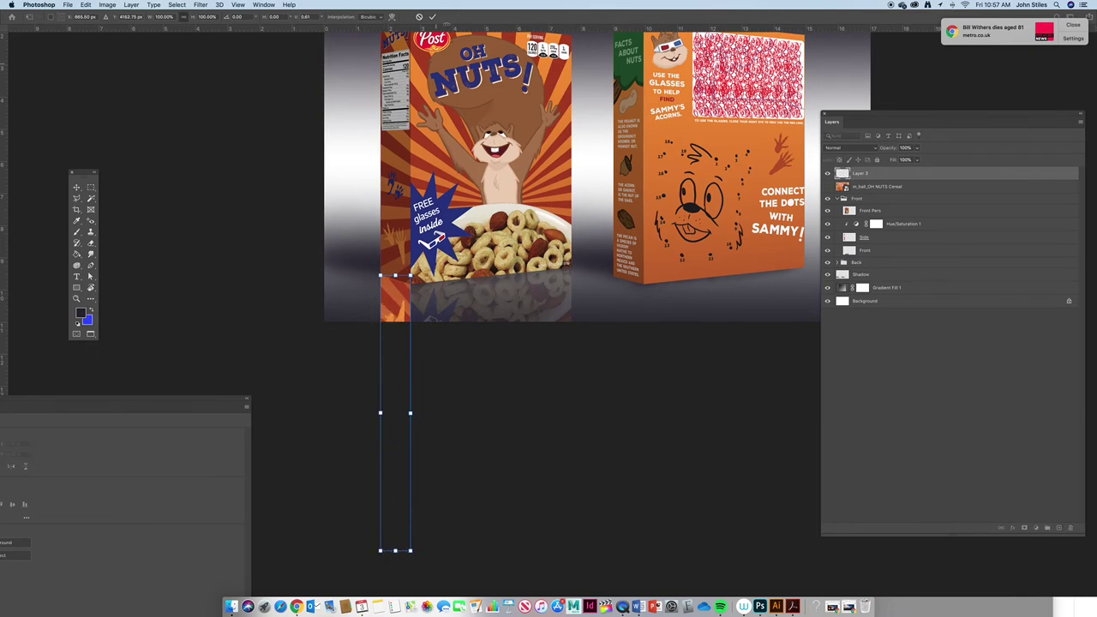
pyautogui.click(432, 16)
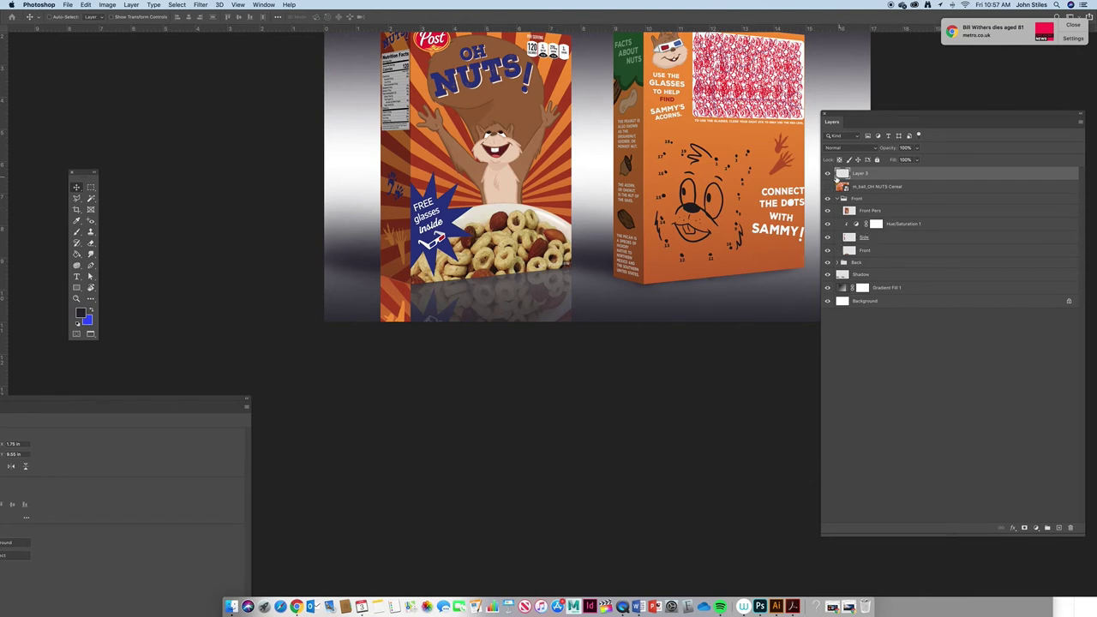
# Check the reflected Front layer's opacity and set Layer 3's opacity to 16% to match.
pyautogui.rightClick(547, 297)
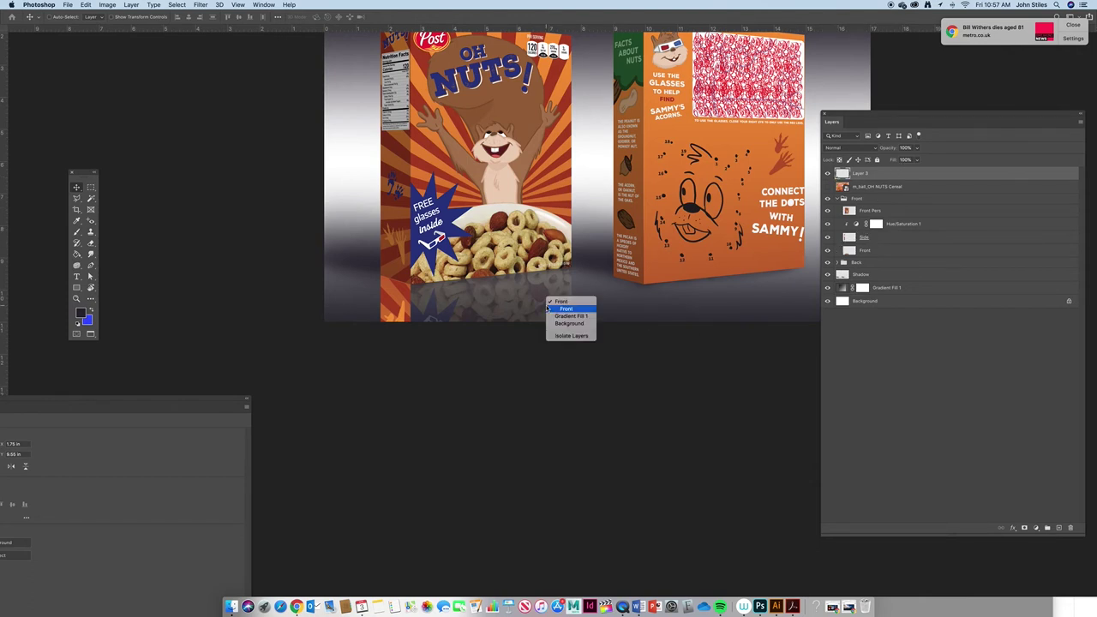
pyautogui.click(566, 310)
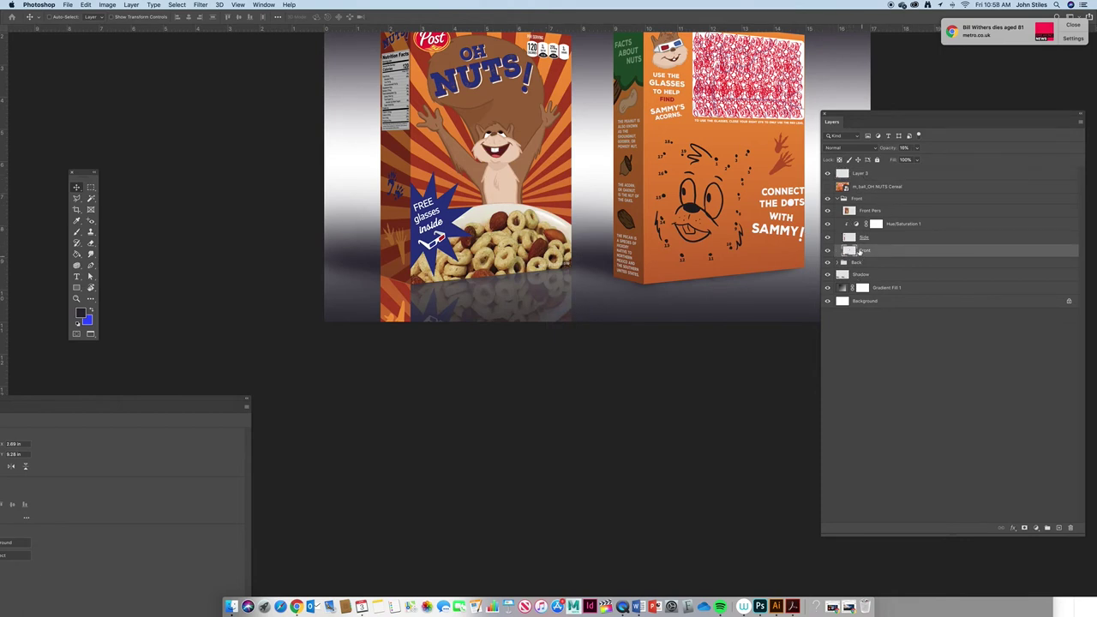
pyautogui.click(865, 174)
pyautogui.click(905, 148)
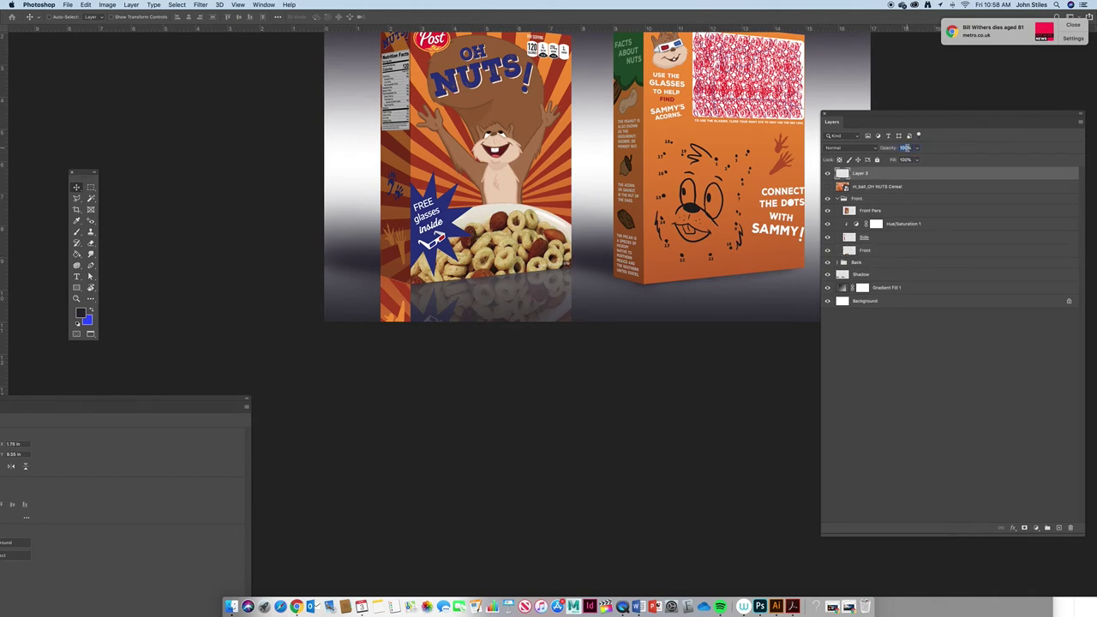
pyautogui.write('18')
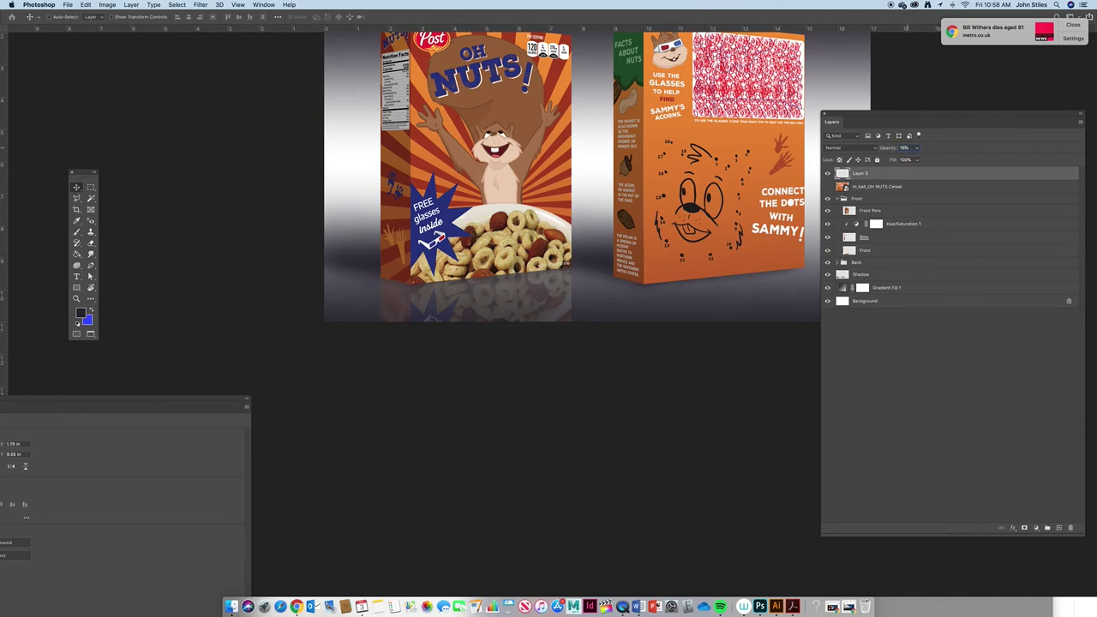
# Move Layer 3 into the Front group, between the Side layer and the reflected Front layer.
pyautogui.scroll(-3, 592, 333)
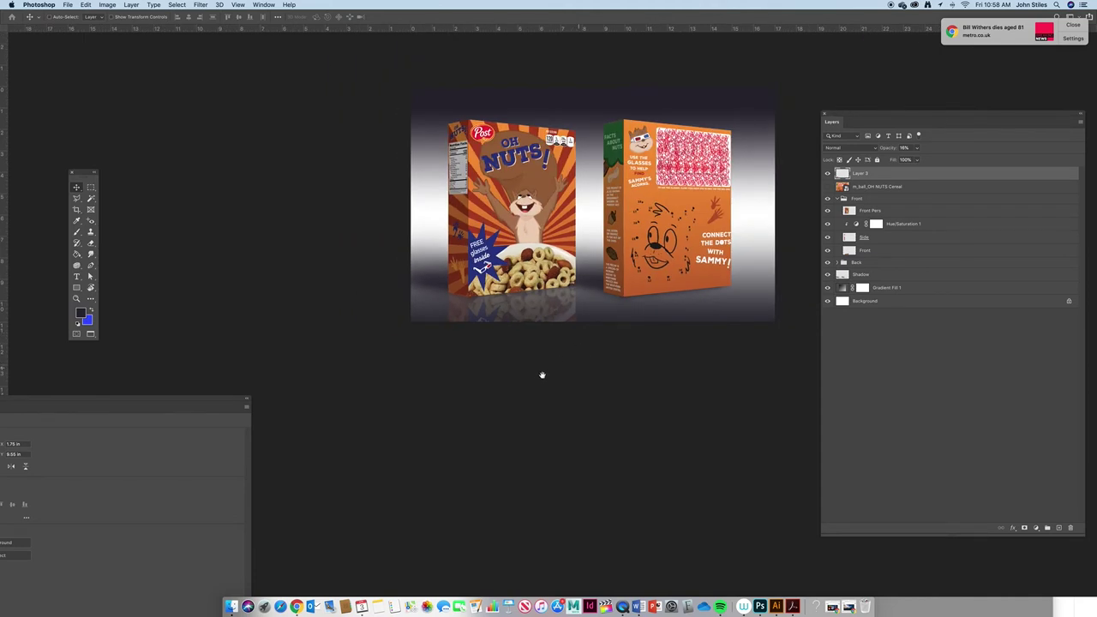
pyautogui.hscroll(2, 536, 379)
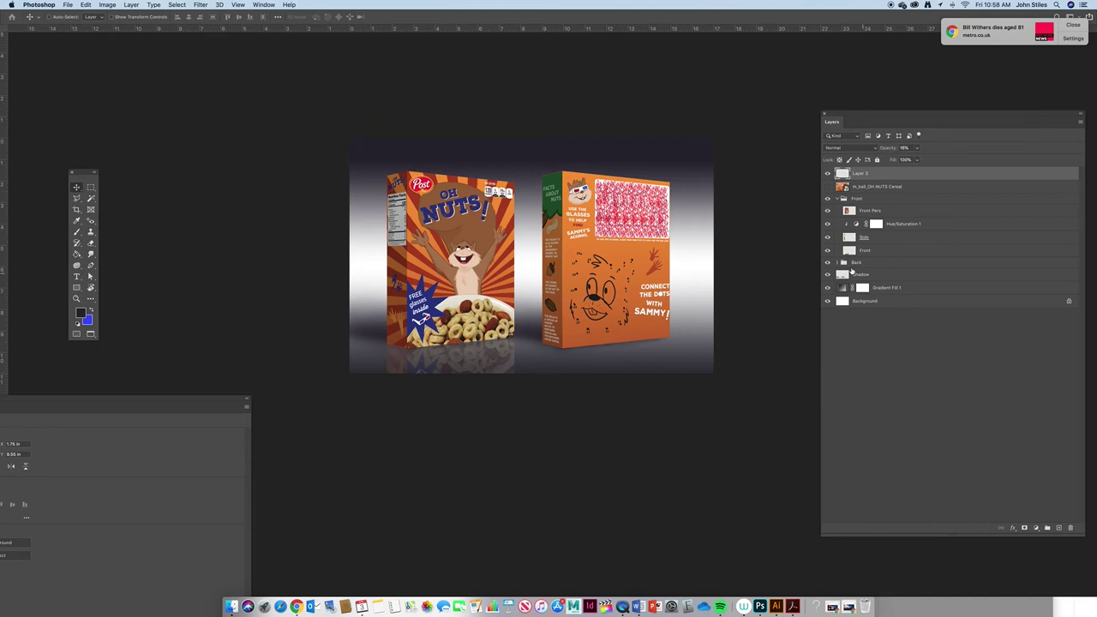
pyautogui.moveTo(850, 174); pyautogui.dragTo(853, 257)
pyautogui.click(828, 237)
pyautogui.click(828, 238)
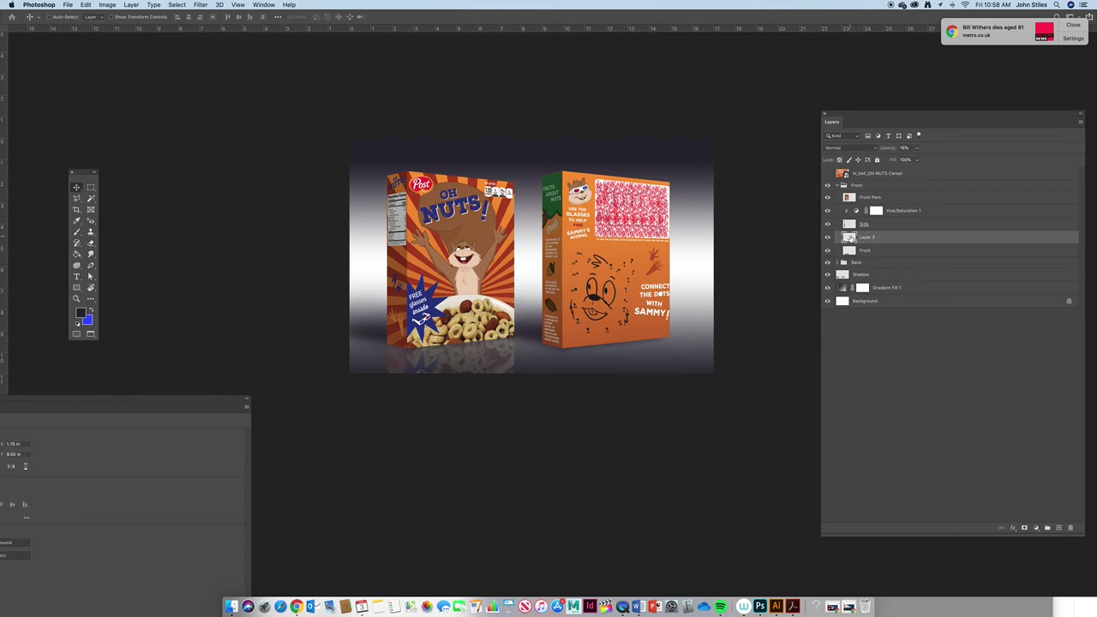
# Group Layer 3 and the reflected Front layer together inside the Front group.
pyautogui.keyDown('shift'); pyautogui.click(855, 252); pyautogui.keyUp('shift')
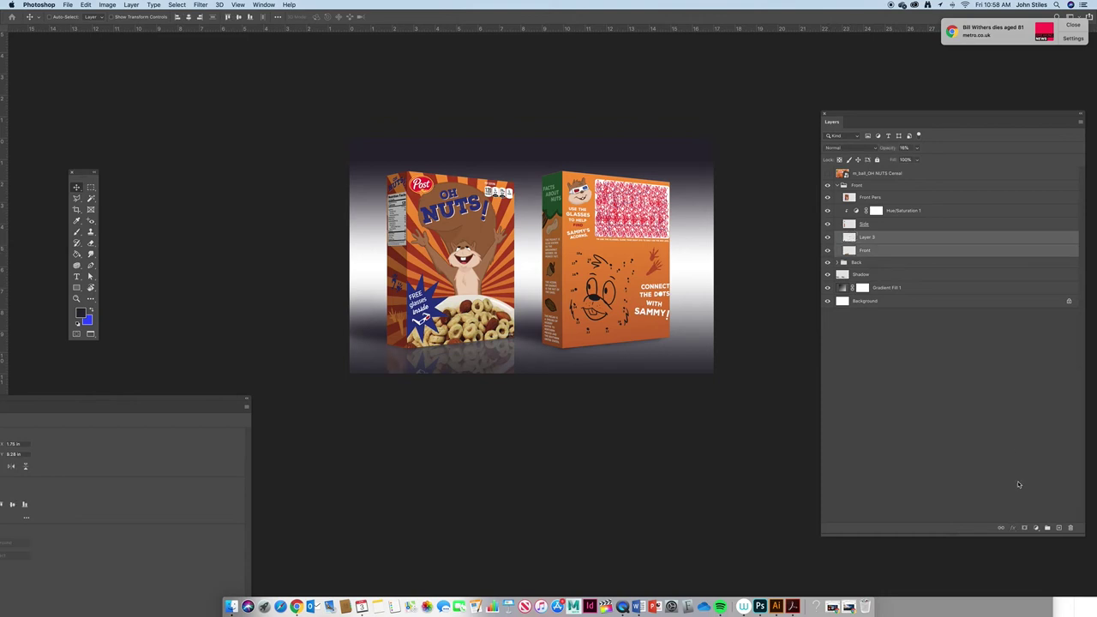
pyautogui.click(1047, 528)
pyautogui.click(828, 237)
pyautogui.click(828, 238)
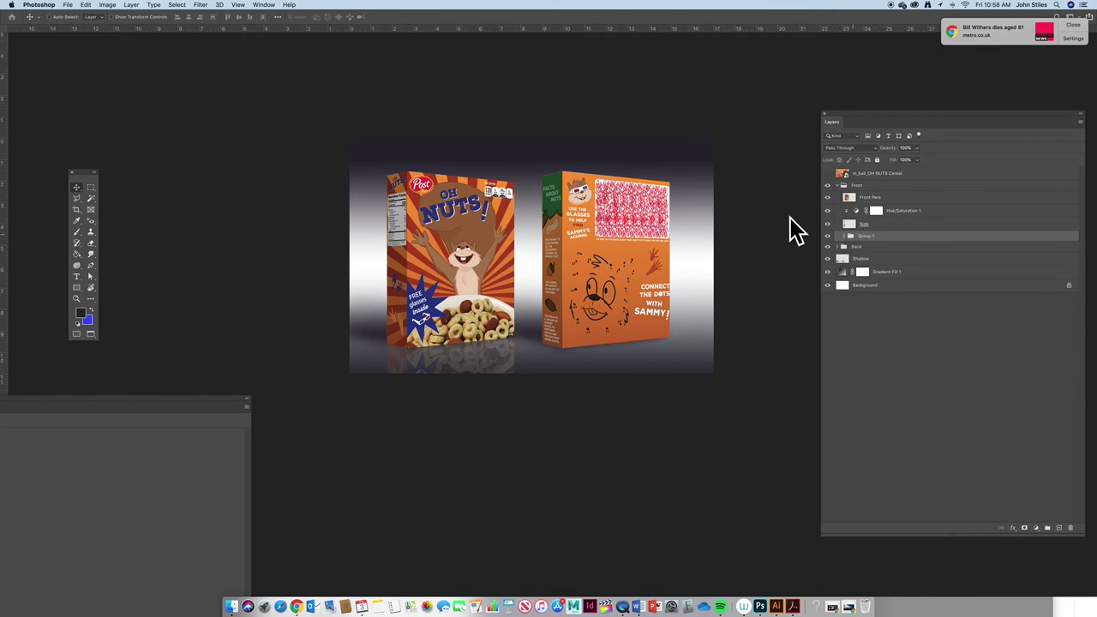
# Convert the reflection group Group 1 into a smart object for smart filters and check it by toggling its visibility.
pyautogui.click(200, 5)
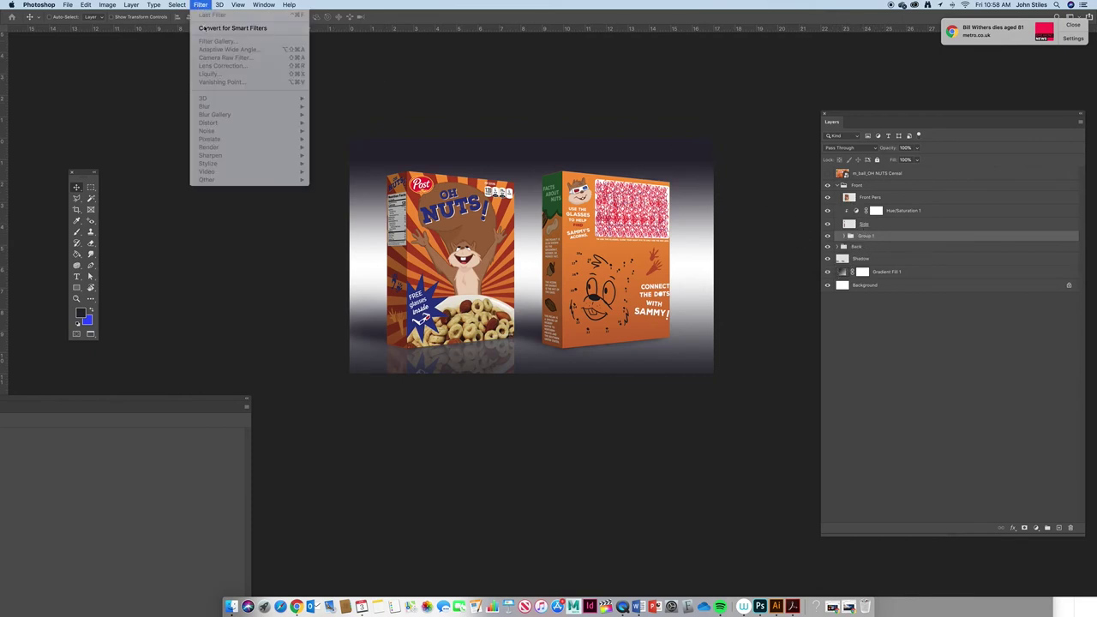
pyautogui.click(217, 31)
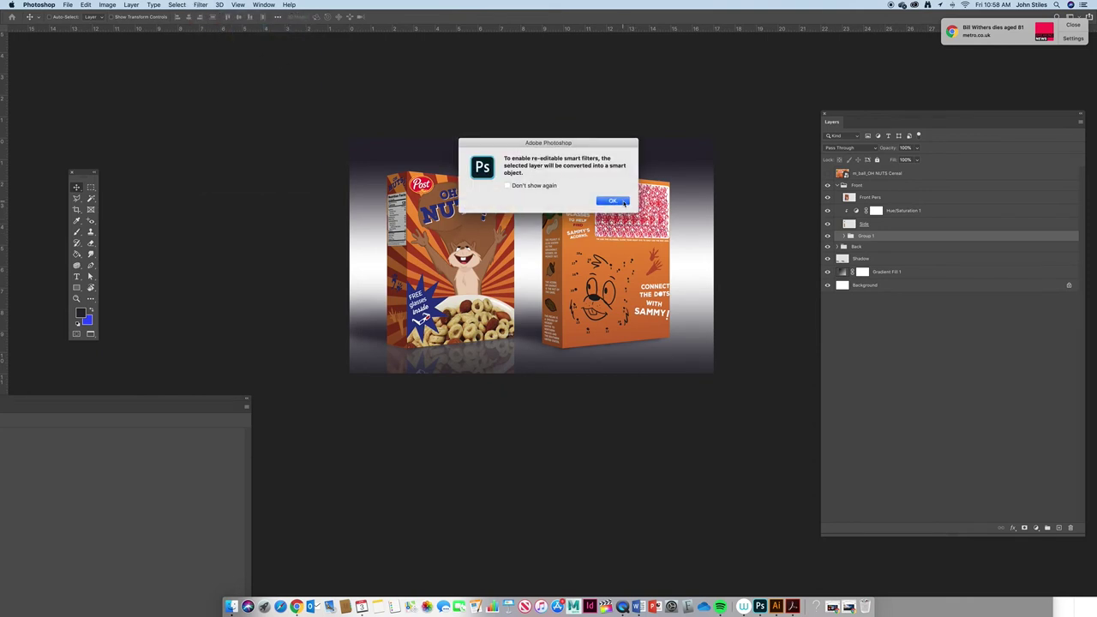
pyautogui.click(613, 201)
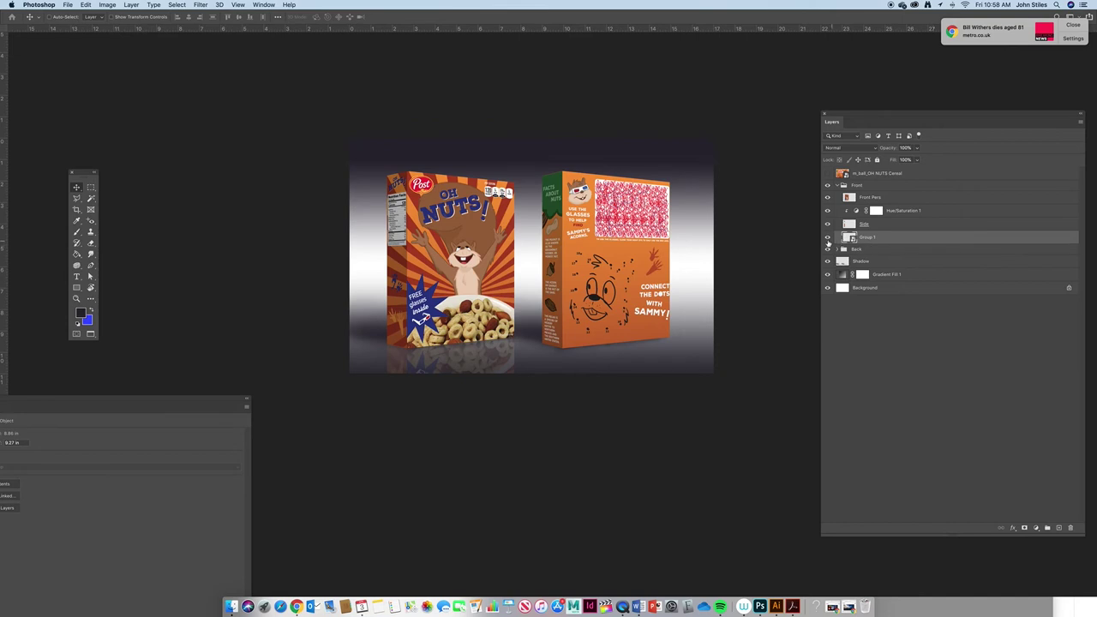
pyautogui.click(827, 238)
pyautogui.click(827, 237)
# Apply a subtle Gaussian Blur smart filter to the Group 1 reflection, with a radius below 4.6 pixels.
pyautogui.click(200, 5)
pyautogui.moveTo(220, 107)
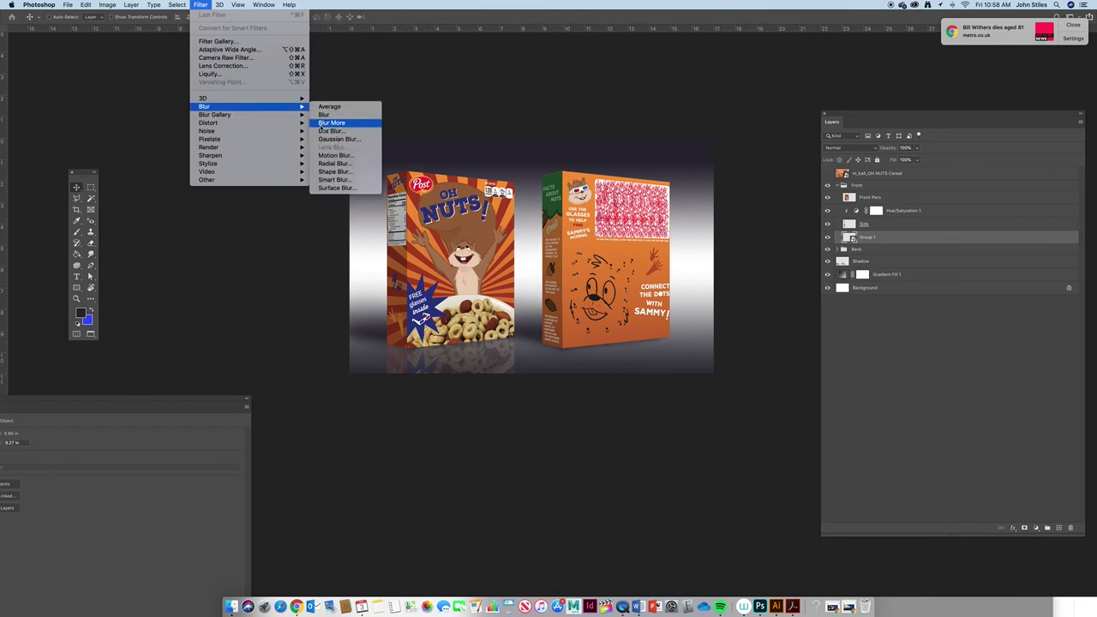
pyautogui.click(335, 139)
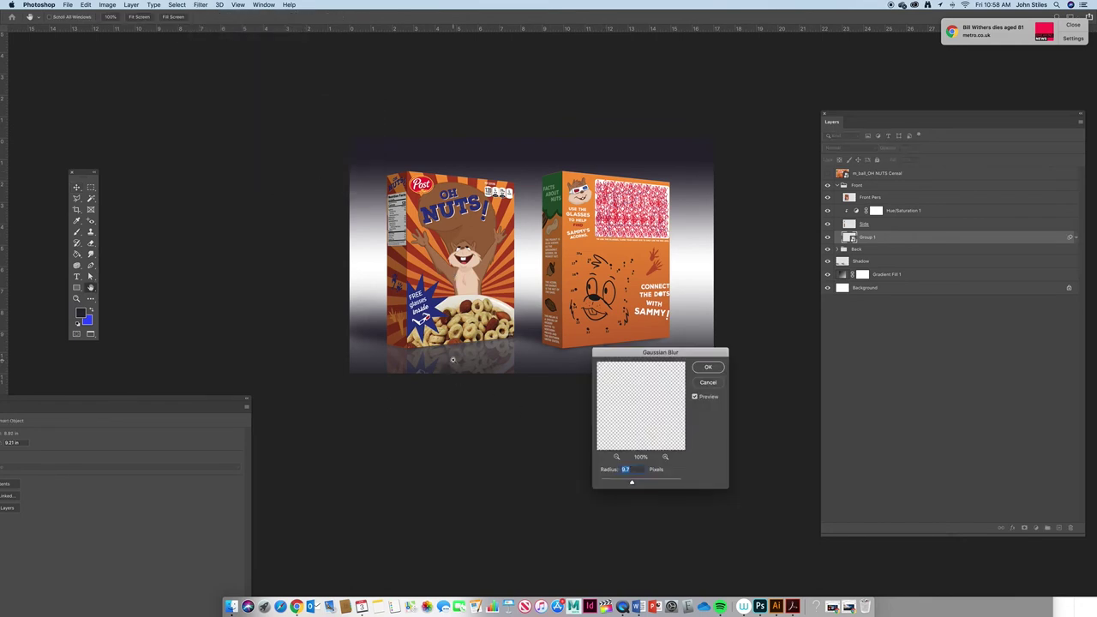
pyautogui.press('super+equal')
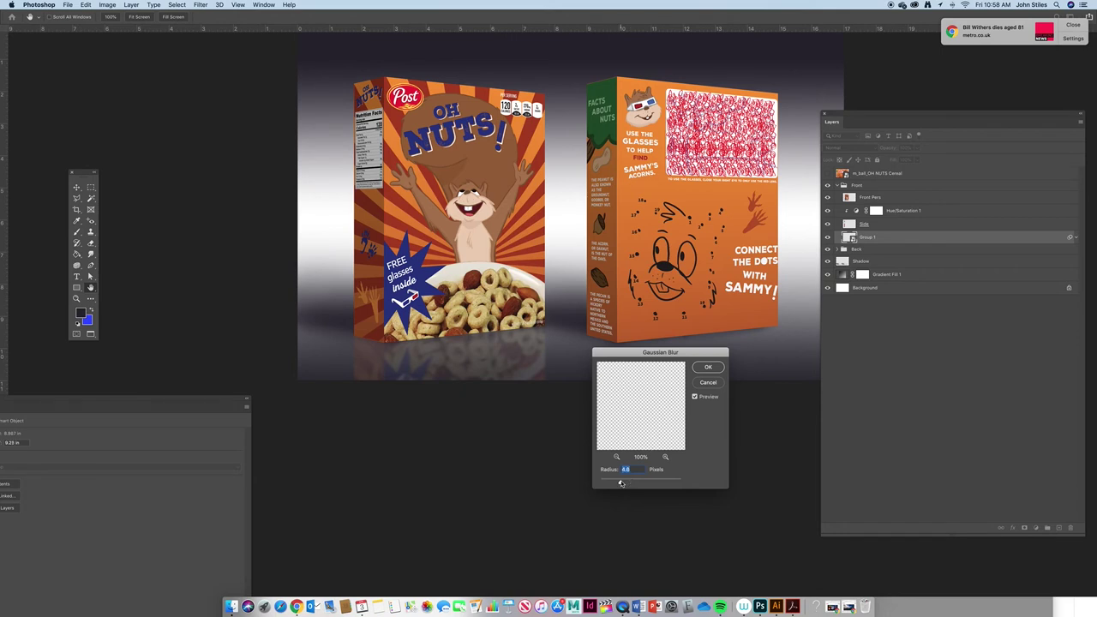
pyautogui.moveTo(621, 484); pyautogui.dragTo(614, 485)
pyautogui.click(708, 367)
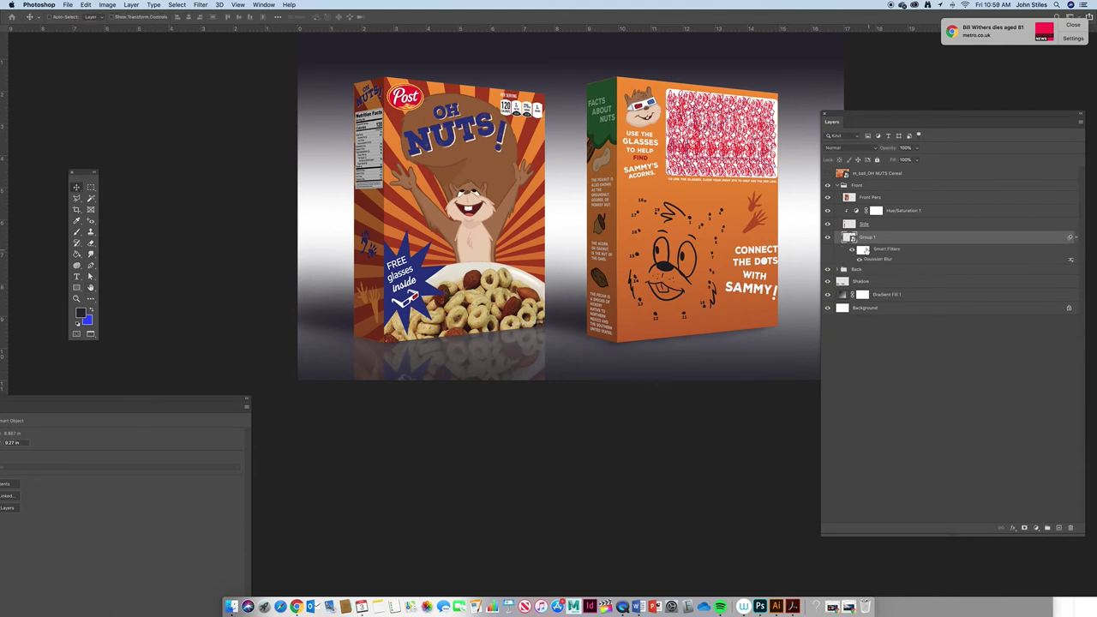
# Add a layer mask to Group 1 and fade the reflection's lower part with a soft black brush at 22% opacity.
pyautogui.click(1024, 528)
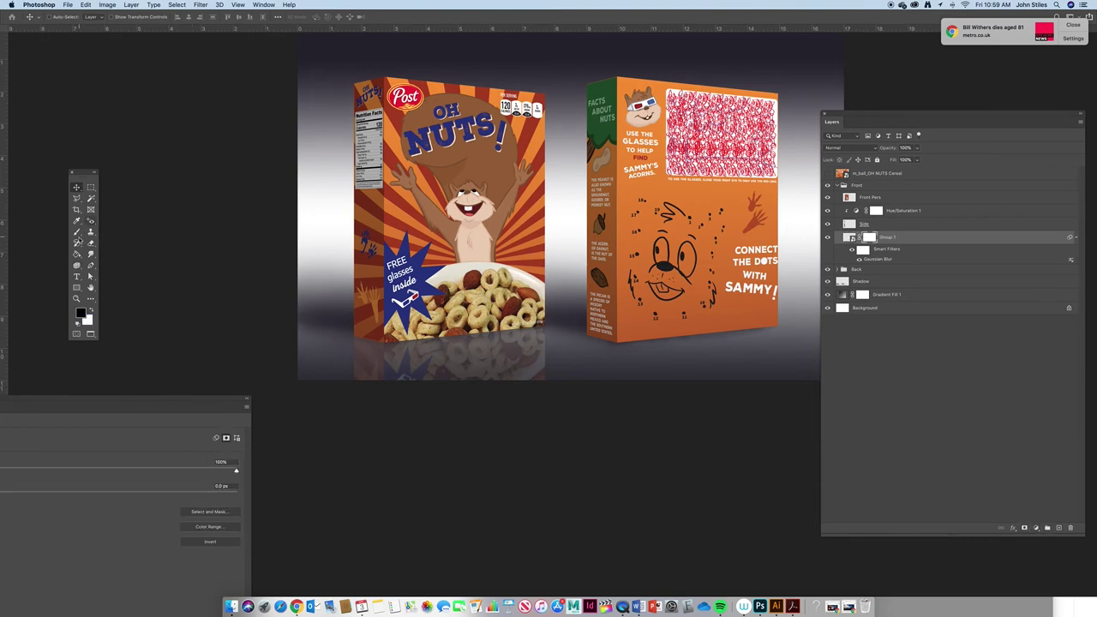
pyautogui.click(77, 232)
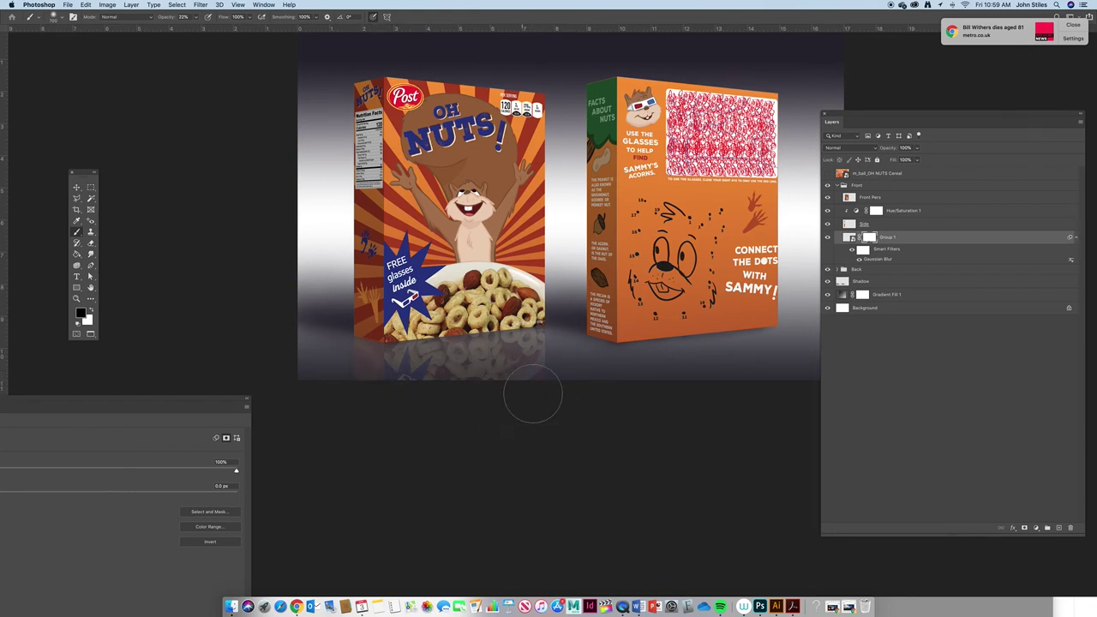
pyautogui.keyDown('alt'); pyautogui.keyDown('super'); pyautogui.click(587, 429); pyautogui.keyUp('super'); pyautogui.keyUp('alt')
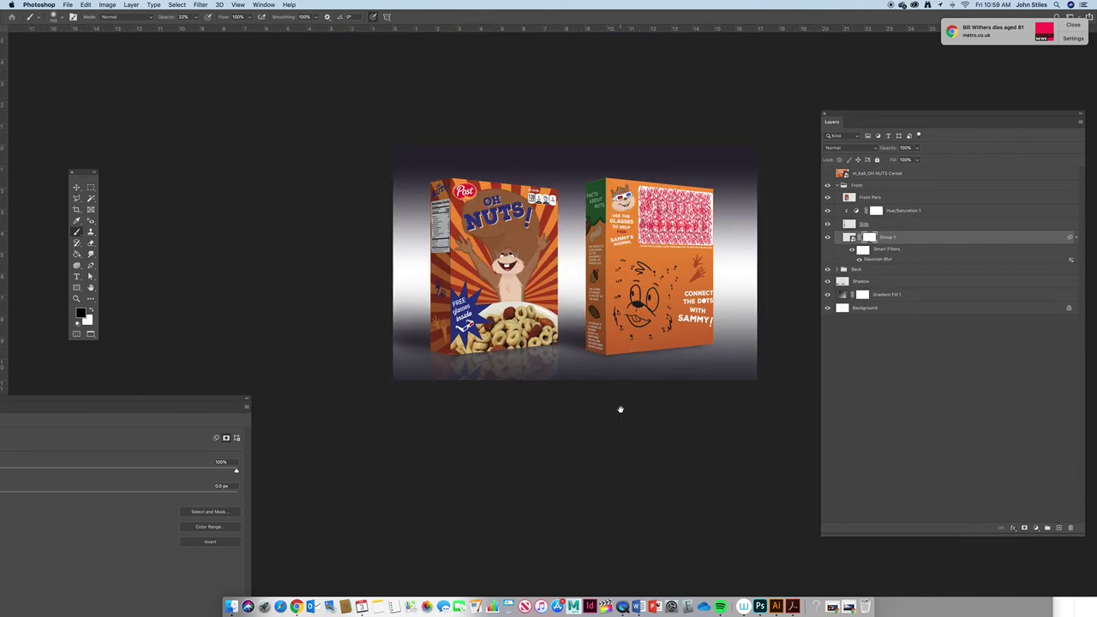
pyautogui.moveTo(620, 410); pyautogui.dragTo(573, 461)
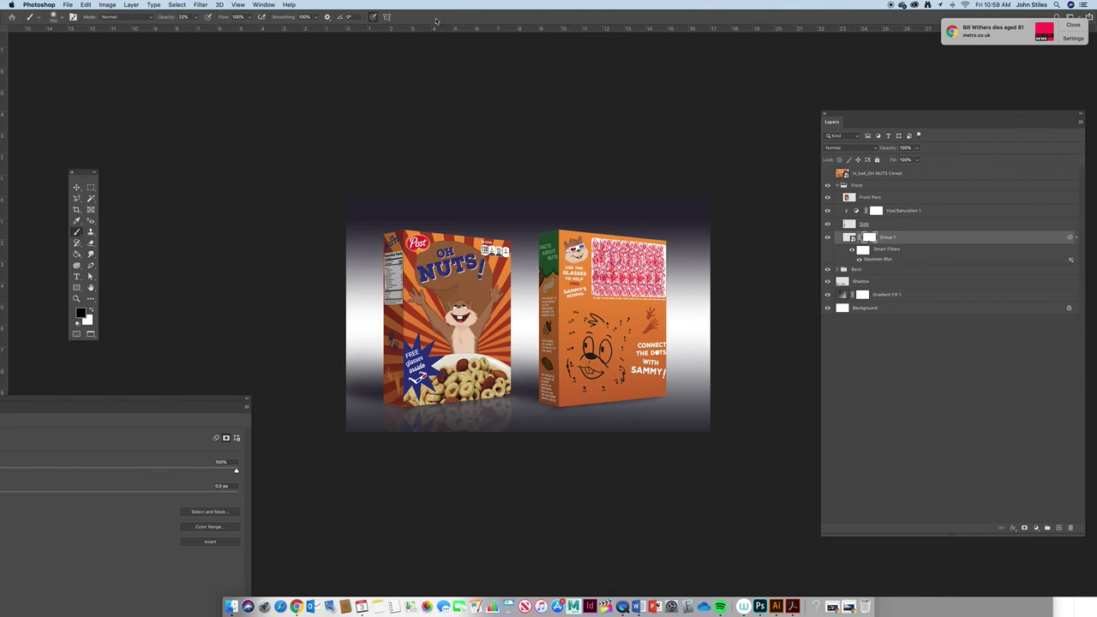
# Switch to the standard screen mode and compare the mockup with the Bandit Bites reference document's background.
pyautogui.click(238, 5)
pyautogui.moveTo(283, 147)
pyautogui.click(373, 149)
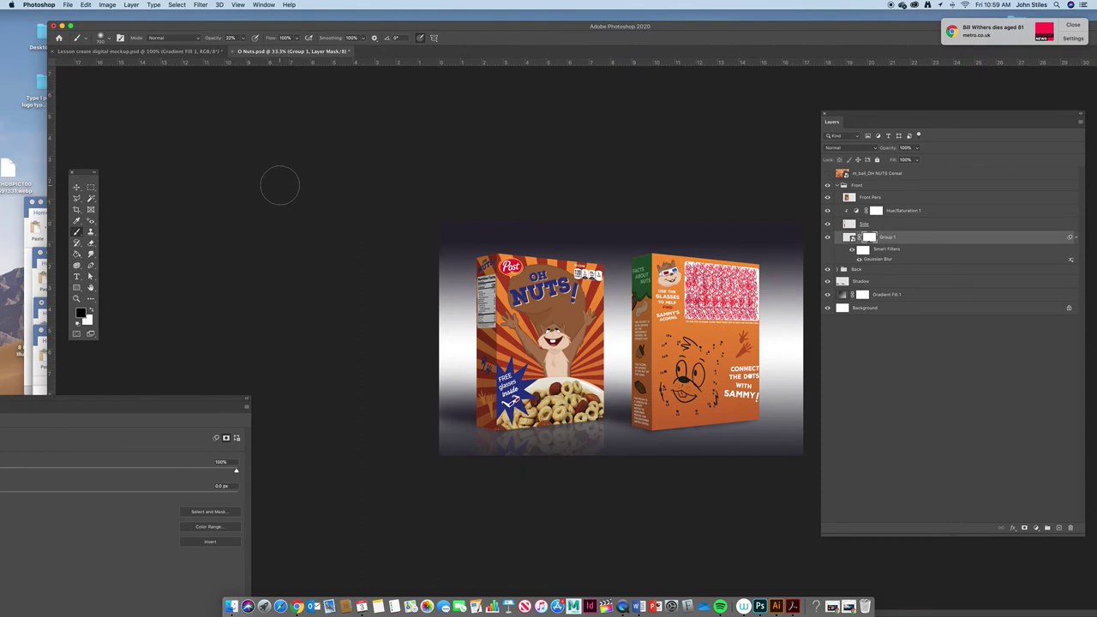
pyautogui.click(129, 51)
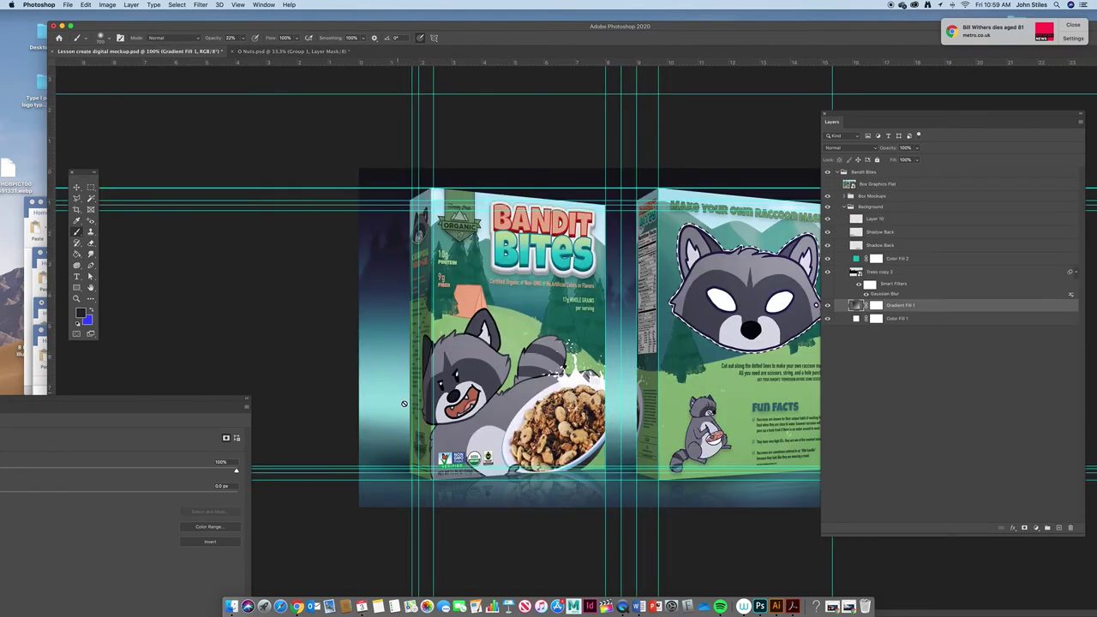
pyautogui.click(291, 52)
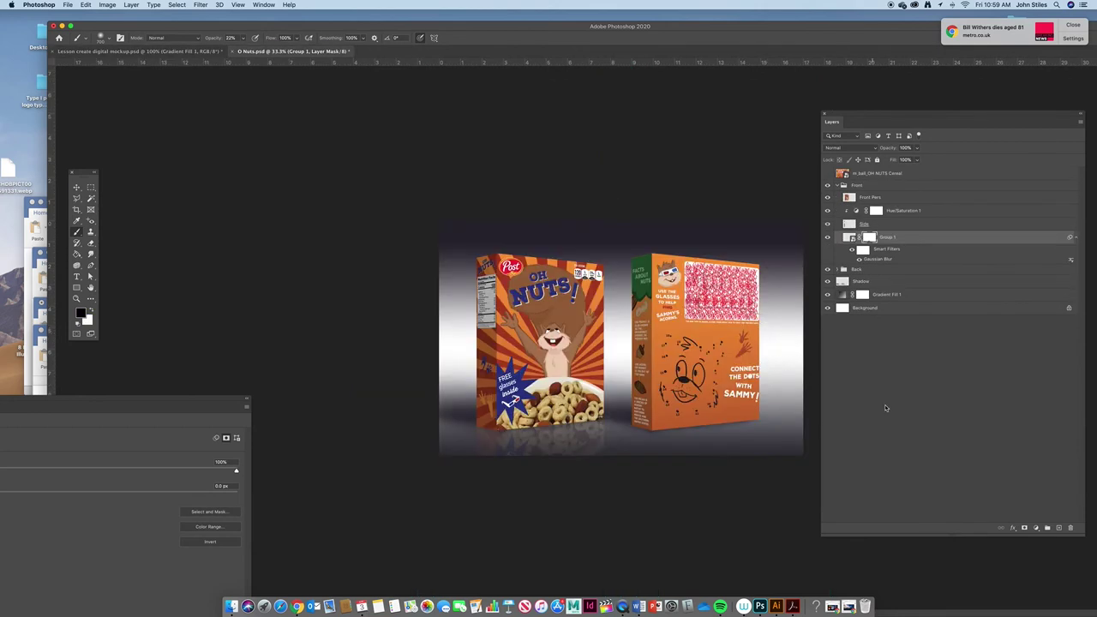
# Add a Solid Color fill layer directly above the Shadow layer.
pyautogui.click(878, 392)
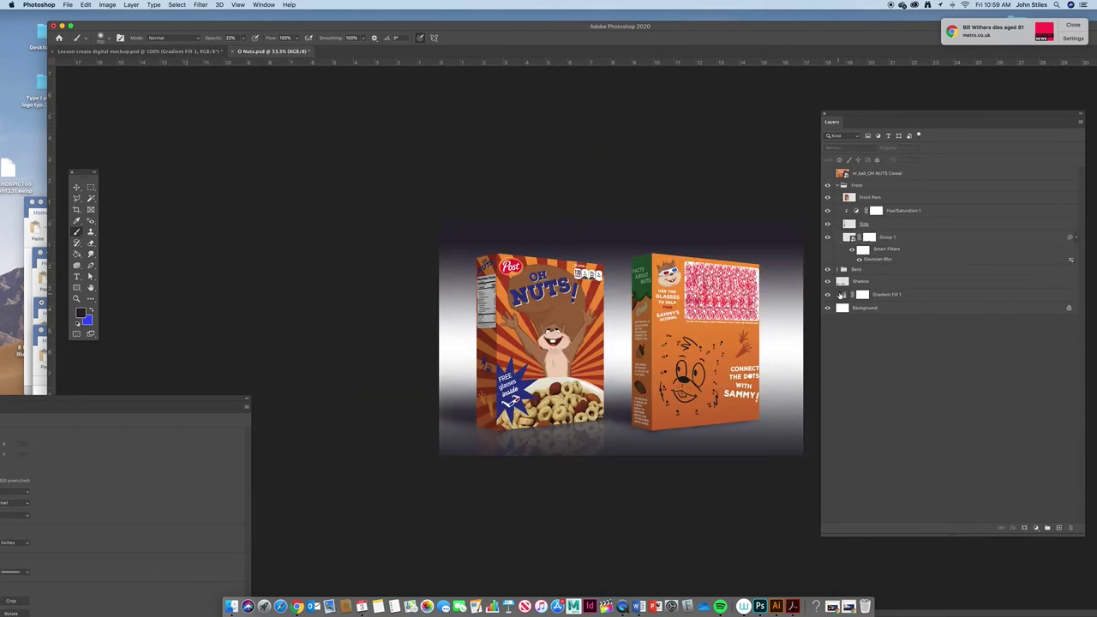
pyautogui.click(869, 283)
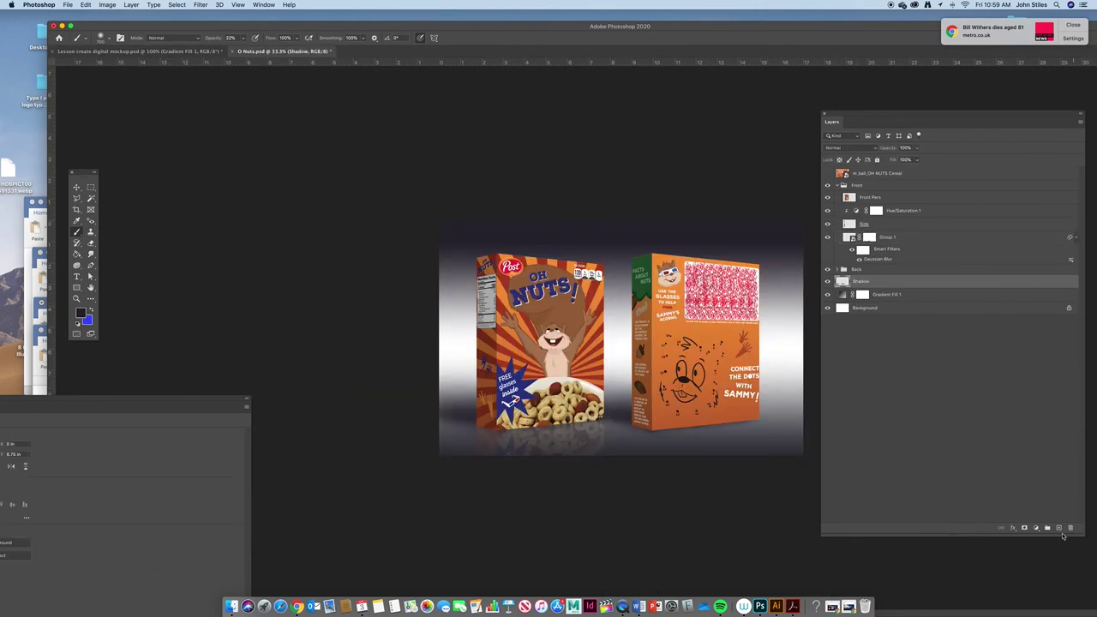
pyautogui.click(1036, 529)
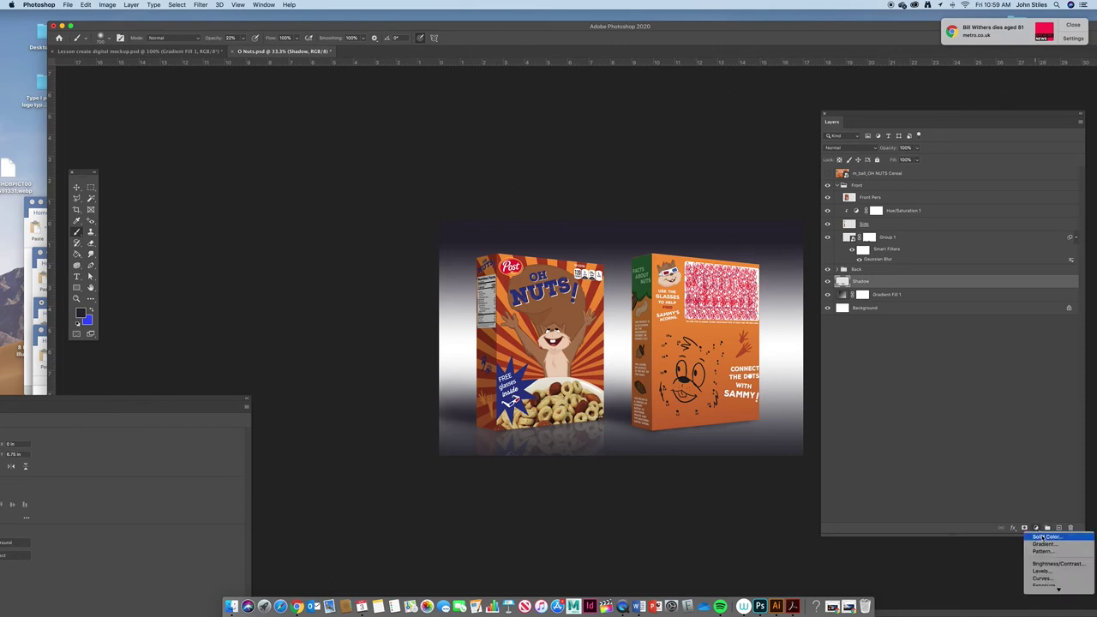
pyautogui.click(844, 295)
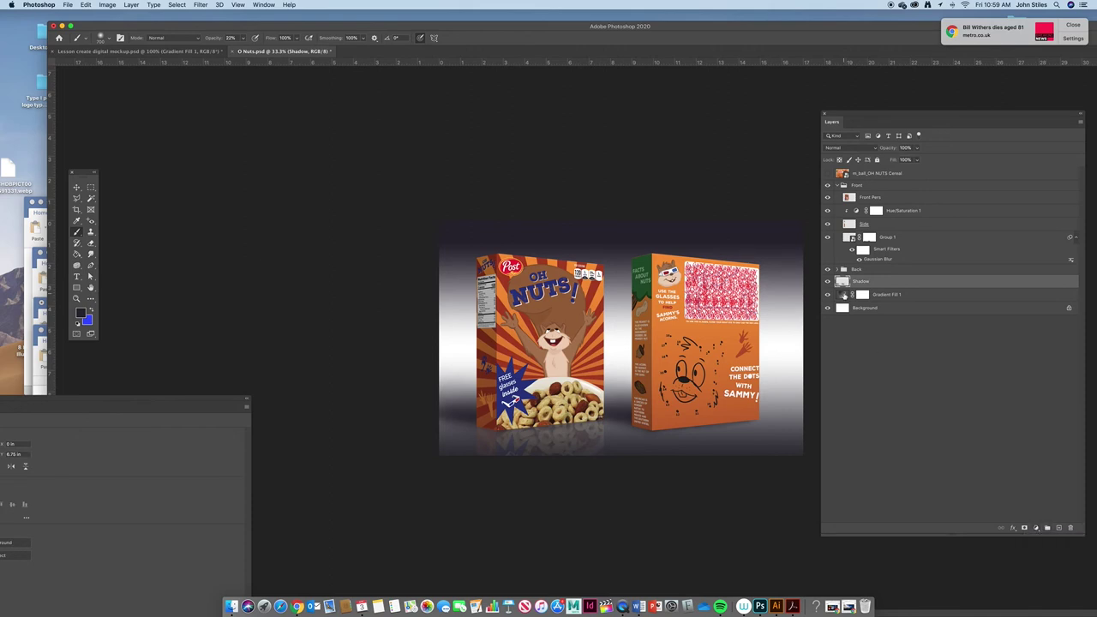
pyautogui.click(1036, 529)
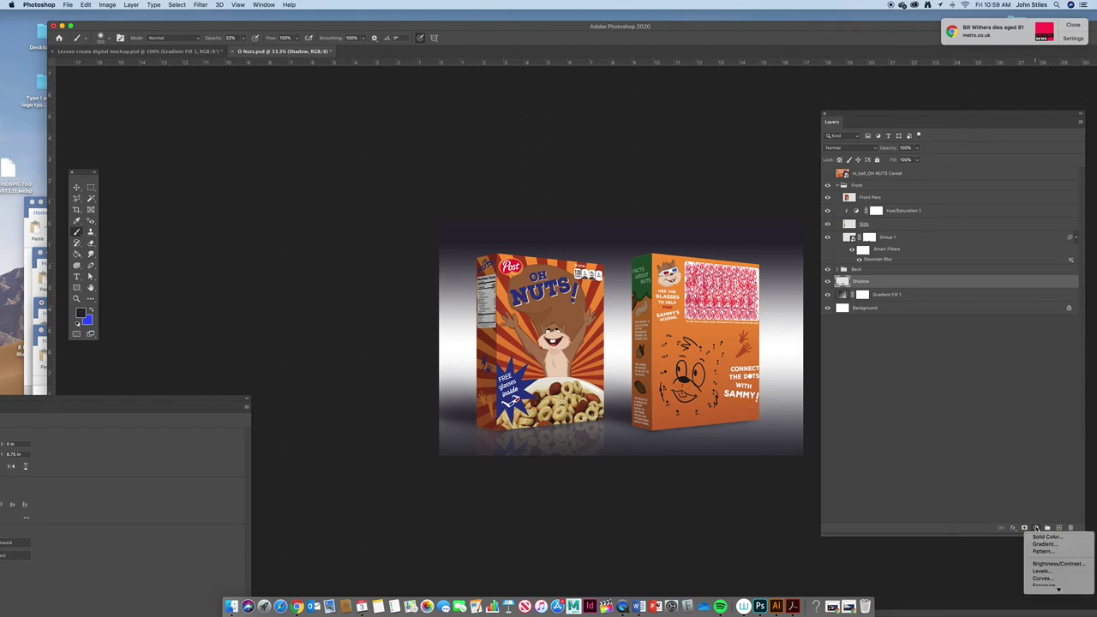
pyautogui.click(1045, 537)
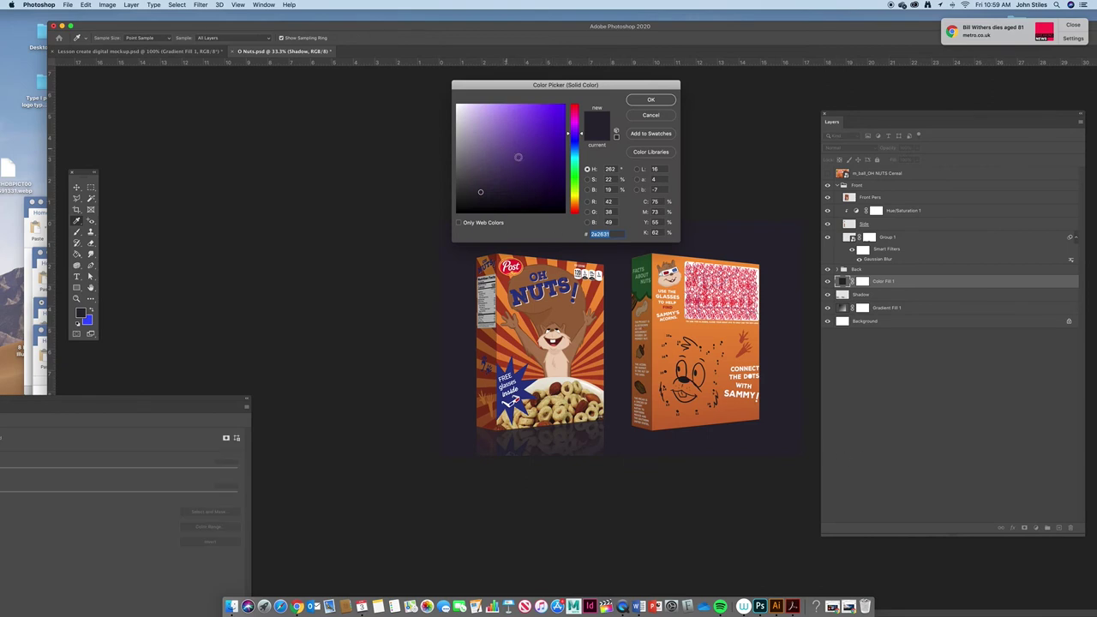
# Set the new fill layer's colour to the dark blue 2a3885 sampled from the box artwork.
pyautogui.write('d9ad42')
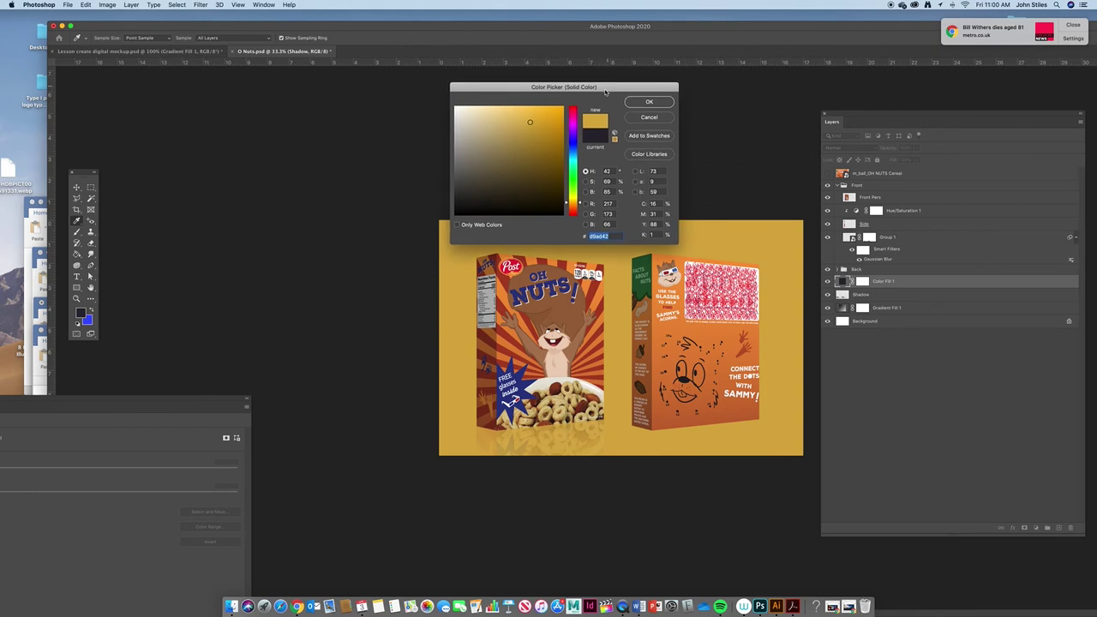
pyautogui.moveTo(605, 86); pyautogui.dragTo(361, 87)
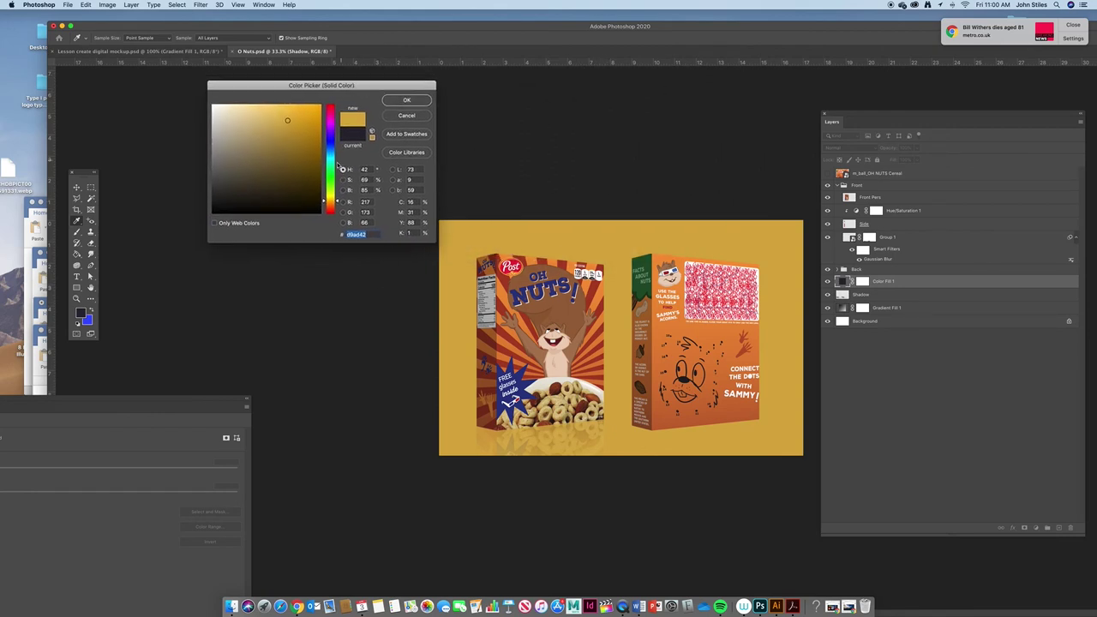
pyautogui.moveTo(336, 202); pyautogui.dragTo(331, 142)
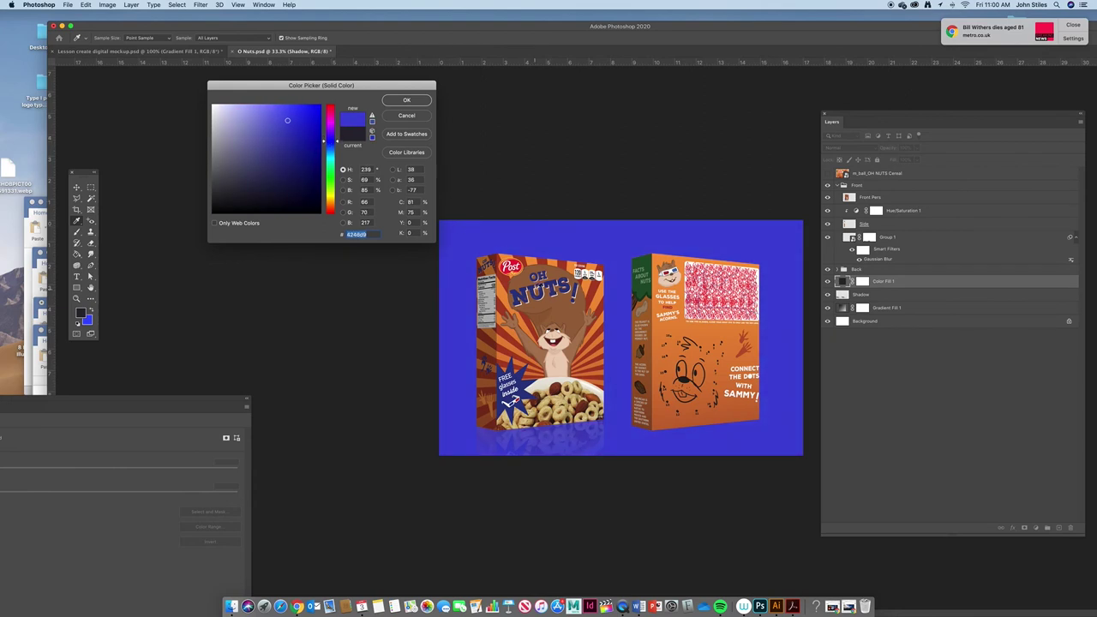
pyautogui.click(531, 292)
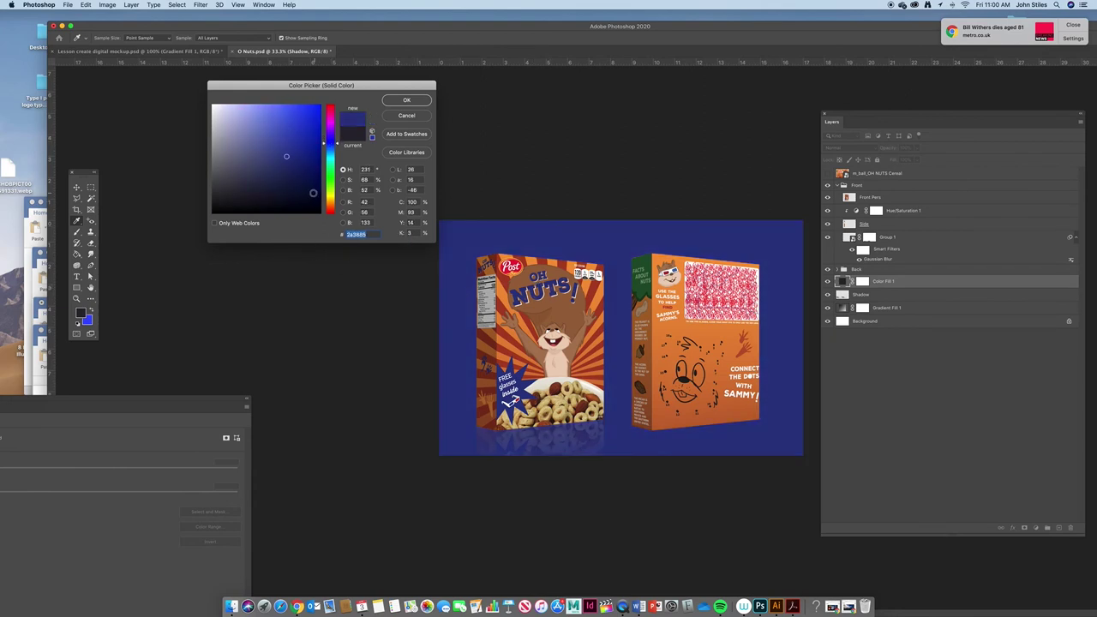
pyautogui.click(408, 100)
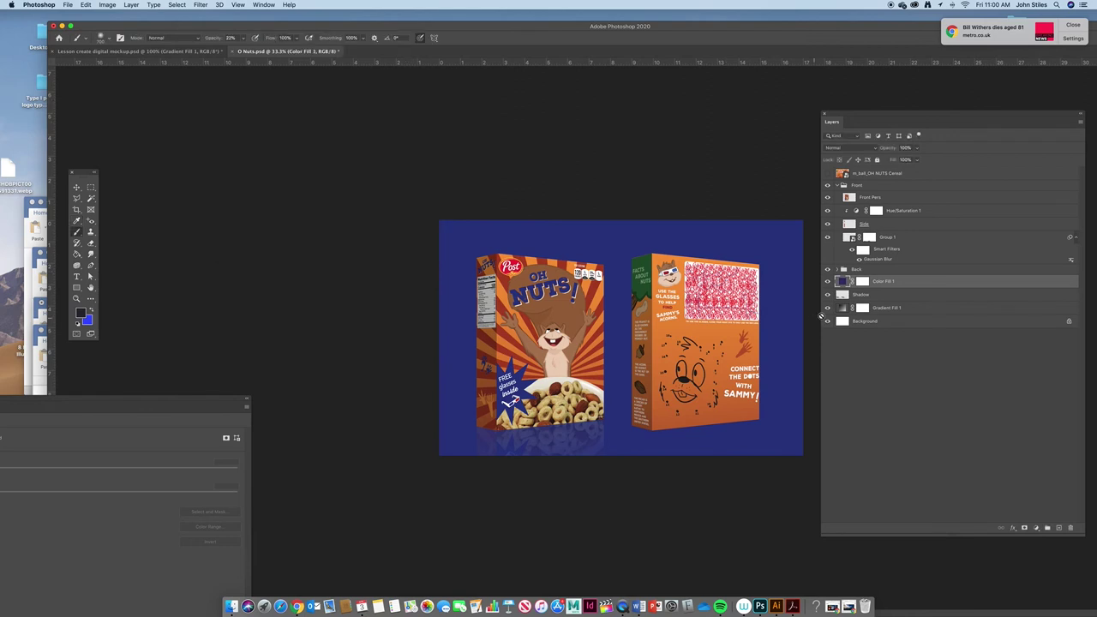
# Move Color Fill 1 below the Shadow layer and set the Shadow layer's blend mode to Multiply.
pyautogui.moveTo(844, 281); pyautogui.dragTo(848, 304)
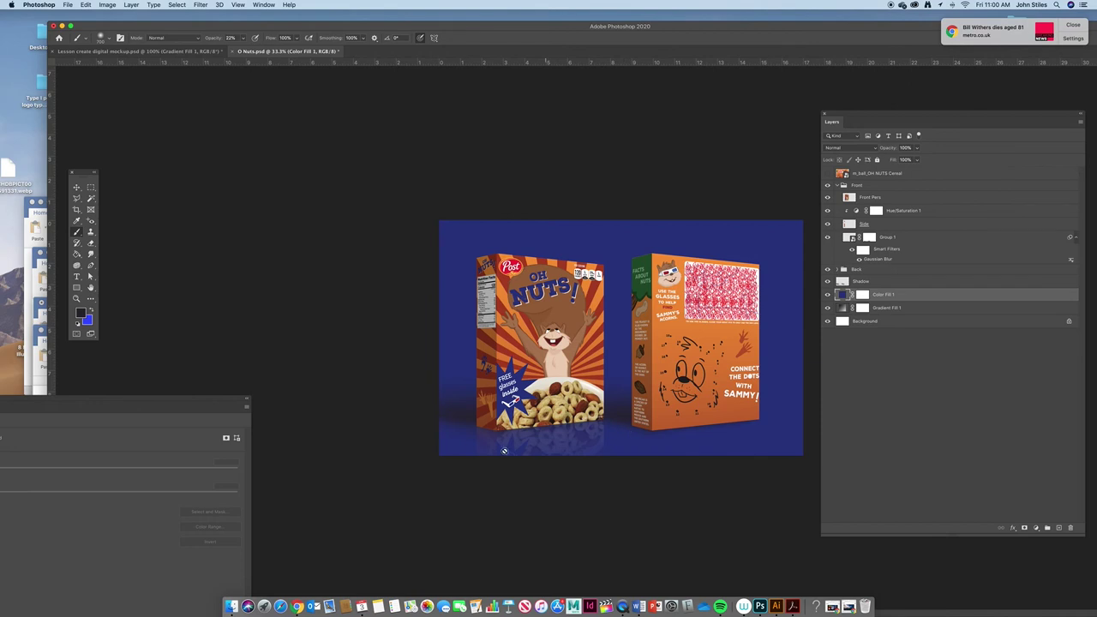
pyautogui.press('super+equal')
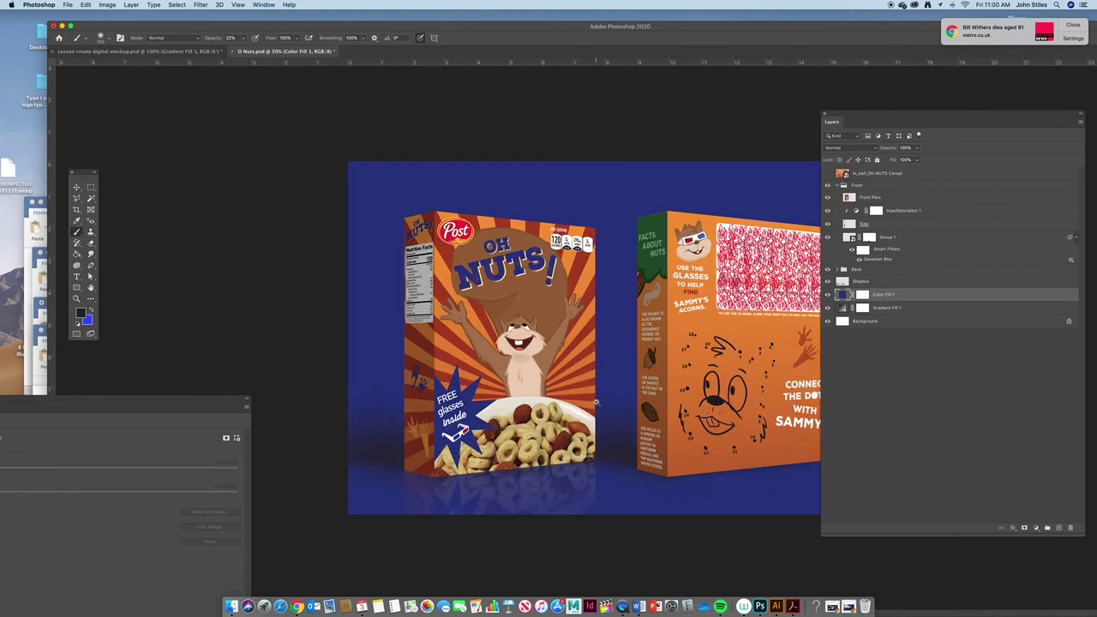
pyautogui.click(845, 283)
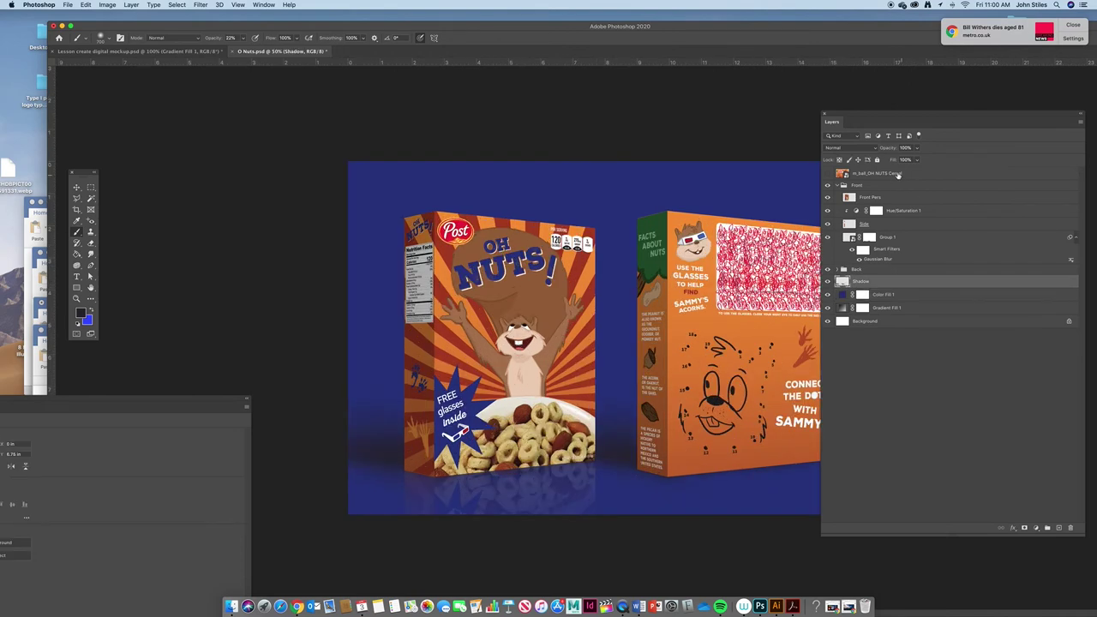
pyautogui.click(875, 150)
pyautogui.click(843, 175)
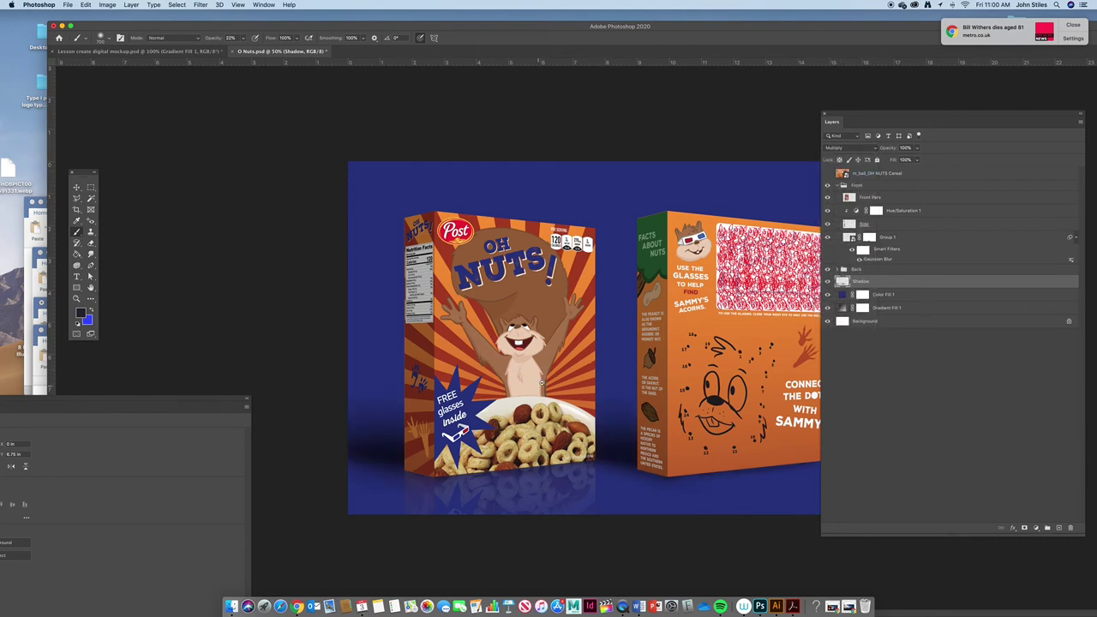
pyautogui.press('super+minus')
pyautogui.press('super+plus')
# Move the Front group, Back group and Shadow layer together slightly upward to leave more floor beneath the boxes.
pyautogui.keyDown('shift'); pyautogui.click(923, 189); pyautogui.keyUp('shift')
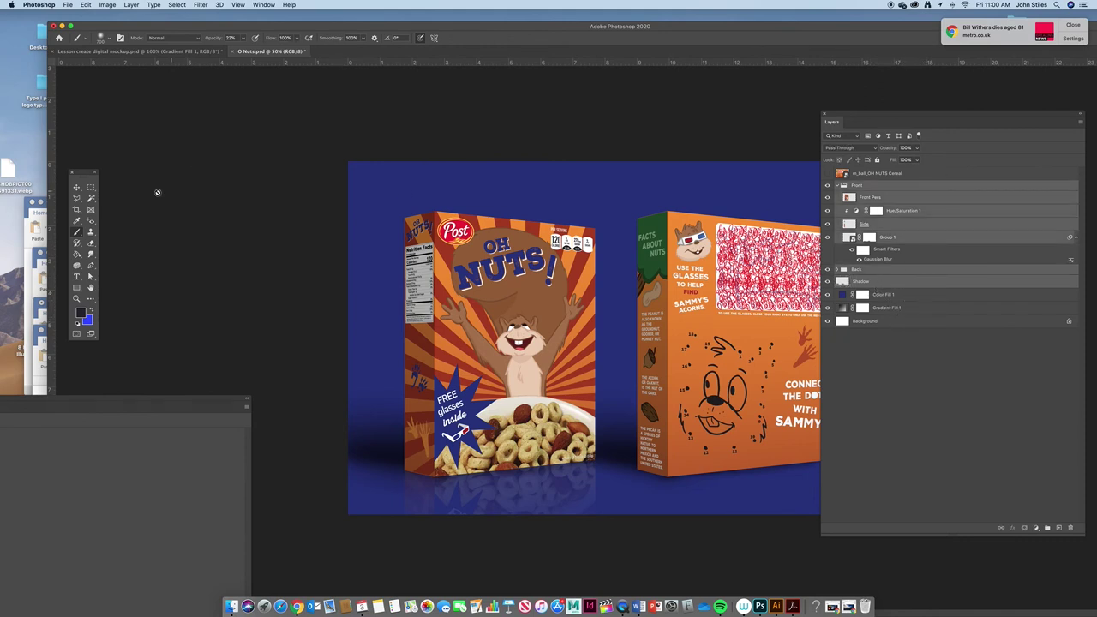
pyautogui.click(77, 187)
pyautogui.moveTo(533, 403); pyautogui.dragTo(533, 378)
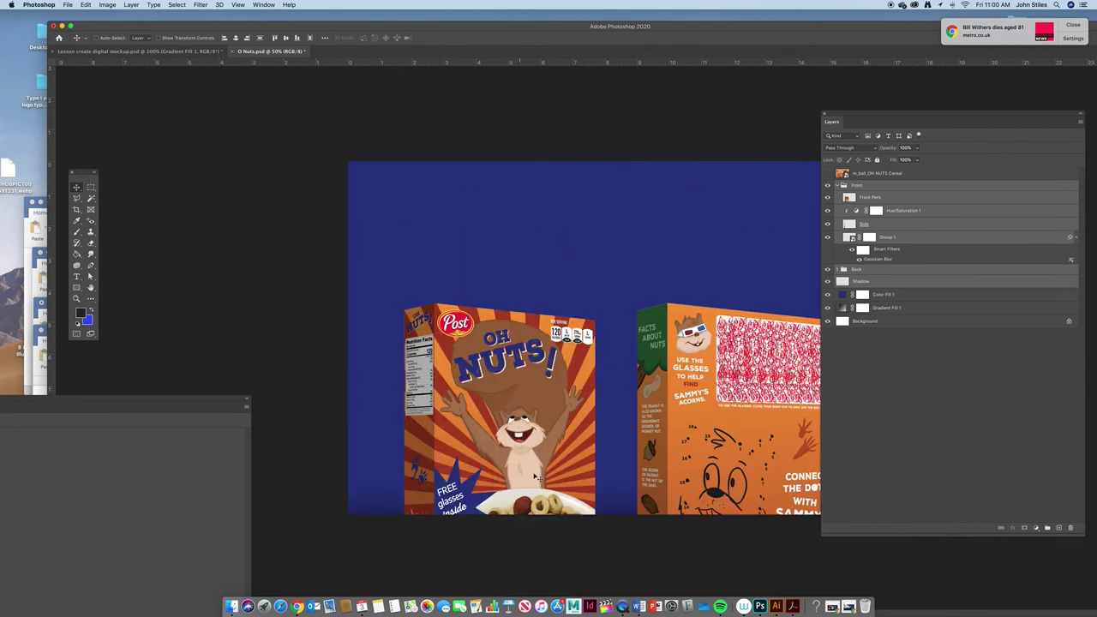
pyautogui.moveTo(532, 444); pyautogui.dragTo(533, 365)
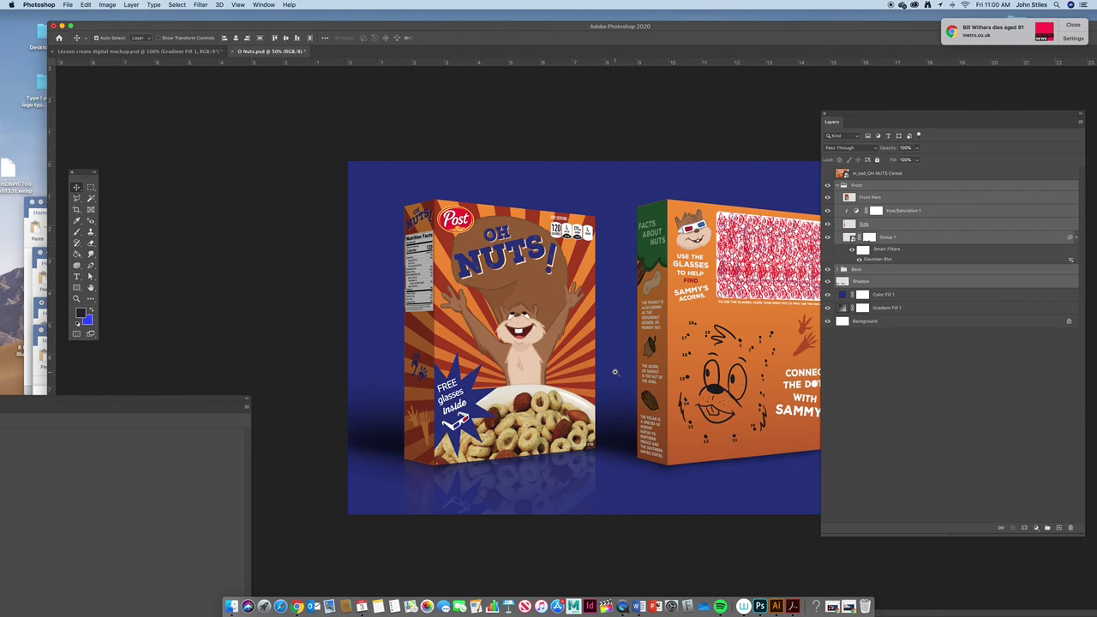
pyautogui.press('super+equal')
pyautogui.press('super+minus')
pyautogui.press('super+minus')
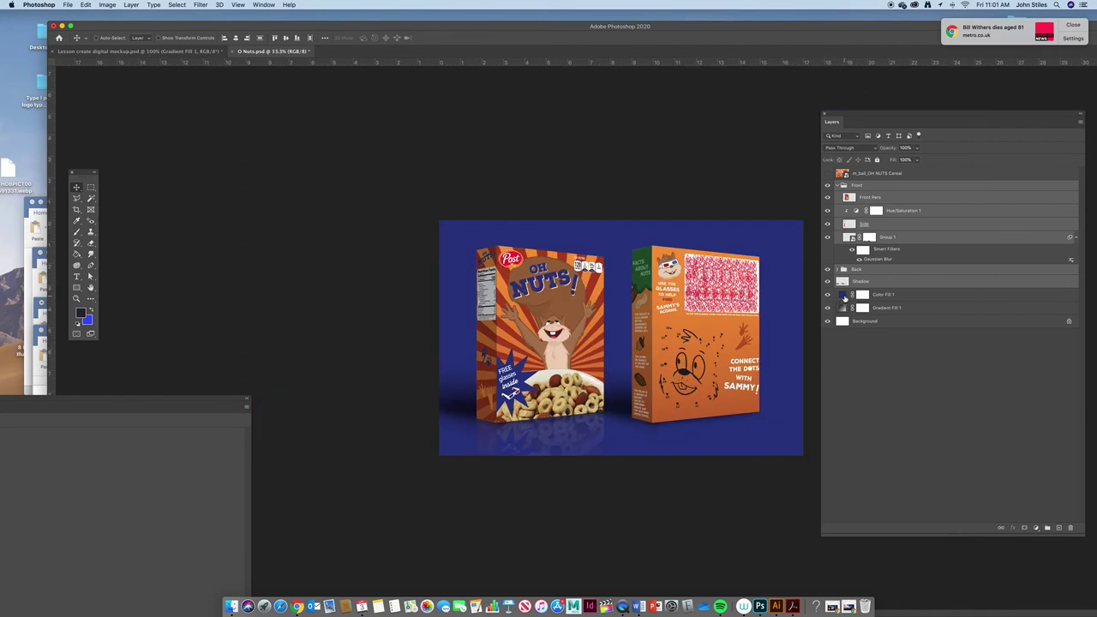
# Set Color Fill 1's blend mode to Soft Light and its opacity to 60% to tint the gradient background.
pyautogui.click(844, 295)
pyautogui.click(872, 149)
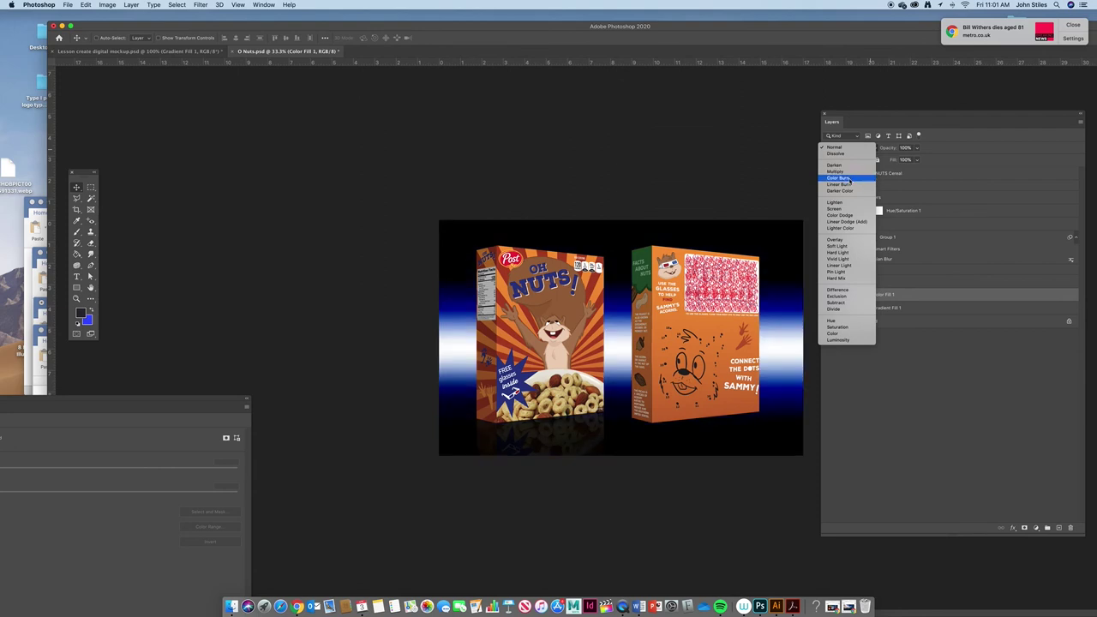
pyautogui.click(844, 247)
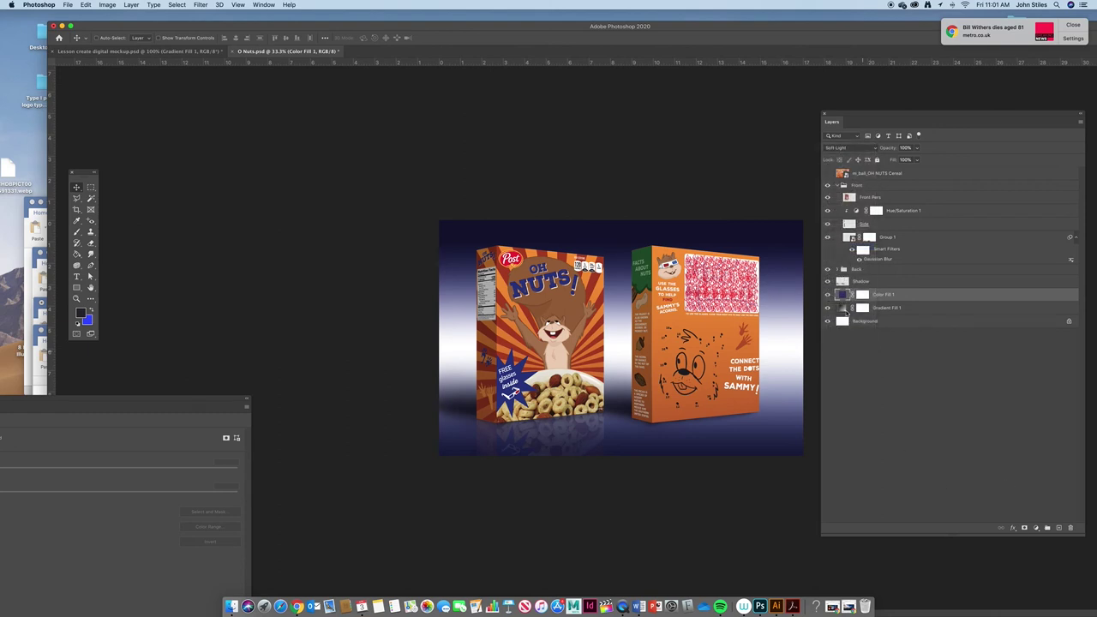
pyautogui.moveTo(919, 148); pyautogui.dragTo(902, 160)
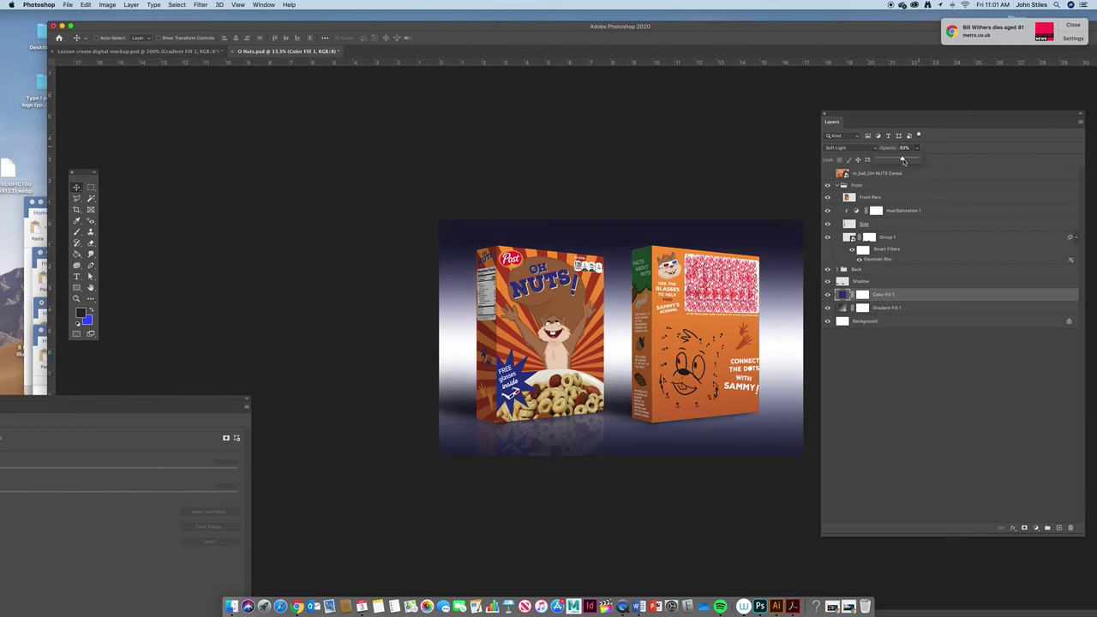
# Switch to the Bandit Bites reference document and hide its guides to examine the finished mockup.
pyautogui.click(172, 51)
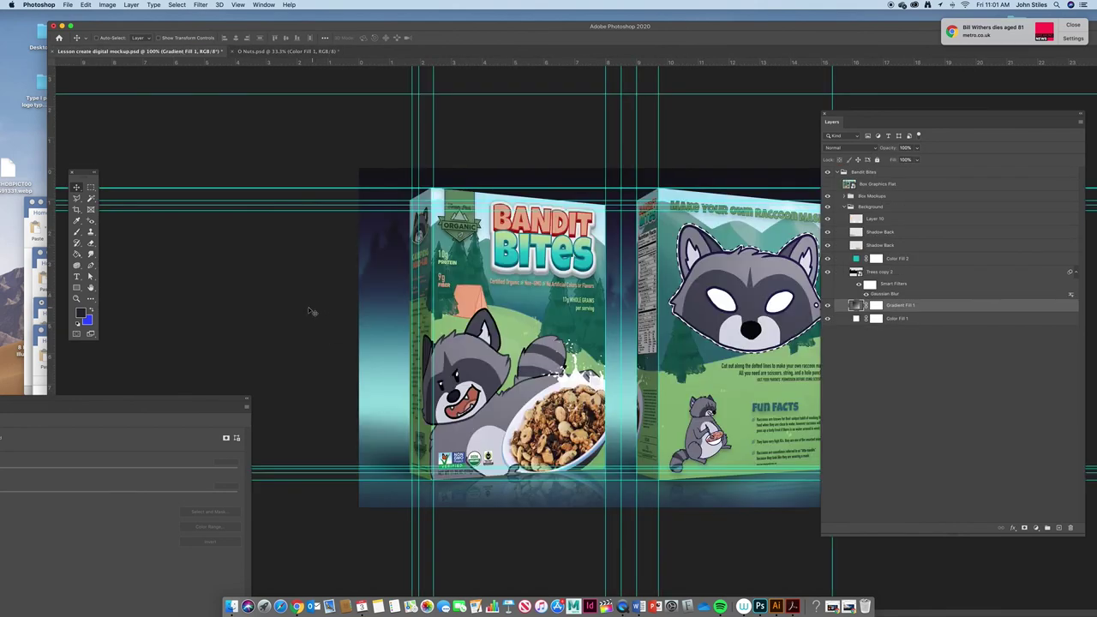
pyautogui.press('super+semicolon')
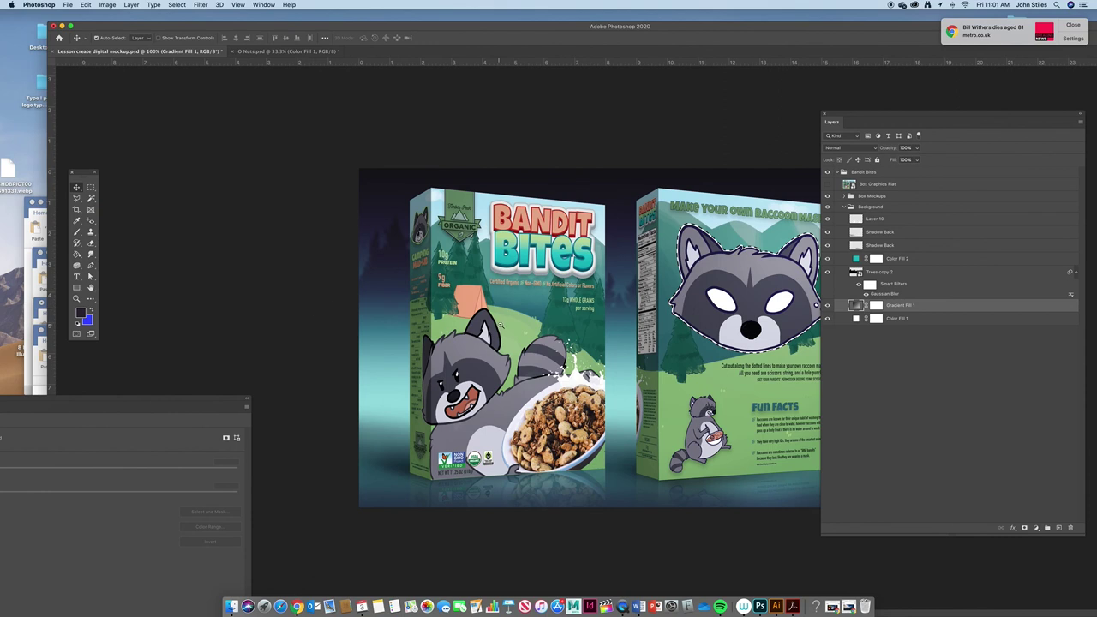
# Turn off the Trees copy 2 layer's Gaussian Blur and set the layer to Normal blend mode at 100% opacity.
pyautogui.press('super+minus')
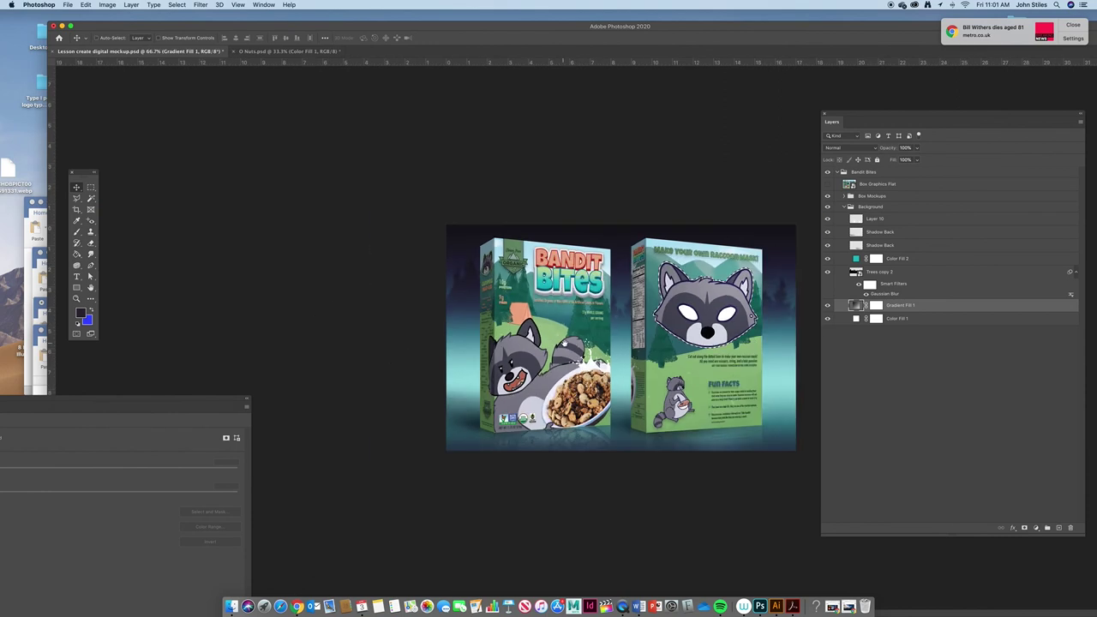
pyautogui.click(890, 277)
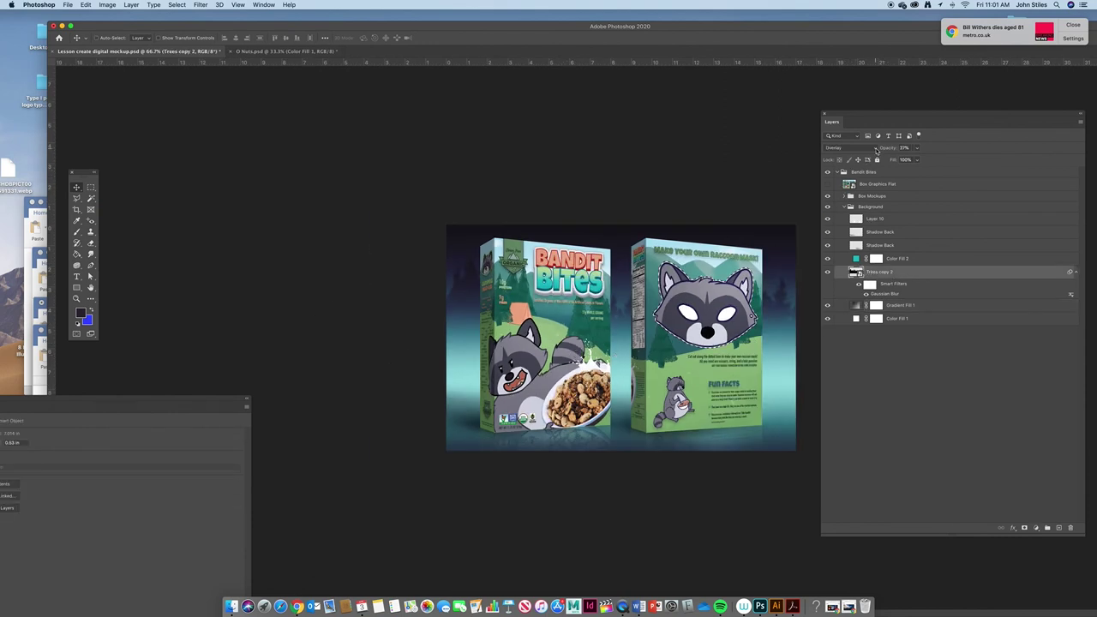
pyautogui.click(874, 148)
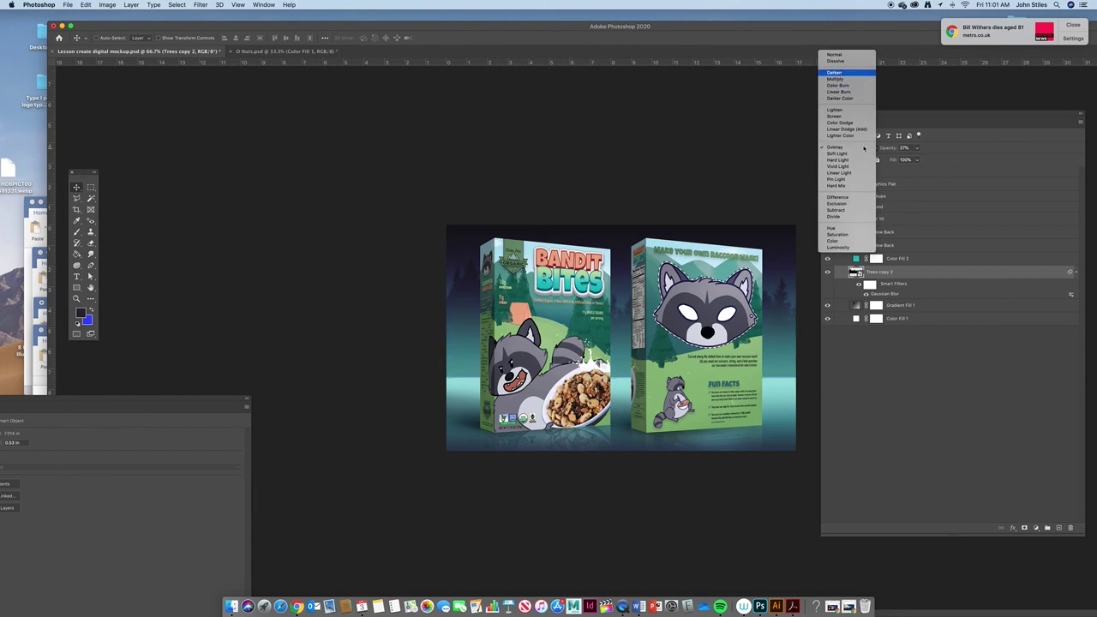
pyautogui.click(865, 271)
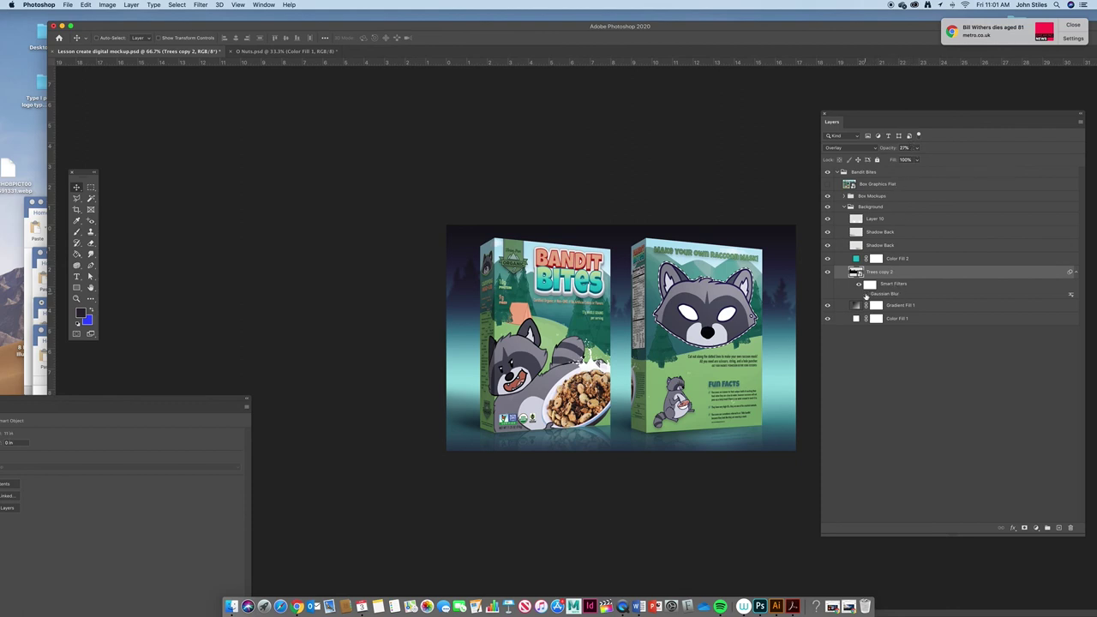
pyautogui.press('super+equal')
pyautogui.press('super+equal')
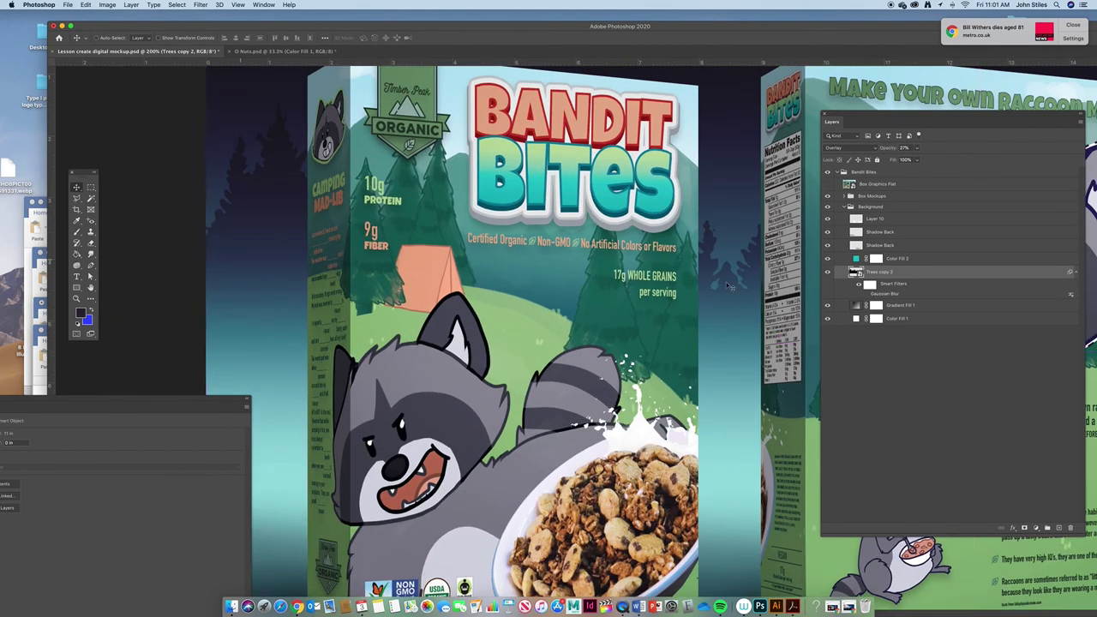
pyautogui.click(871, 151)
pyautogui.click(834, 55)
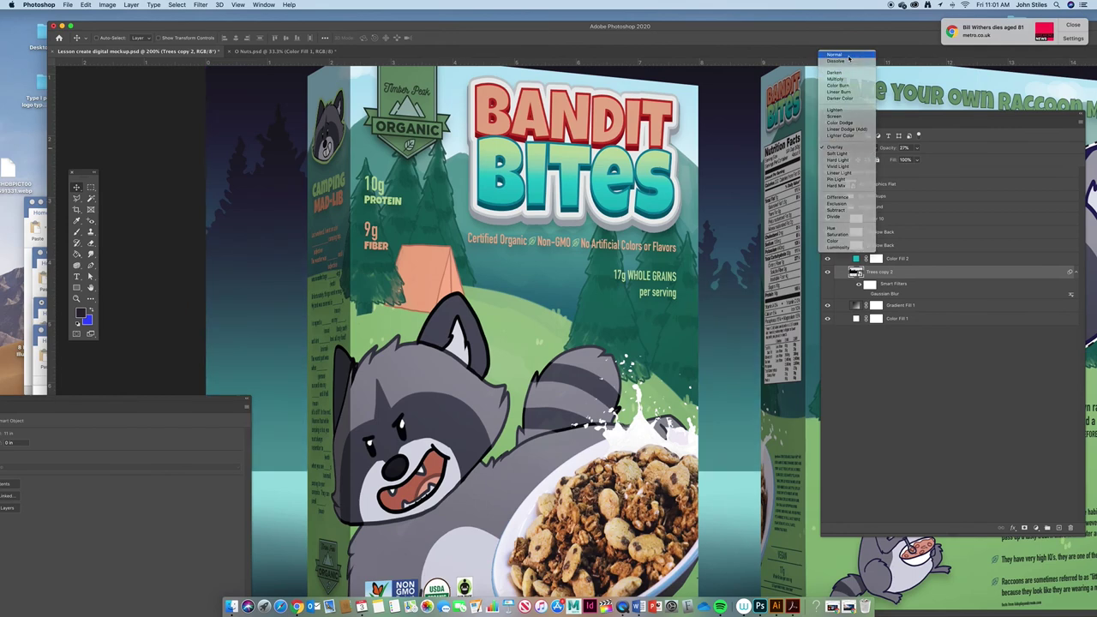
pyautogui.click(915, 159)
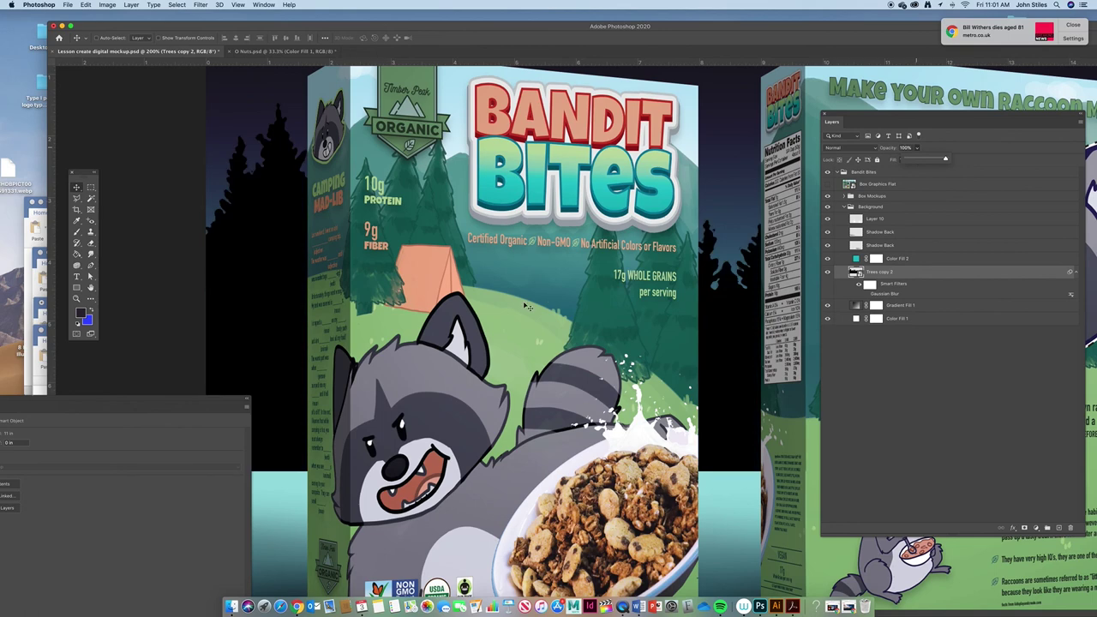
# Restore the Trees copy 2 layer to 37% opacity and Overlay blend mode with its Gaussian Blur on.
pyautogui.press('super+minus')
pyautogui.press('super+minus')
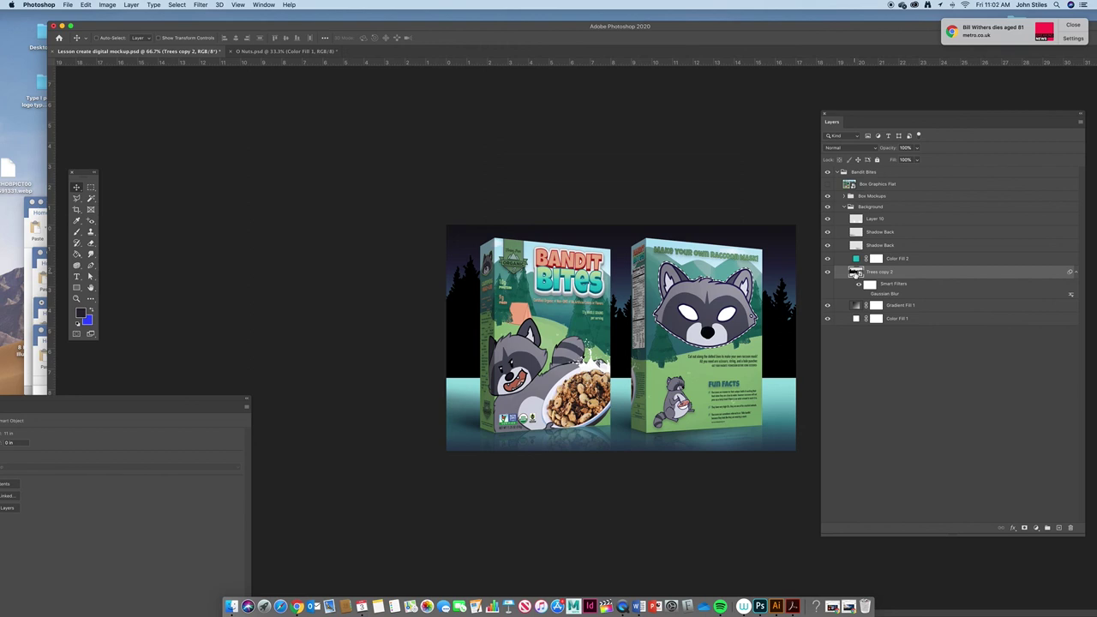
pyautogui.press('2')
pyautogui.press('7')
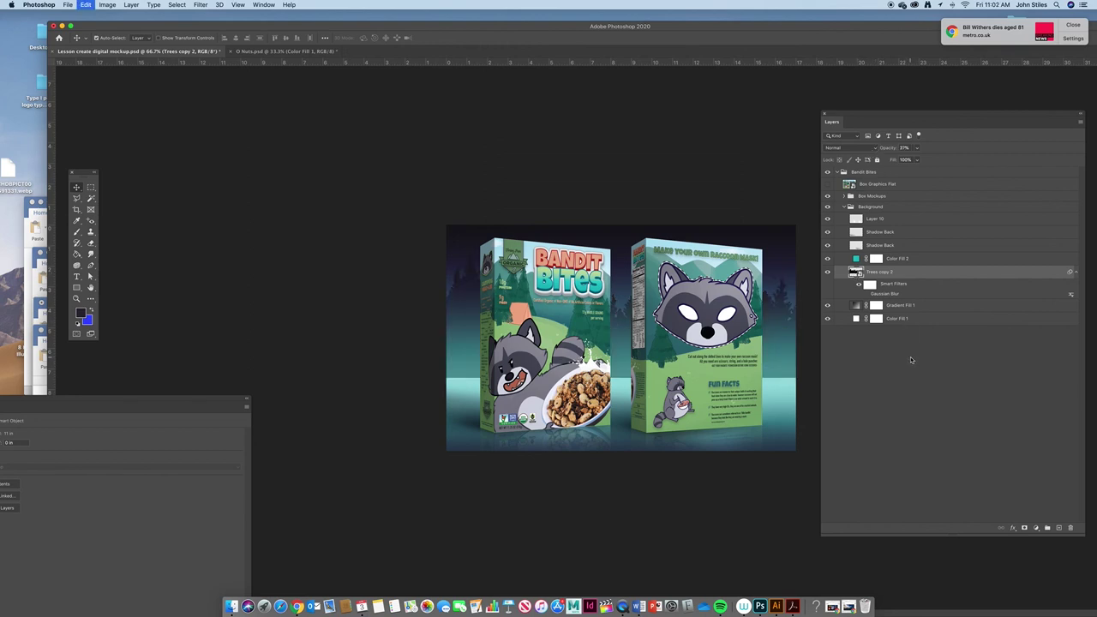
pyautogui.hotkey('alt', 'shift', 'o')
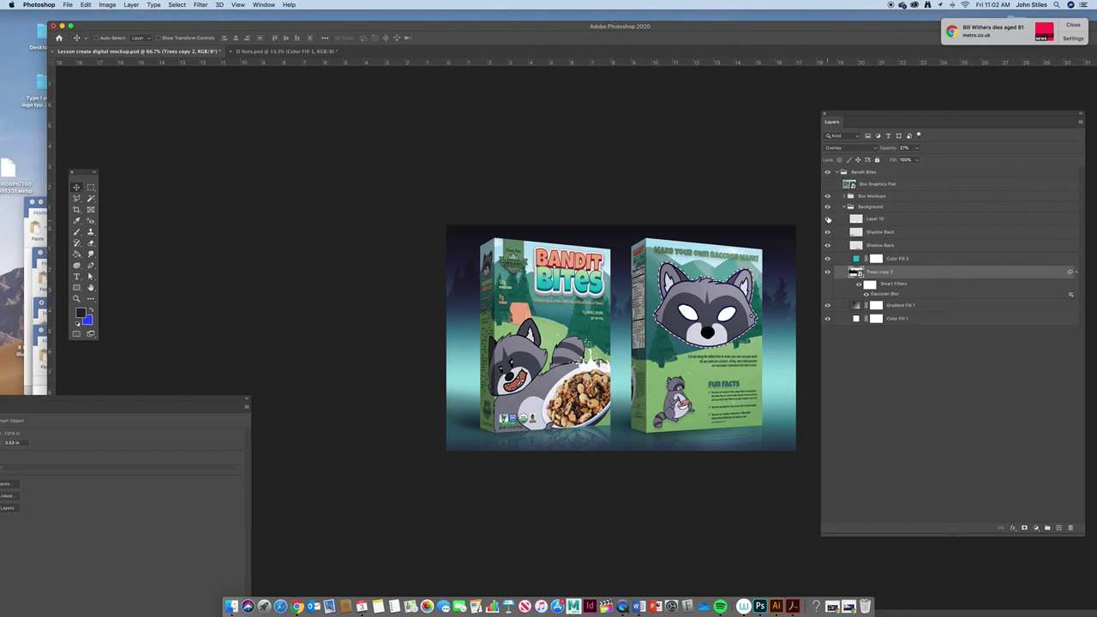
# Toggle Layer 10's visibility to examine the floor highlight, and try it at 100% opacity in Normal blend mode.
pyautogui.click(827, 219)
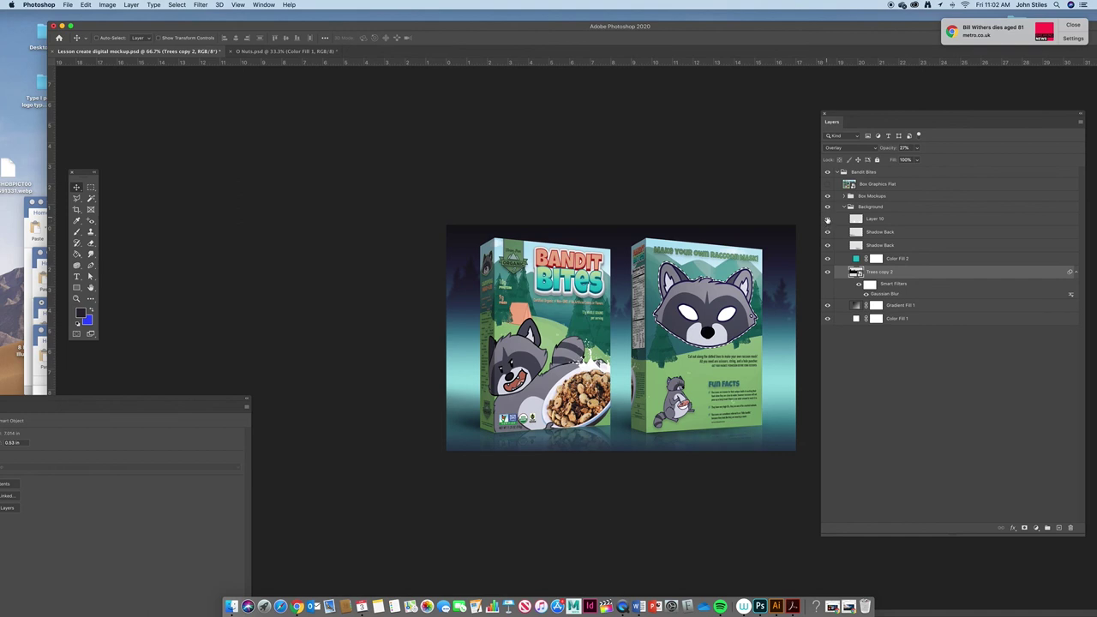
pyautogui.click(826, 220)
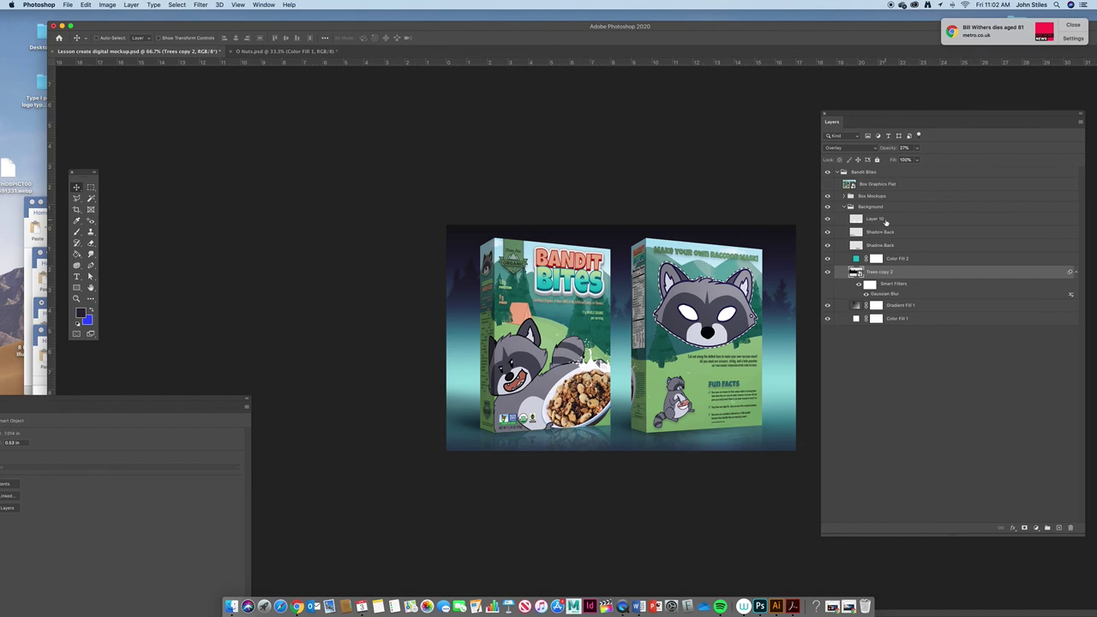
pyautogui.click(885, 219)
pyautogui.click(916, 148)
pyautogui.moveTo(922, 159); pyautogui.dragTo(980, 166)
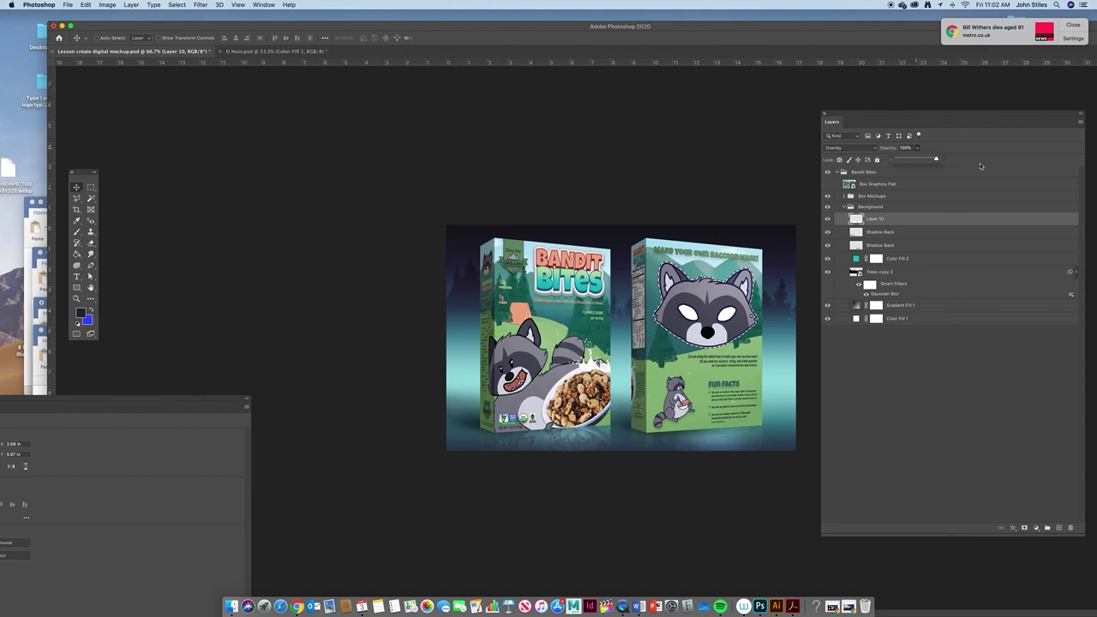
pyautogui.click(867, 148)
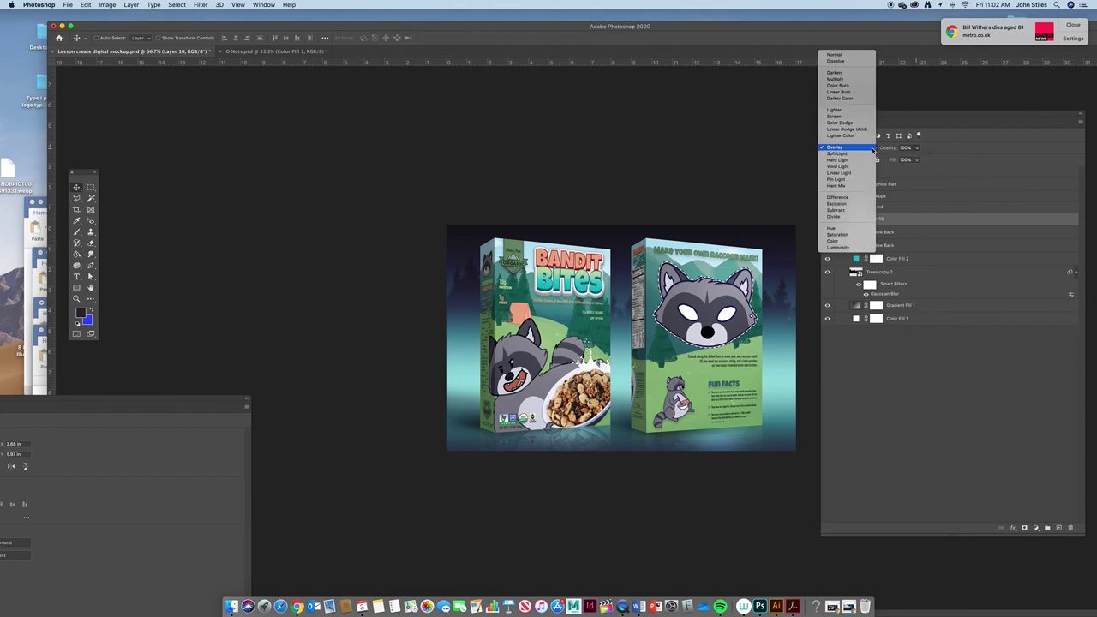
pyautogui.click(834, 55)
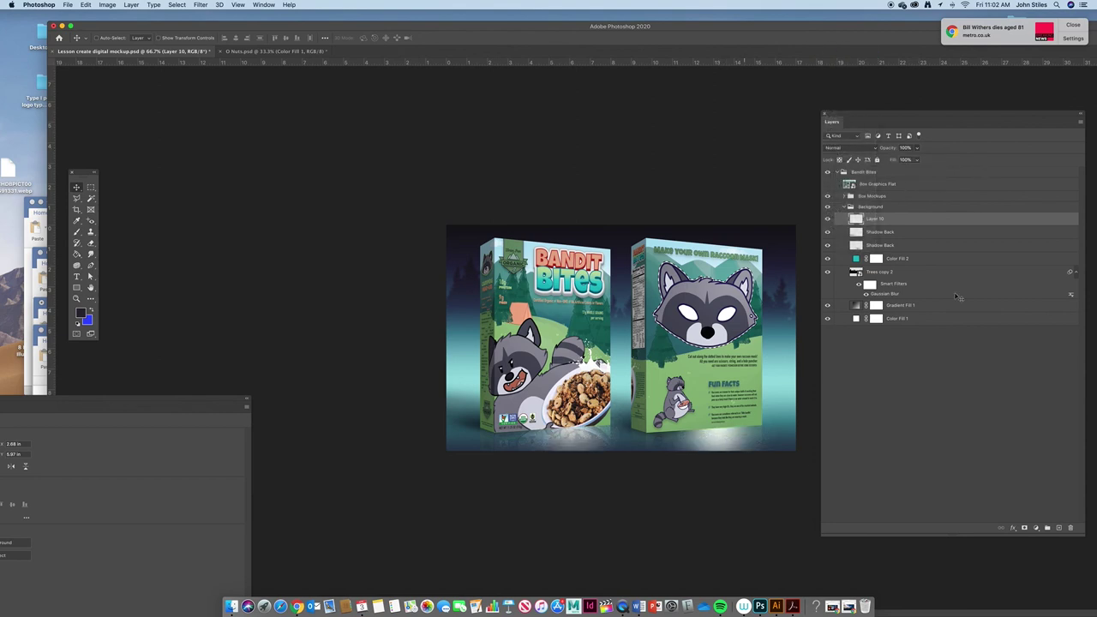
# Set Layer 10's blend mode to Overlay and its opacity to 50%.
pyautogui.click(867, 149)
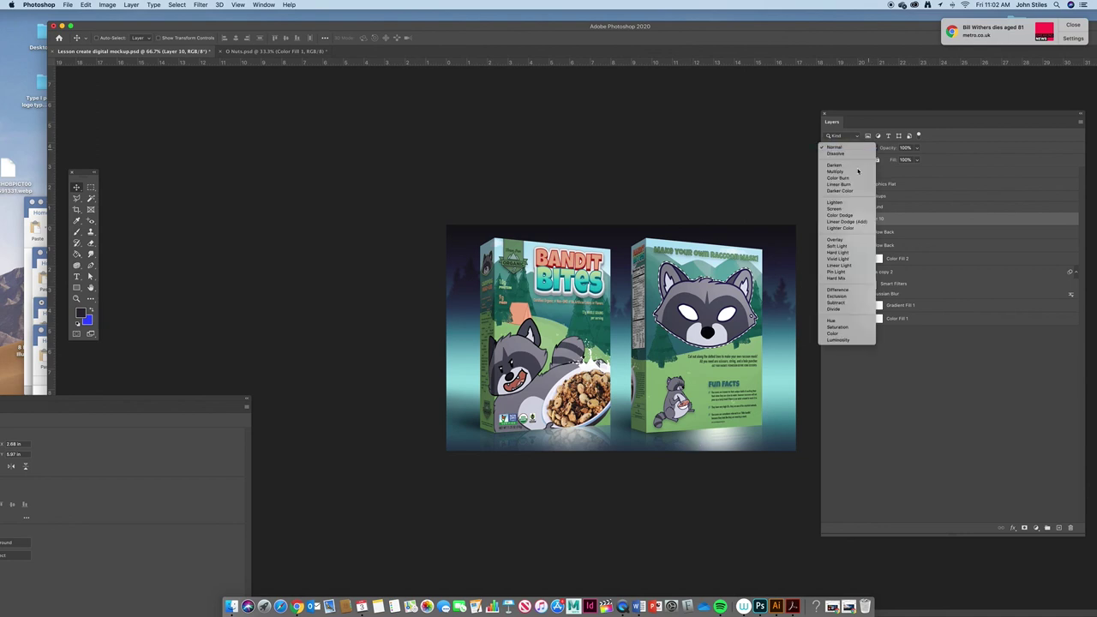
pyautogui.click(835, 239)
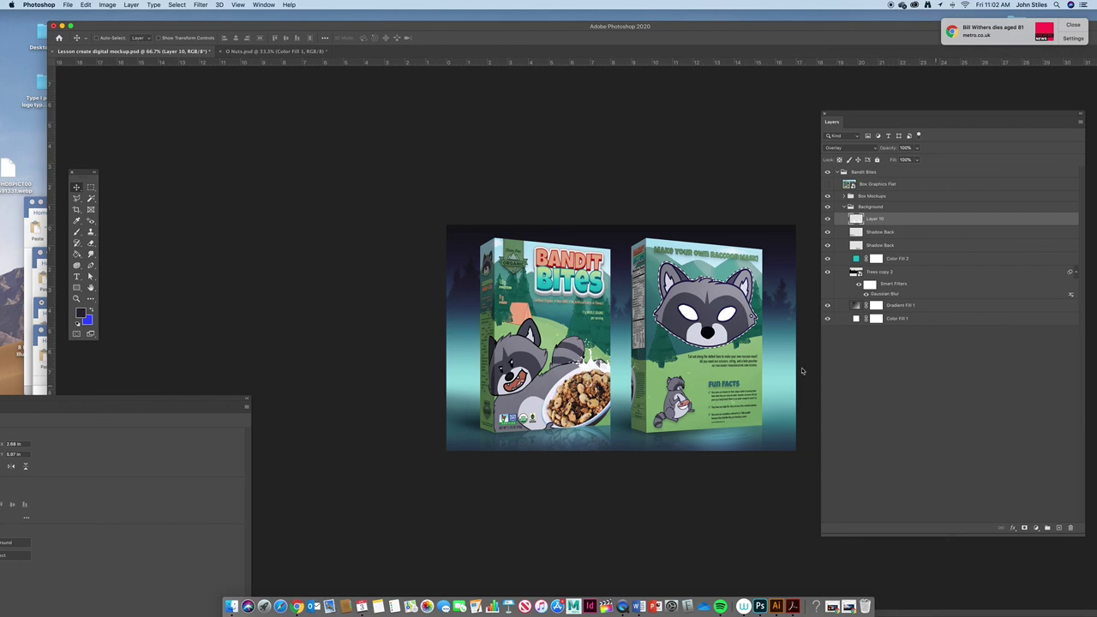
pyautogui.click(916, 148)
pyautogui.moveTo(917, 161); pyautogui.dragTo(900, 160)
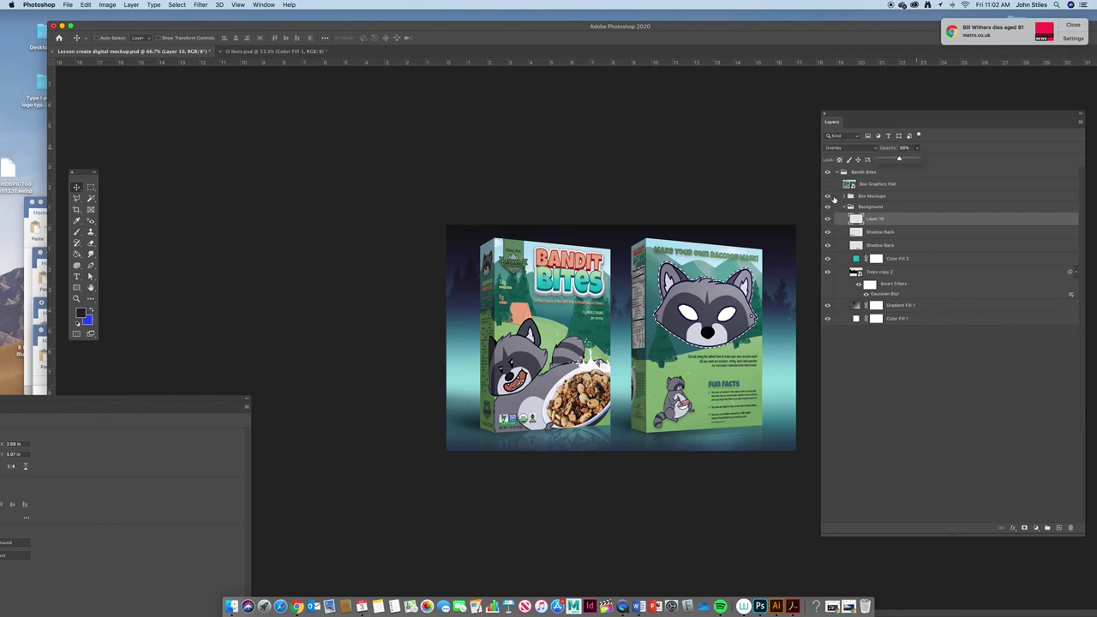
# Expand the Box Mockups group down to the inner Front group and toggle Layer 8's visibility to examine its effect on the box front.
pyautogui.click(829, 175)
pyautogui.click(843, 196)
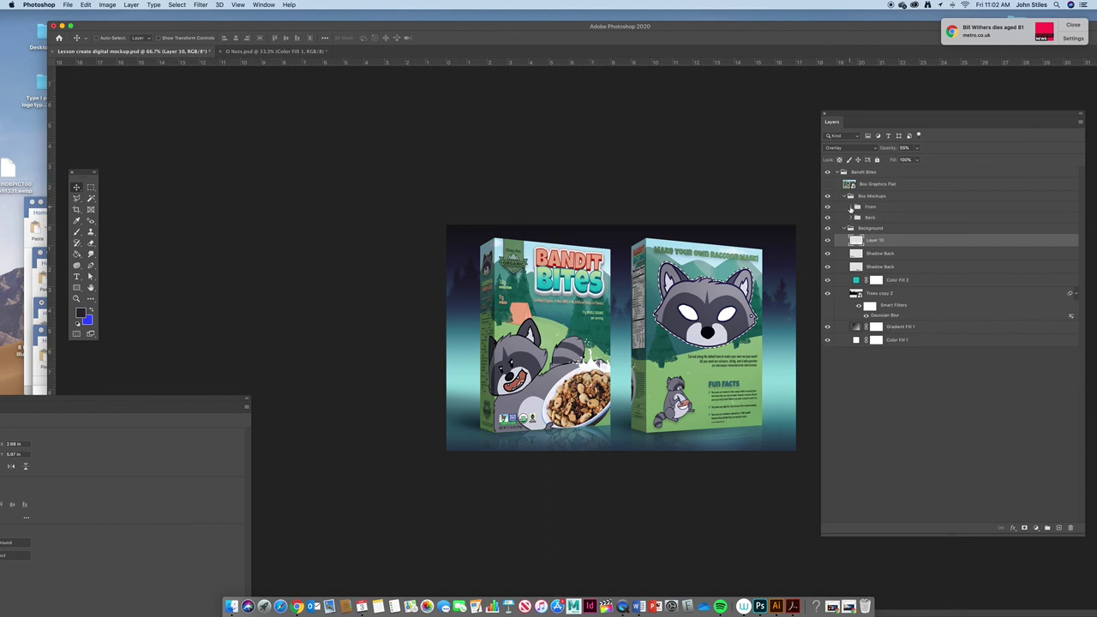
pyautogui.click(850, 207)
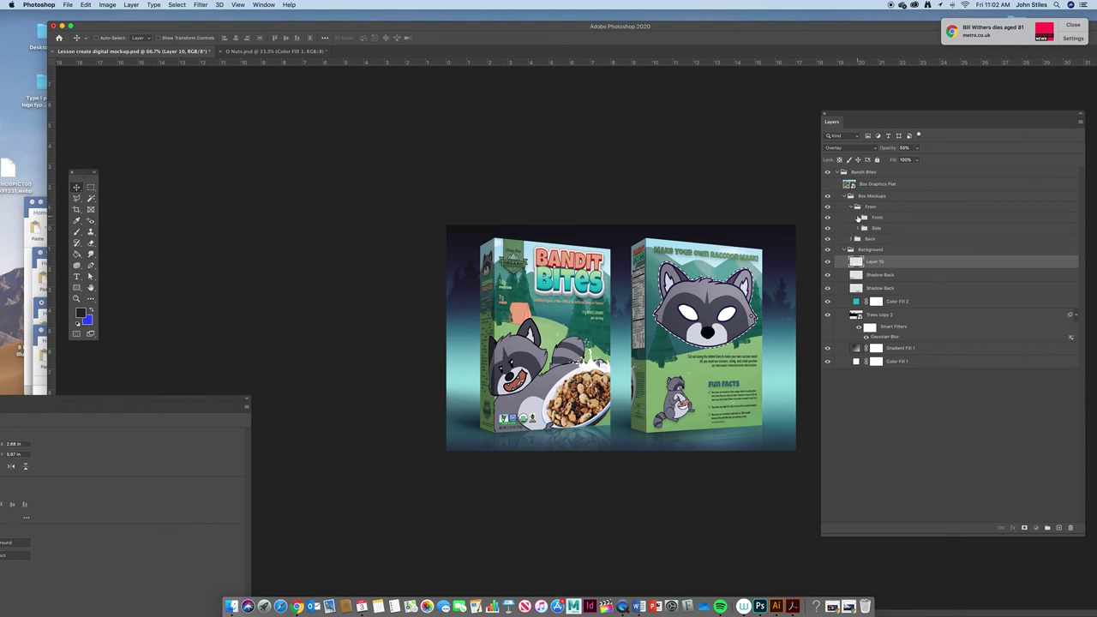
pyautogui.click(858, 217)
pyautogui.click(828, 230)
pyautogui.click(828, 230)
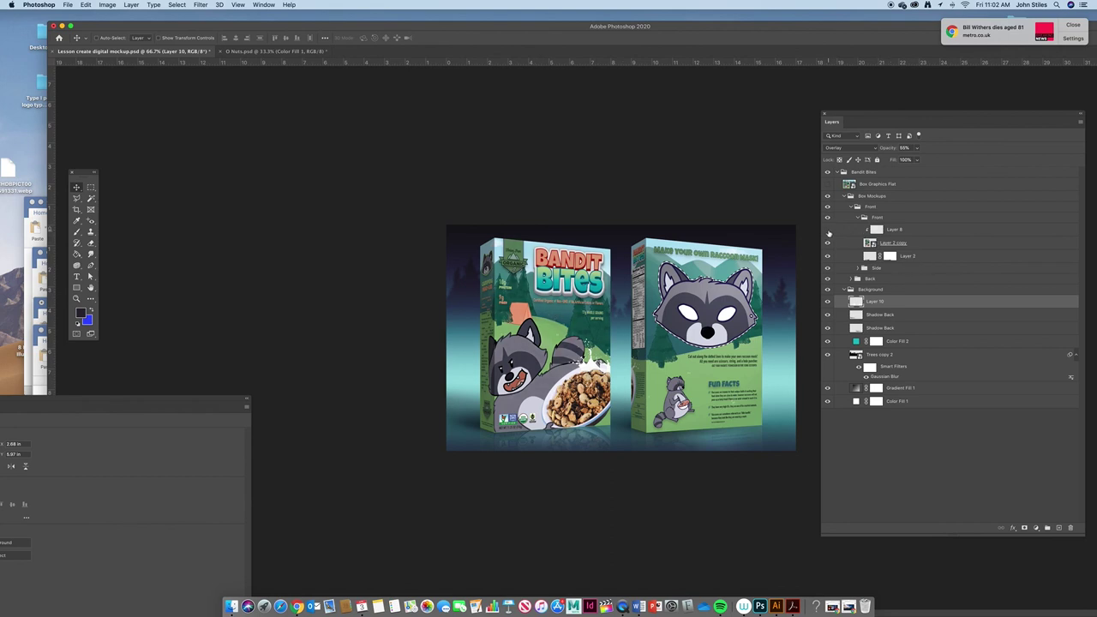
# Set the blend mode of Layer 8 in the inner Front group to Soft Light.
pyautogui.click(889, 231)
pyautogui.click(867, 151)
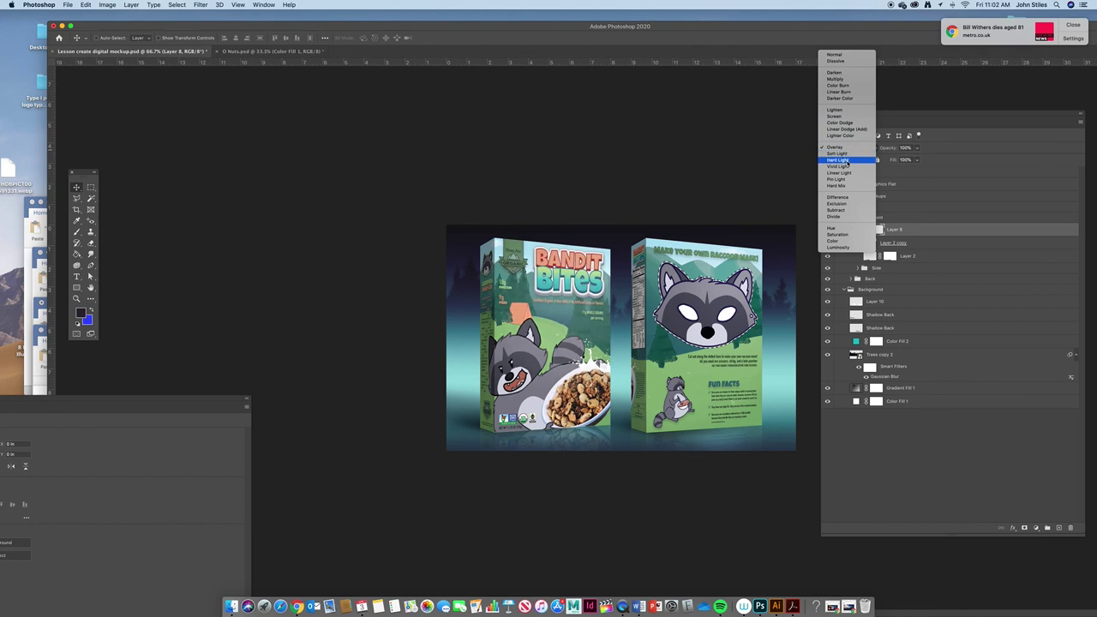
pyautogui.click(848, 154)
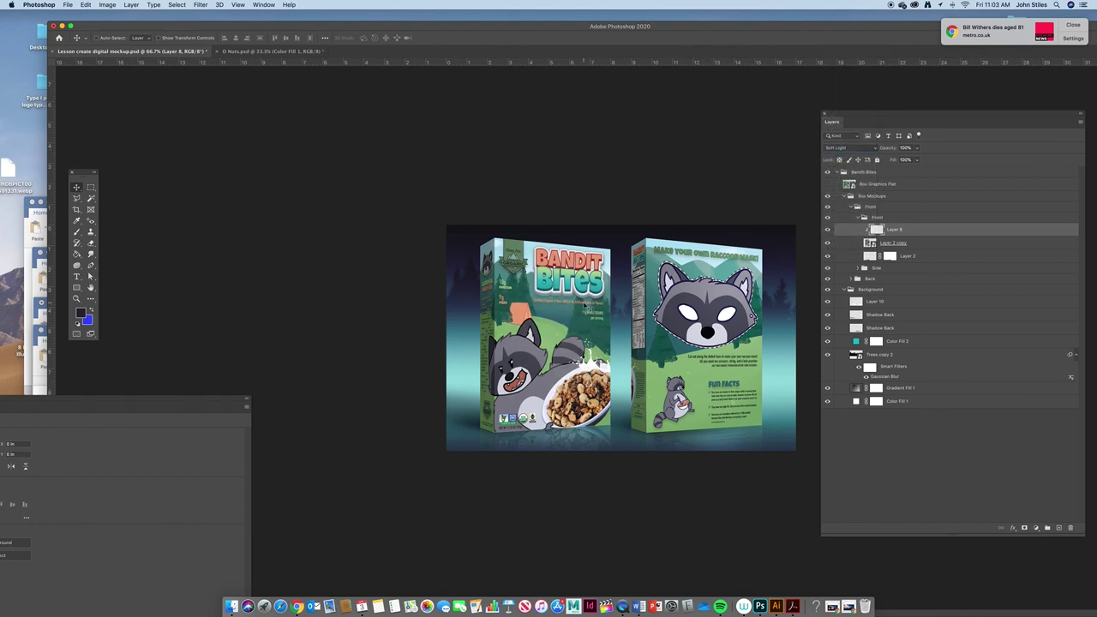
pyautogui.press('super+plus')
# Switch to the O Nuts document, add a new layer above Color Fill 1 and ready the Brush tool with white as foreground colour.
pyautogui.click(271, 53)
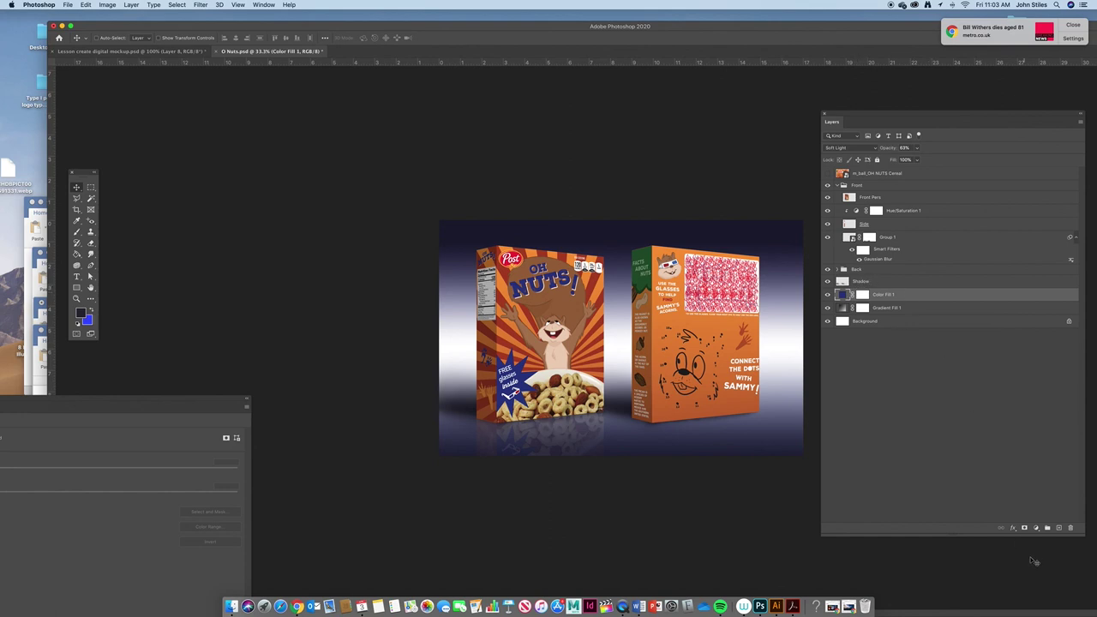
pyautogui.click(1057, 528)
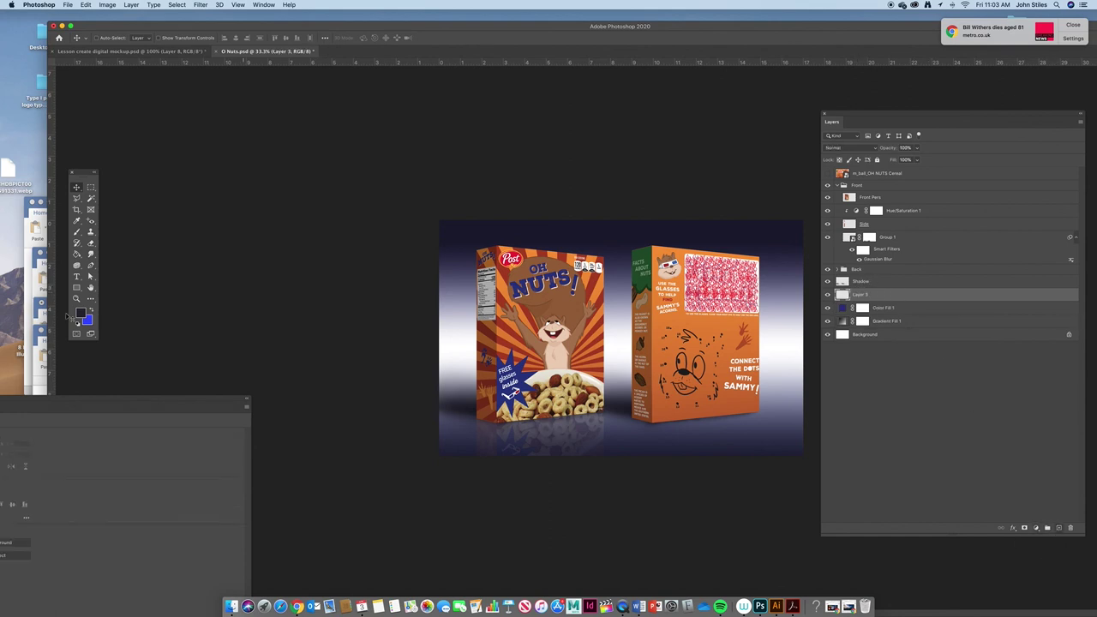
pyautogui.click(77, 231)
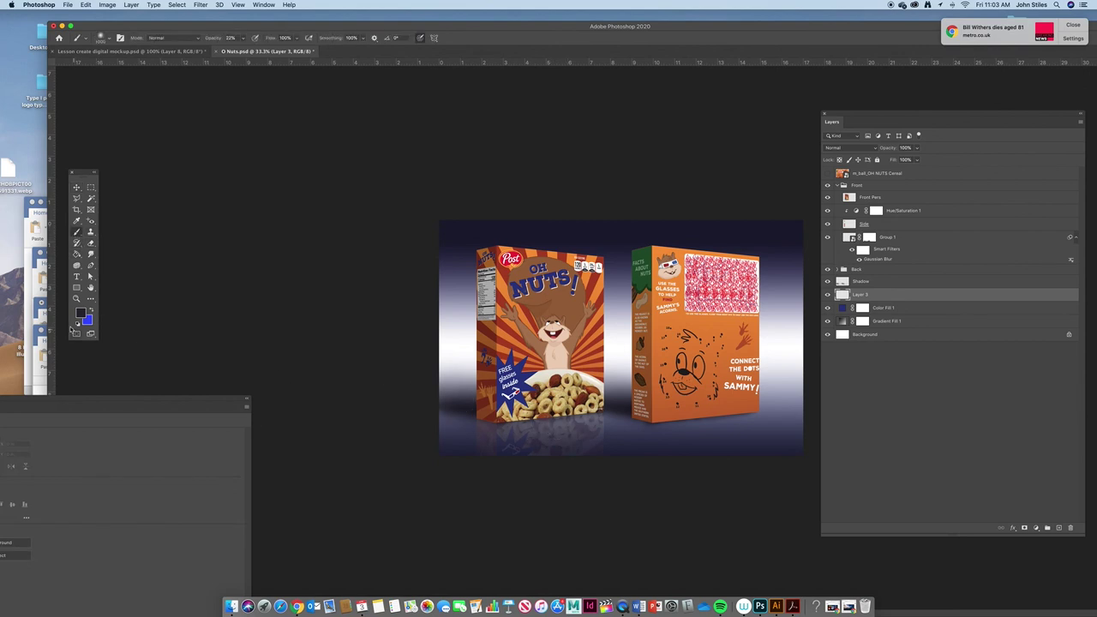
pyautogui.click(77, 324)
pyautogui.click(89, 310)
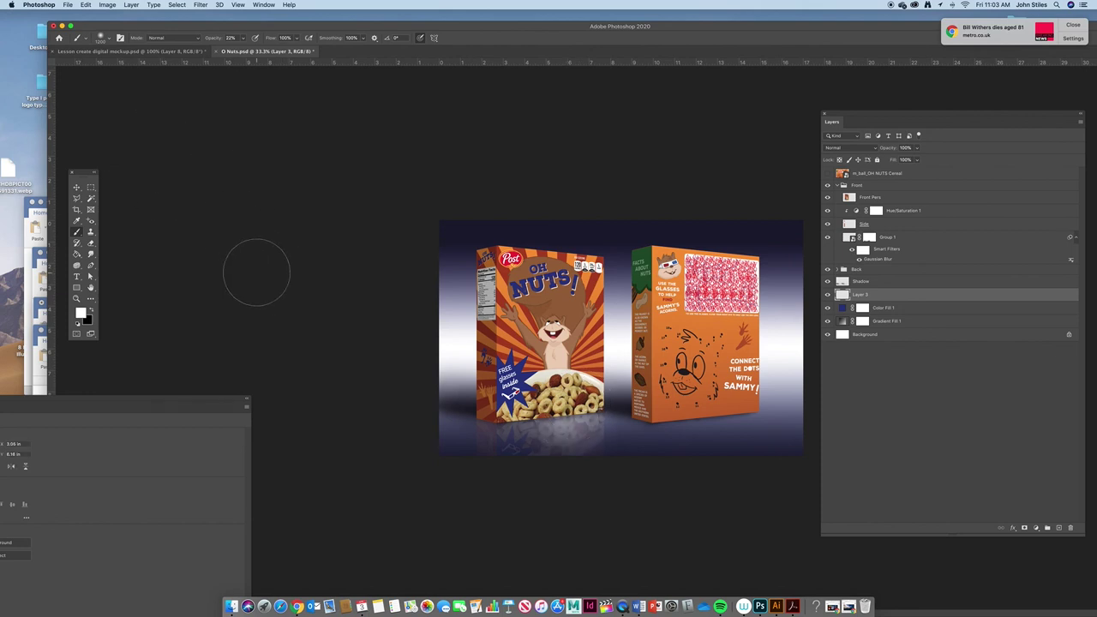
# Set the new layer's blend mode to Overlay and toggle its visibility off and on.
pyautogui.click(864, 149)
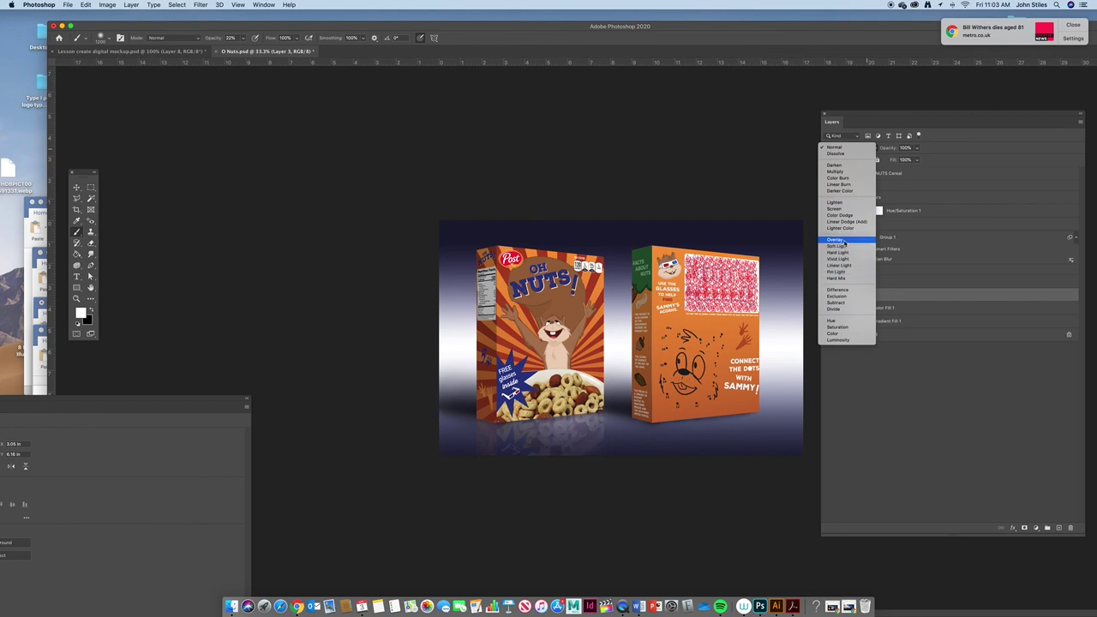
pyautogui.click(844, 241)
pyautogui.click(827, 295)
pyautogui.click(827, 294)
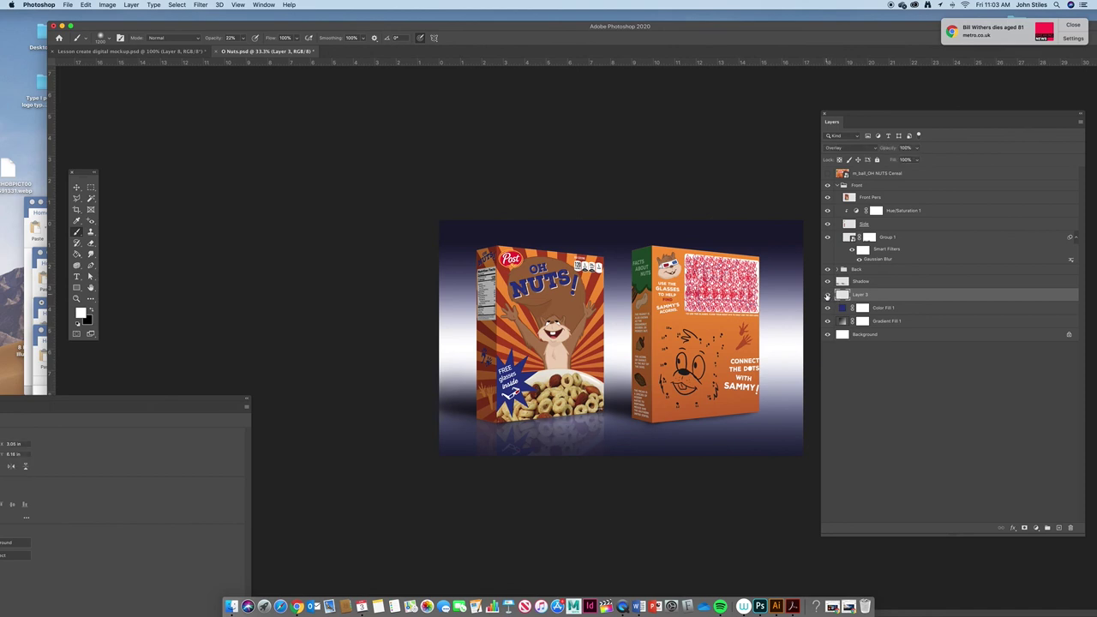